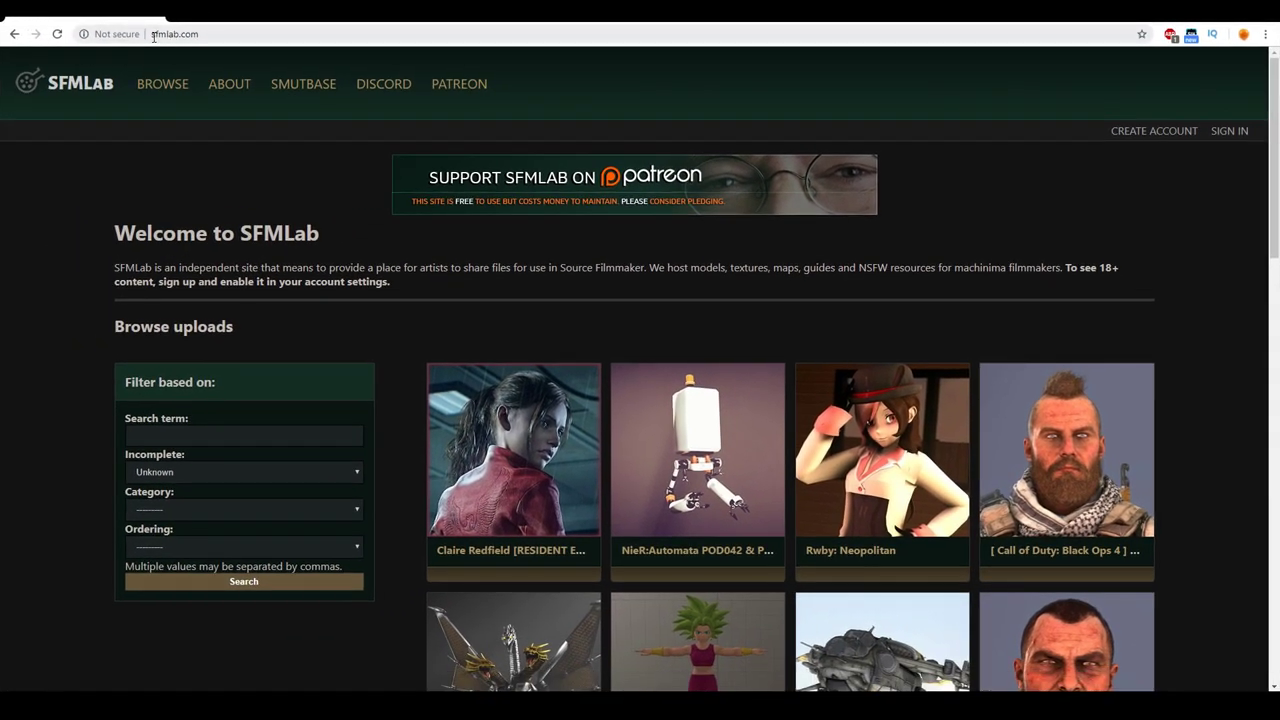
Step: Scroll through SFMLab's Browse uploads list and move on to page 4
{"action": "left_click_drag", "start_coordinate": [152, 34], "coordinate": [175, 34]}
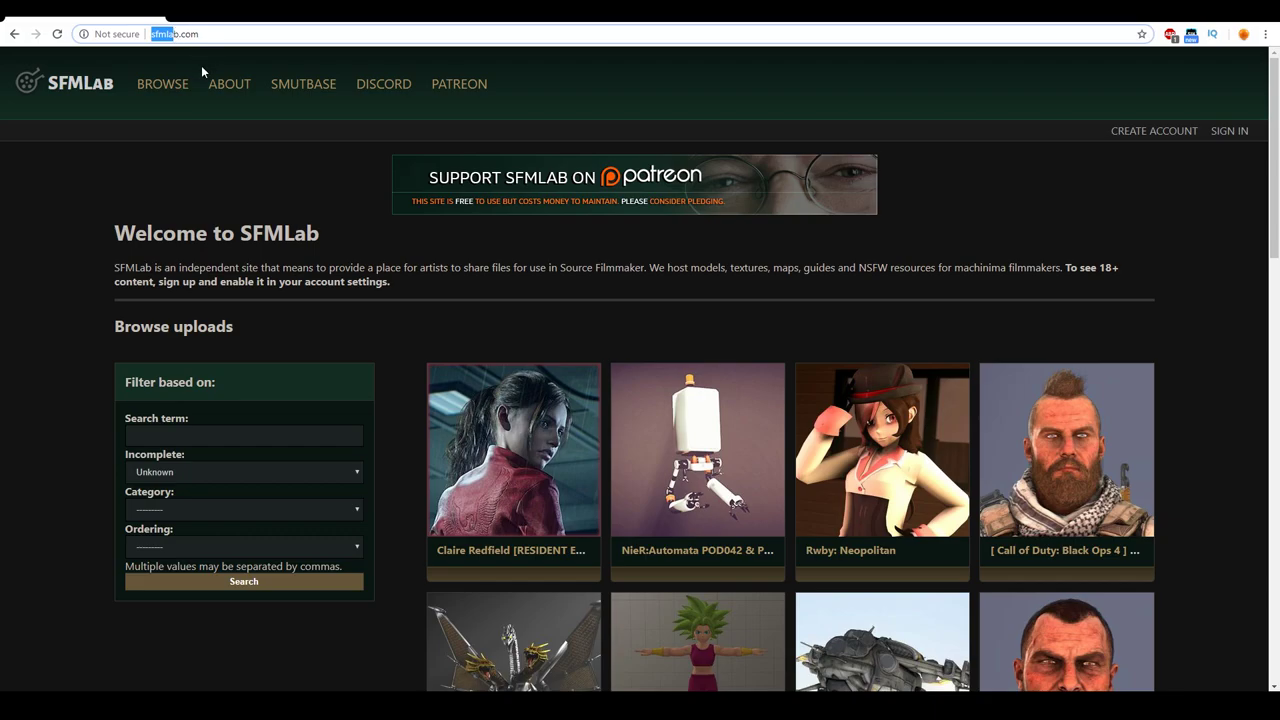
{"action": "left_click", "coordinate": [332, 239]}
{"action": "scroll", "coordinate": [335, 246], "scroll_direction": "down", "scroll_amount": 3}
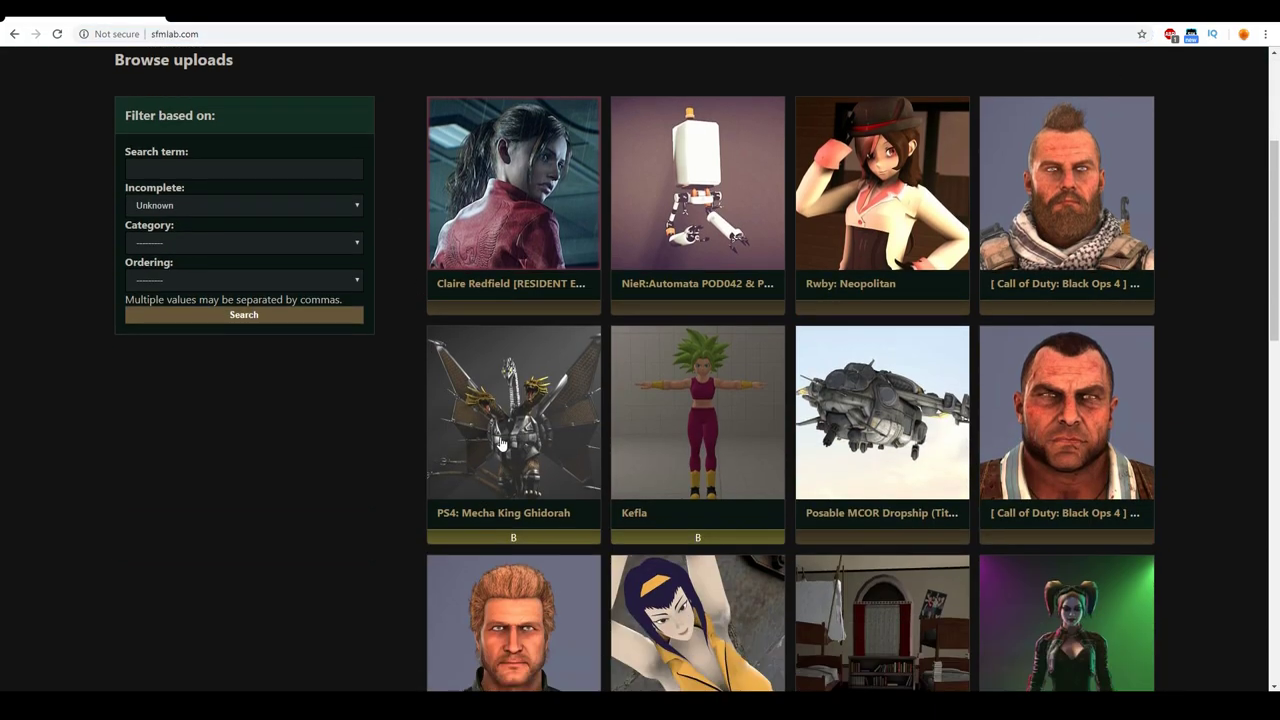
{"action": "scroll", "coordinate": [550, 456], "scroll_direction": "down", "scroll_amount": 9}
{"action": "scroll", "coordinate": [550, 456], "scroll_direction": "down", "scroll_amount": 5}
{"action": "scroll", "coordinate": [578, 531], "scroll_direction": "up", "scroll_amount": 5}
{"action": "scroll", "coordinate": [577, 528], "scroll_direction": "down", "scroll_amount": 3}
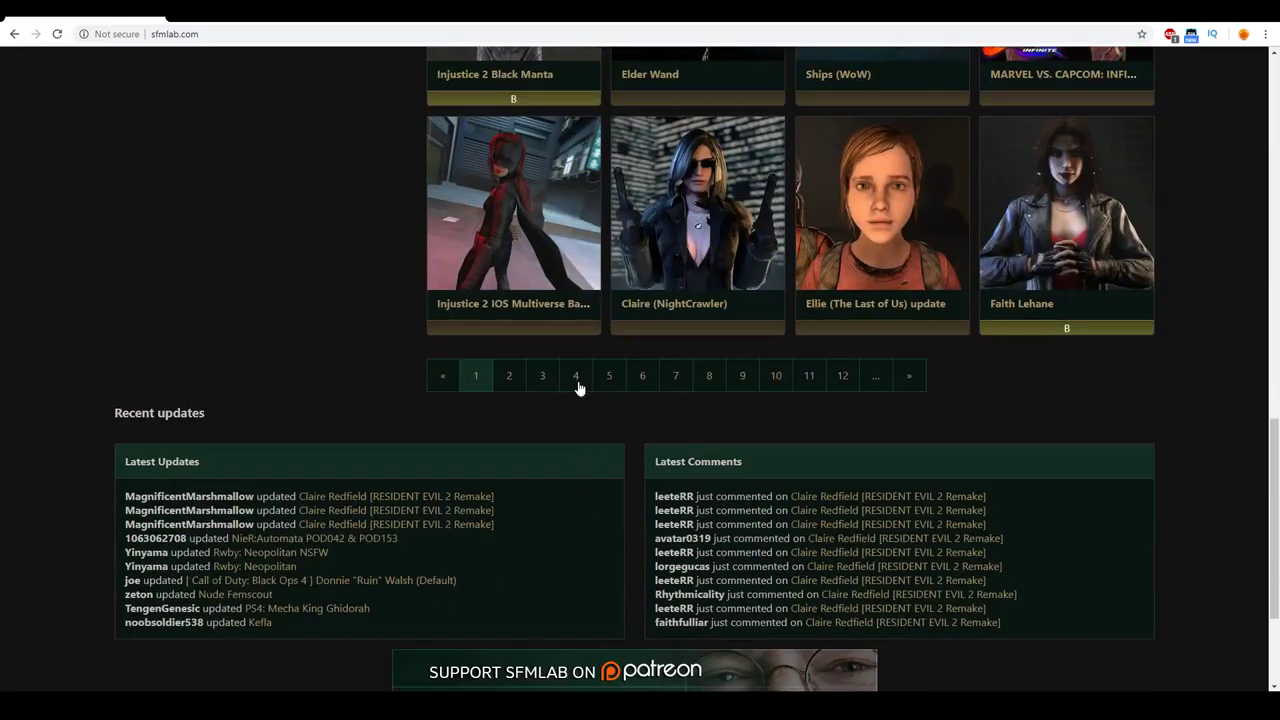
{"action": "left_click", "coordinate": [576, 378]}
{"action": "scroll", "coordinate": [603, 438], "scroll_direction": "down", "scroll_amount": 5}
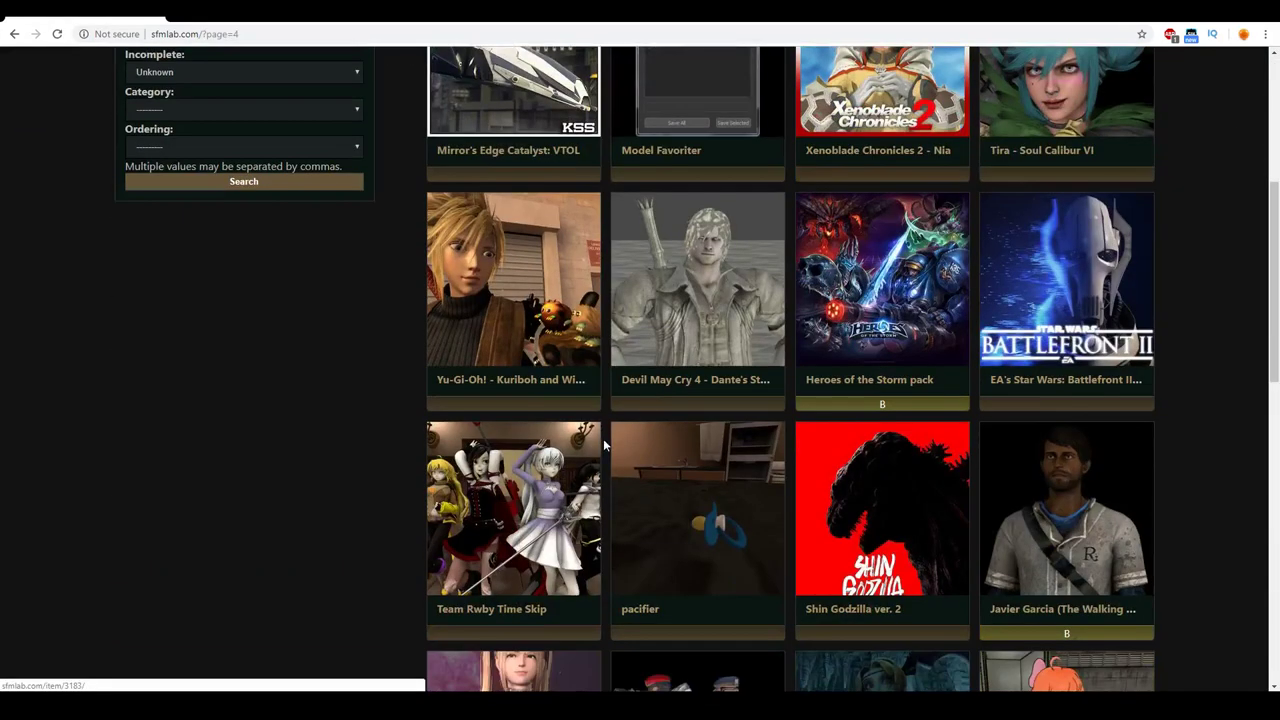
{"action": "scroll", "coordinate": [603, 438], "scroll_direction": "down", "scroll_amount": 5}
{"action": "scroll", "coordinate": [603, 438], "scroll_direction": "down", "scroll_amount": 3}
Step: Return to page 3 and open the [FORTNITE] Skull Squad Set page down to its download links
{"action": "left_click", "coordinate": [497, 342]}
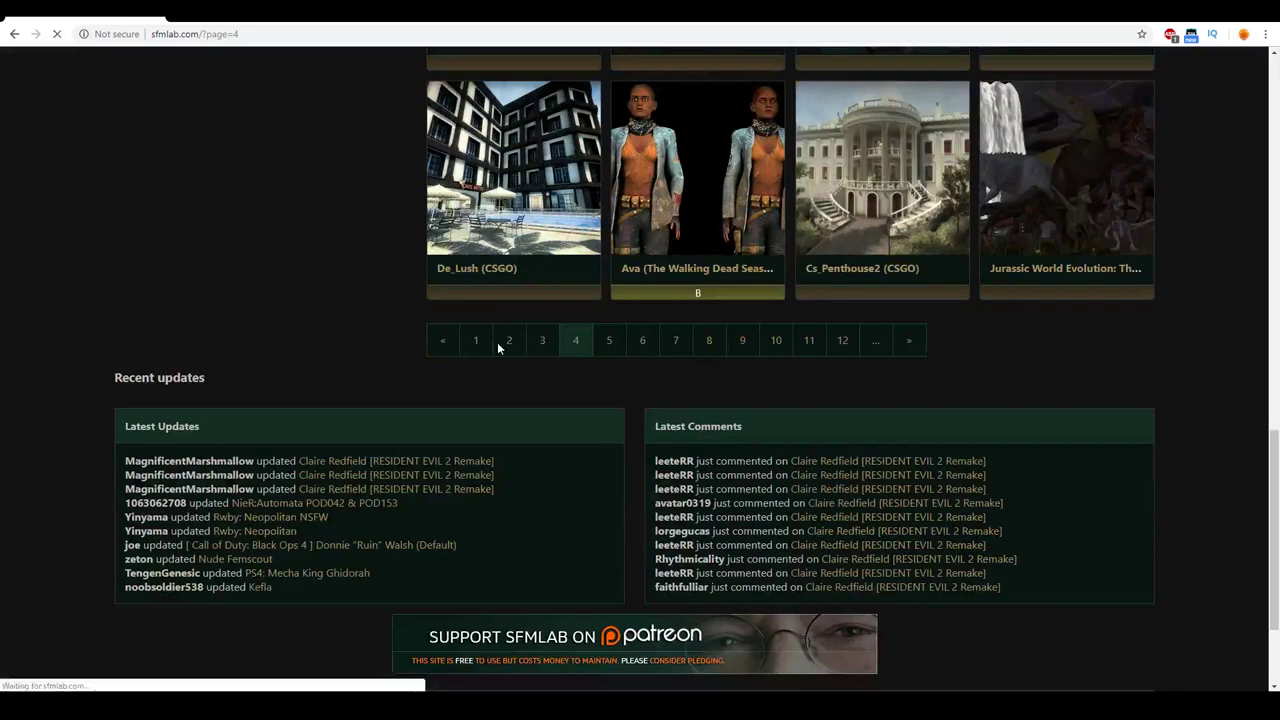
{"action": "scroll", "coordinate": [500, 349], "scroll_direction": "down", "scroll_amount": 5}
{"action": "scroll", "coordinate": [500, 349], "scroll_direction": "down", "scroll_amount": 6}
{"action": "scroll", "coordinate": [503, 308], "scroll_direction": "up", "scroll_amount": 3}
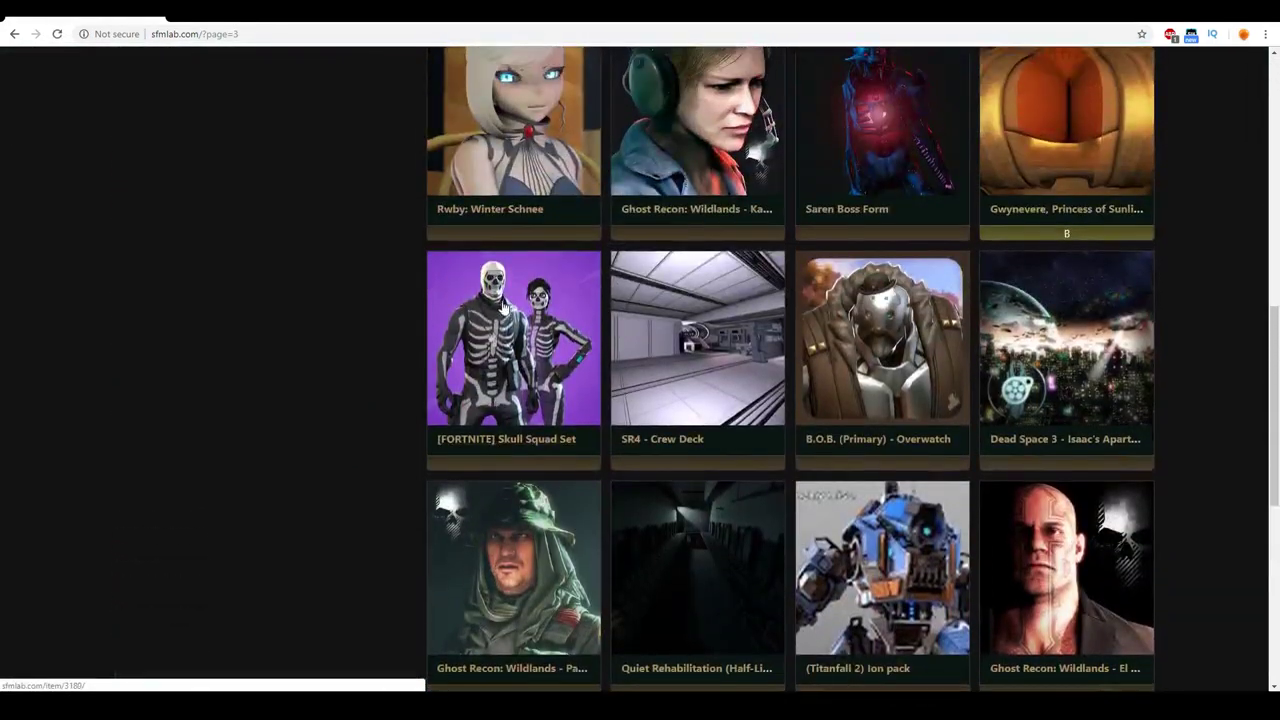
{"action": "left_click", "coordinate": [503, 306]}
{"action": "scroll", "coordinate": [460, 437], "scroll_direction": "down", "scroll_amount": 4}
{"action": "scroll", "coordinate": [433, 93], "scroll_direction": "down", "scroll_amount": 2}
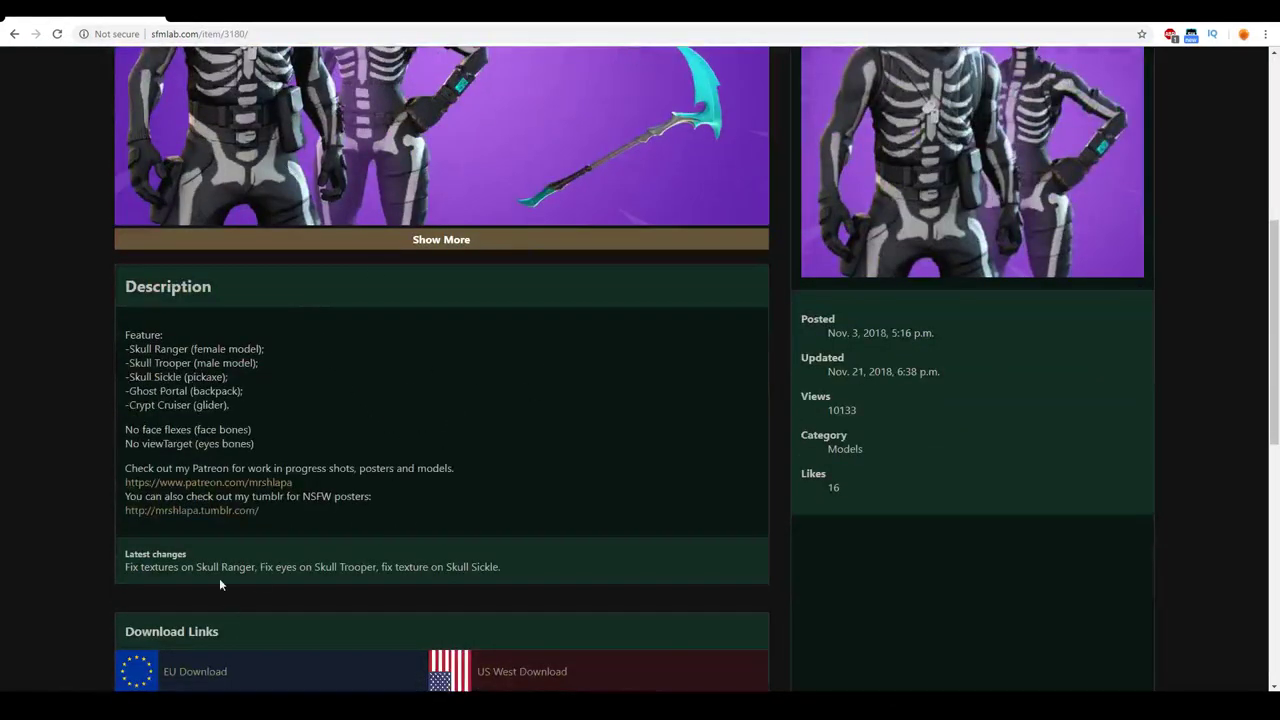
{"action": "scroll", "coordinate": [221, 584], "scroll_direction": "down", "scroll_amount": 3}
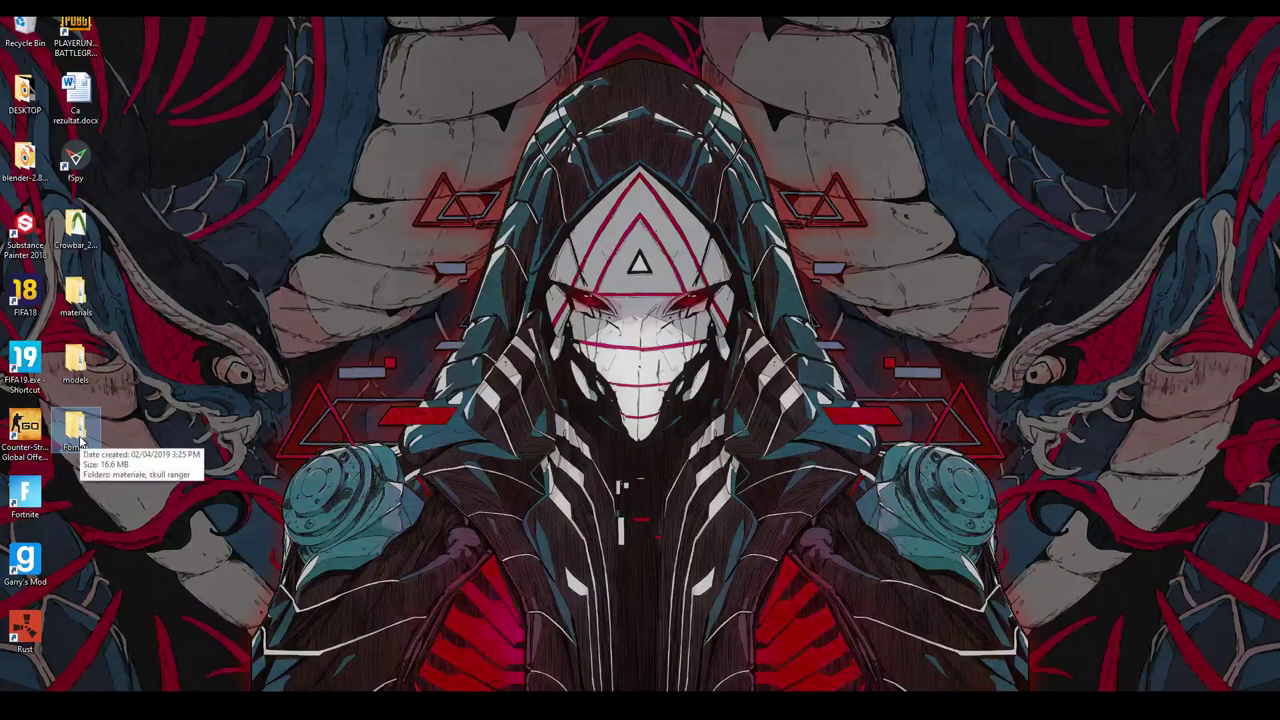
Step: Delete the desktop Fornite folder, then check and close the materials Skull Ranger texture folder
{"action": "key", "text": "Delete"}
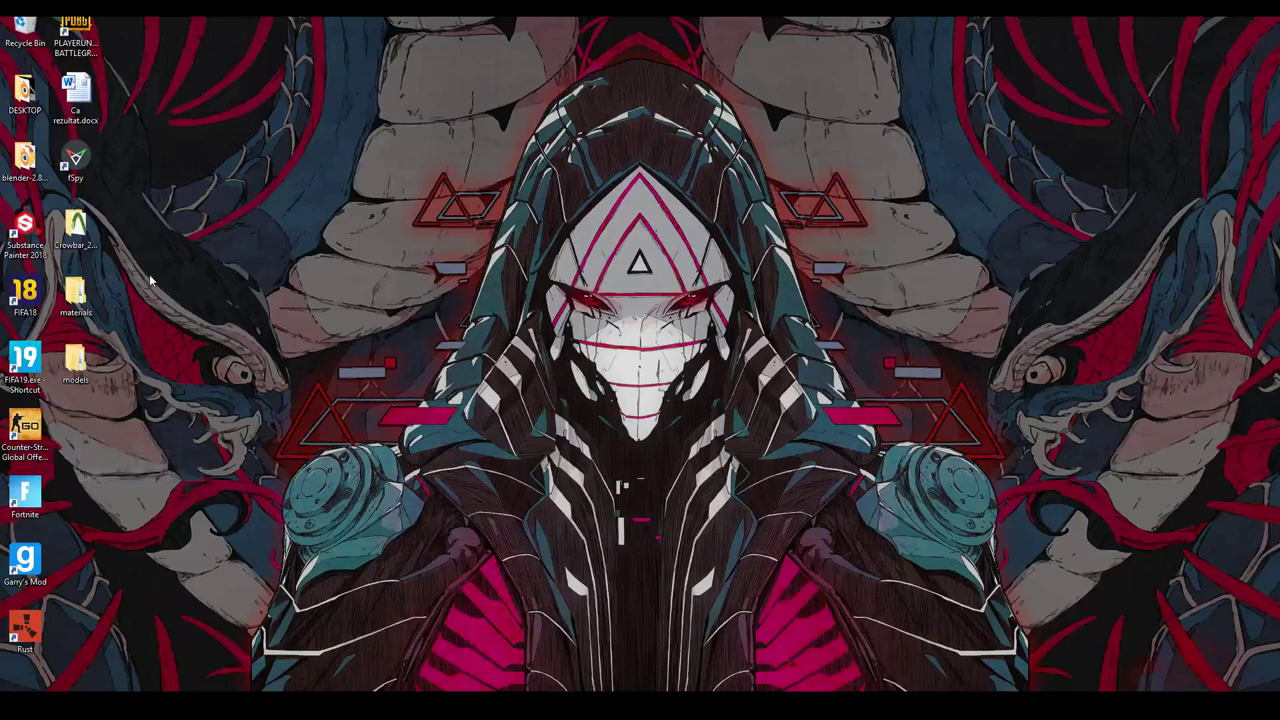
{"action": "double_click", "coordinate": [80, 295]}
{"action": "double_click", "coordinate": [726, 277]}
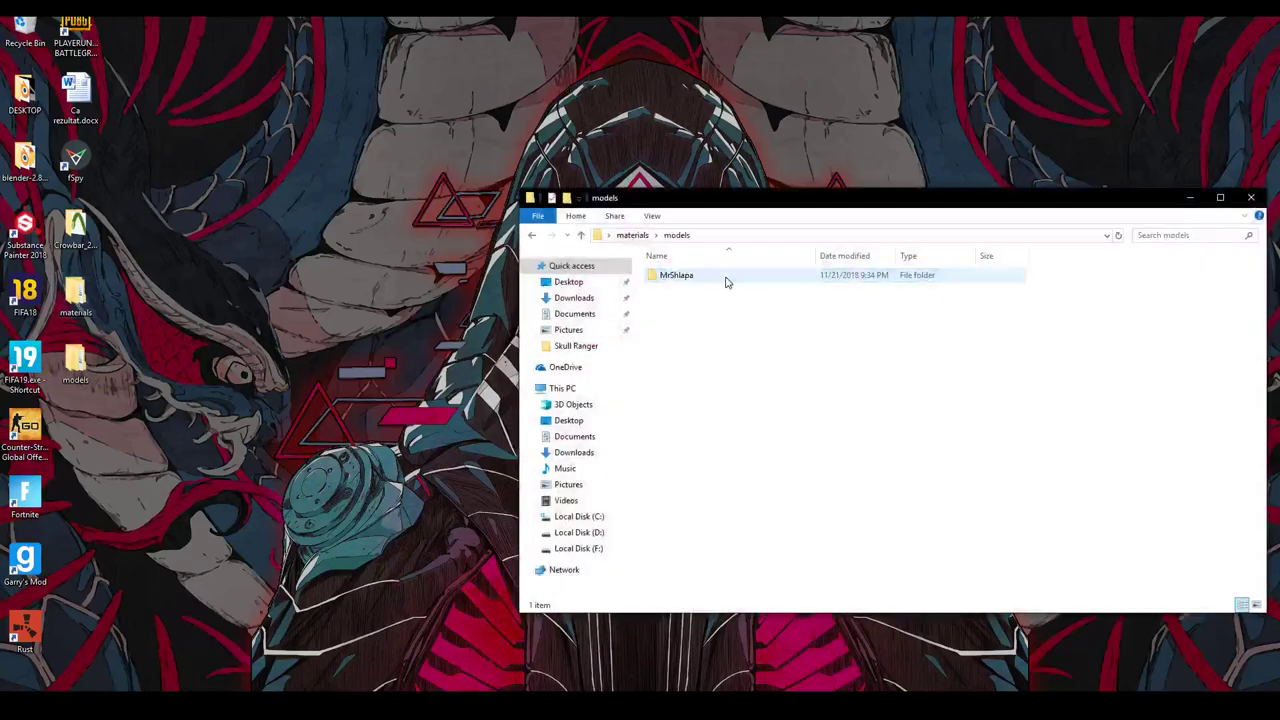
{"action": "double_click", "coordinate": [727, 280]}
{"action": "double_click", "coordinate": [726, 281]}
{"action": "double_click", "coordinate": [726, 281]}
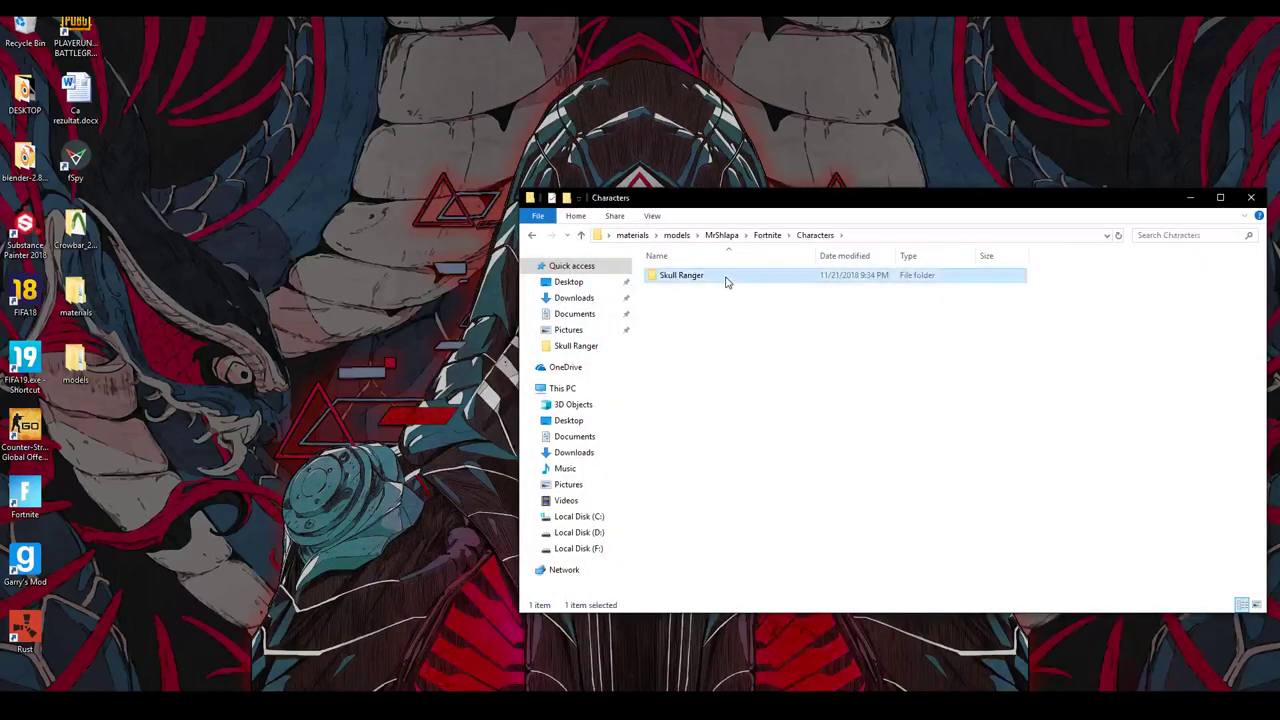
{"action": "double_click", "coordinate": [726, 281]}
{"action": "left_click", "coordinate": [685, 418]}
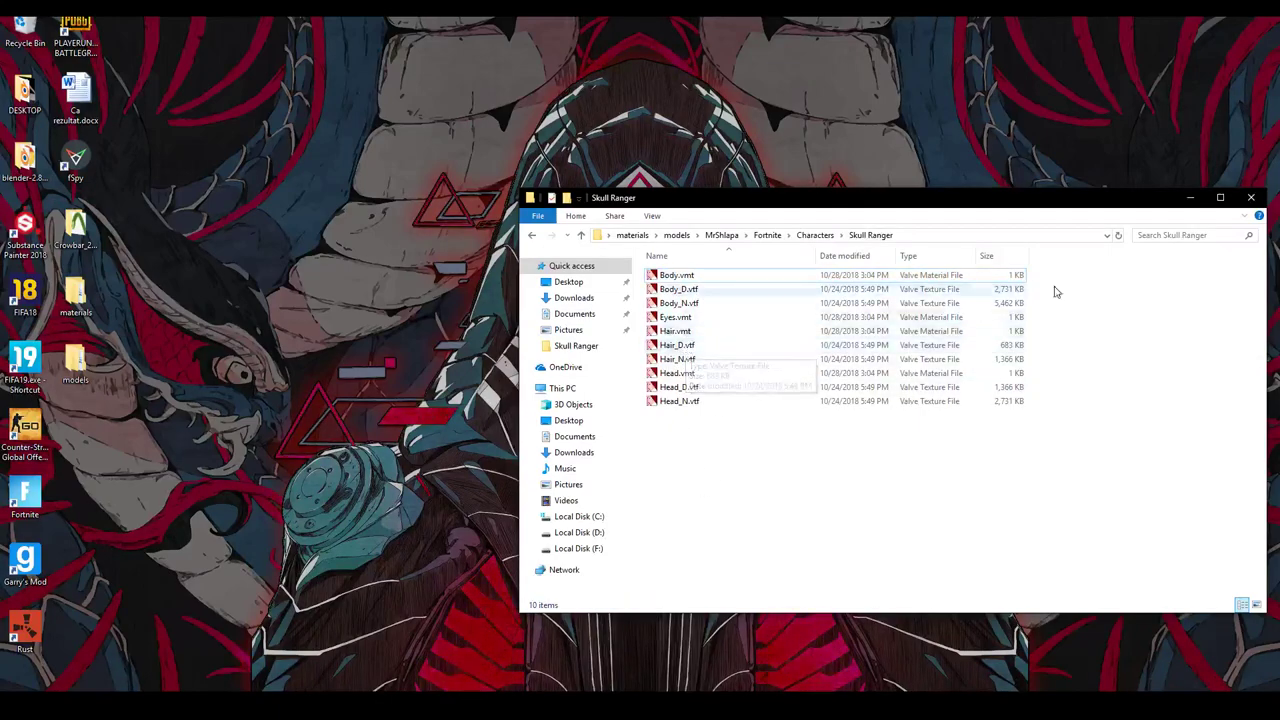
{"action": "left_click", "coordinate": [1251, 198]}
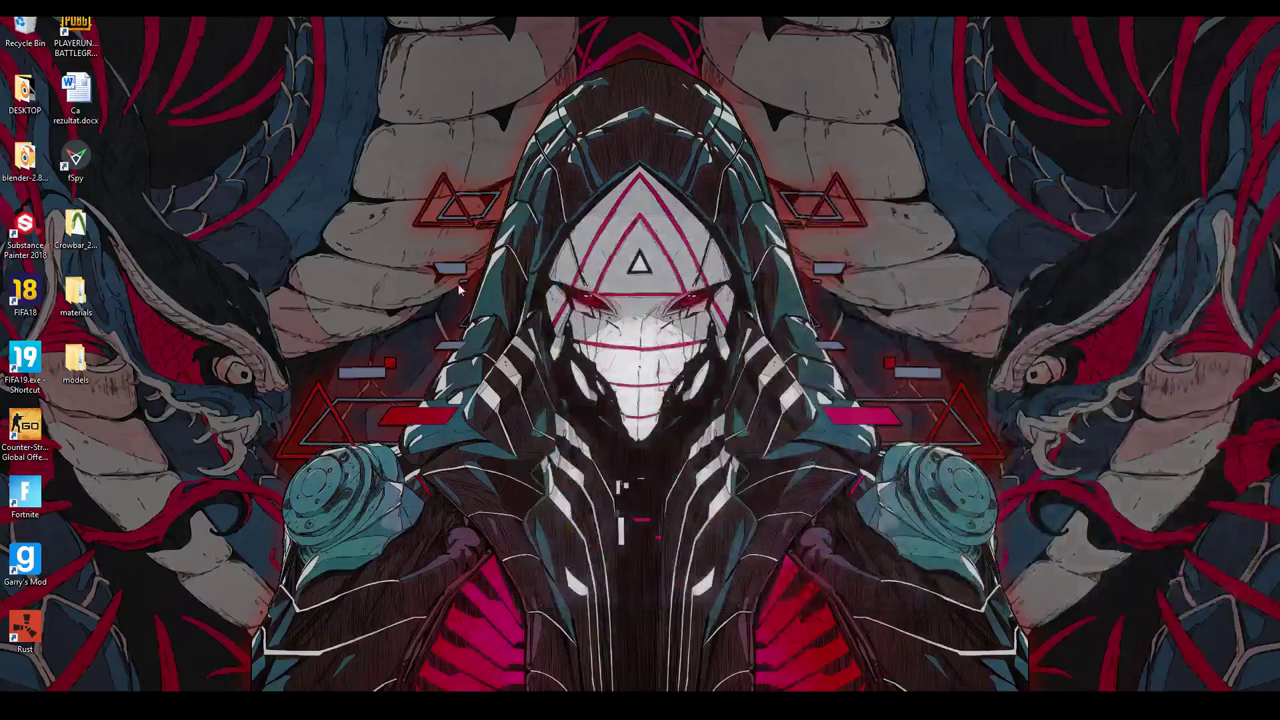
Step: Check the models\mrshlapa\fortnite\characters\skull ranger folder, close it, and select the Crowbar folder
{"action": "double_click", "coordinate": [76, 365]}
{"action": "double_click", "coordinate": [706, 275]}
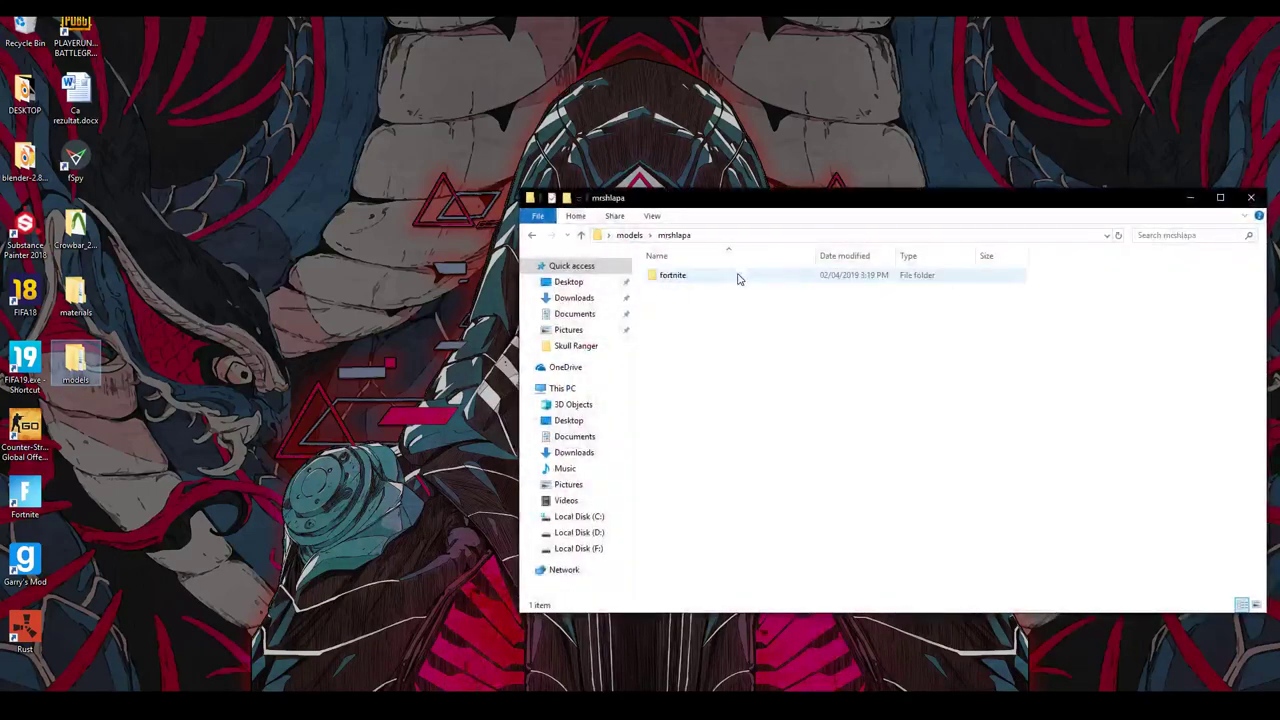
{"action": "double_click", "coordinate": [737, 277]}
{"action": "double_click", "coordinate": [737, 277]}
{"action": "double_click", "coordinate": [737, 277]}
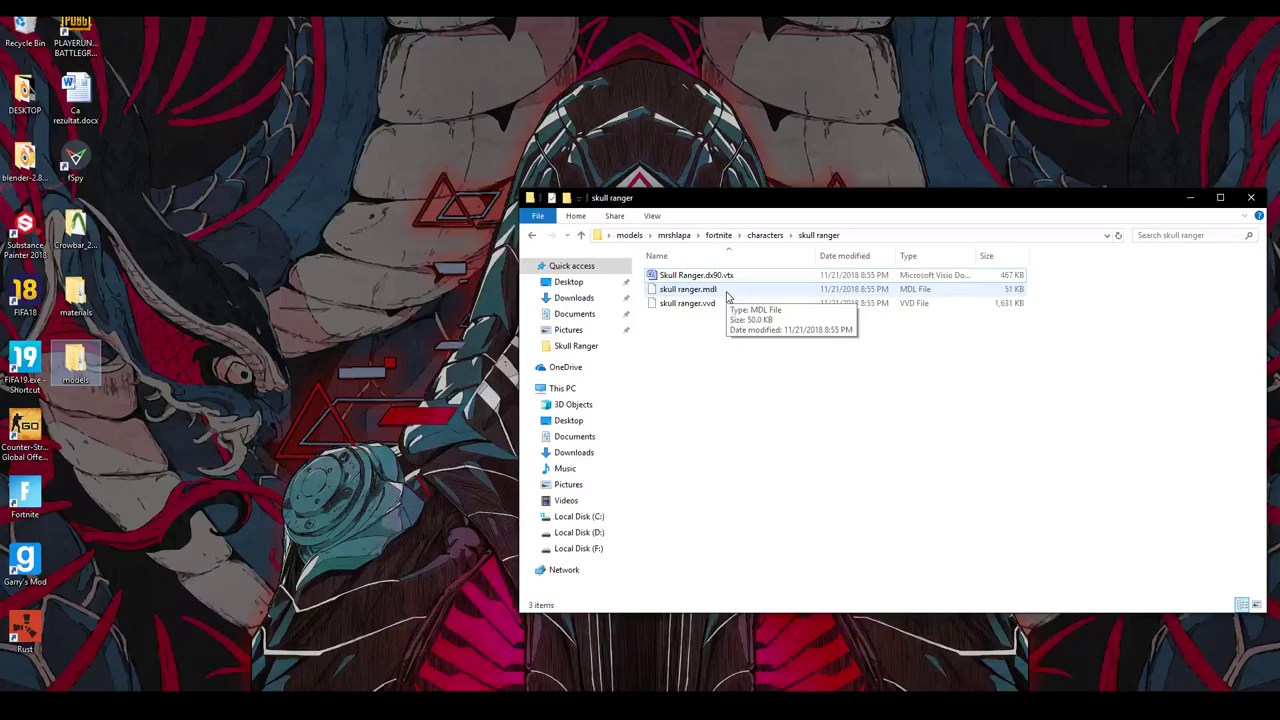
{"action": "left_click", "coordinate": [1248, 199]}
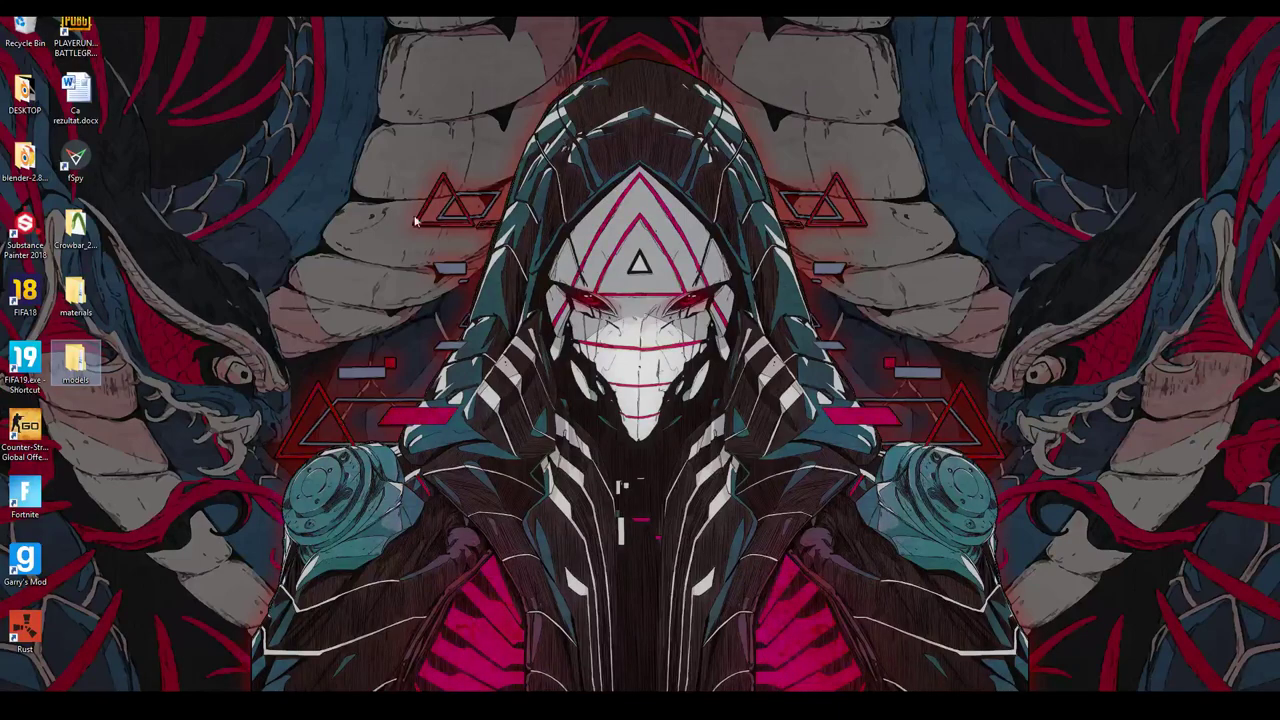
{"action": "left_click", "coordinate": [96, 238]}
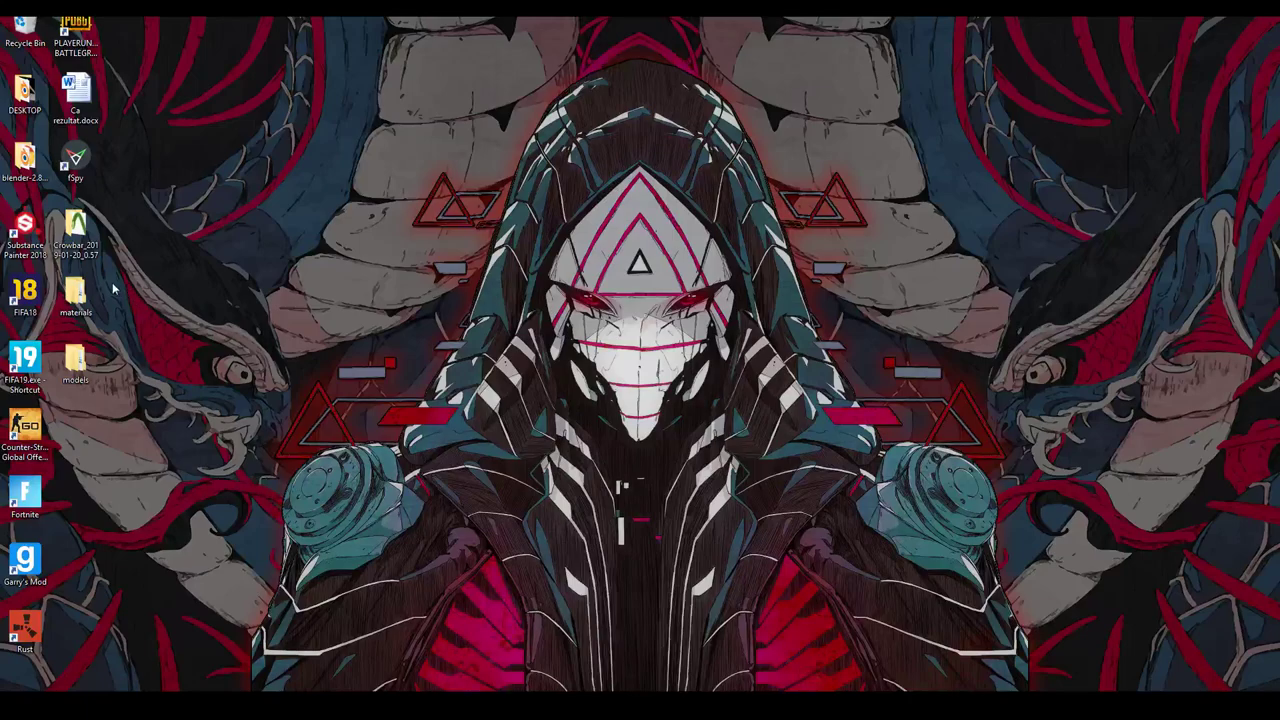
Step: Launch Crowbar.exe from the desktop Crowbar folder
{"action": "double_click", "coordinate": [76, 244]}
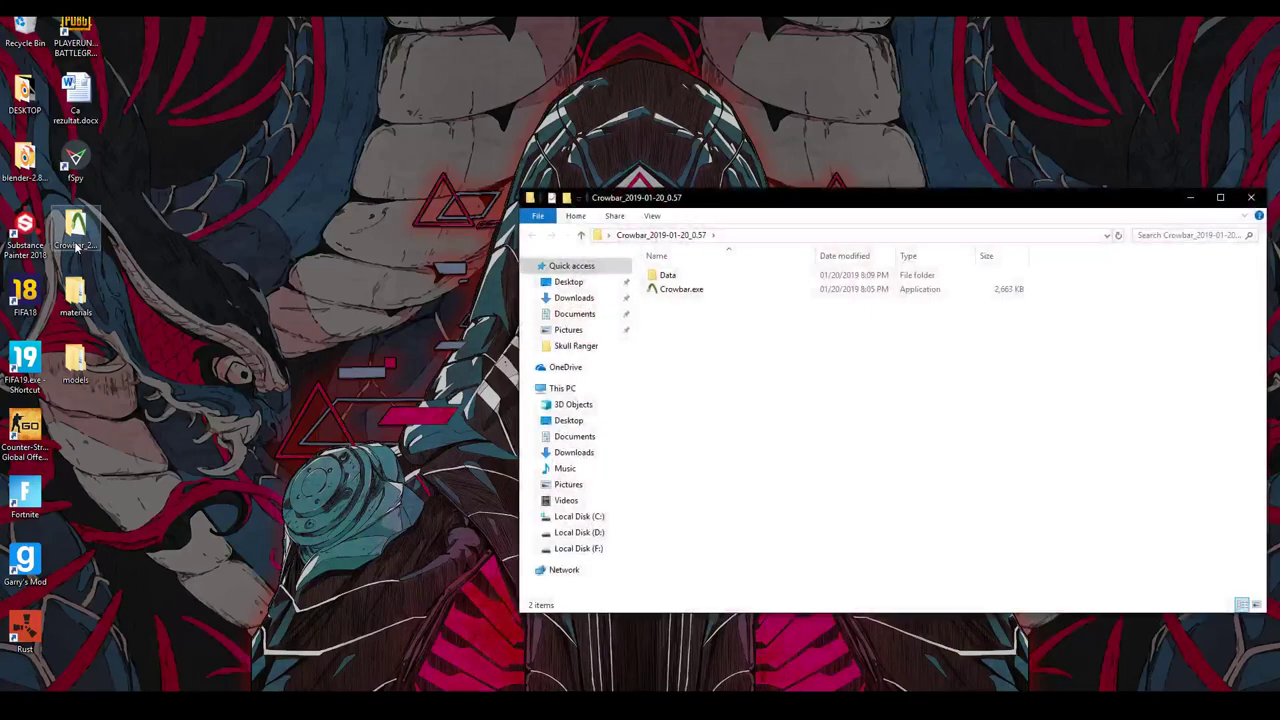
{"action": "left_click", "coordinate": [680, 294]}
{"action": "double_click", "coordinate": [680, 293]}
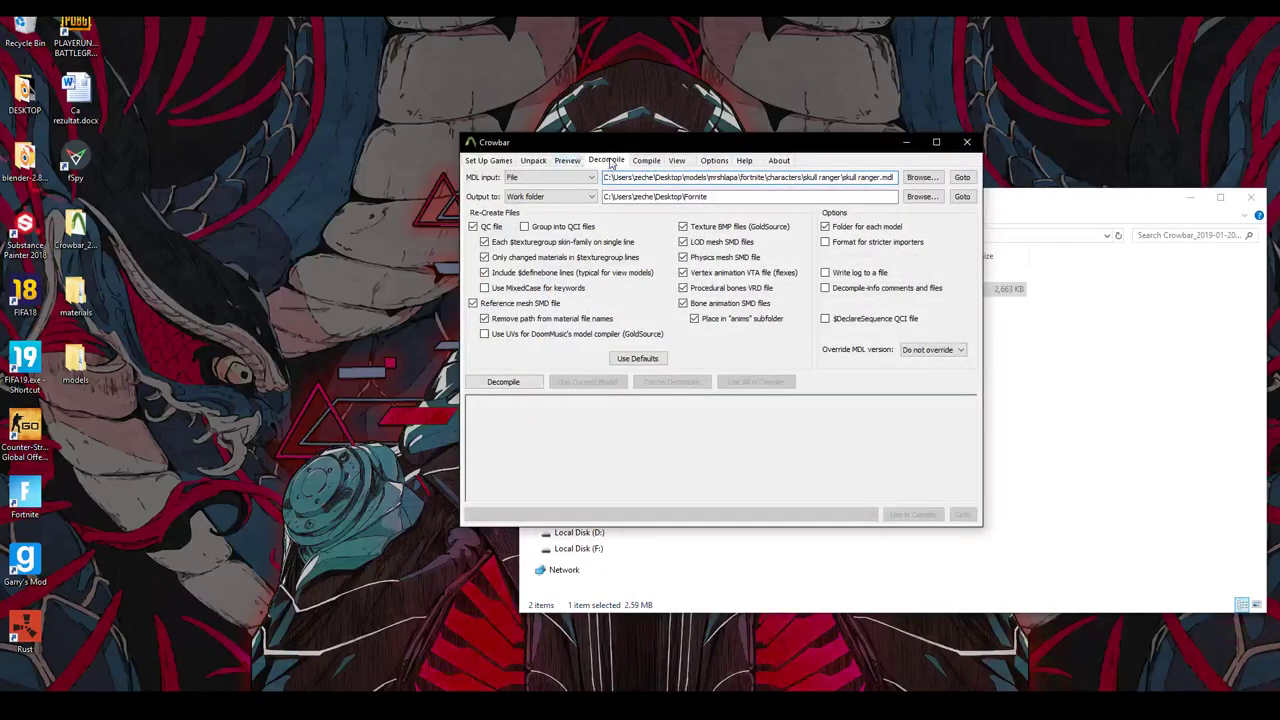
Step: Set skull ranger.mdl from Desktop\models\...\skull ranger as the Decompile MDL input
{"action": "left_click", "coordinate": [922, 180]}
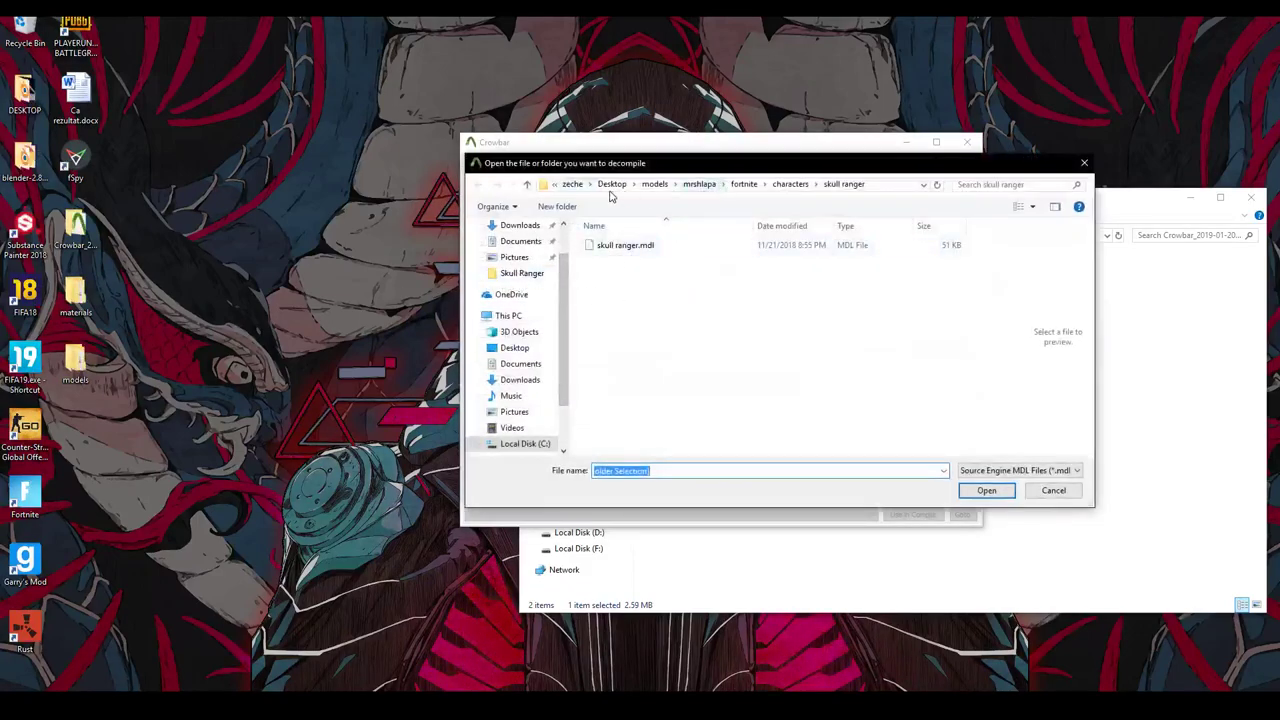
{"action": "left_click", "coordinate": [610, 188]}
{"action": "double_click", "coordinate": [610, 301]}
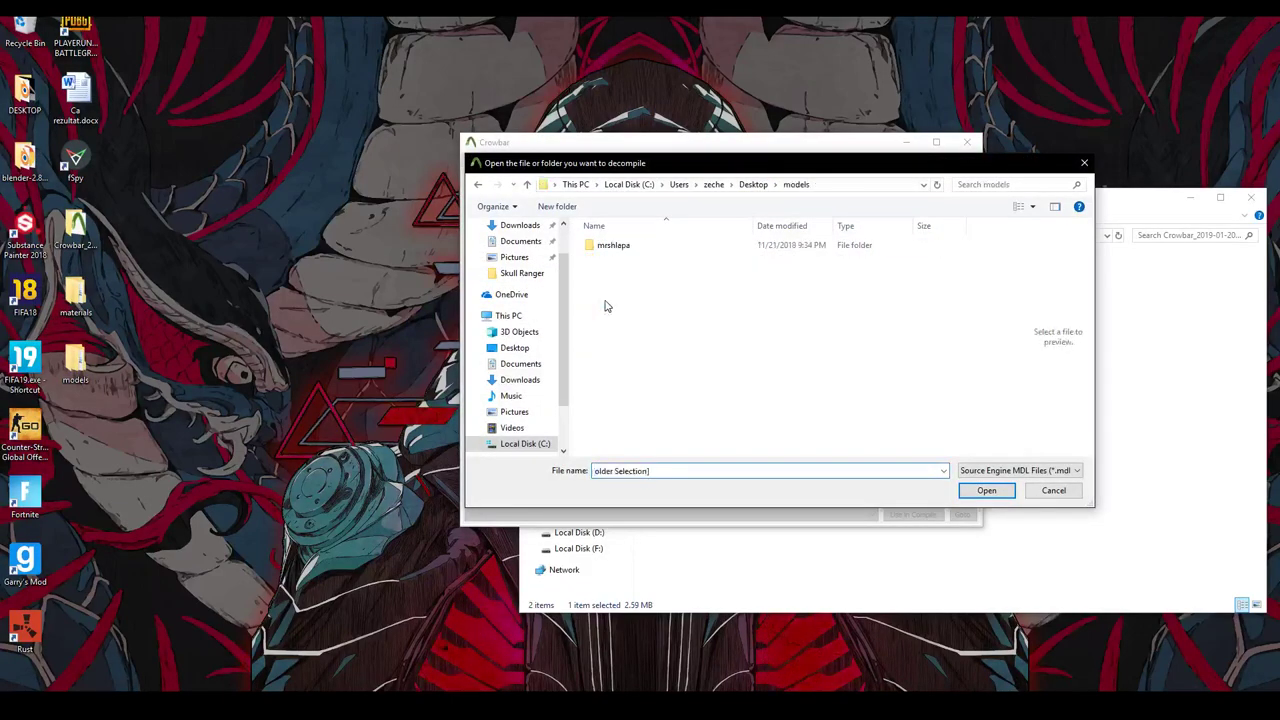
{"action": "double_click", "coordinate": [615, 247]}
{"action": "double_click", "coordinate": [615, 247]}
{"action": "double_click", "coordinate": [615, 247]}
{"action": "double_click", "coordinate": [615, 247]}
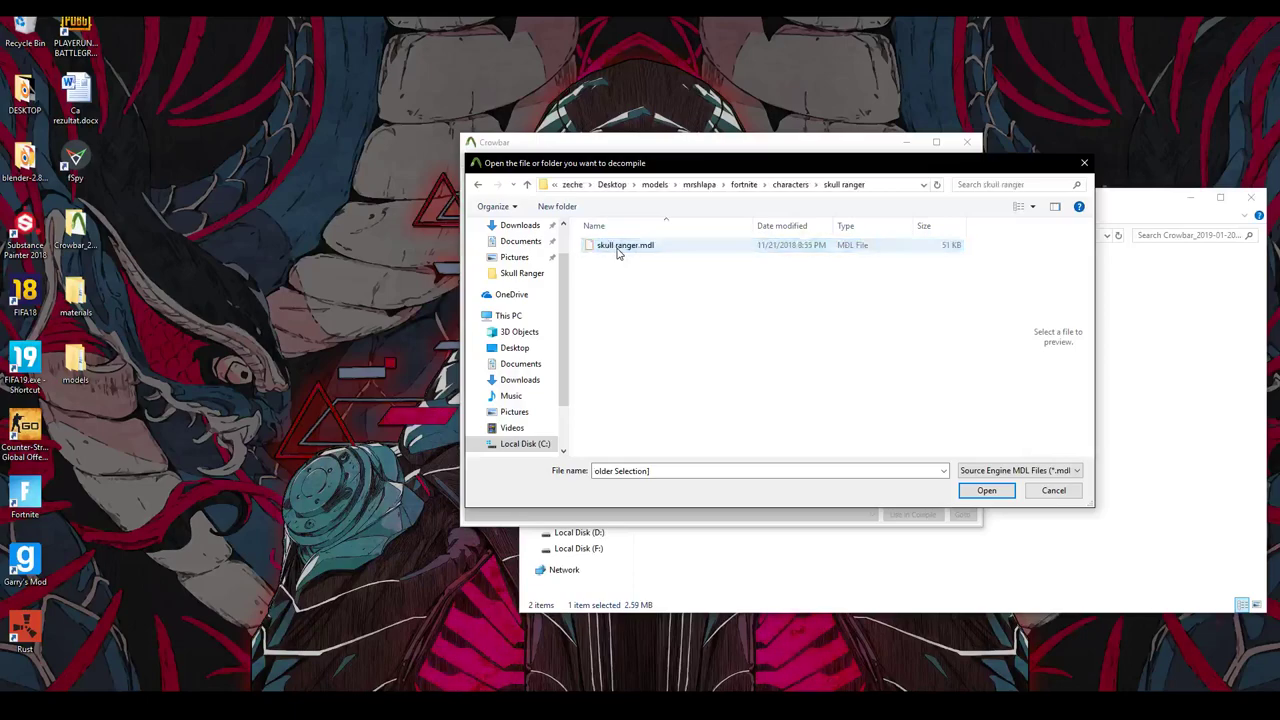
{"action": "left_click", "coordinate": [985, 491]}
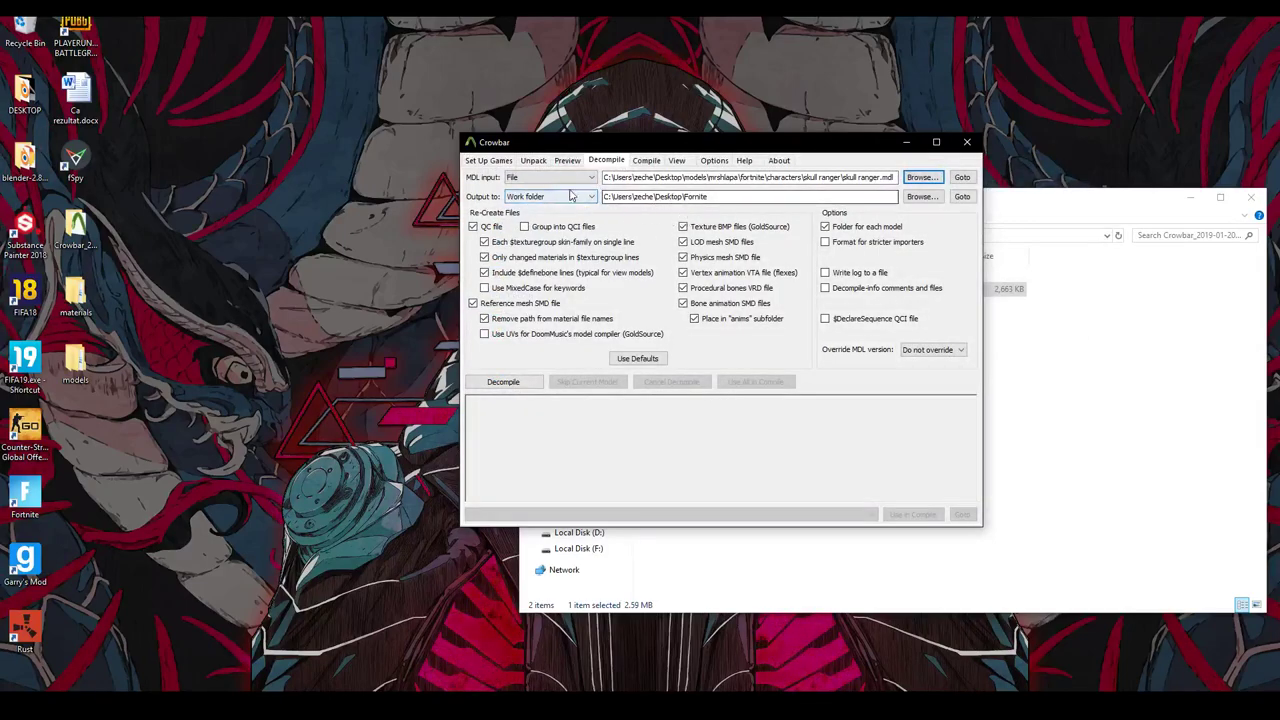
Step: Create a new desktop folder named 'Fornite'
{"action": "right_click", "coordinate": [227, 392]}
{"action": "mouse_move", "coordinate": [258, 552]}
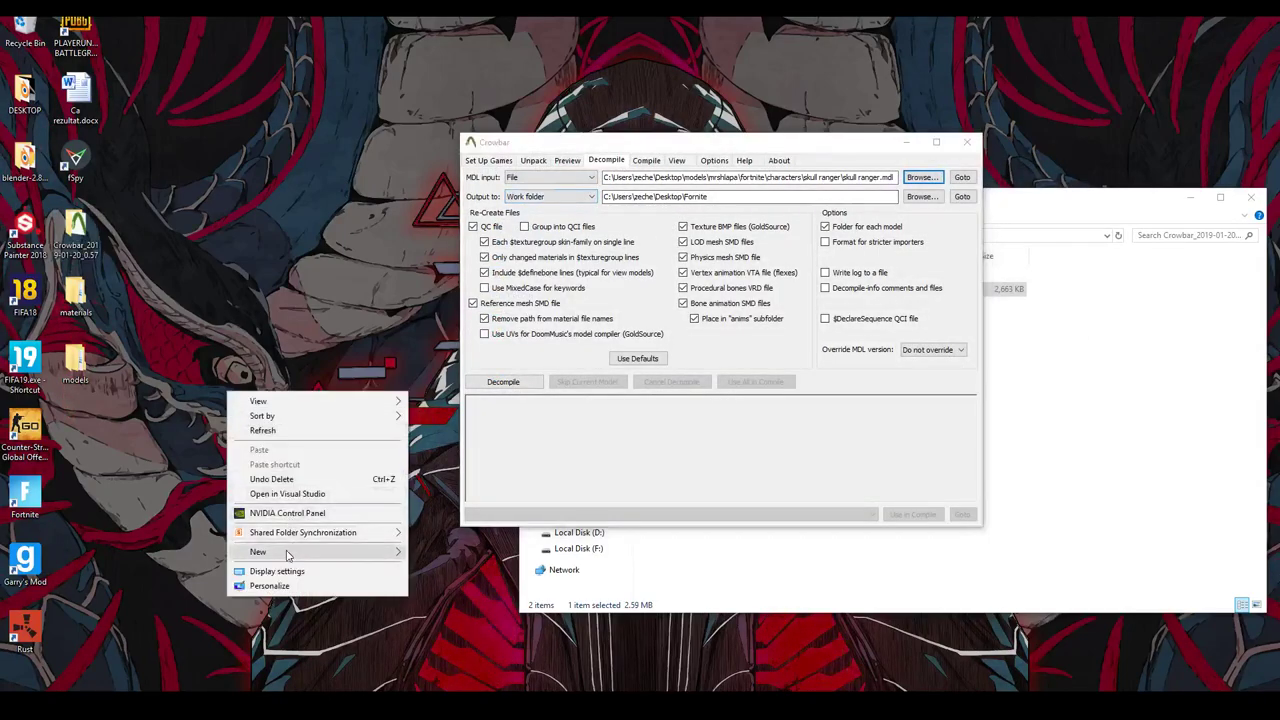
{"action": "left_click", "coordinate": [458, 384]}
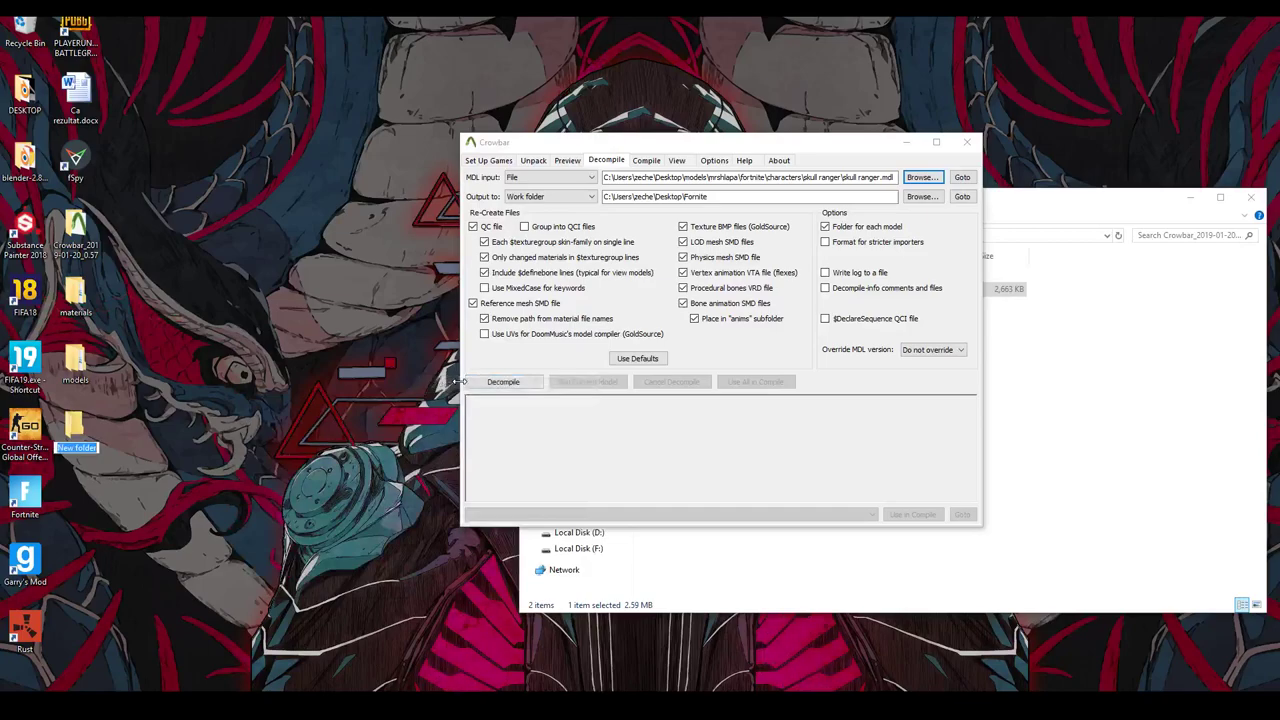
{"action": "type", "text": "Fornite"}
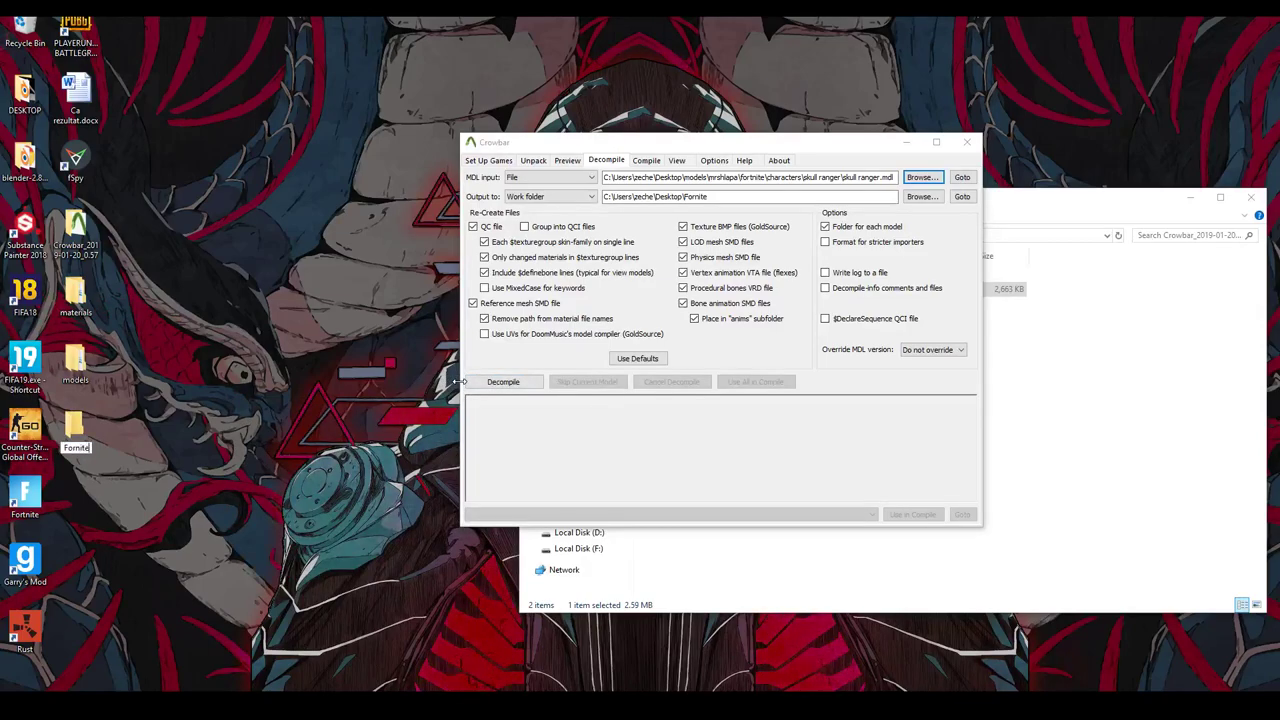
{"action": "key", "text": "Return"}
Step: Set the desktop Fornite folder as Crowbar's decompile output folder
{"action": "left_click", "coordinate": [914, 196]}
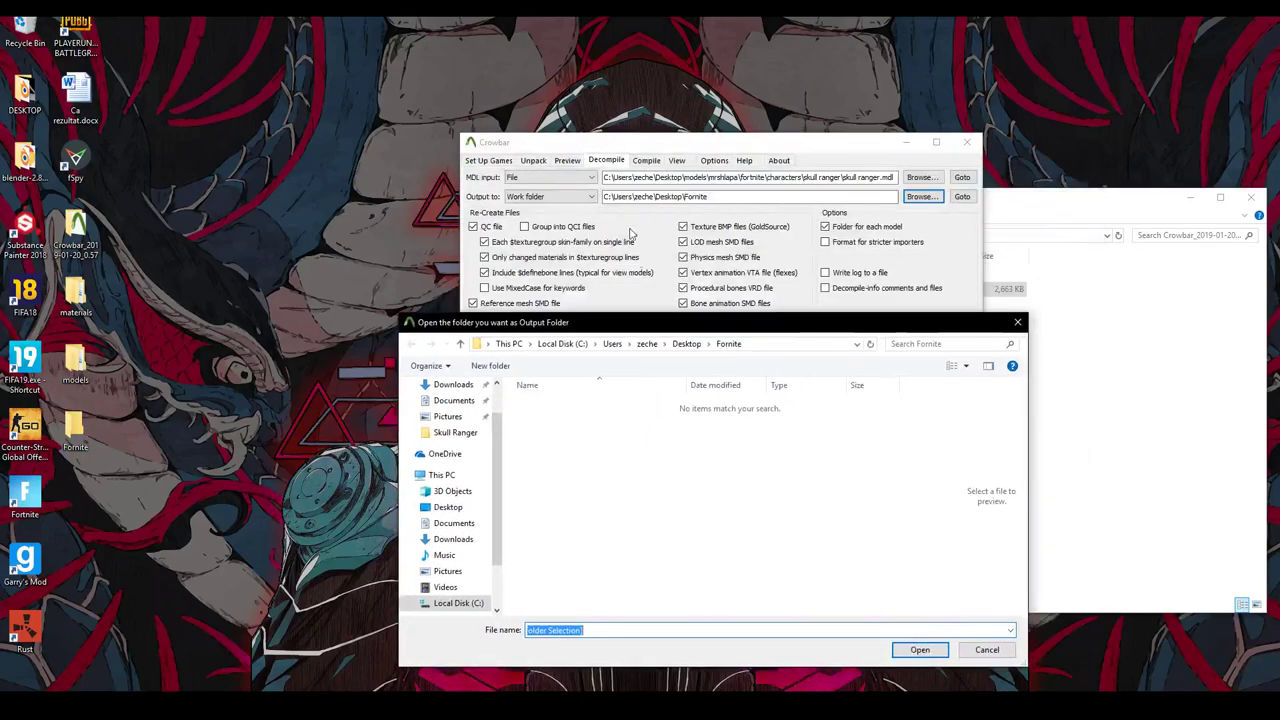
{"action": "left_click", "coordinate": [430, 508]}
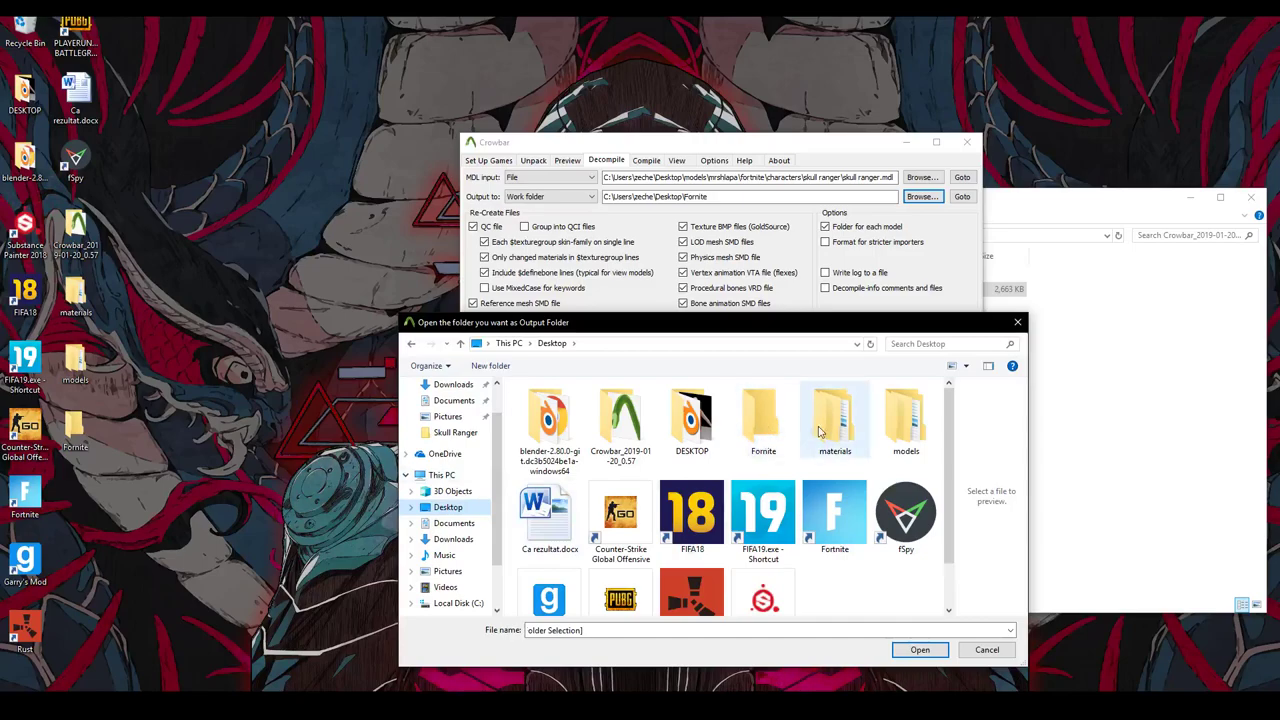
{"action": "double_click", "coordinate": [766, 424]}
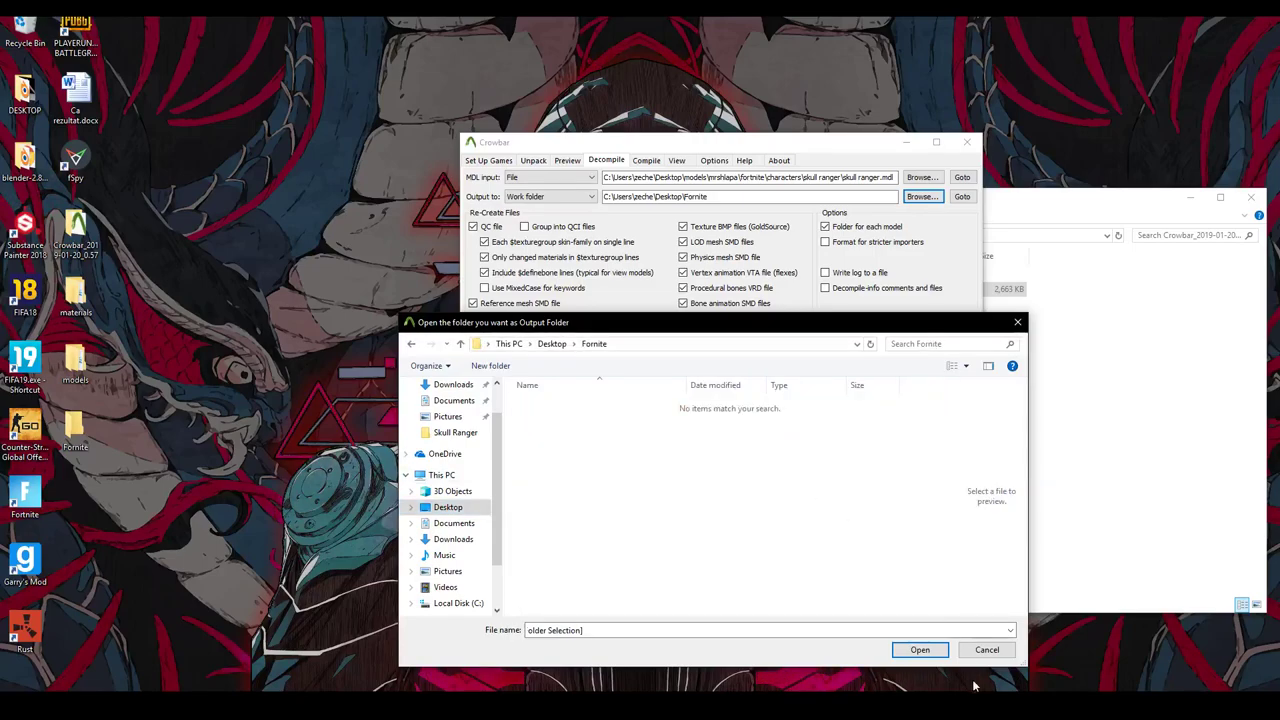
{"action": "left_click", "coordinate": [917, 650]}
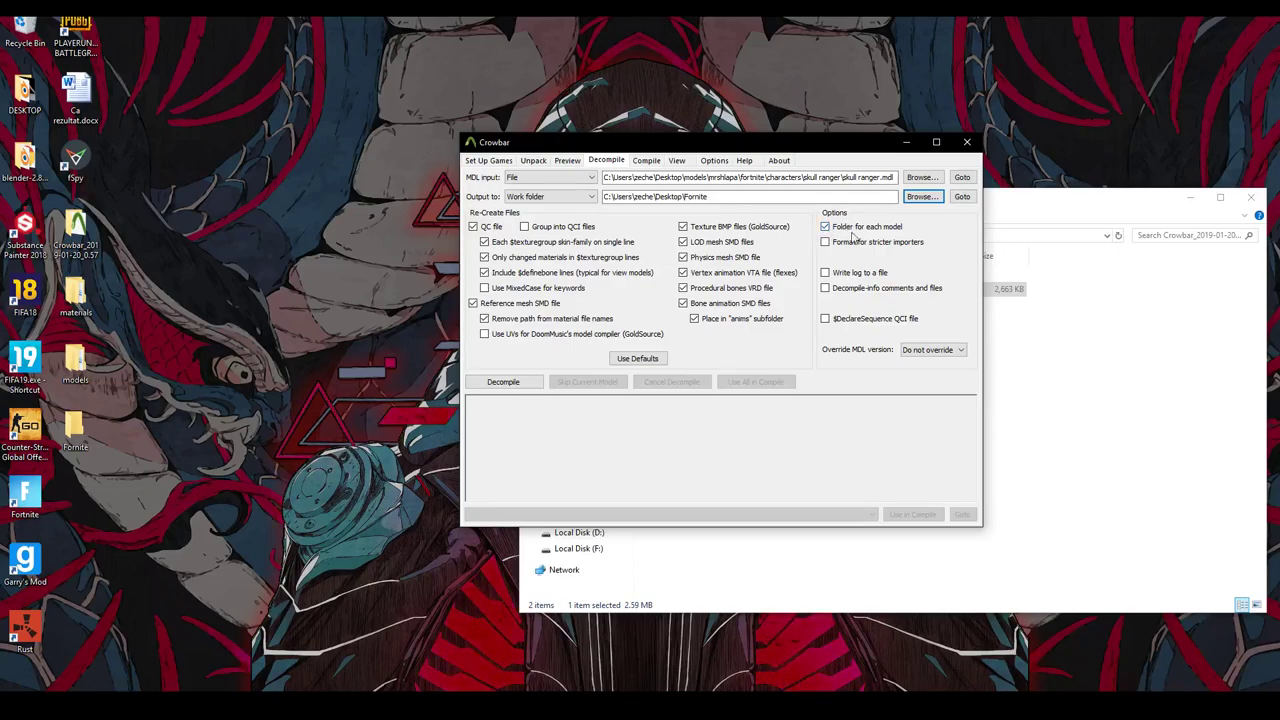
Step: Decompile the skull ranger model, check the log, and close Crowbar
{"action": "left_click", "coordinate": [503, 382]}
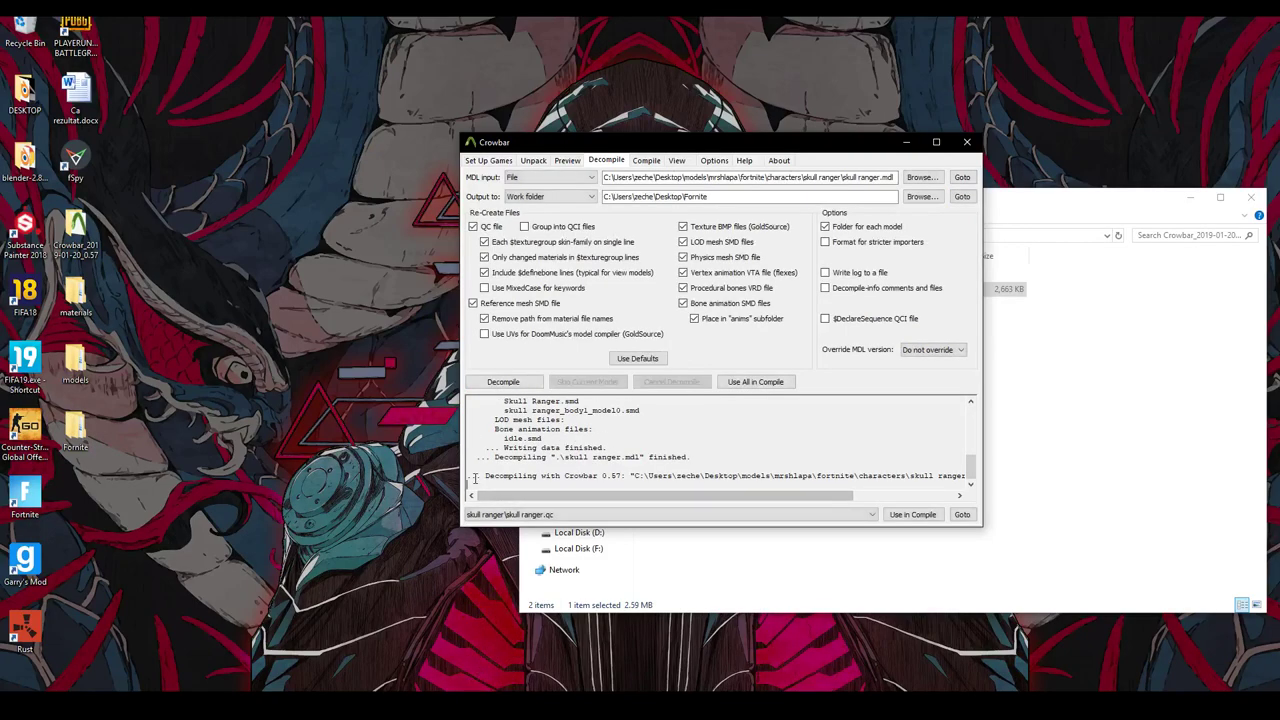
{"action": "double_click", "coordinate": [505, 477]}
{"action": "left_click_drag", "start_coordinate": [505, 477], "coordinate": [966, 477]}
{"action": "left_click", "coordinate": [923, 476]}
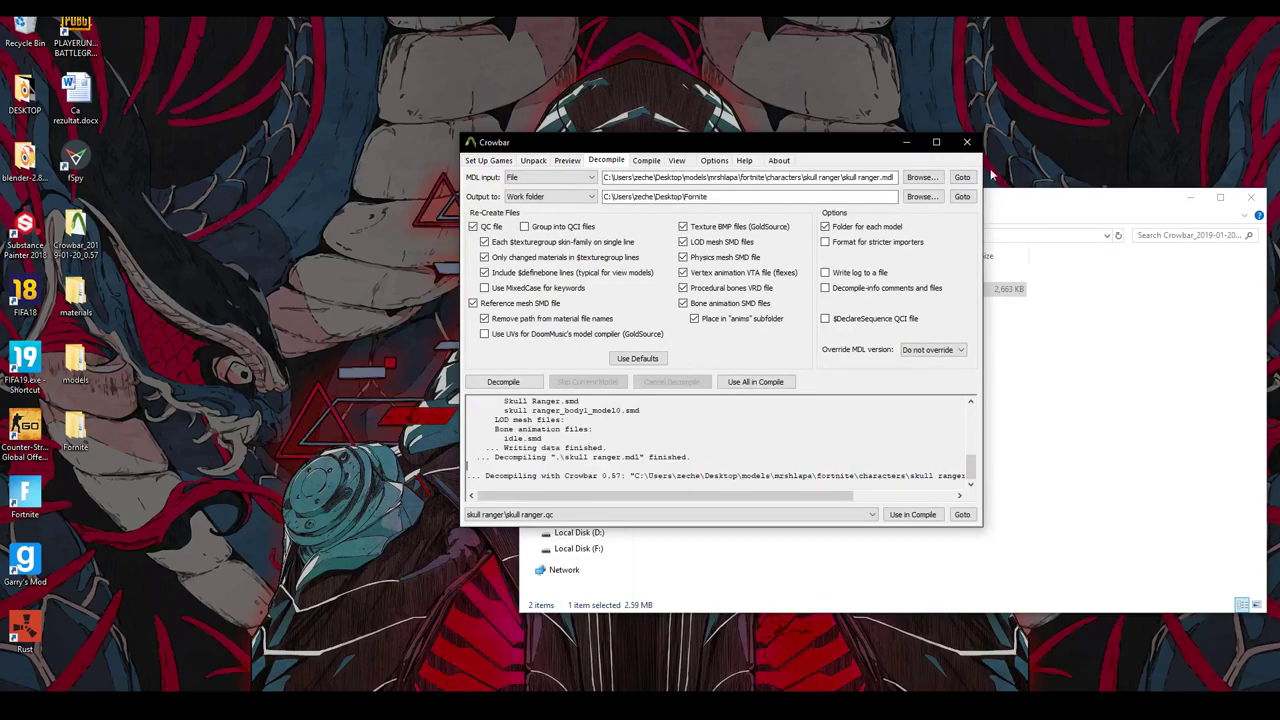
{"action": "left_click", "coordinate": [967, 143]}
Step: Inspect the decompiled skull ranger folder and its skull ranger.qc, then close the Explorer windows
{"action": "double_click", "coordinate": [75, 430]}
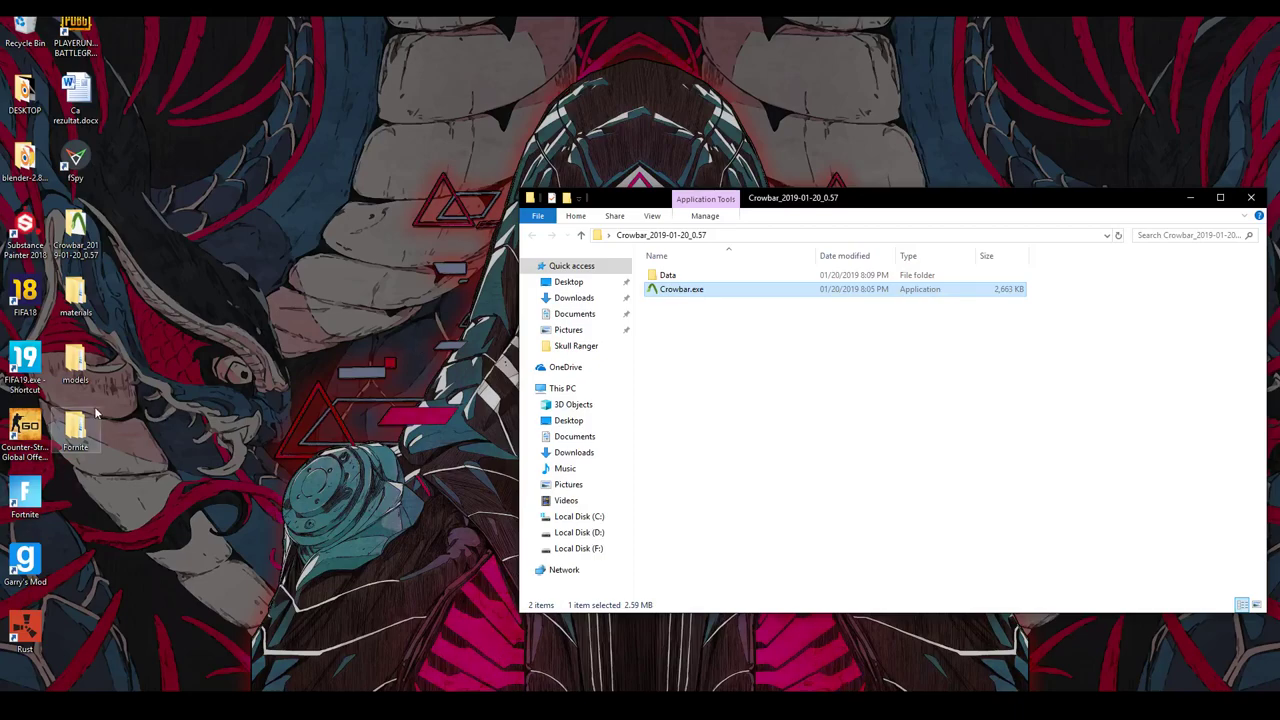
{"action": "left_click", "coordinate": [586, 299]}
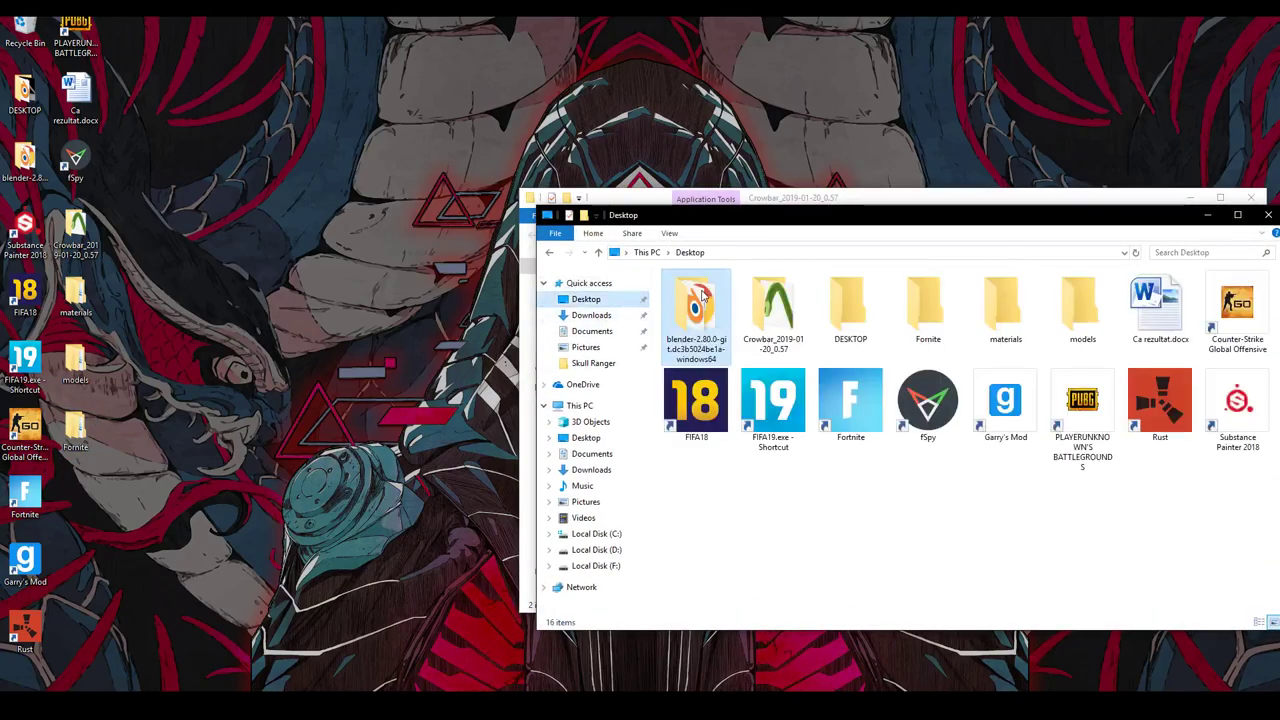
{"action": "left_click", "coordinate": [548, 252]}
{"action": "double_click", "coordinate": [690, 292]}
{"action": "double_click", "coordinate": [700, 293]}
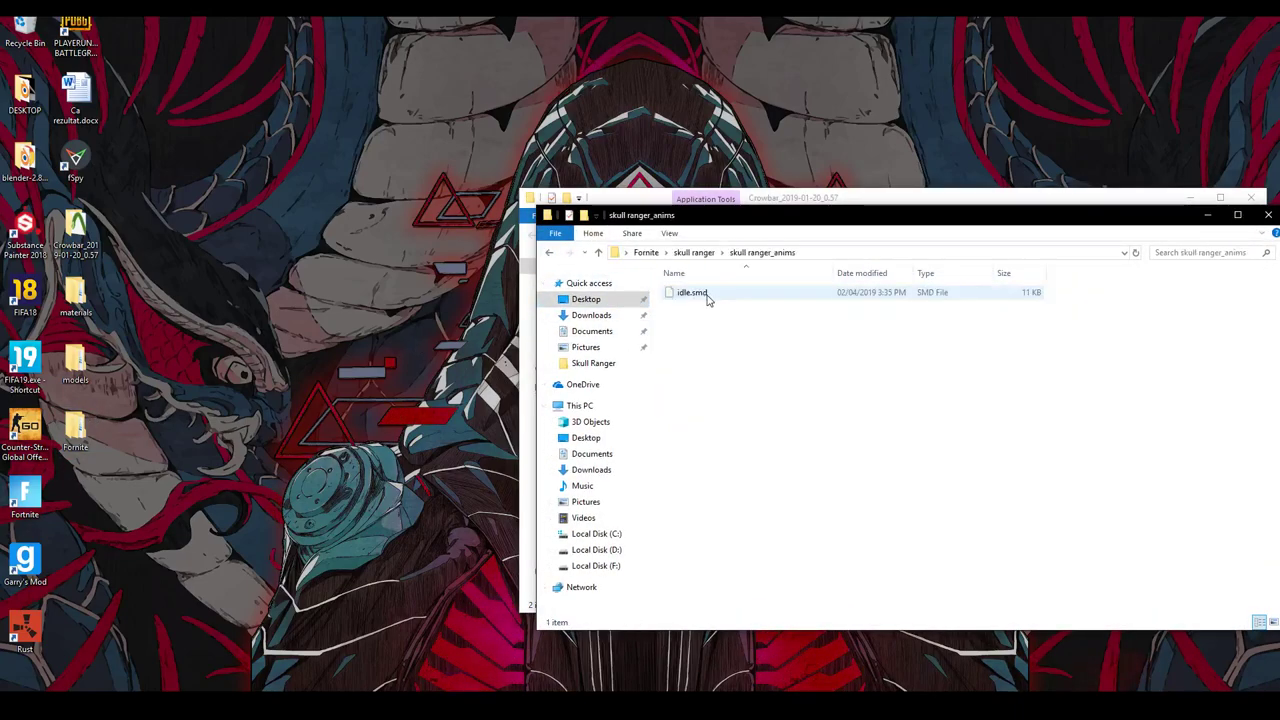
{"action": "left_click", "coordinate": [548, 256]}
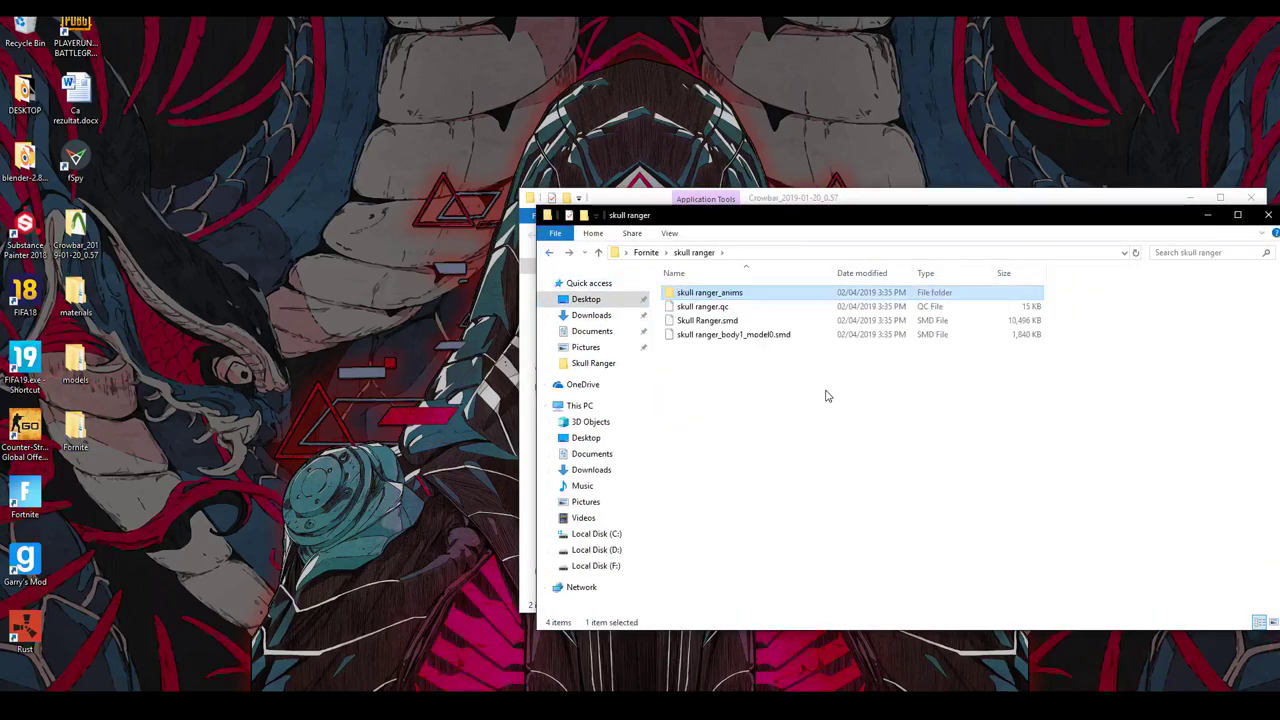
{"action": "left_click", "coordinate": [712, 307]}
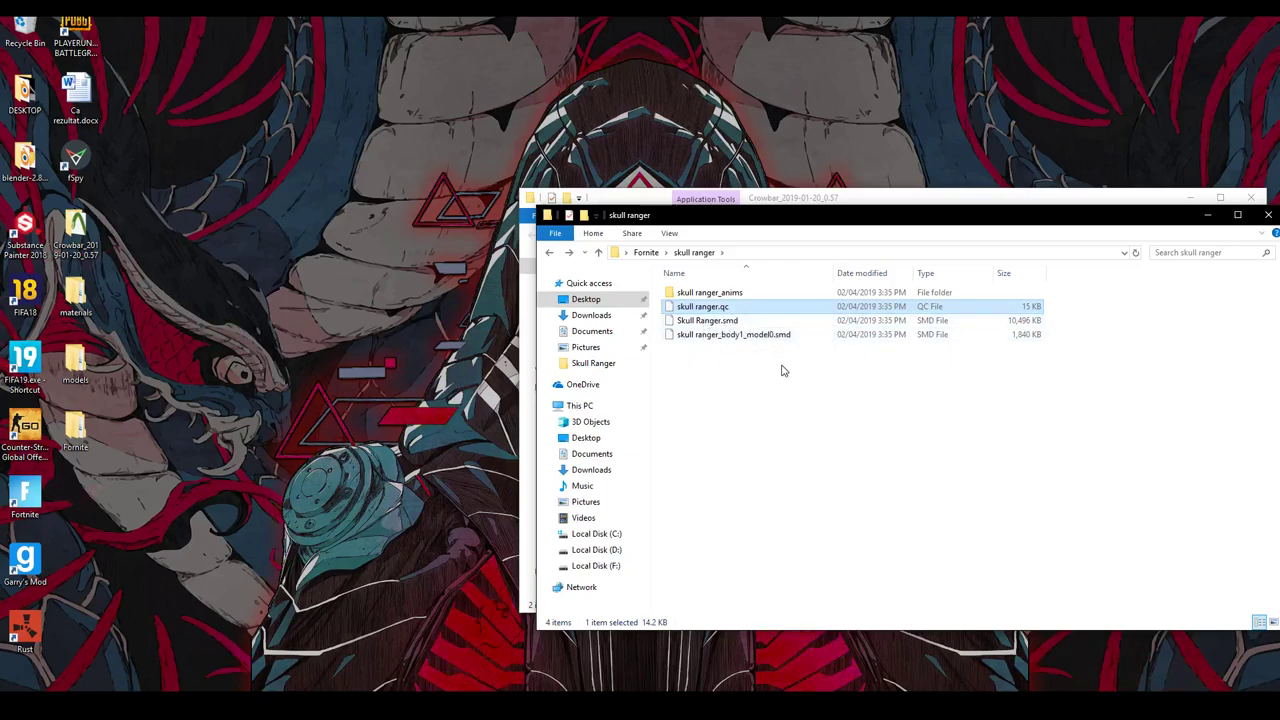
{"action": "left_click", "coordinate": [777, 439]}
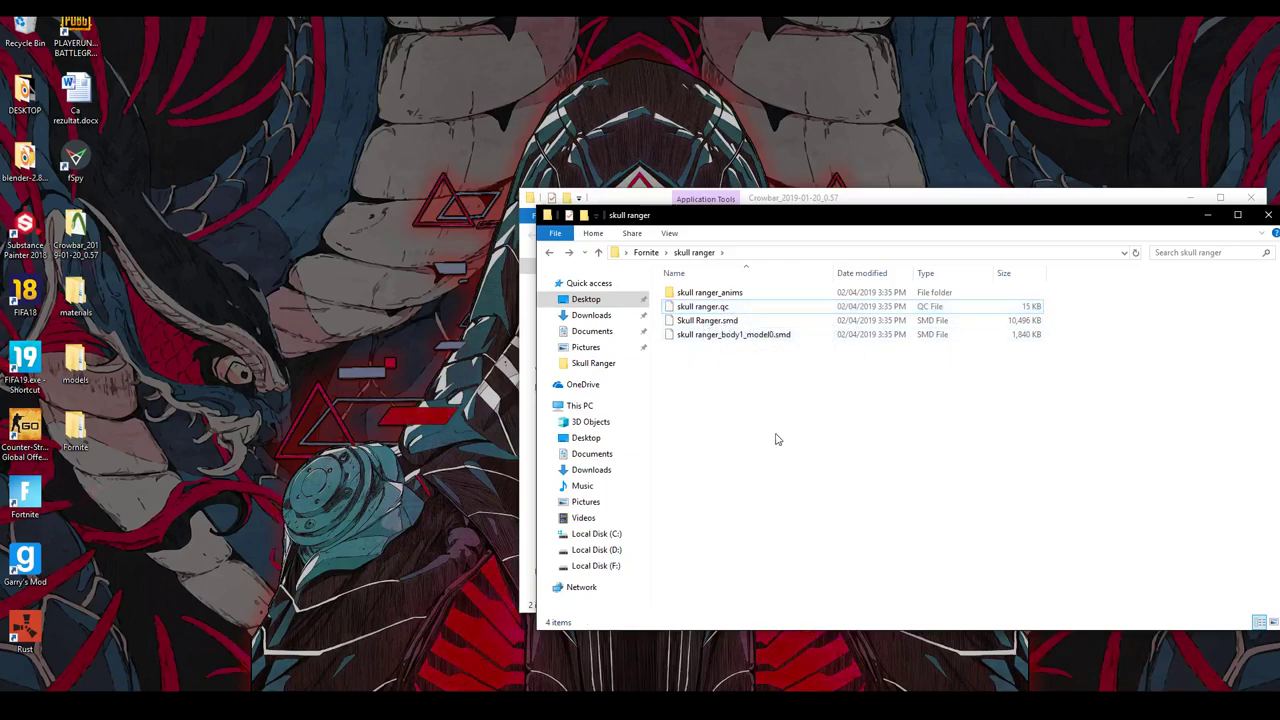
{"action": "left_click", "coordinate": [1271, 216]}
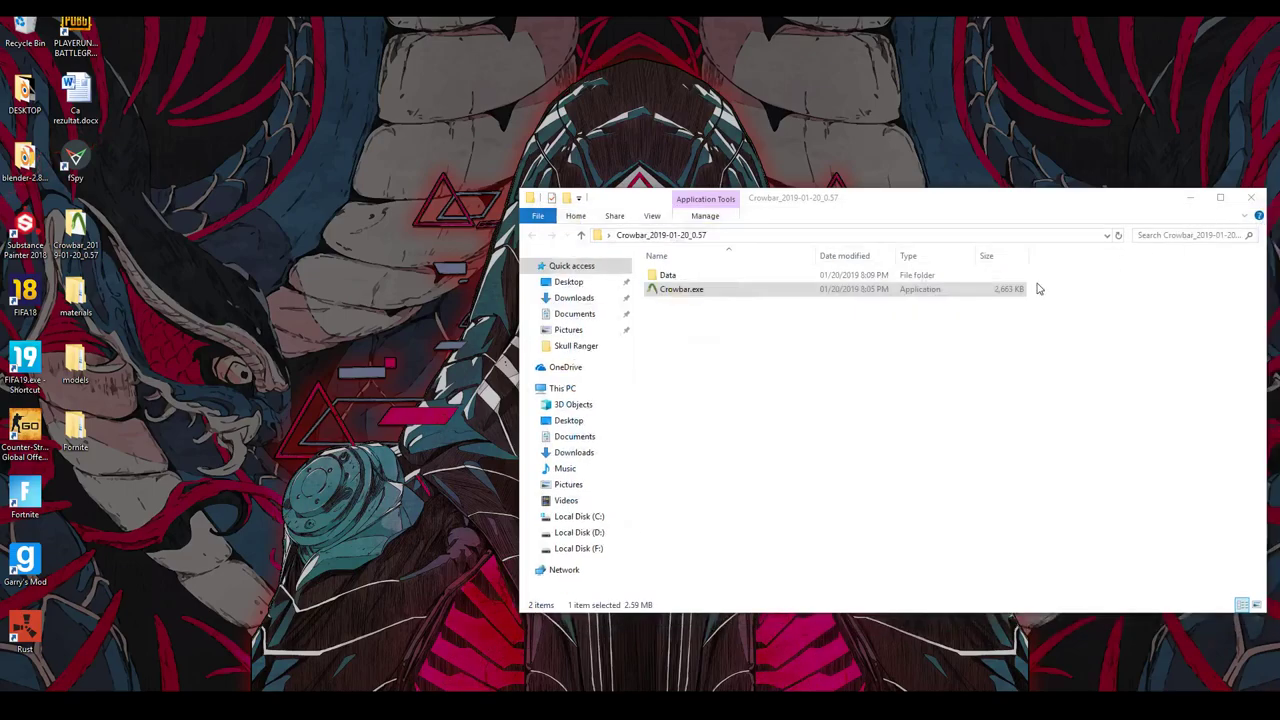
{"action": "left_click", "coordinate": [1251, 204]}
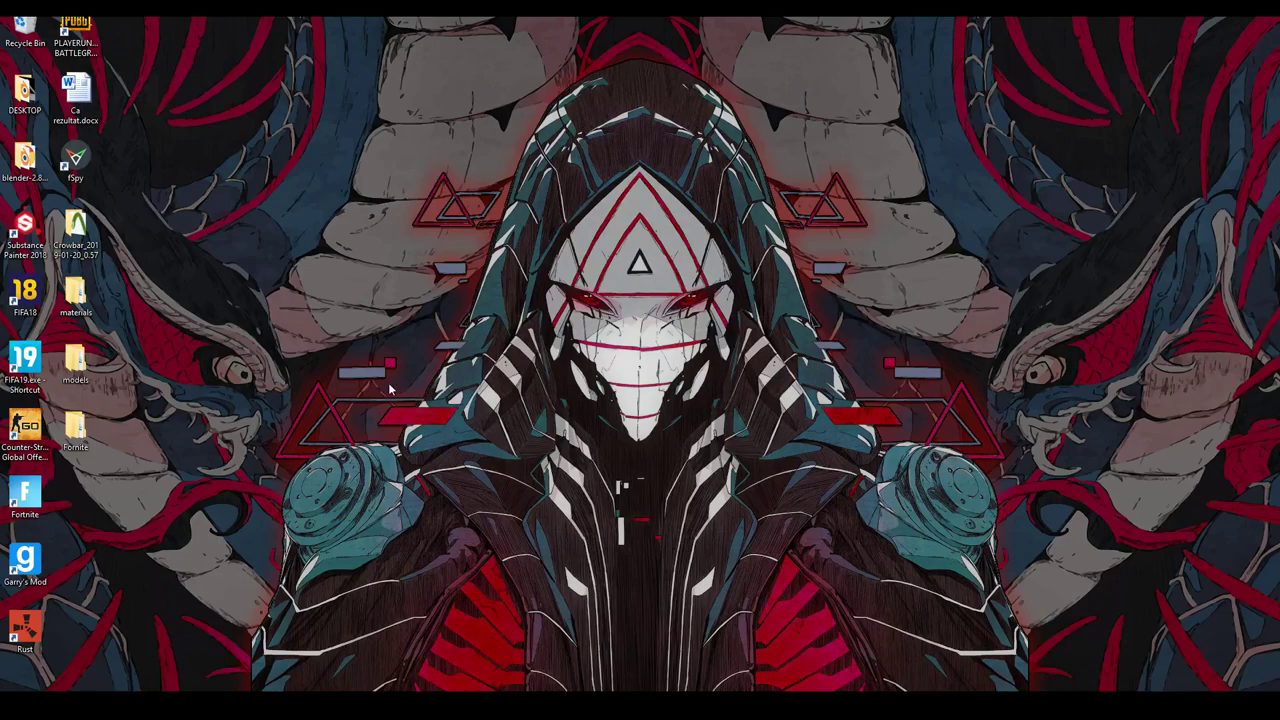
Step: Open materials\models\MrShlapa\Fortnite\Characters\Skull Ranger to list its texture files
{"action": "double_click", "coordinate": [86, 308]}
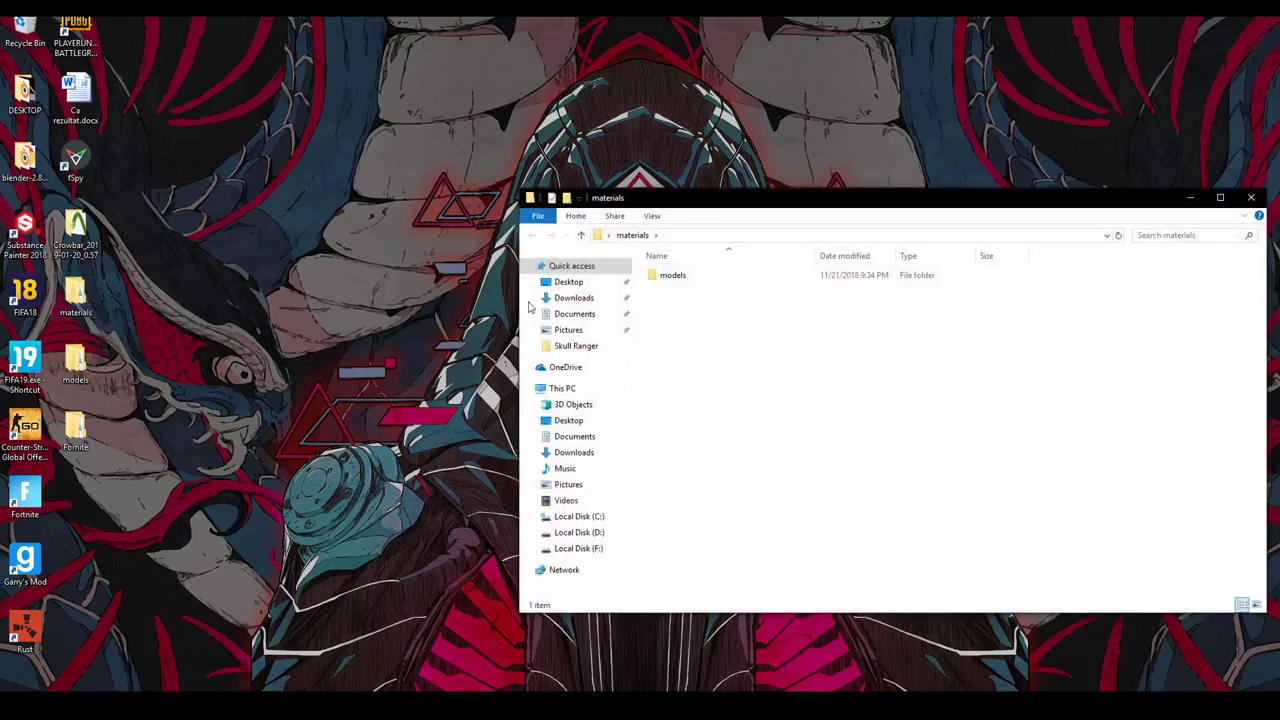
{"action": "double_click", "coordinate": [670, 276]}
{"action": "double_click", "coordinate": [668, 277]}
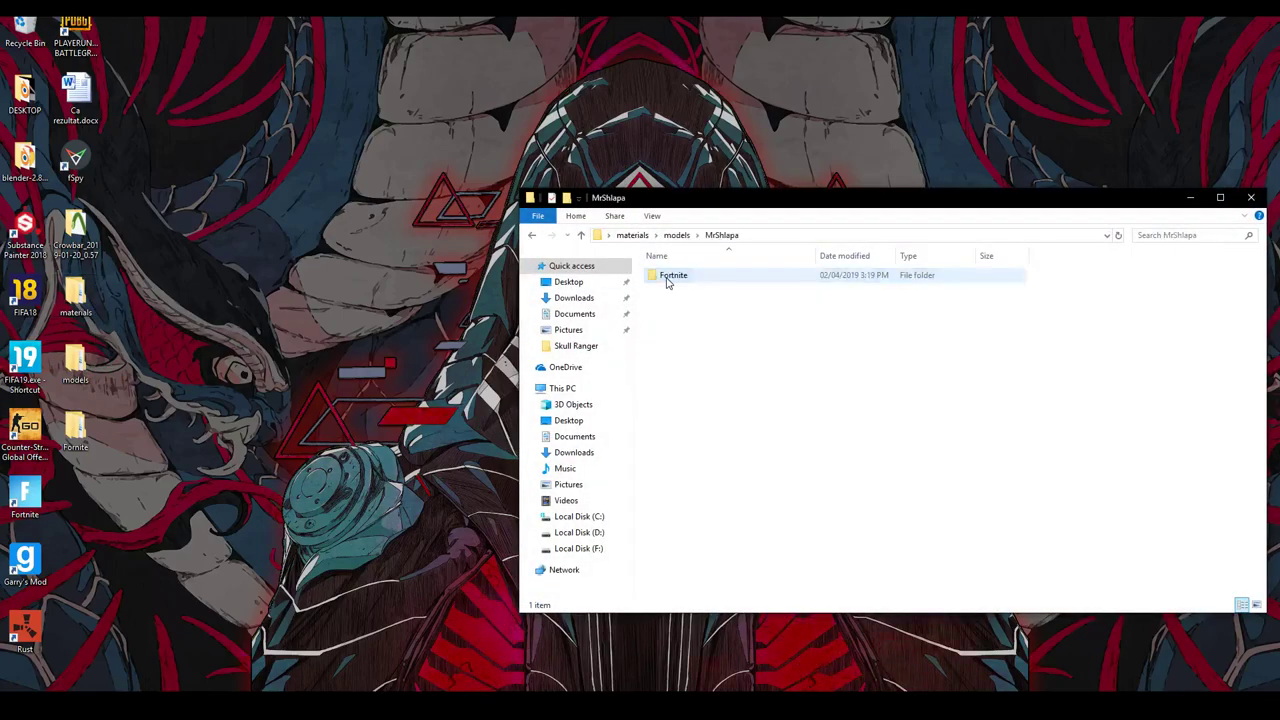
{"action": "double_click", "coordinate": [668, 278]}
{"action": "double_click", "coordinate": [668, 278]}
{"action": "double_click", "coordinate": [668, 278]}
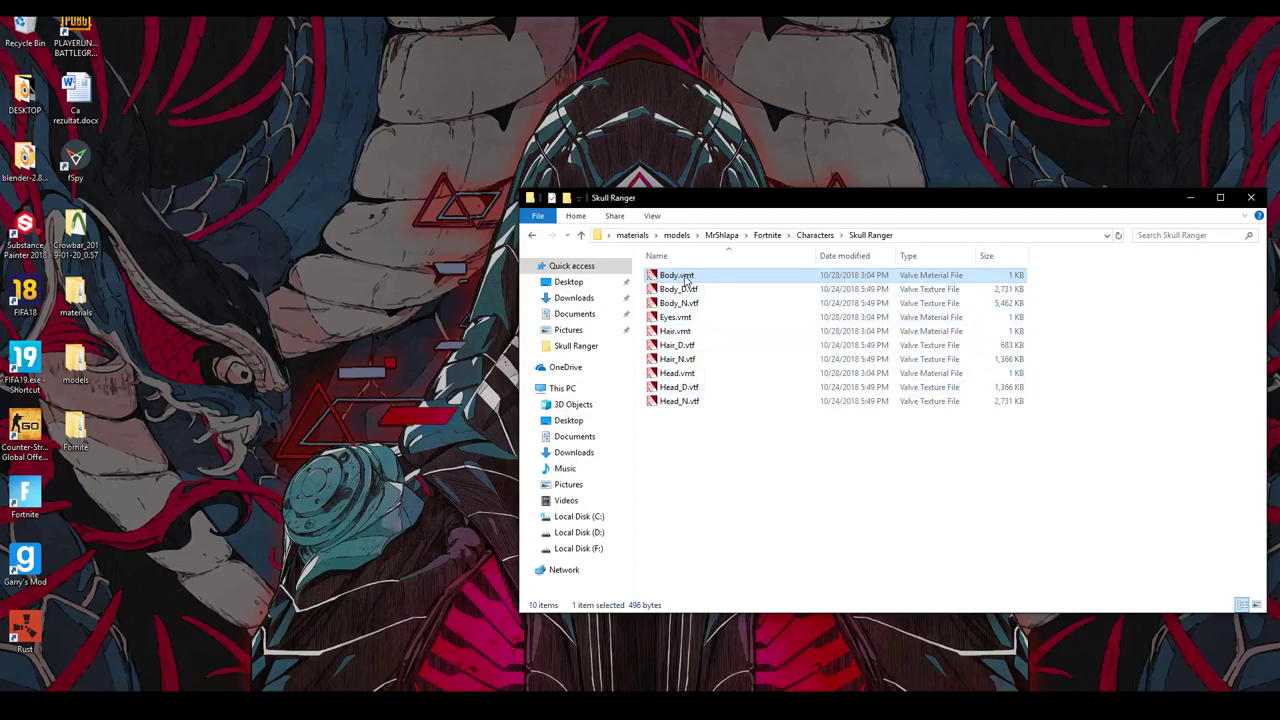
Step: Open Body.vmt in VTFEdit and start Convert Folder with Skull Ranger as input
{"action": "double_click", "coordinate": [686, 280]}
{"action": "left_click_drag", "start_coordinate": [810, 128], "coordinate": [311, 128]}
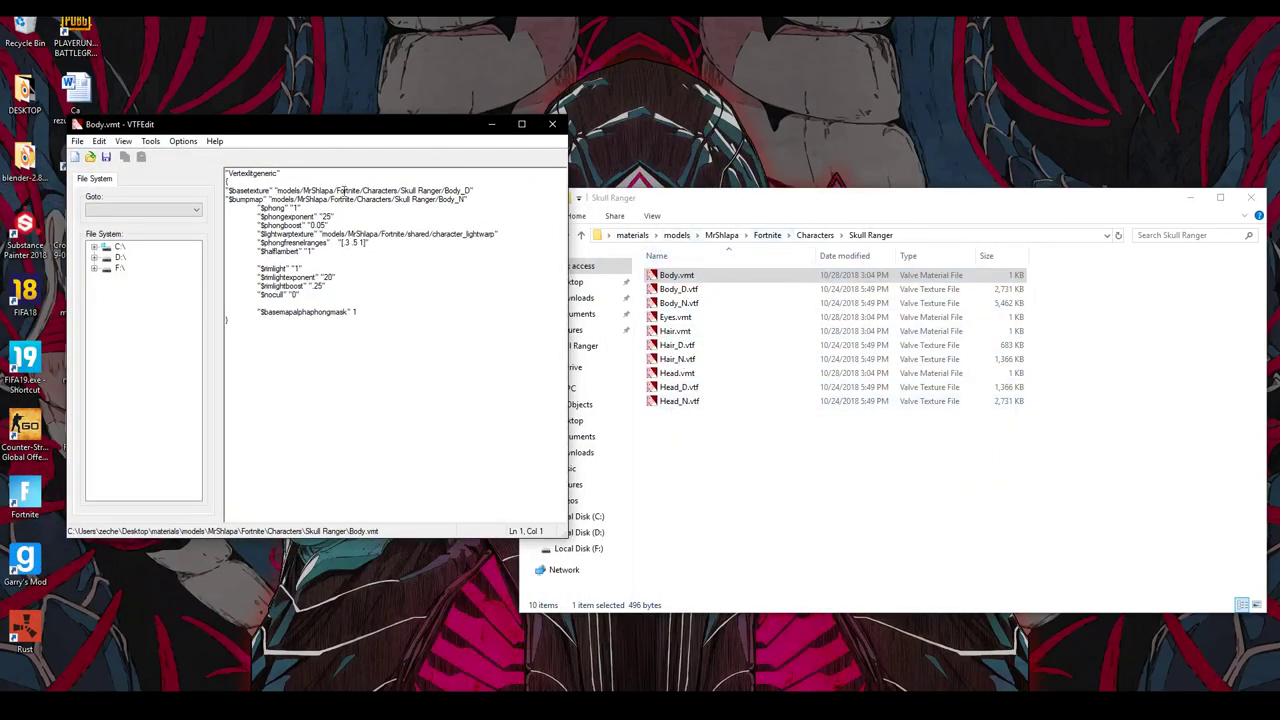
{"action": "left_click", "coordinate": [150, 141]}
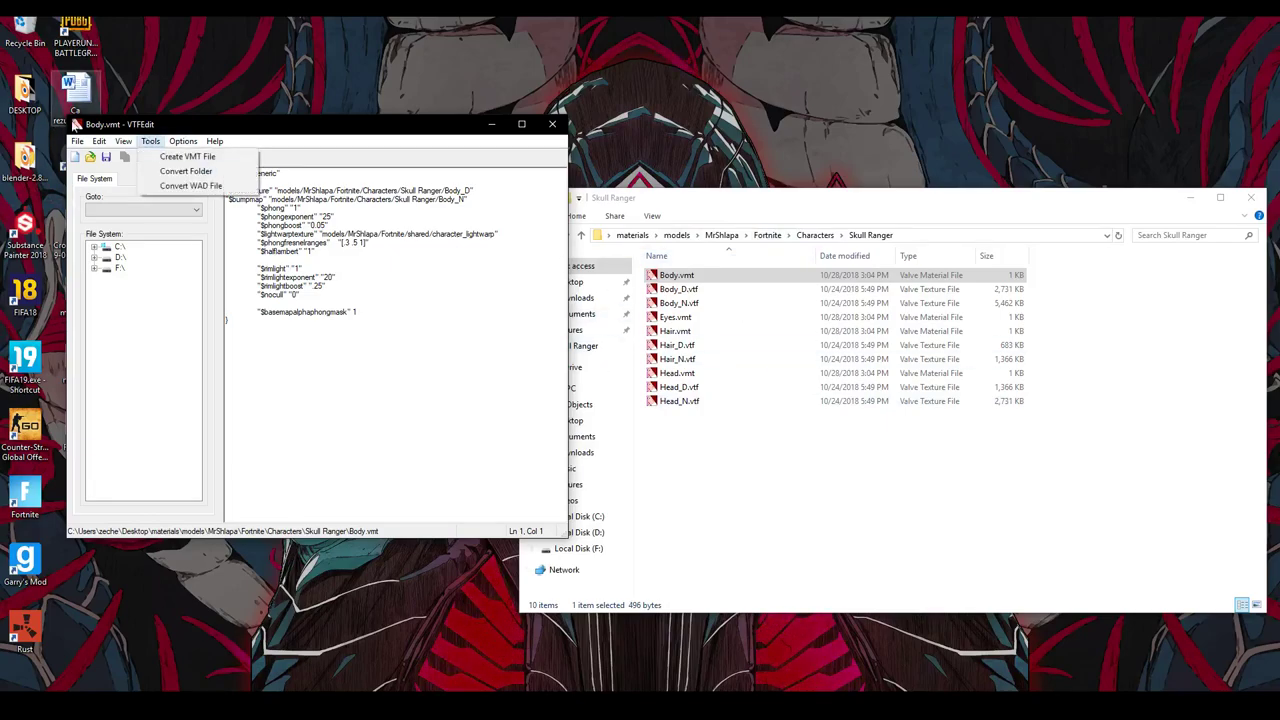
{"action": "left_click", "coordinate": [185, 171]}
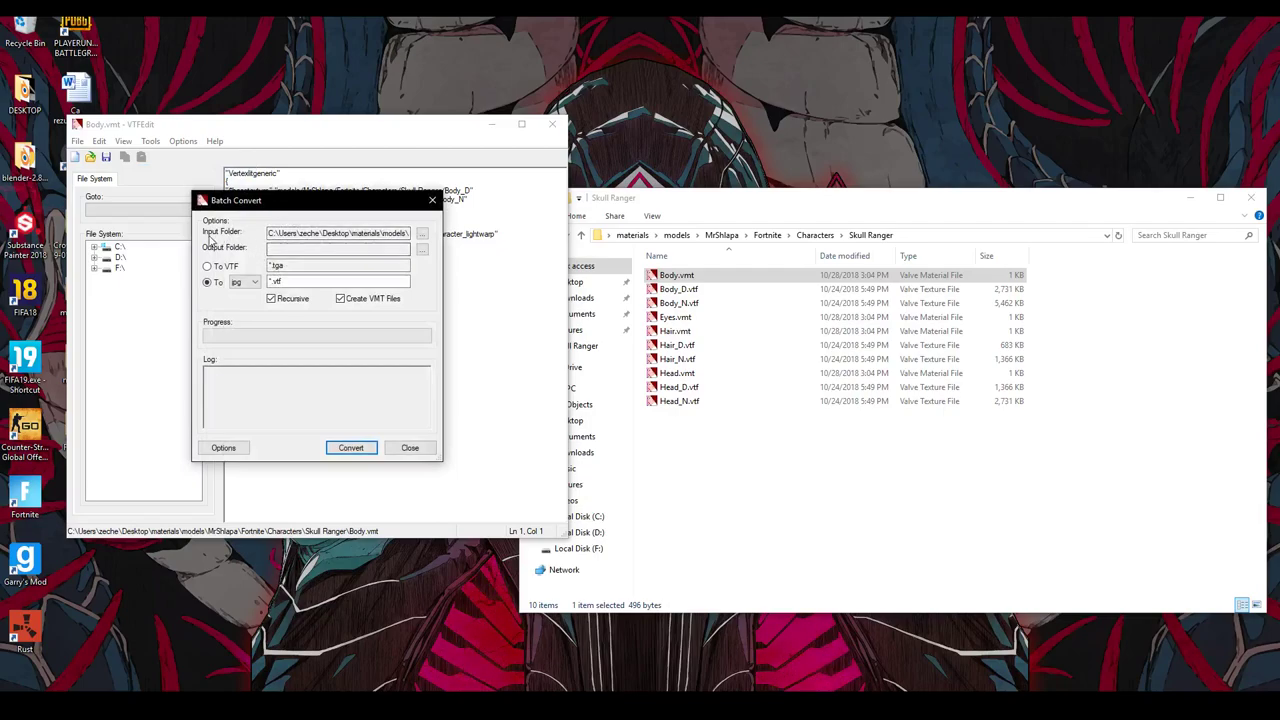
{"action": "left_click", "coordinate": [422, 234]}
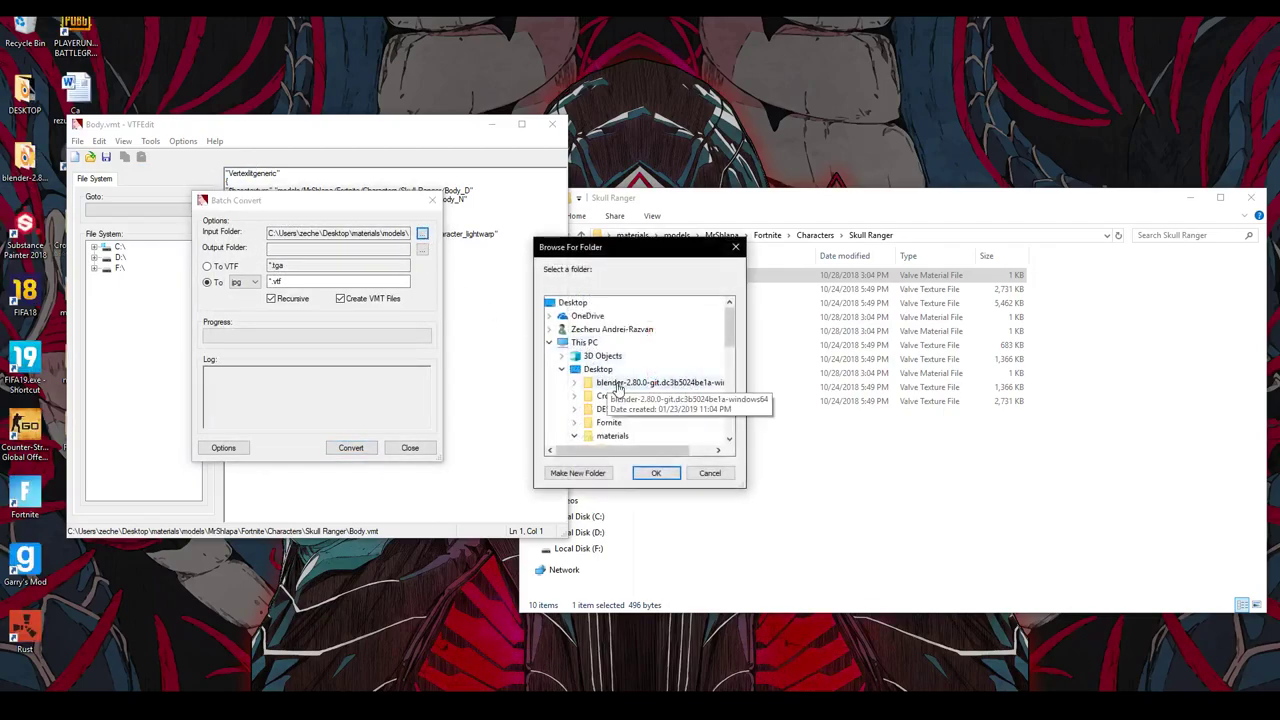
{"action": "scroll", "coordinate": [600, 370], "scroll_direction": "up", "scroll_amount": 1}
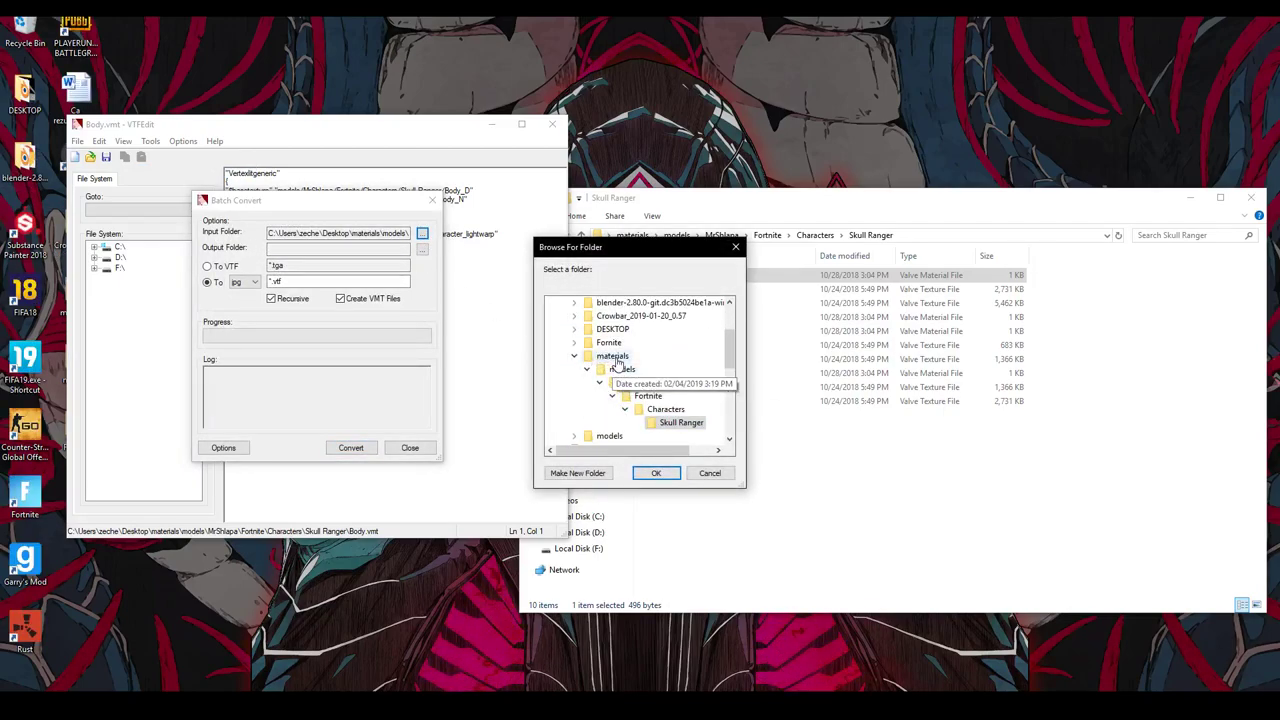
{"action": "left_click", "coordinate": [664, 474]}
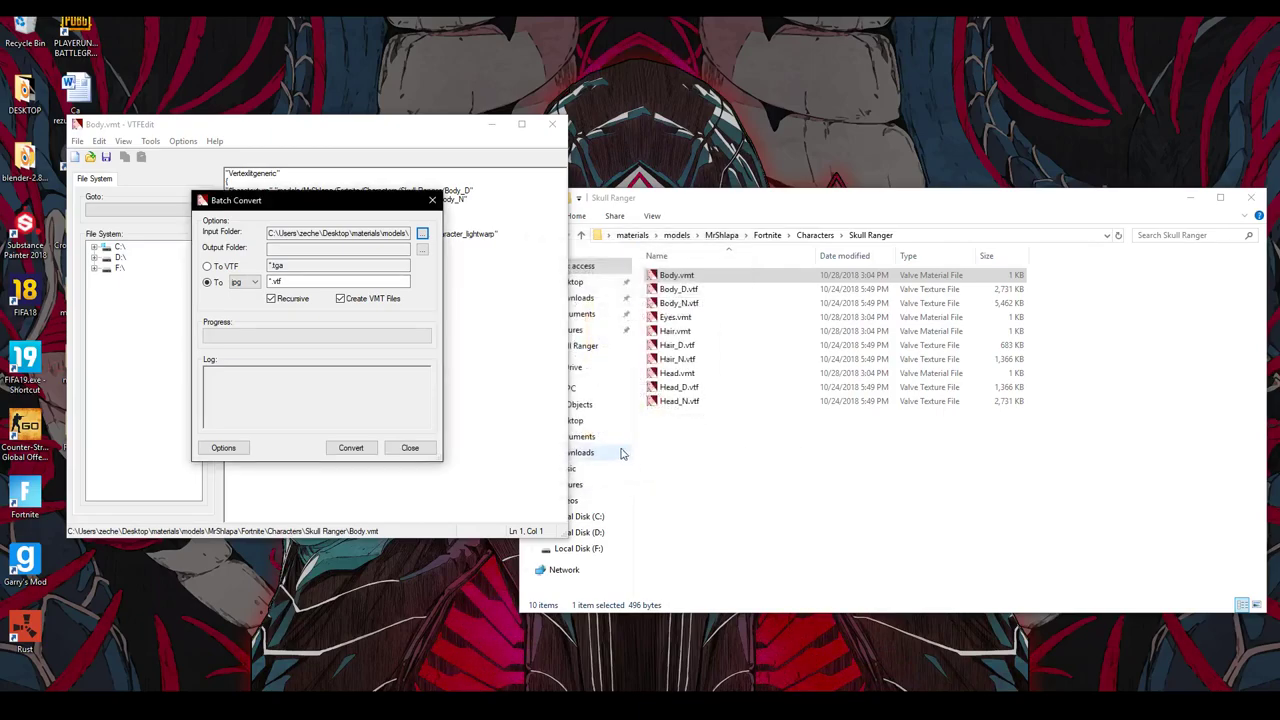
Step: Set the conversion output folder to the desktop Fornite folder
{"action": "left_click", "coordinate": [300, 248]}
{"action": "left_click", "coordinate": [422, 250]}
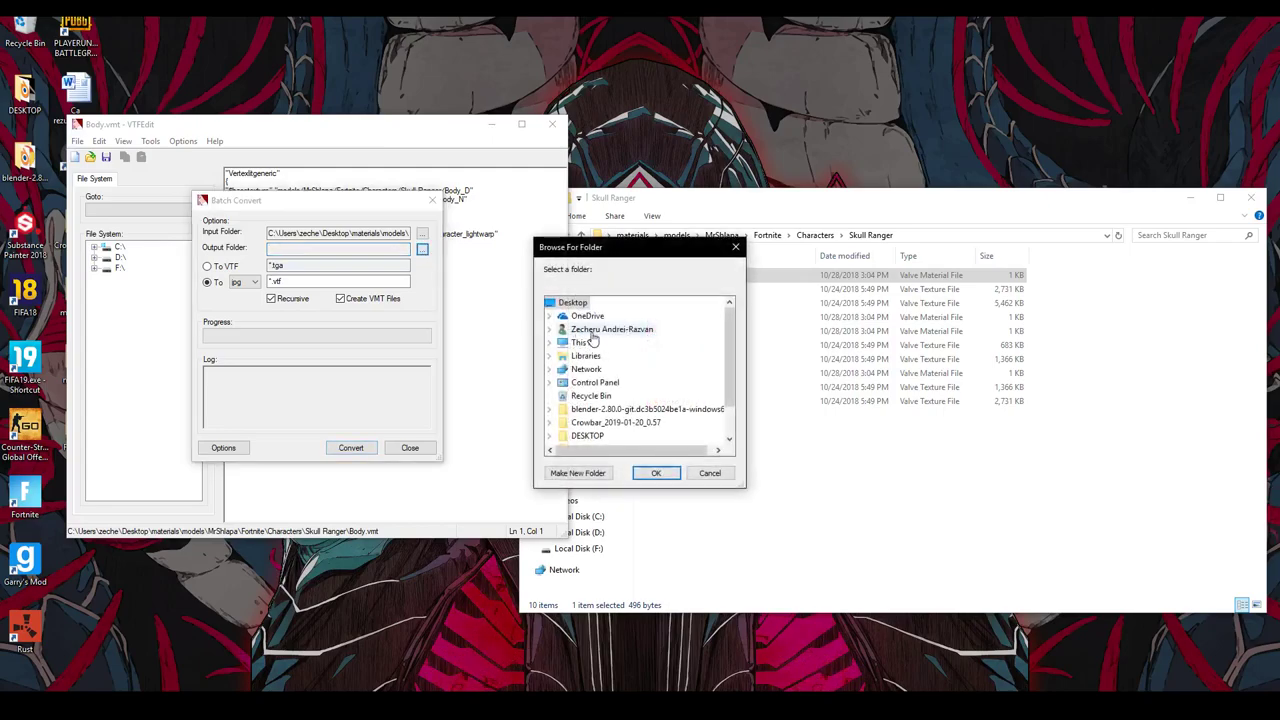
{"action": "scroll", "coordinate": [600, 420], "scroll_direction": "down", "scroll_amount": 1}
{"action": "double_click", "coordinate": [590, 412]}
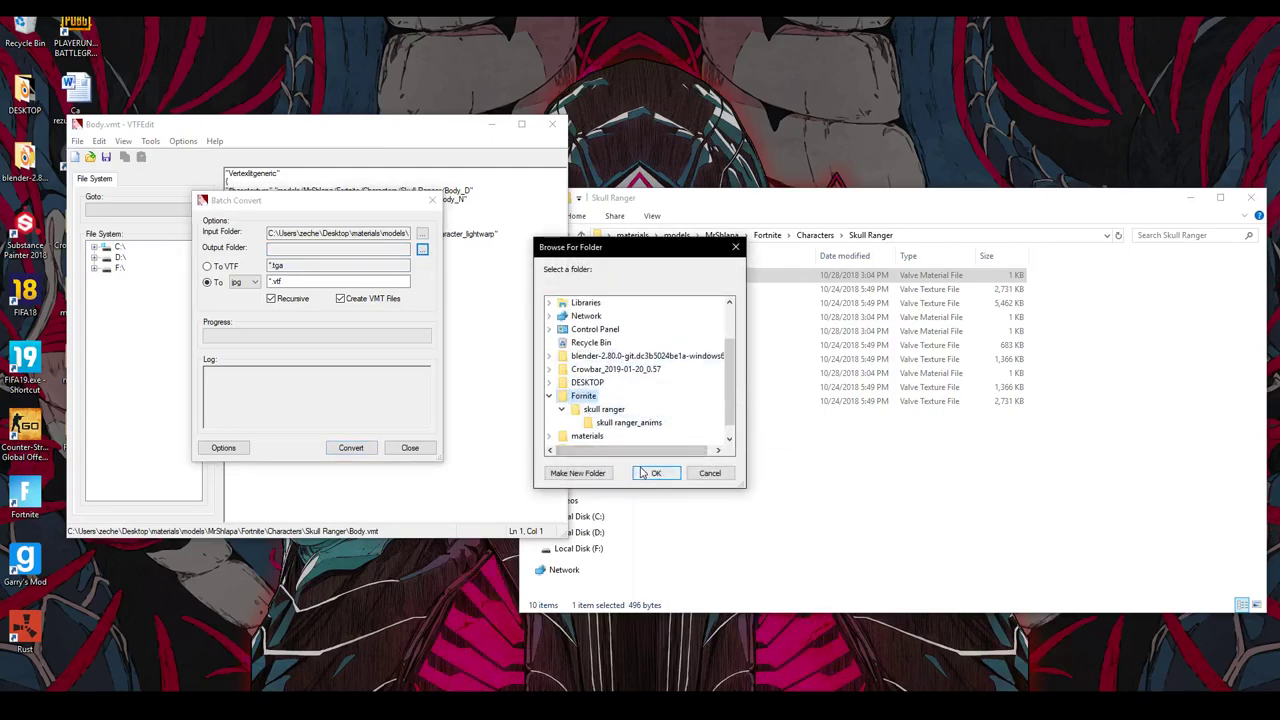
{"action": "left_click", "coordinate": [636, 474]}
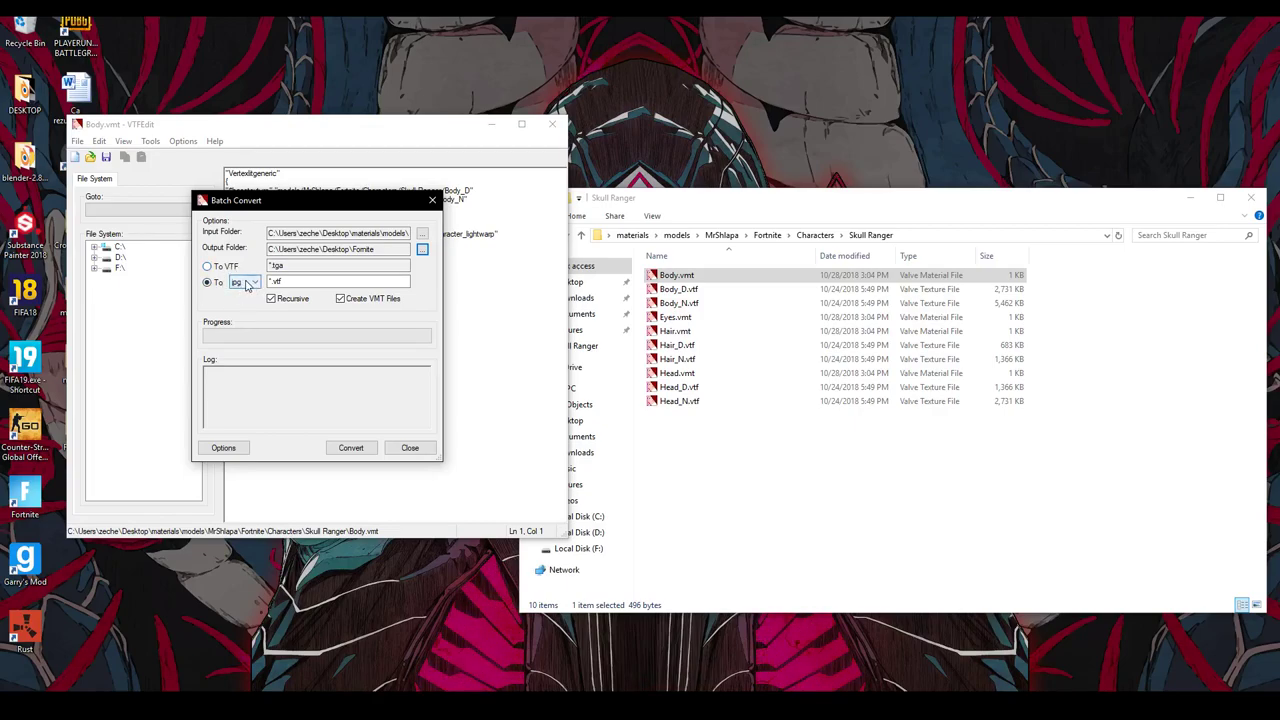
Step: Keep jpg as the output format, convert the textures, and close the converter
{"action": "left_click", "coordinate": [246, 284]}
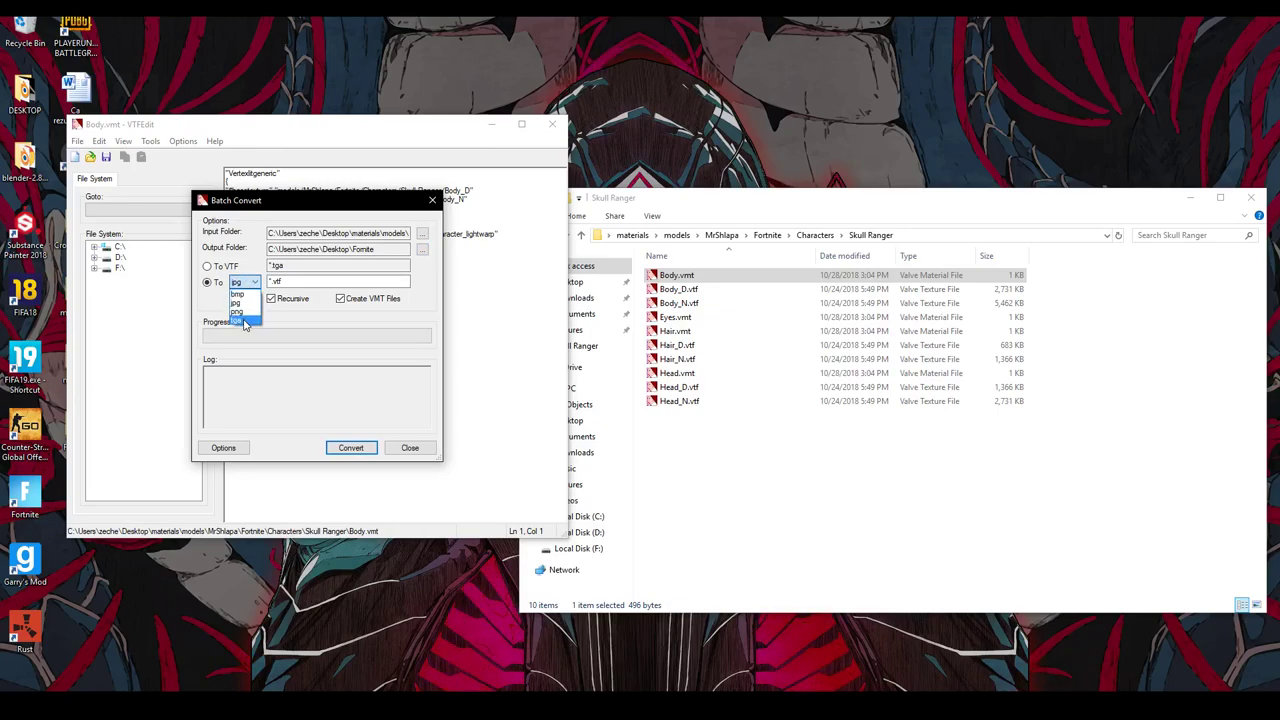
{"action": "left_click", "coordinate": [244, 303]}
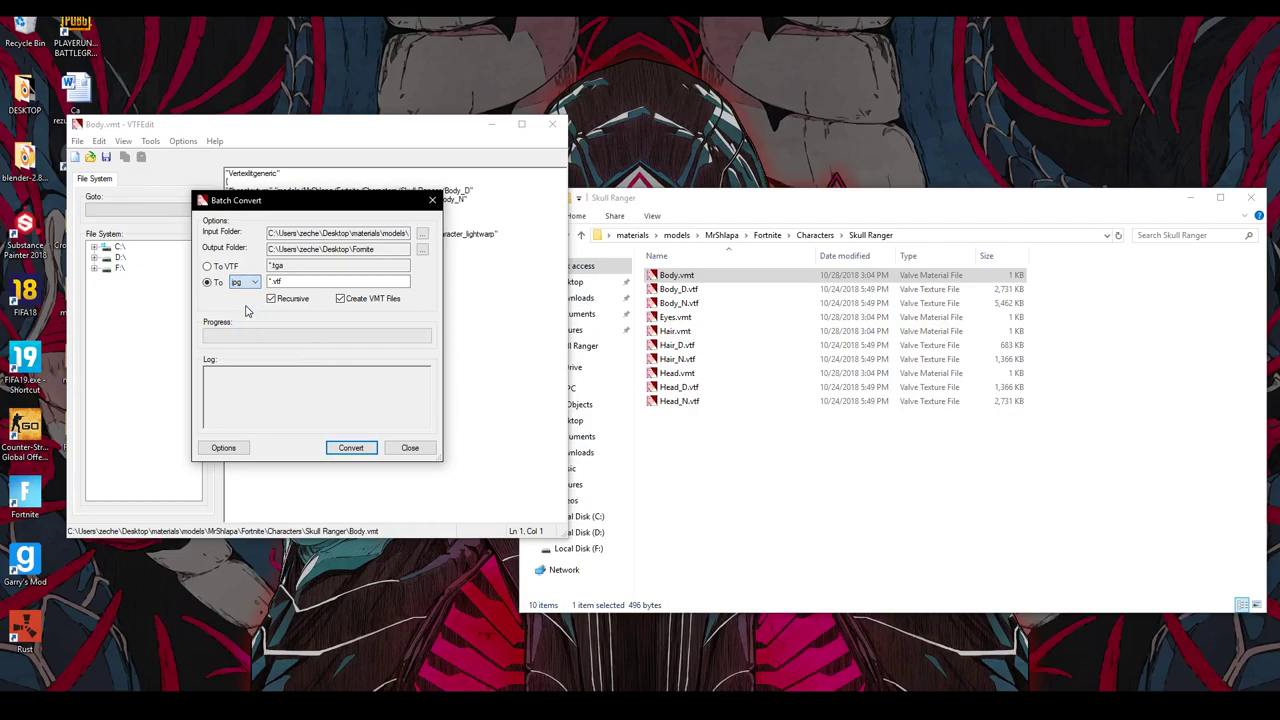
{"action": "left_click", "coordinate": [360, 448]}
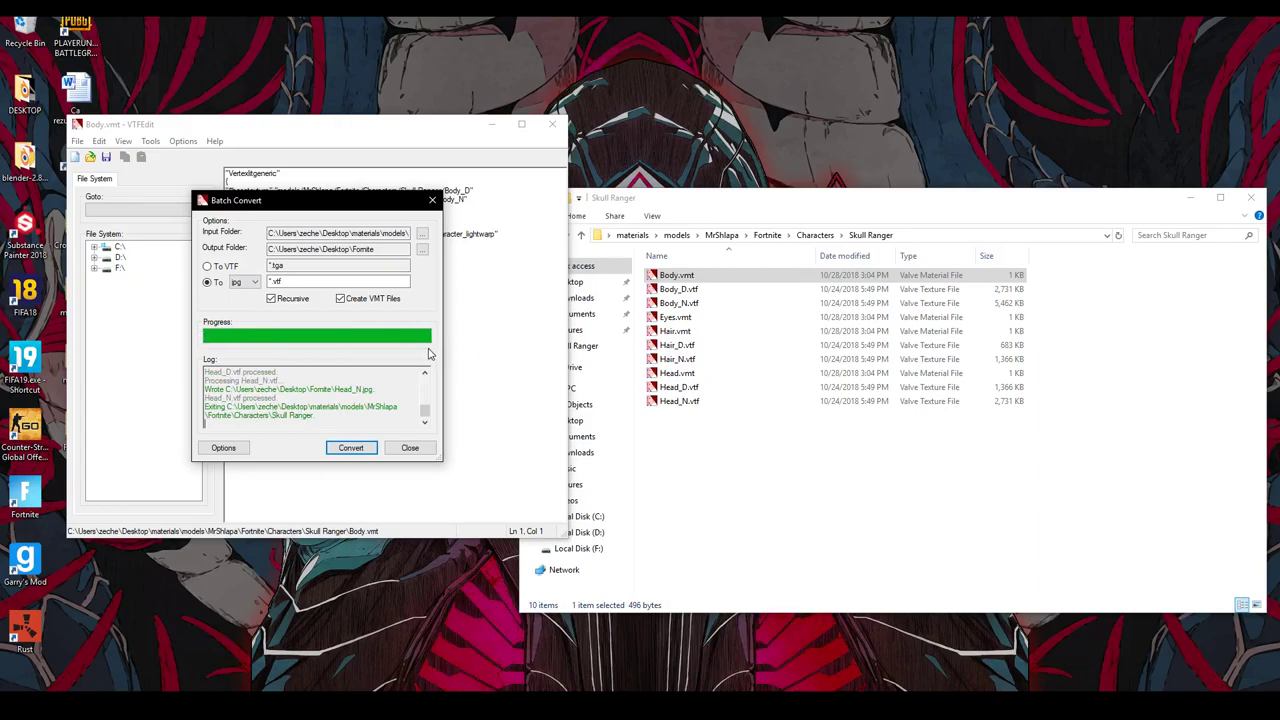
{"action": "left_click", "coordinate": [411, 448]}
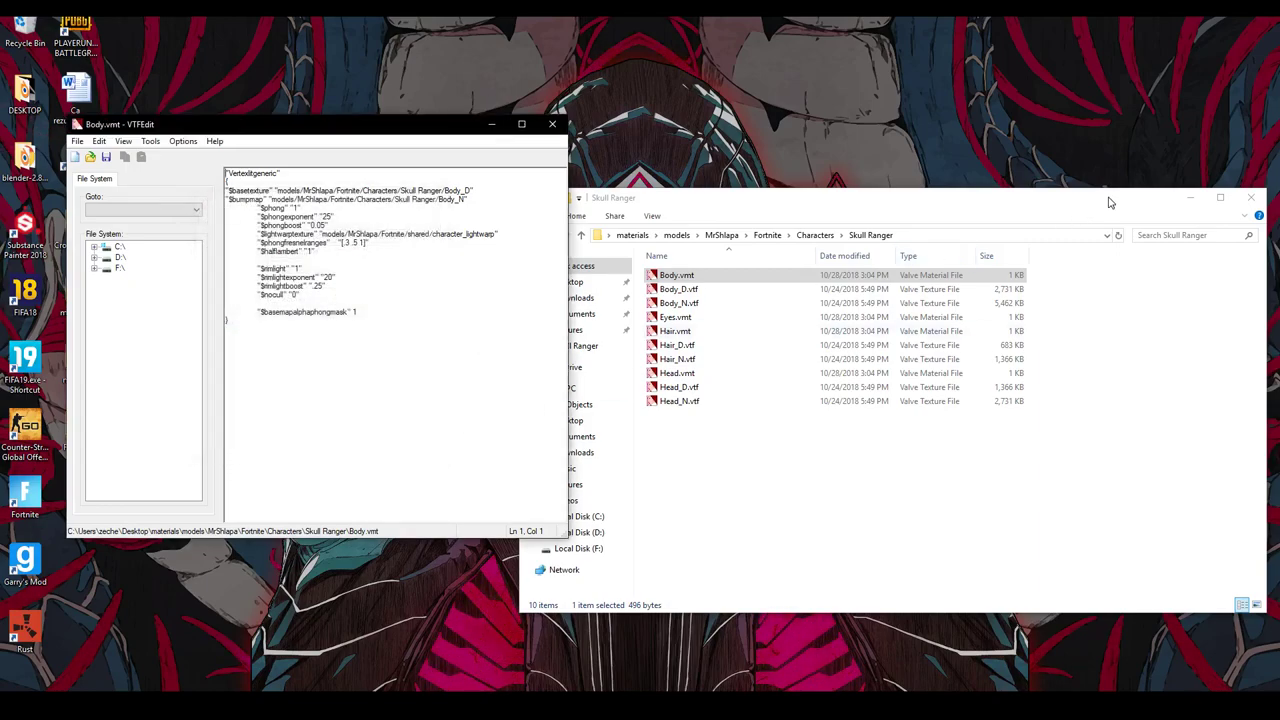
Step: Close VTFEdit and open Body_D.jpg from the desktop Fornite folder
{"action": "left_click", "coordinate": [552, 124]}
{"action": "left_click", "coordinate": [1251, 197]}
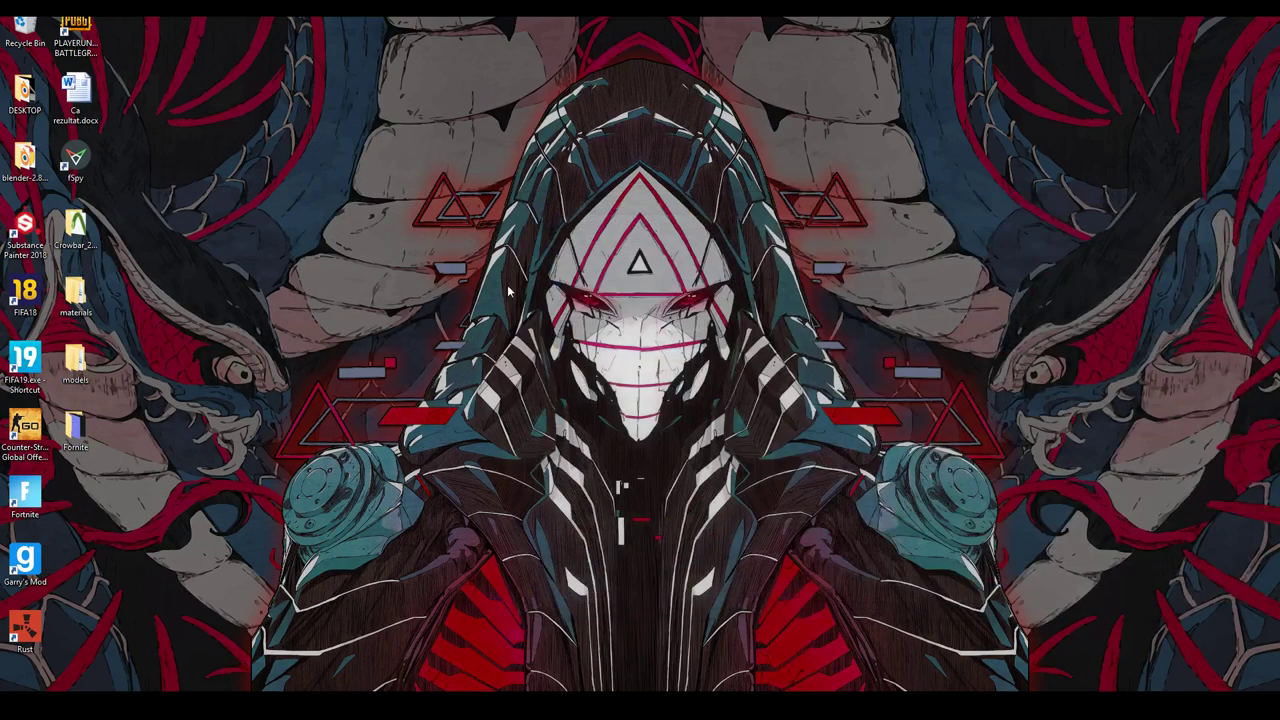
{"action": "double_click", "coordinate": [75, 430]}
{"action": "left_click", "coordinate": [757, 295]}
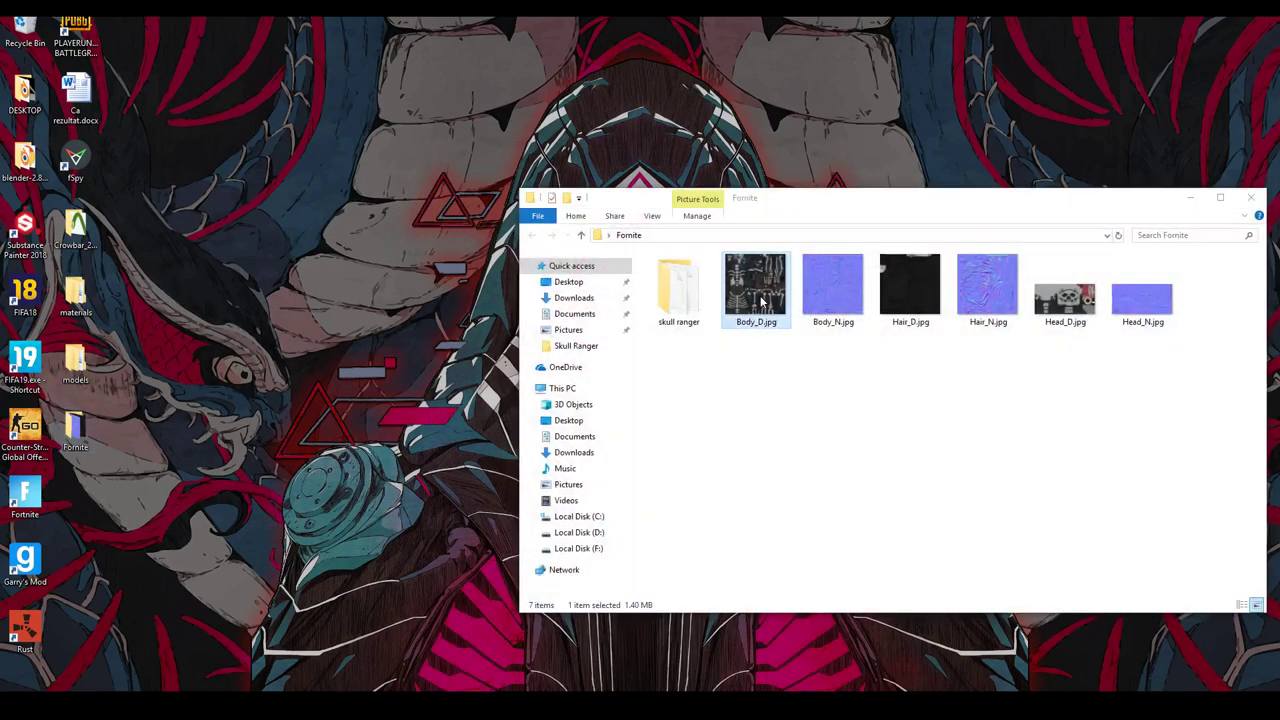
{"action": "key", "text": "Return"}
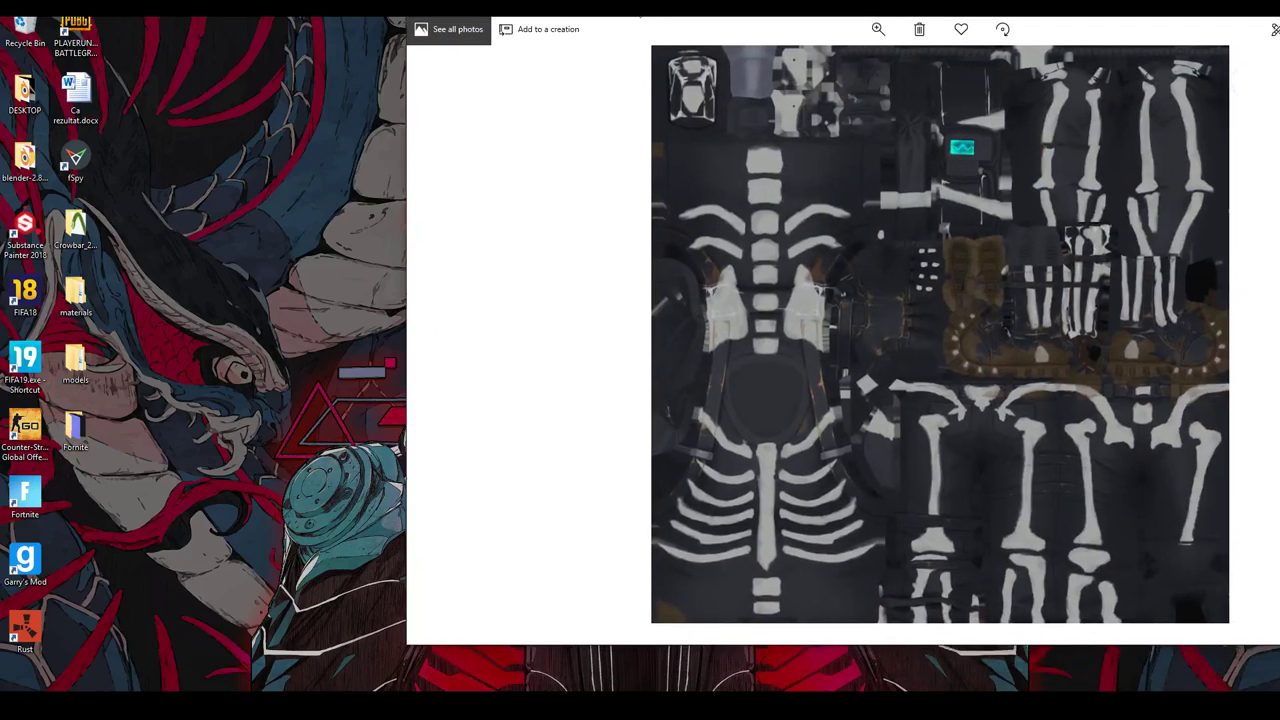
Step: Page through the body, hair and head diffuse and normal maps, then close Photos and the folder
{"action": "key", "text": "Right"}
{"action": "key", "text": "Right"}
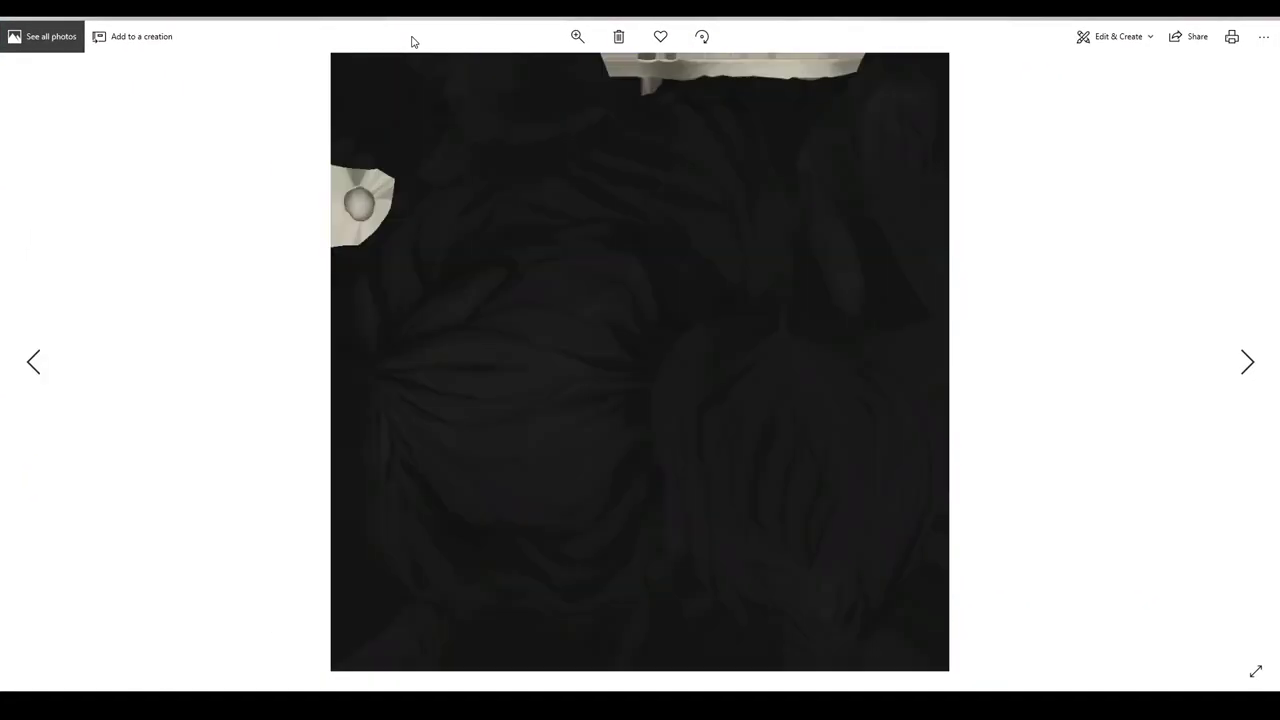
{"action": "key", "text": "Left"}
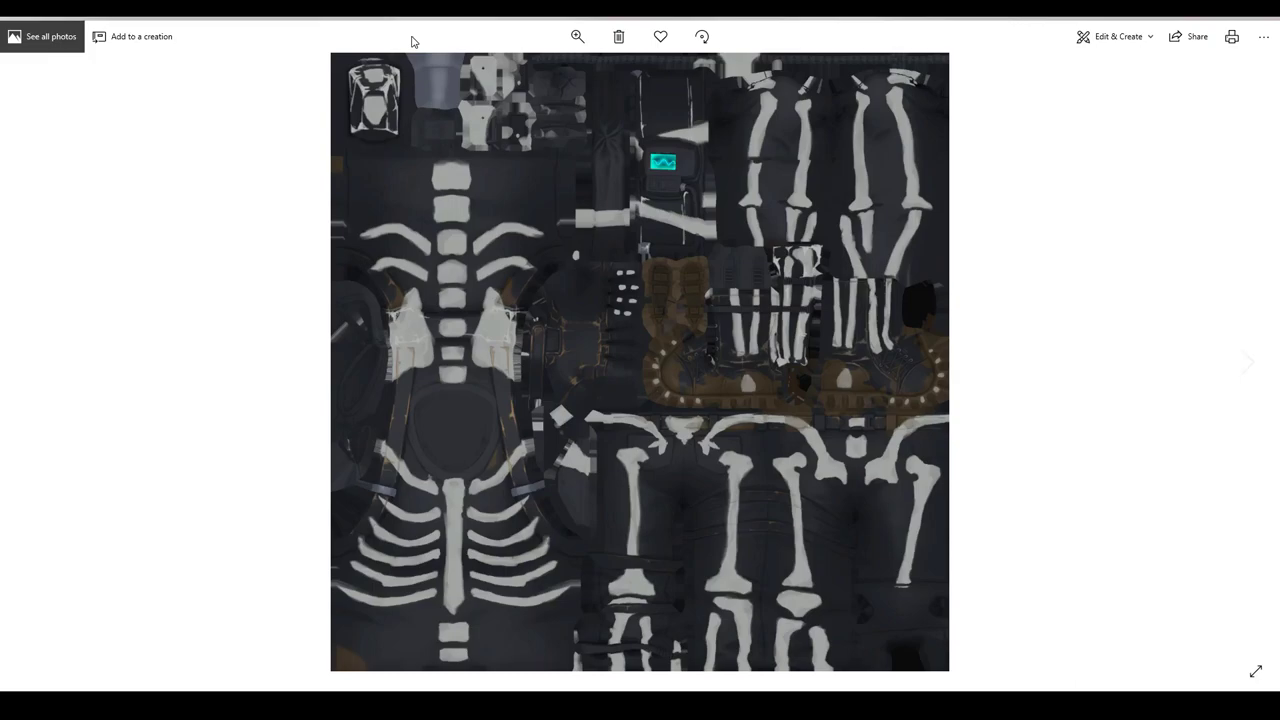
{"action": "key", "text": "Right"}
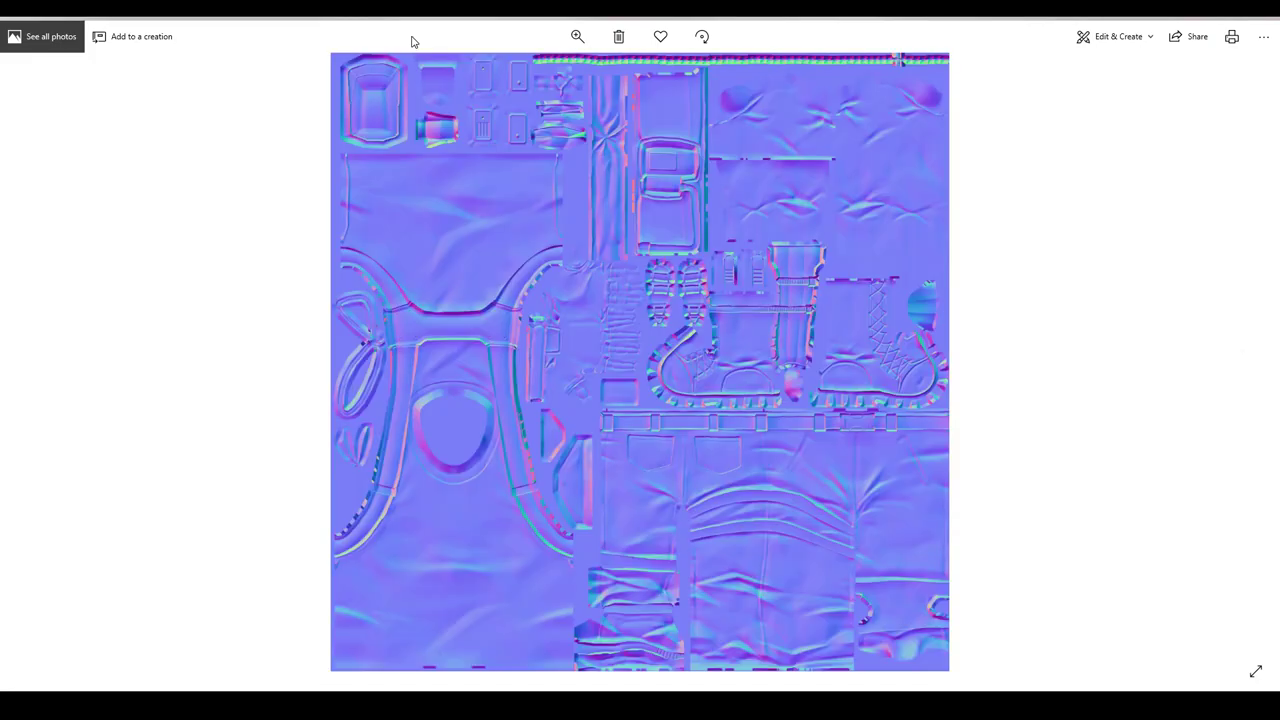
{"action": "key", "text": "Right"}
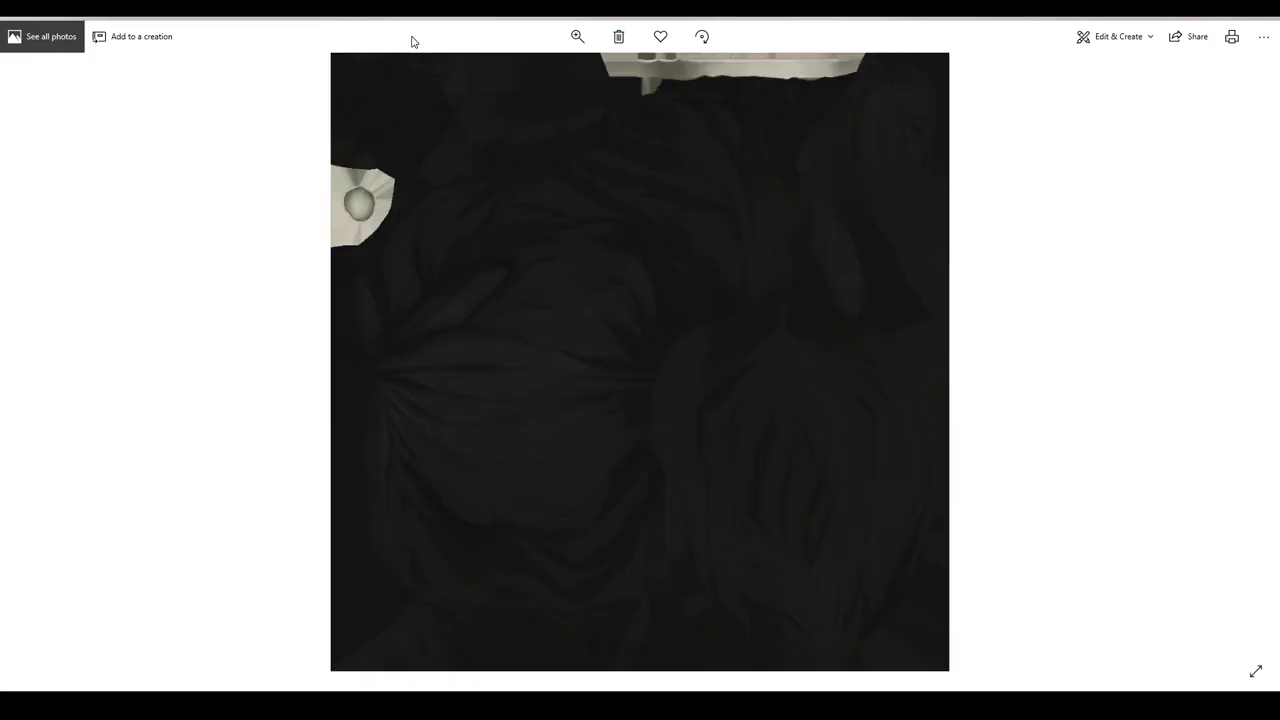
{"action": "key", "text": "Left"}
{"action": "key", "text": "Left"}
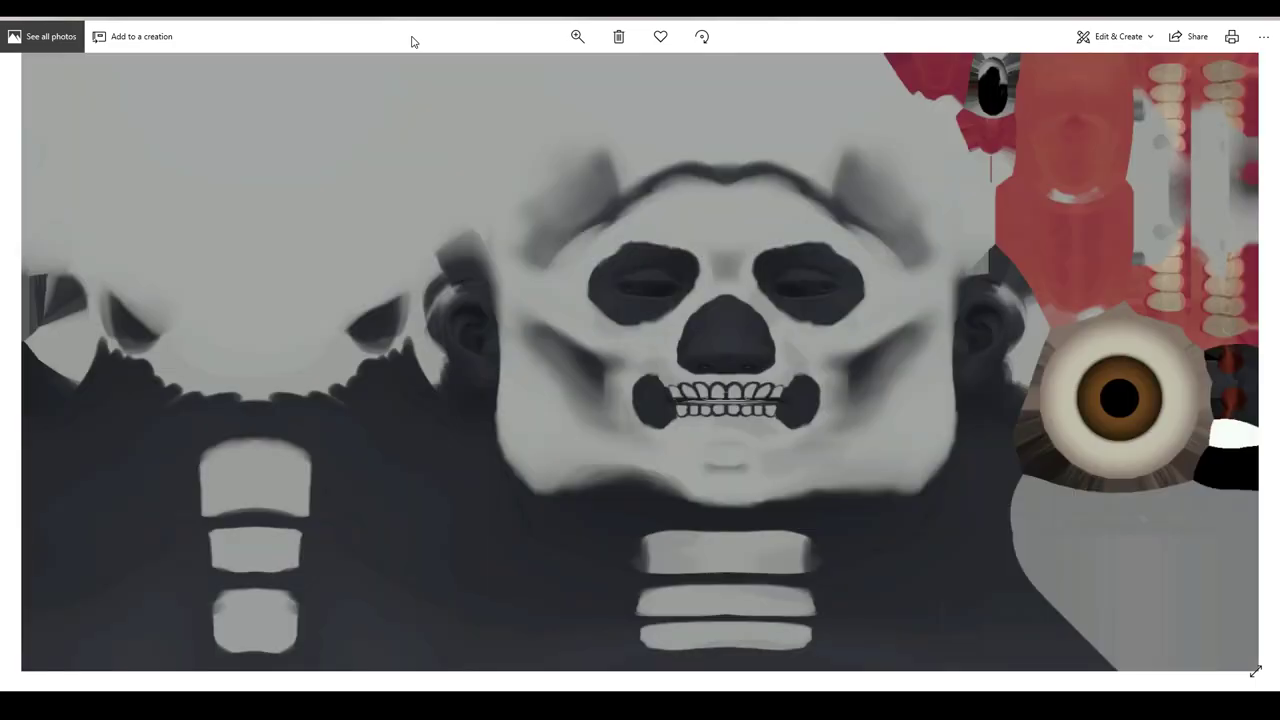
{"action": "key", "text": "Right"}
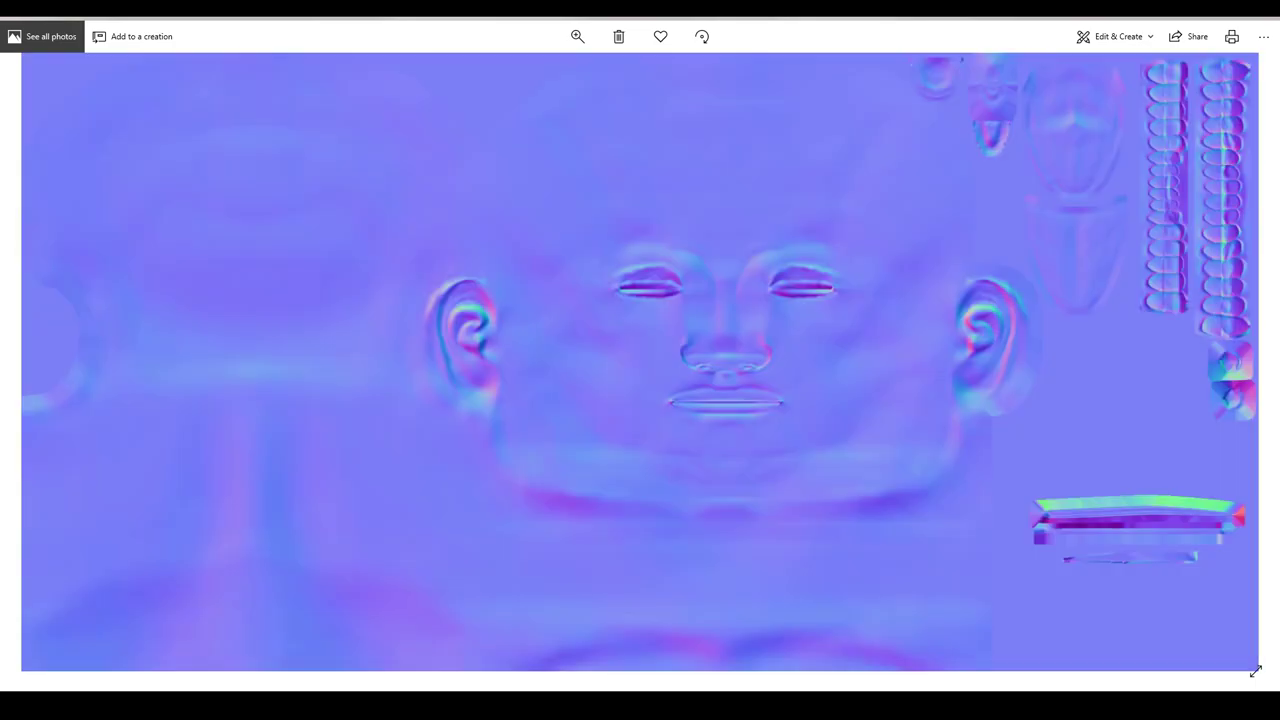
{"action": "left_click", "coordinate": [1262, 19]}
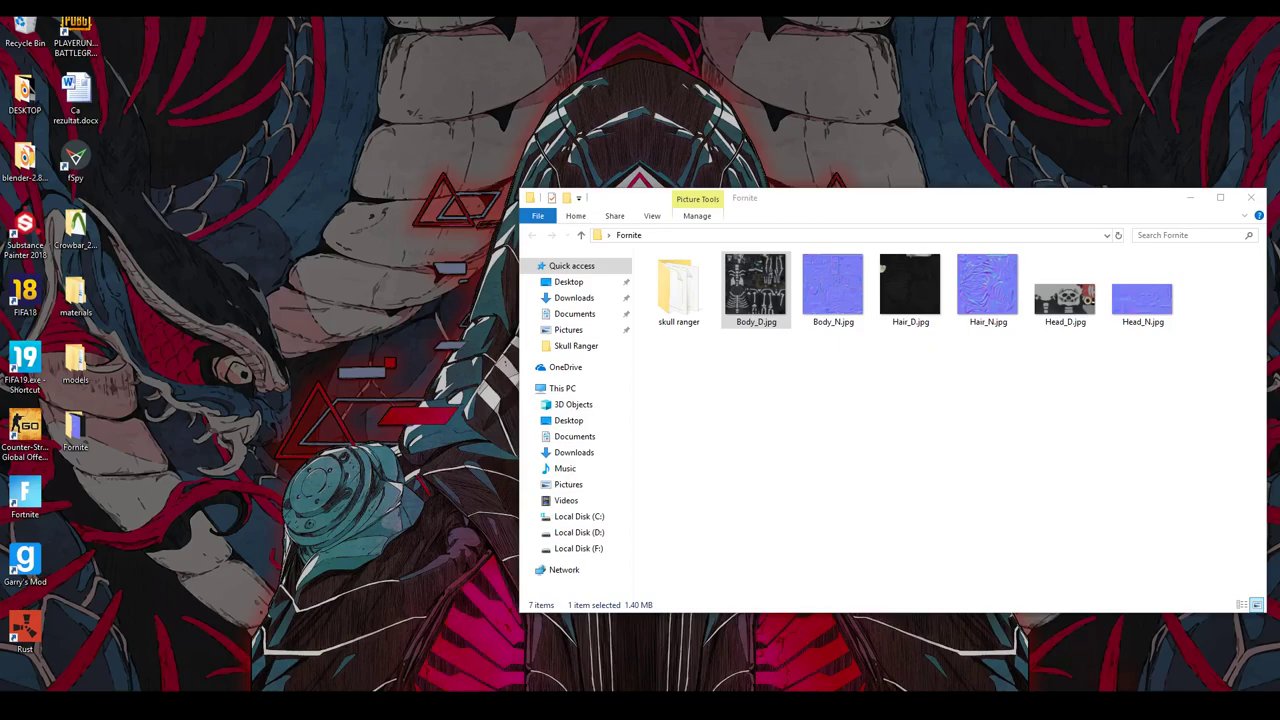
{"action": "left_click_drag", "start_coordinate": [865, 200], "coordinate": [507, 70]}
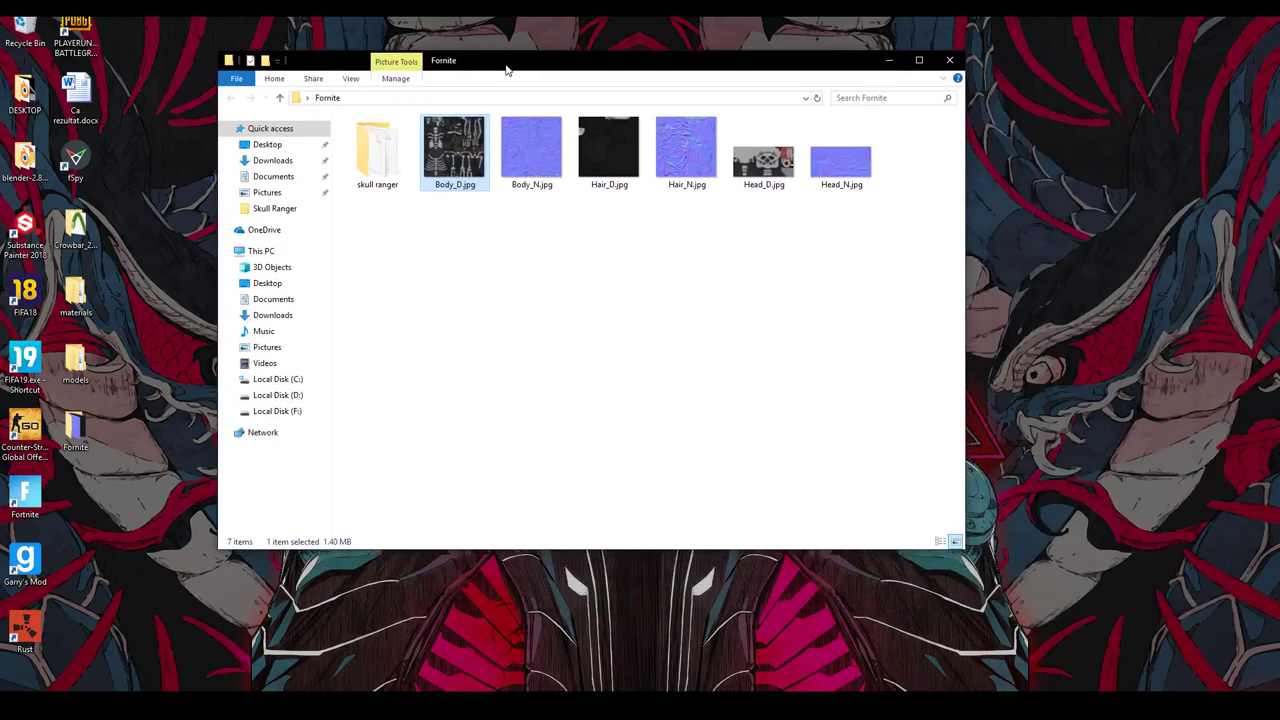
{"action": "left_click", "coordinate": [949, 60]}
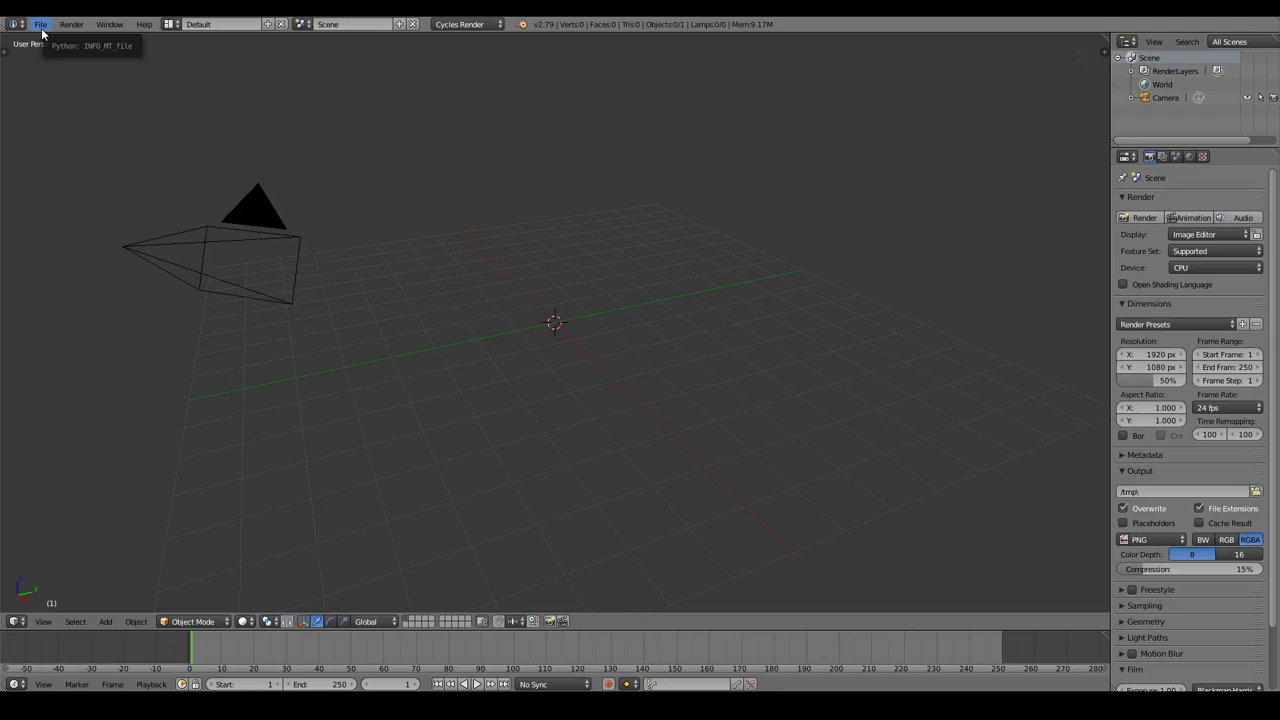
Step: Install blender_source_tools_2.10.2.zip from Downloads as an add-on via User Preferences
{"action": "left_click", "coordinate": [41, 26]}
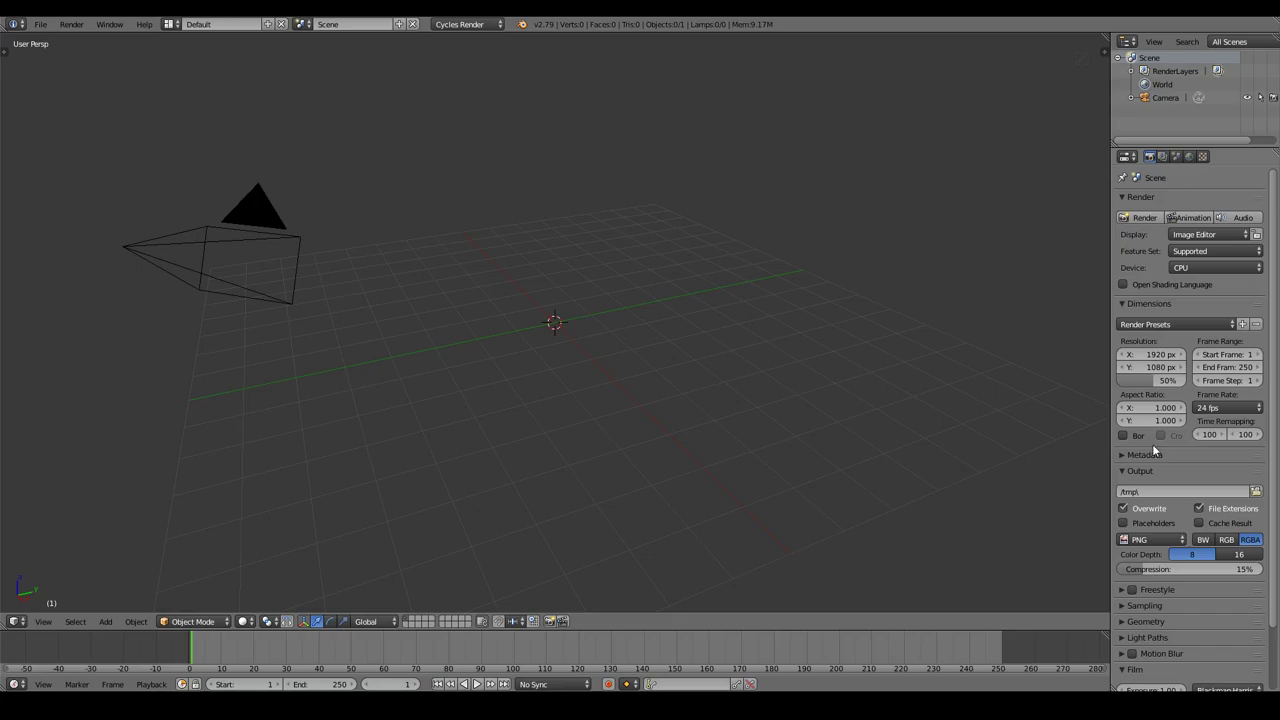
{"action": "left_click", "coordinate": [40, 25]}
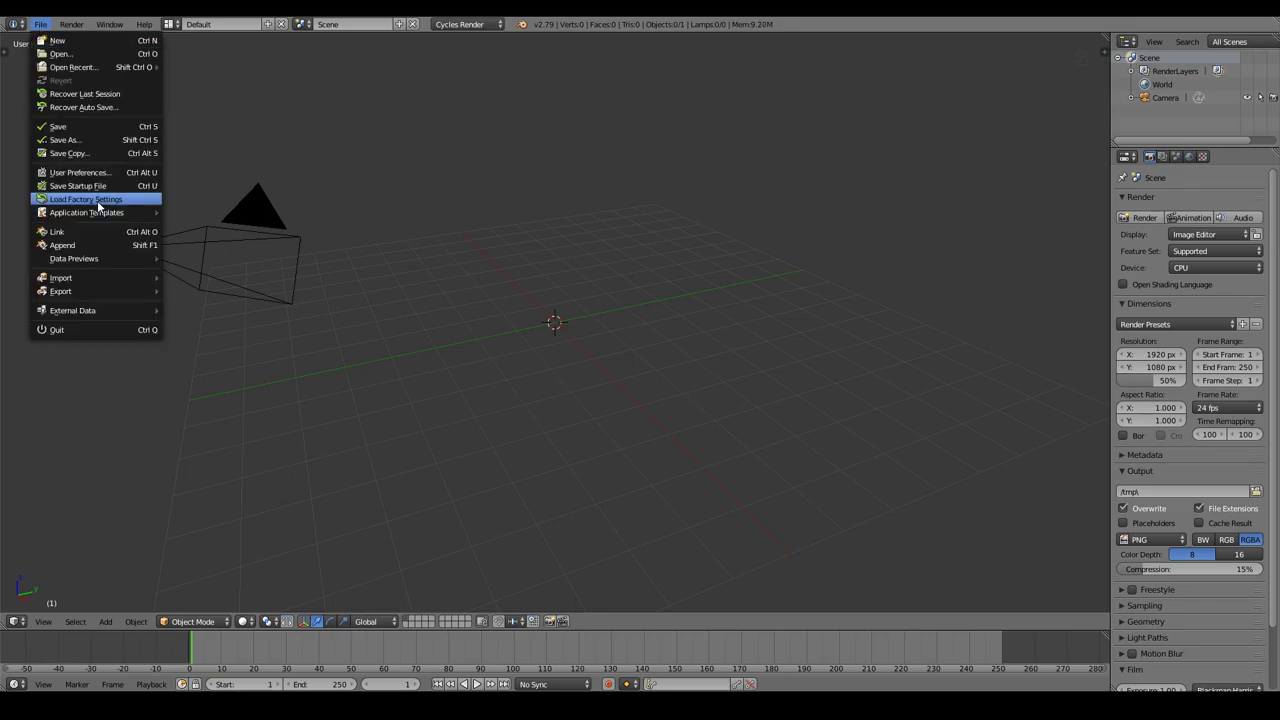
{"action": "left_click", "coordinate": [80, 171]}
{"action": "left_click_drag", "start_coordinate": [260, 22], "coordinate": [695, 140]}
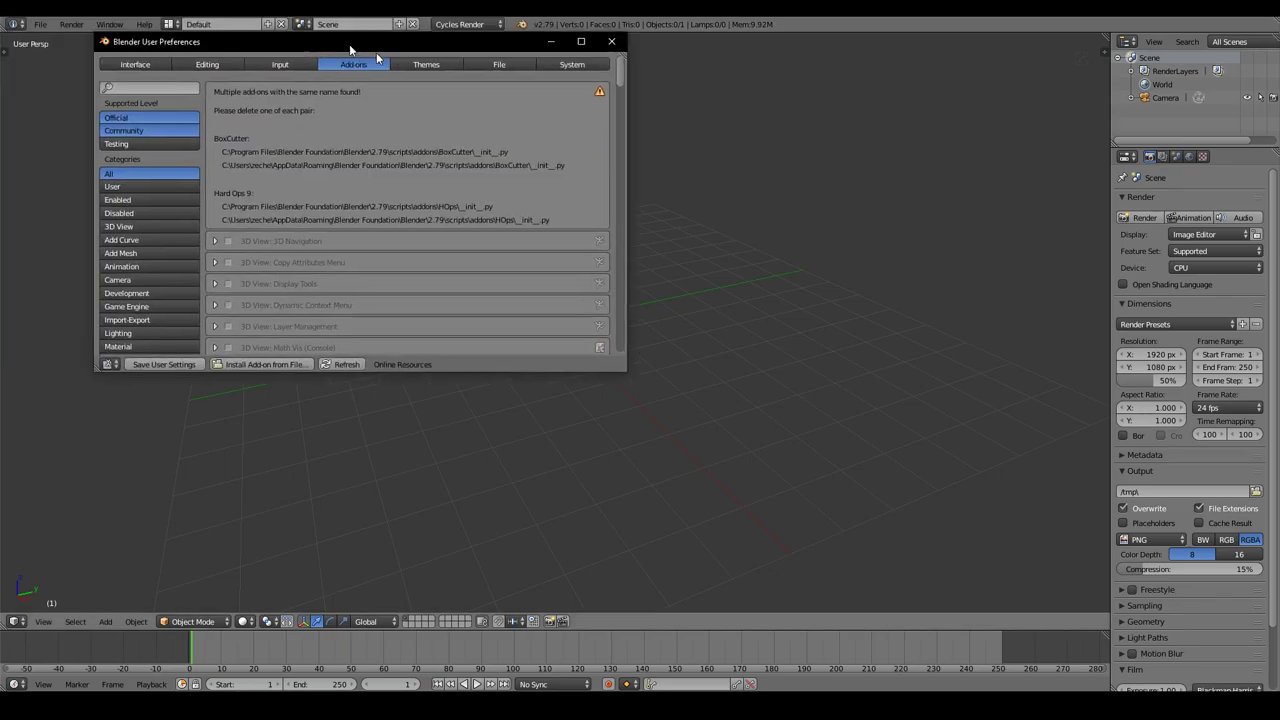
{"action": "left_click", "coordinate": [606, 465]}
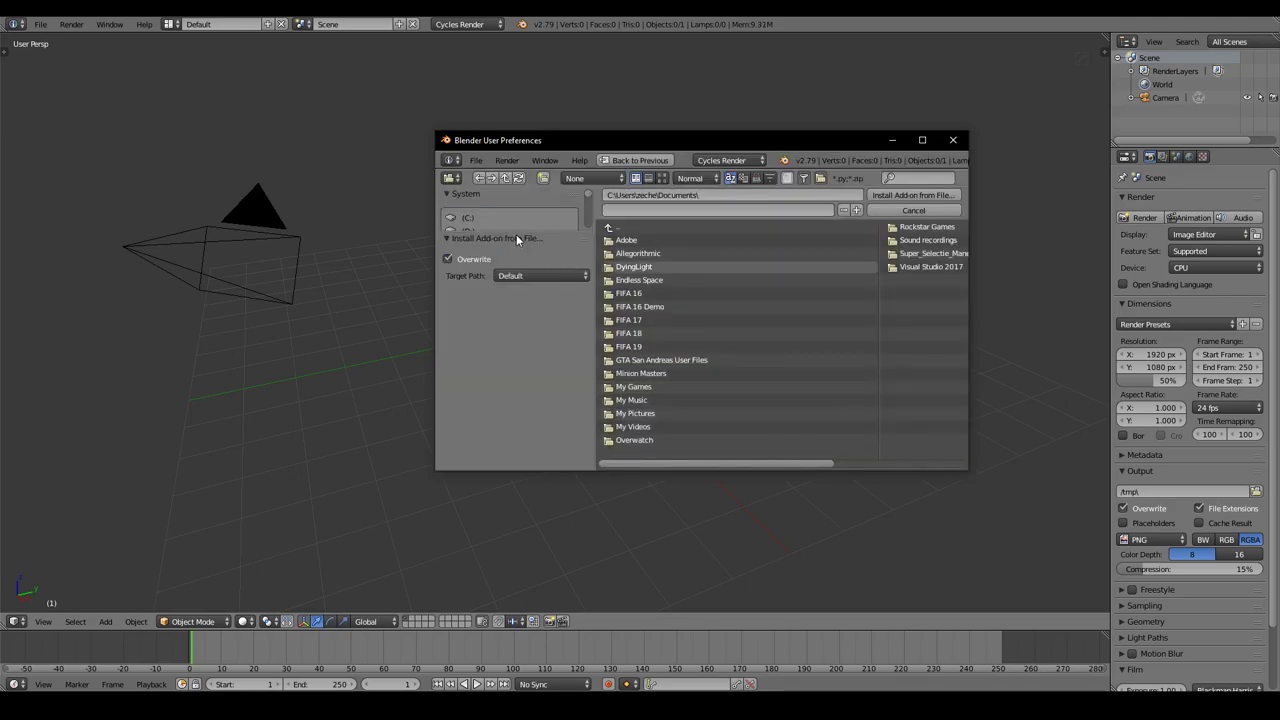
{"action": "left_click", "coordinate": [489, 416]}
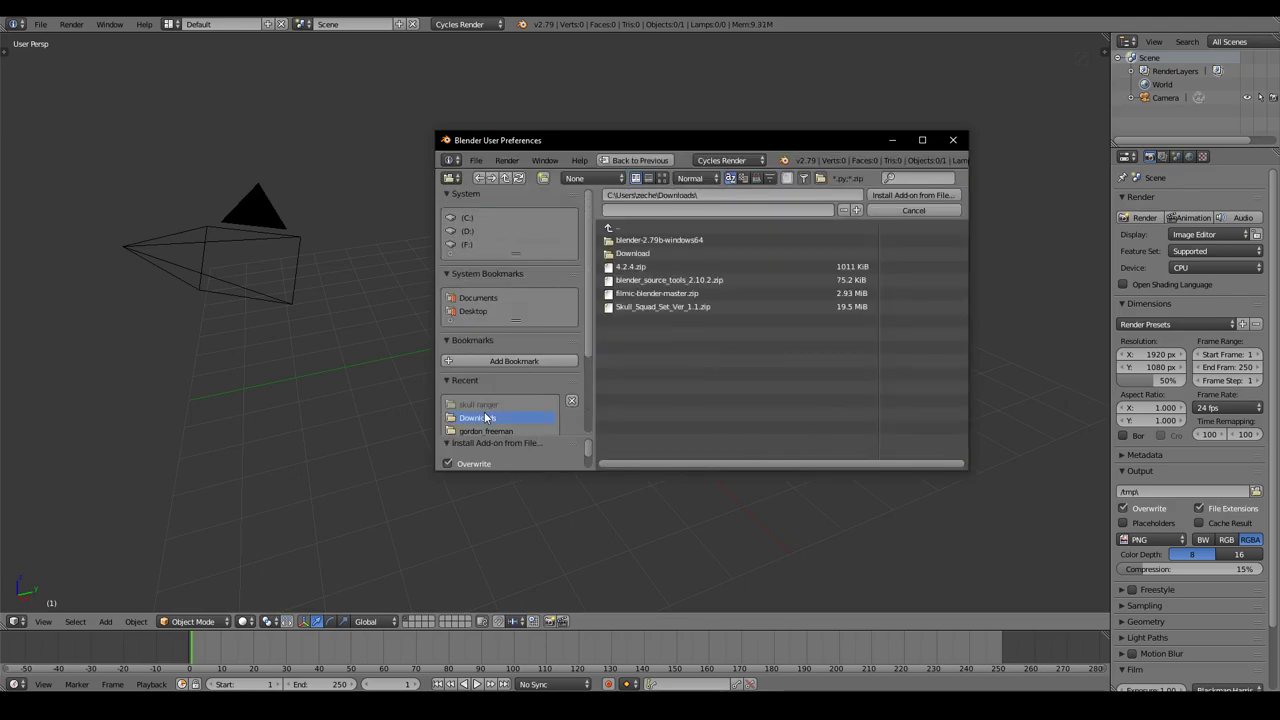
{"action": "left_click", "coordinate": [645, 281]}
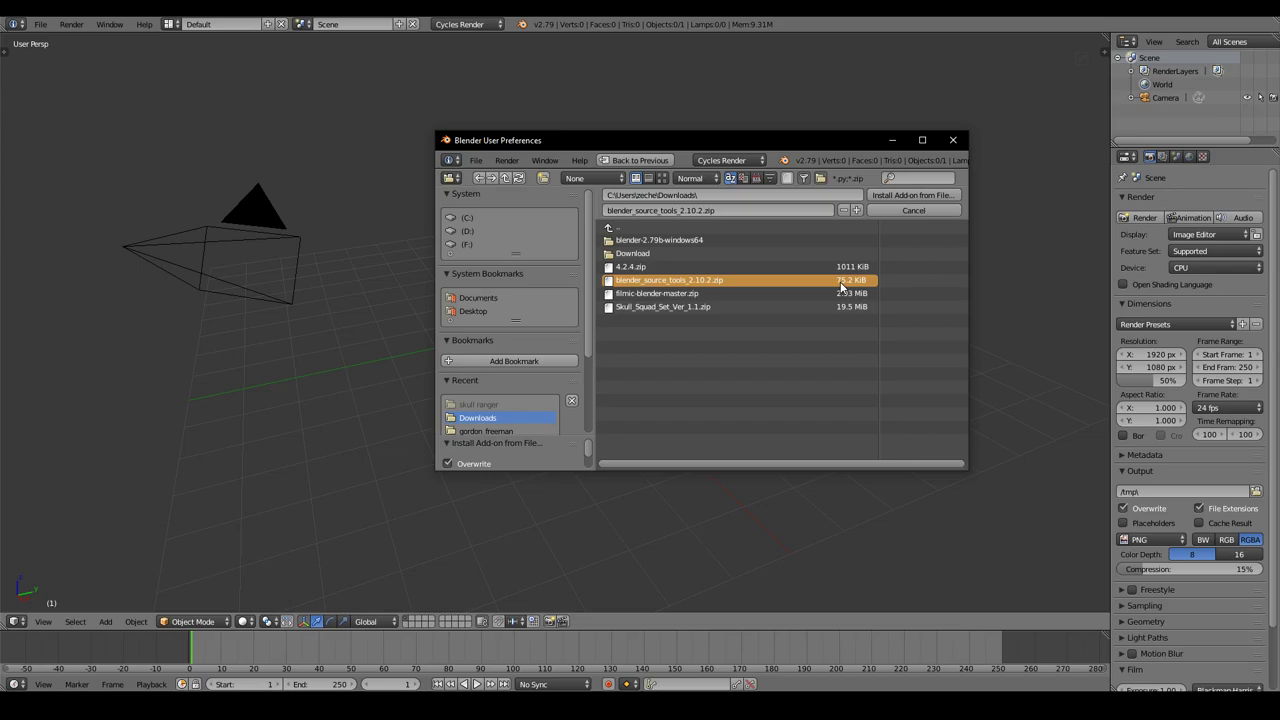
{"action": "left_click", "coordinate": [904, 197]}
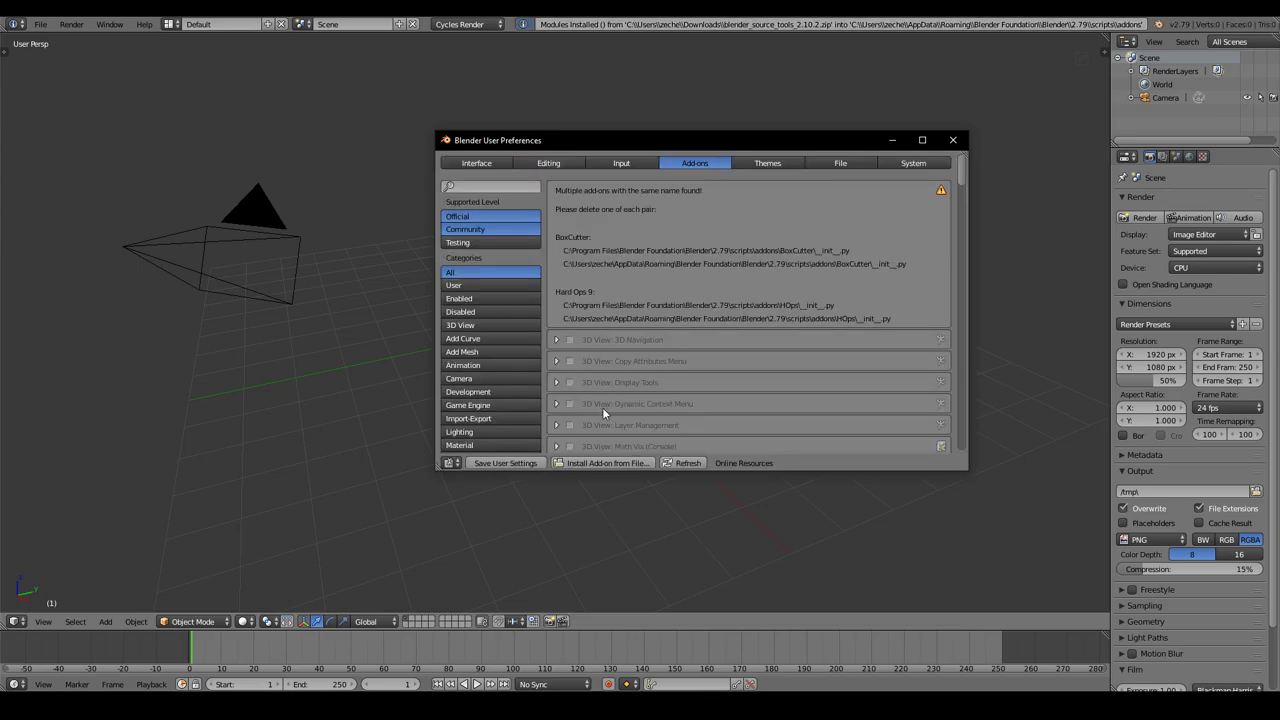
Step: Filter the add-ons list by 'blender', save user settings, and close the preferences
{"action": "scroll", "coordinate": [630, 387], "scroll_direction": "down", "scroll_amount": 3}
{"action": "scroll", "coordinate": [630, 387], "scroll_direction": "down", "scroll_amount": 2}
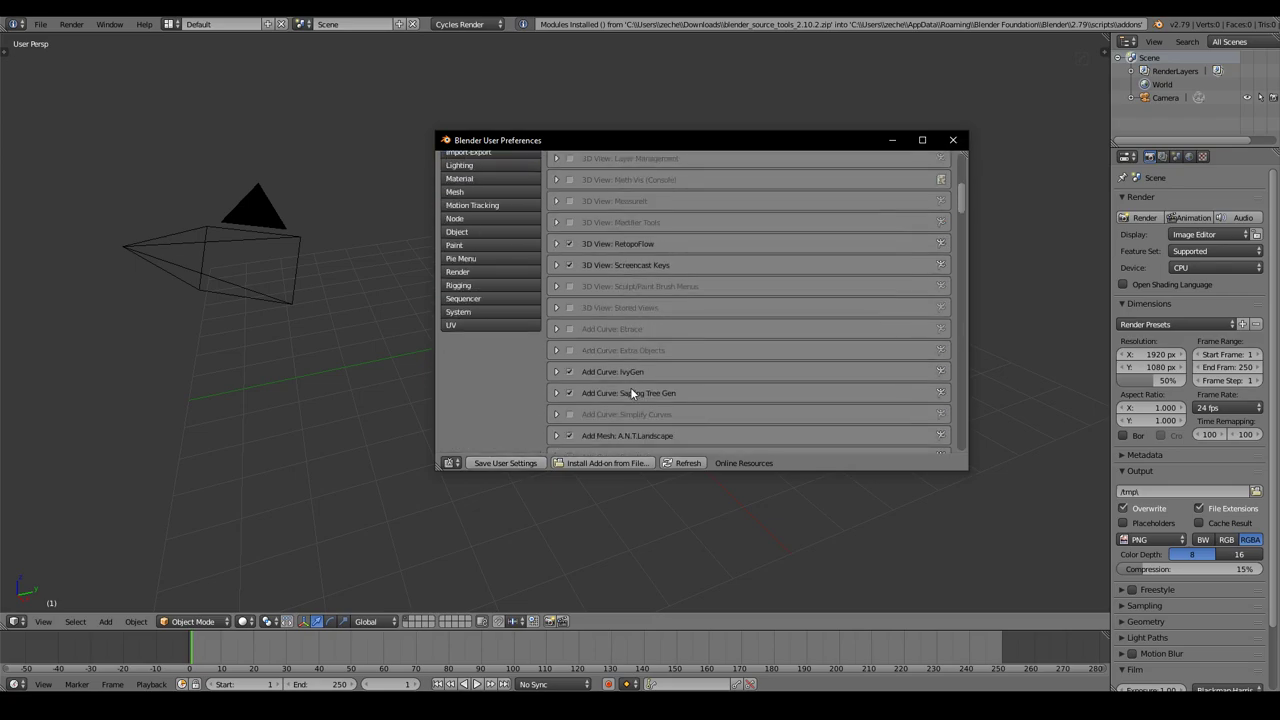
{"action": "scroll", "coordinate": [520, 288], "scroll_direction": "up", "scroll_amount": 5}
{"action": "left_click", "coordinate": [487, 188]}
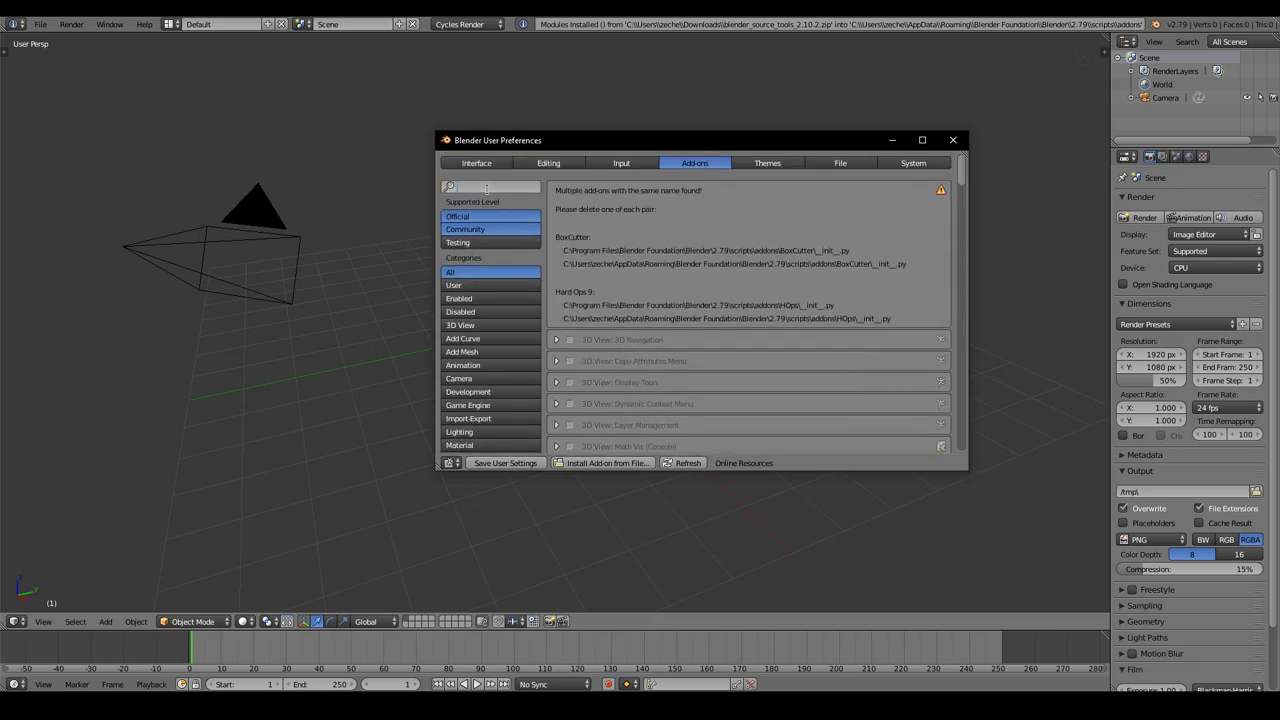
{"action": "type", "text": "blender"}
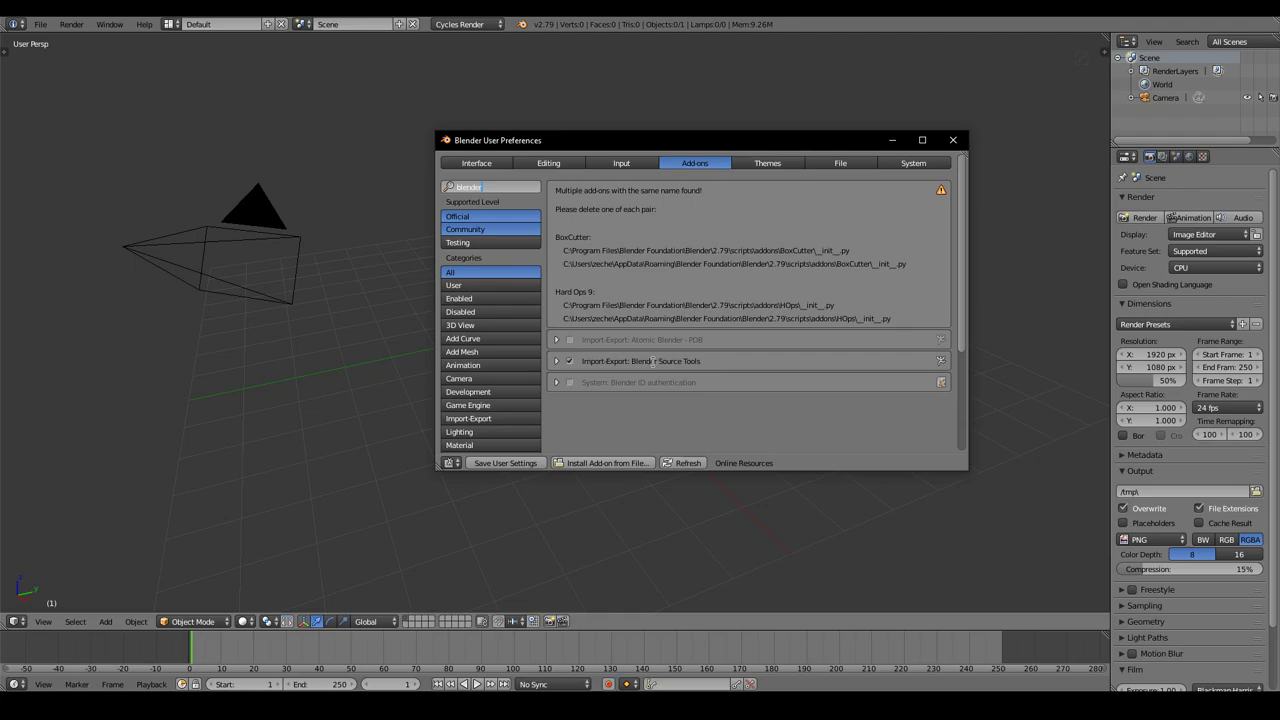
{"action": "left_click", "coordinate": [509, 465]}
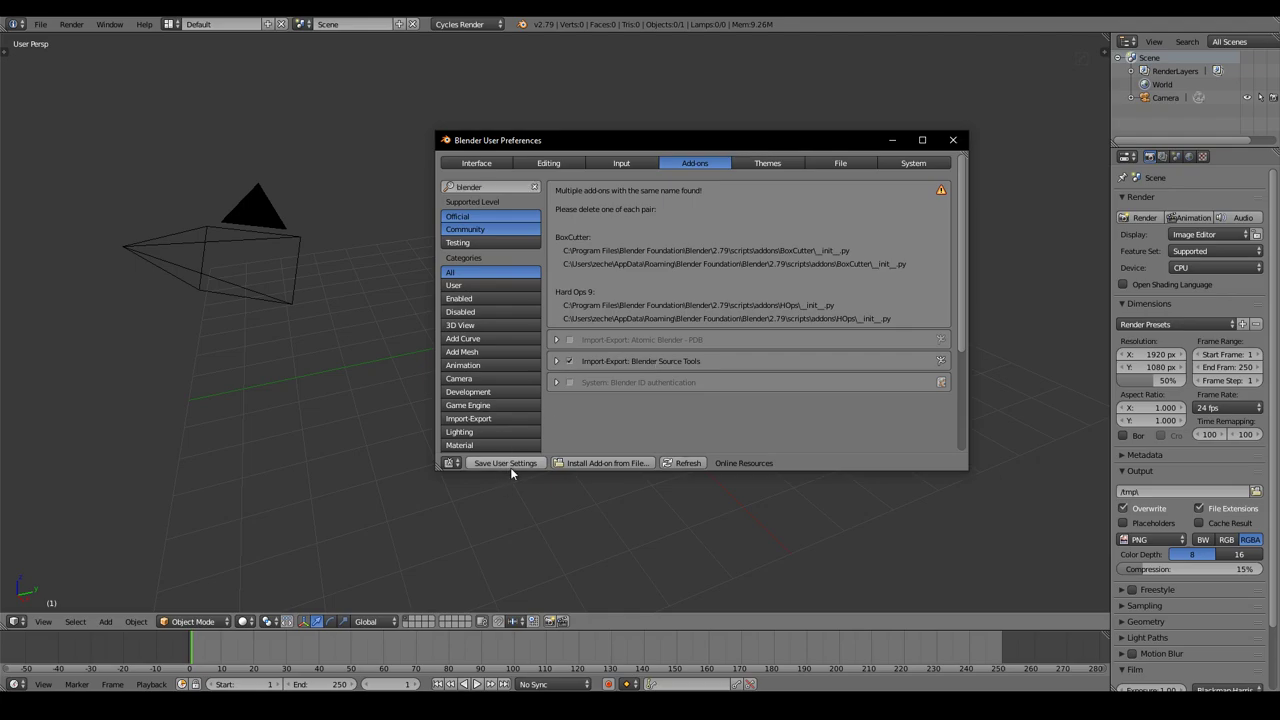
{"action": "left_click", "coordinate": [513, 466]}
{"action": "left_click", "coordinate": [963, 143]}
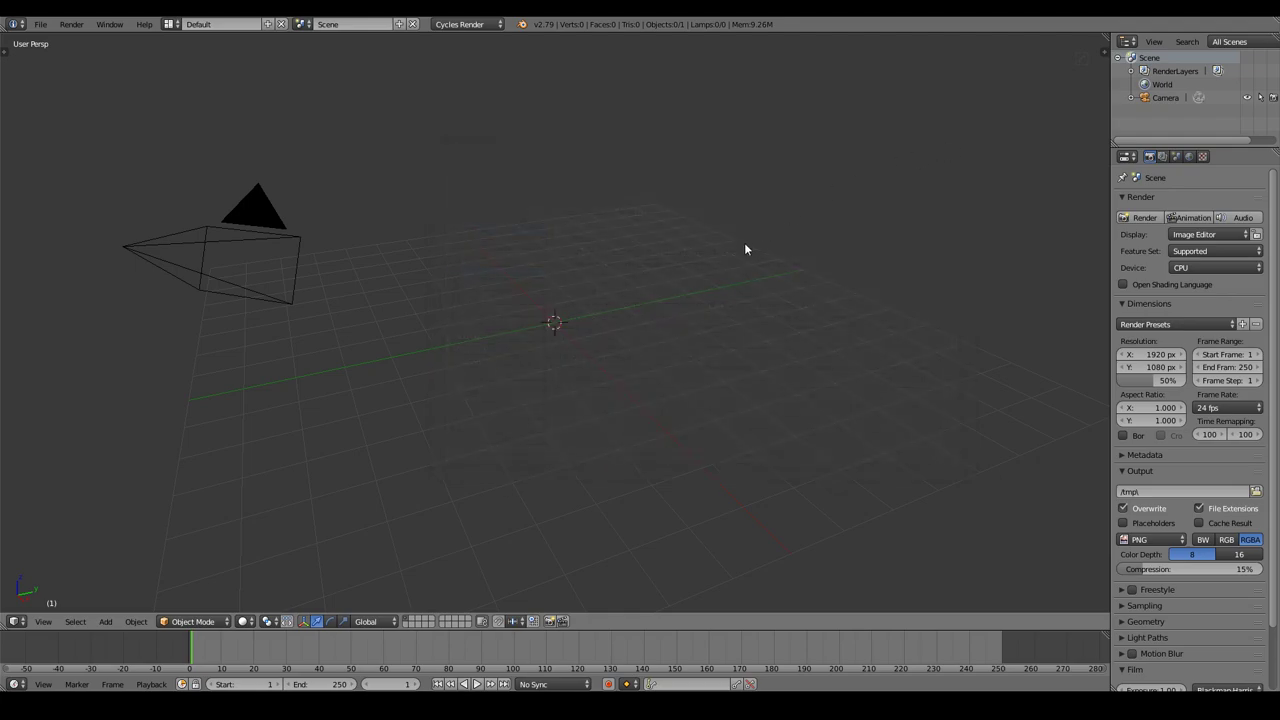
{"action": "scroll", "coordinate": [718, 283], "scroll_direction": "down", "scroll_amount": 4}
{"action": "scroll", "coordinate": [702, 286], "scroll_direction": "up", "scroll_amount": 2}
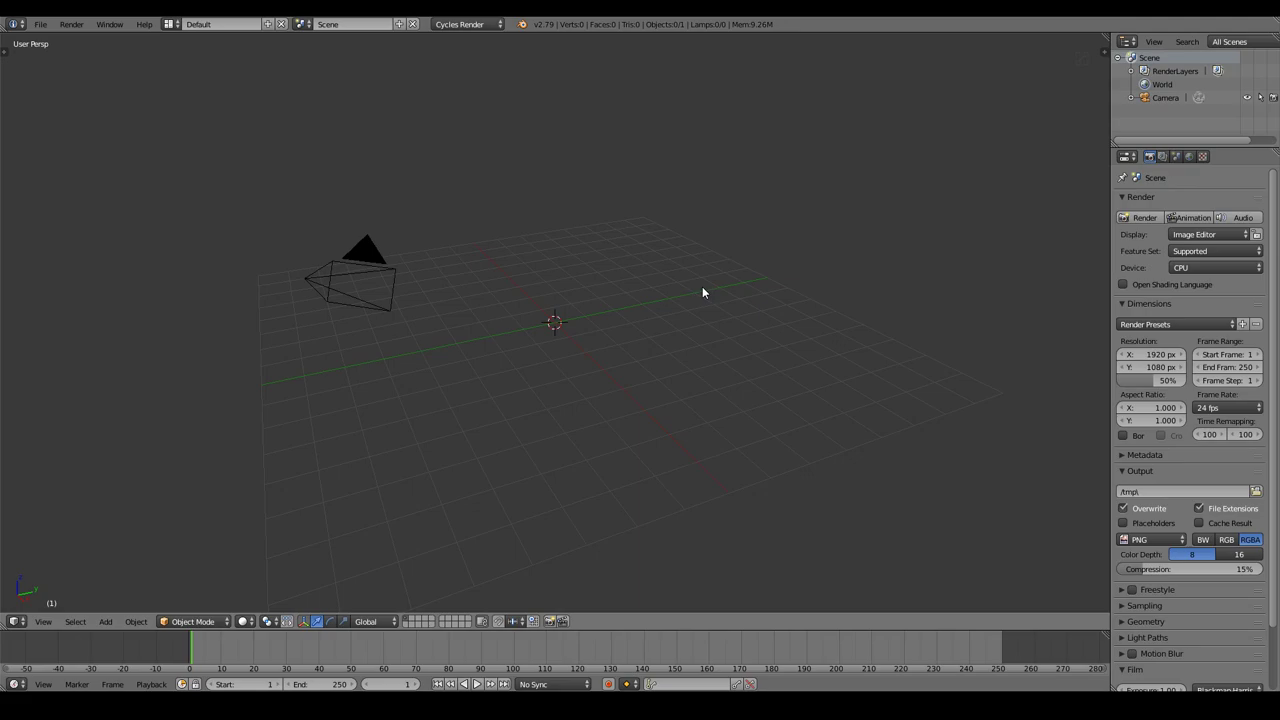
Step: Import Desktop\Fornite\skull ranger\skull ranger.qc with the Source Engine importer
{"action": "left_click", "coordinate": [40, 24]}
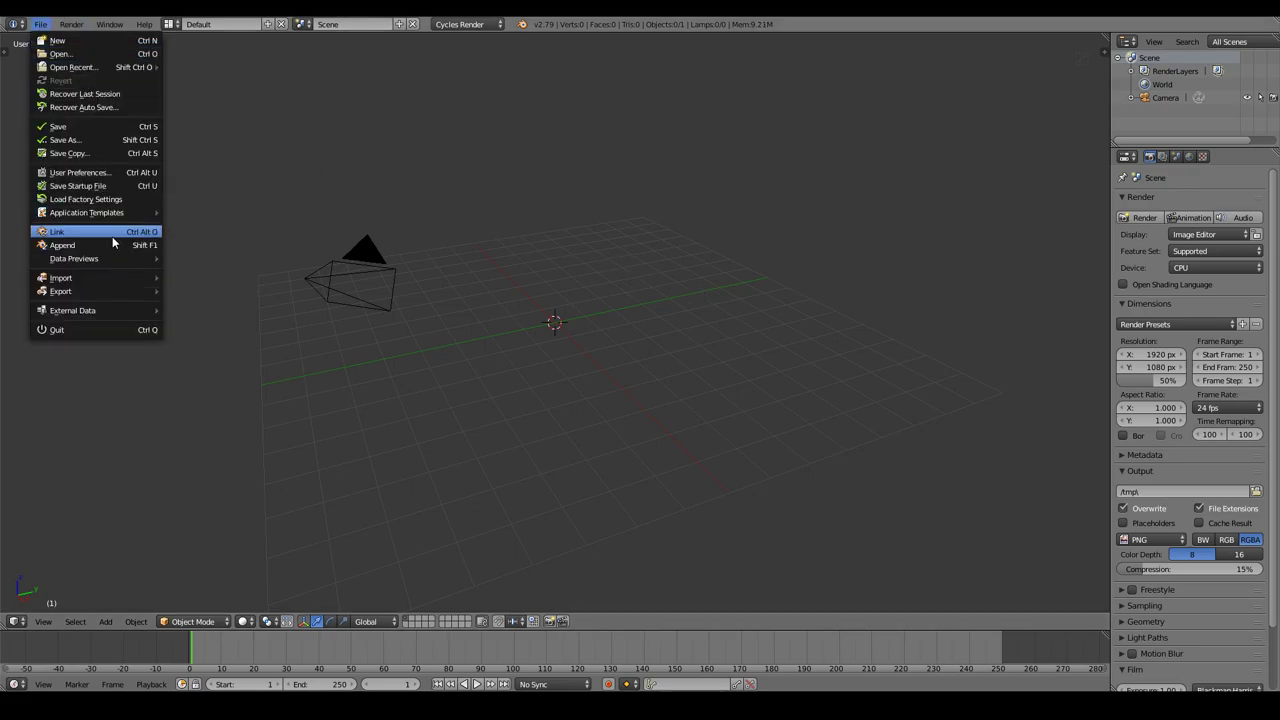
{"action": "mouse_move", "coordinate": [90, 278]}
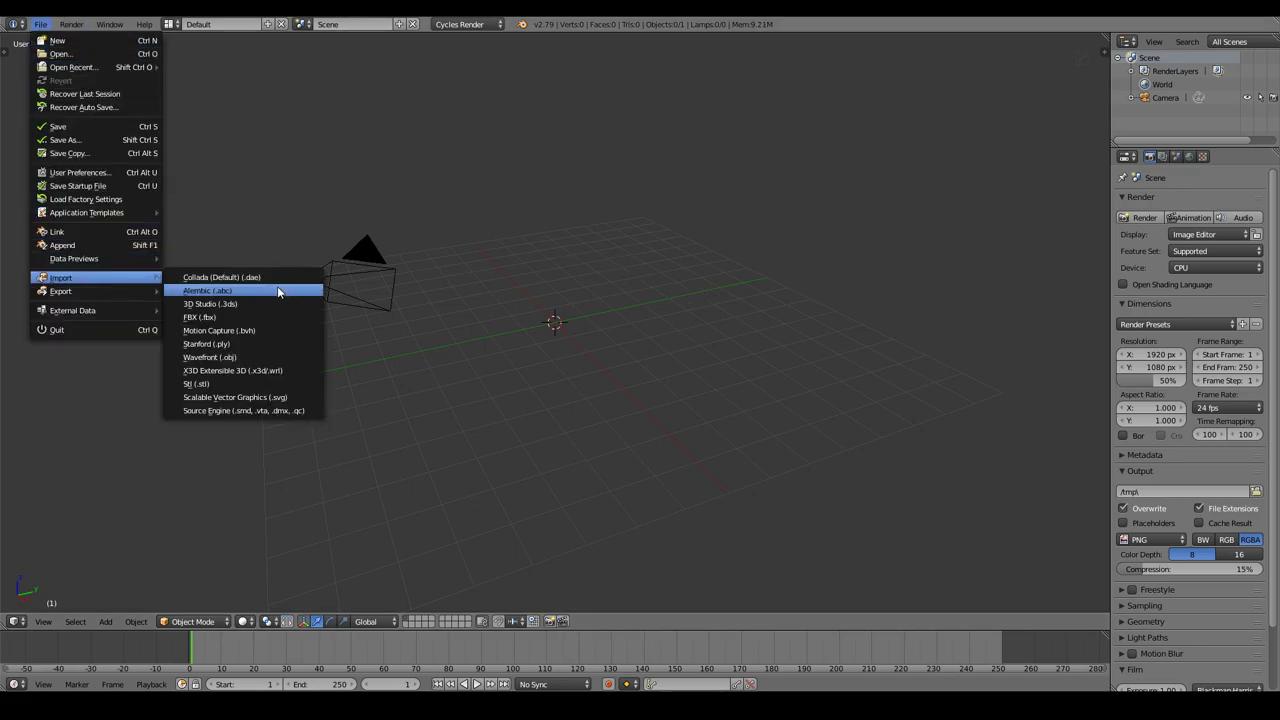
{"action": "left_click", "coordinate": [219, 411]}
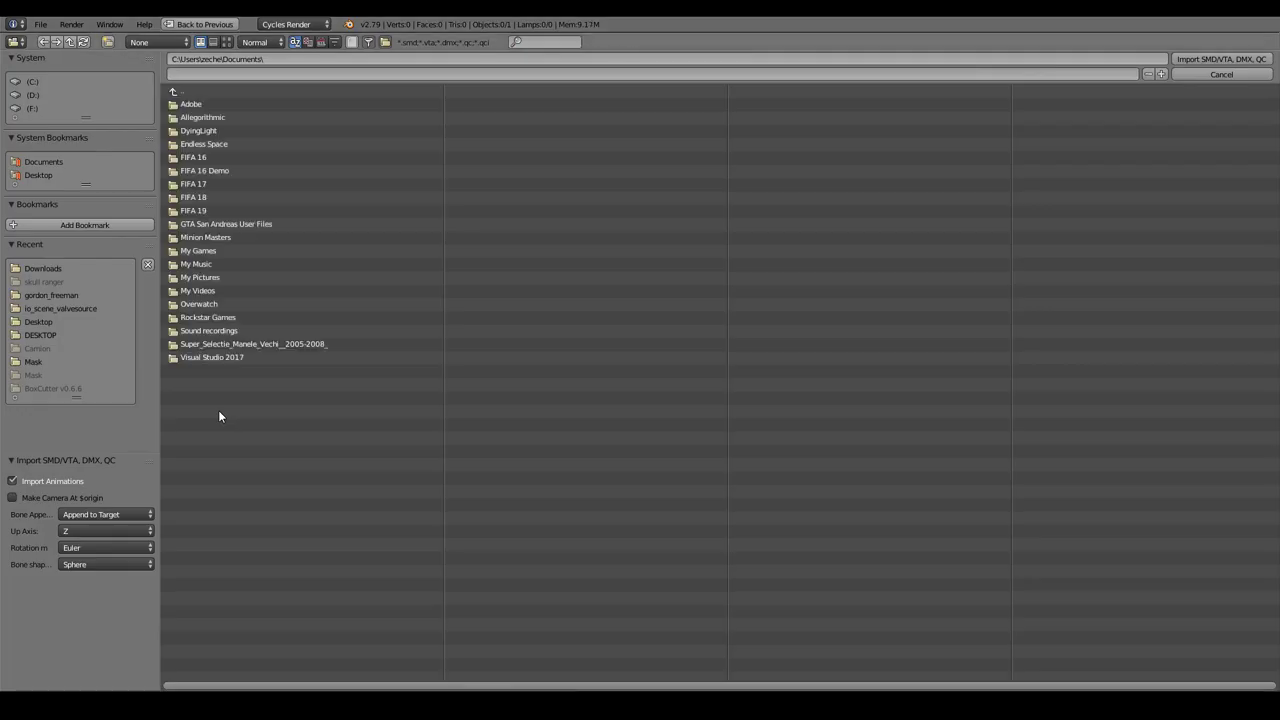
{"action": "left_click", "coordinate": [38, 175]}
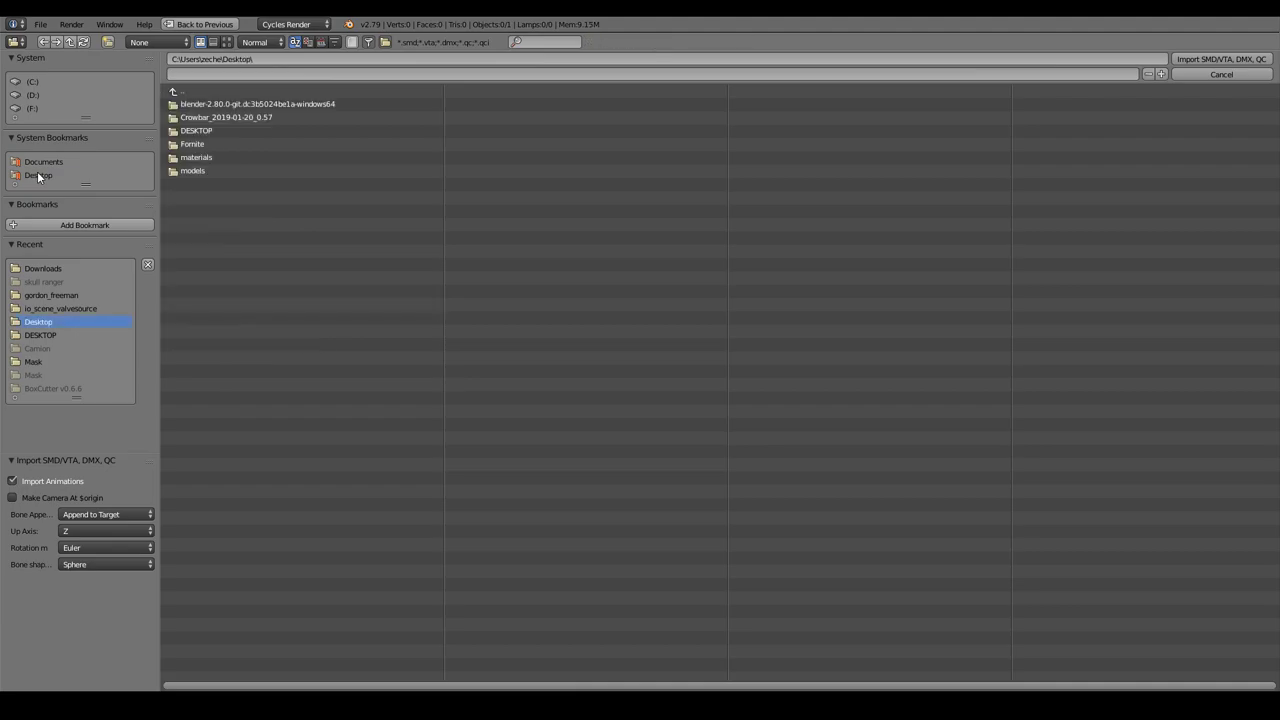
{"action": "left_click", "coordinate": [208, 170]}
{"action": "left_click", "coordinate": [198, 92]}
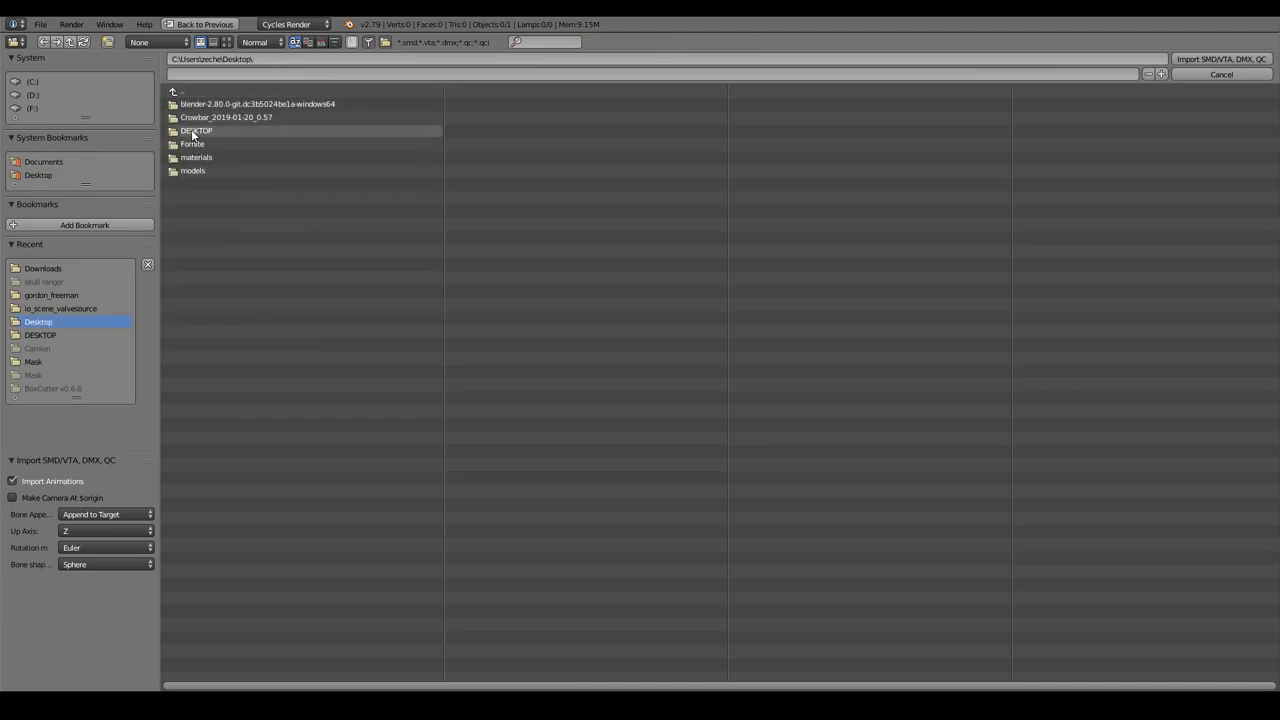
{"action": "left_click", "coordinate": [196, 143]}
{"action": "left_click", "coordinate": [198, 103]}
{"action": "left_click", "coordinate": [218, 122]}
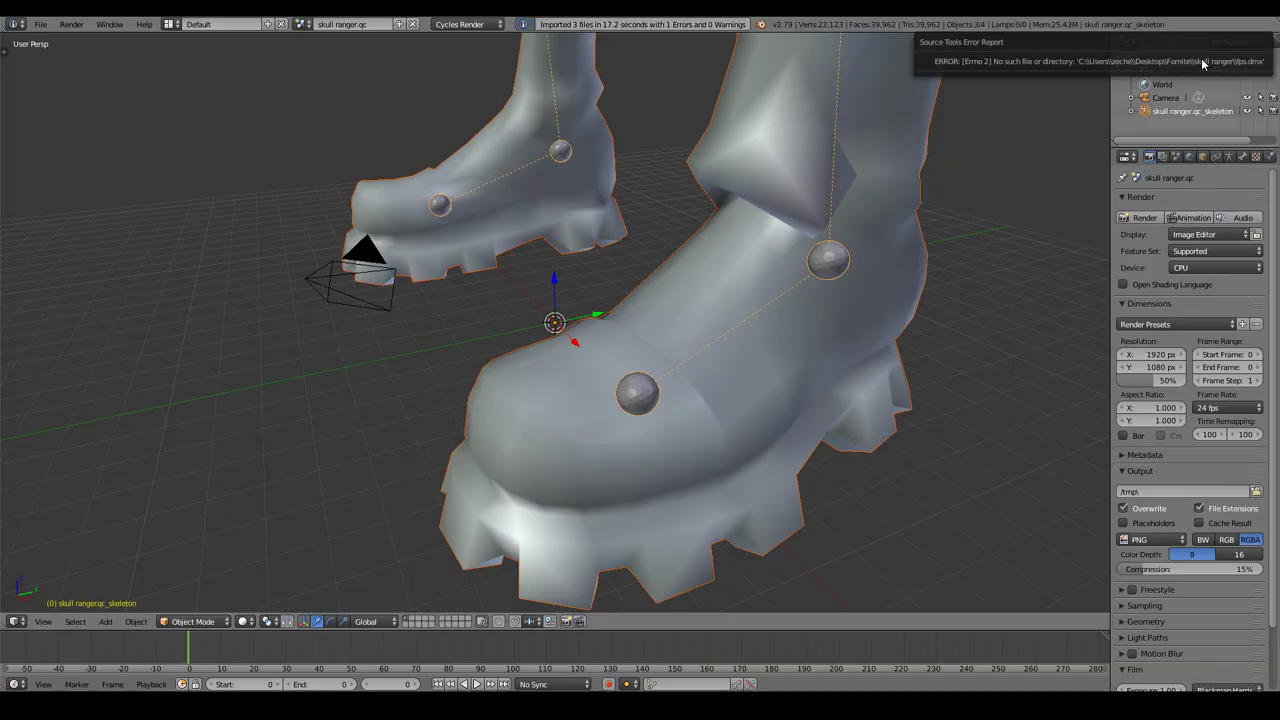
Step: Select the Skull Ranger skeleton and switch the armature into Pose Mode
{"action": "scroll", "coordinate": [820, 312], "scroll_direction": "down", "scroll_amount": 5}
{"action": "scroll", "coordinate": [757, 268], "scroll_direction": "down", "scroll_amount": 2}
{"action": "scroll", "coordinate": [868, 244], "scroll_direction": "down", "scroll_amount": 2}
{"action": "scroll", "coordinate": [910, 400], "scroll_direction": "down", "scroll_amount": 2}
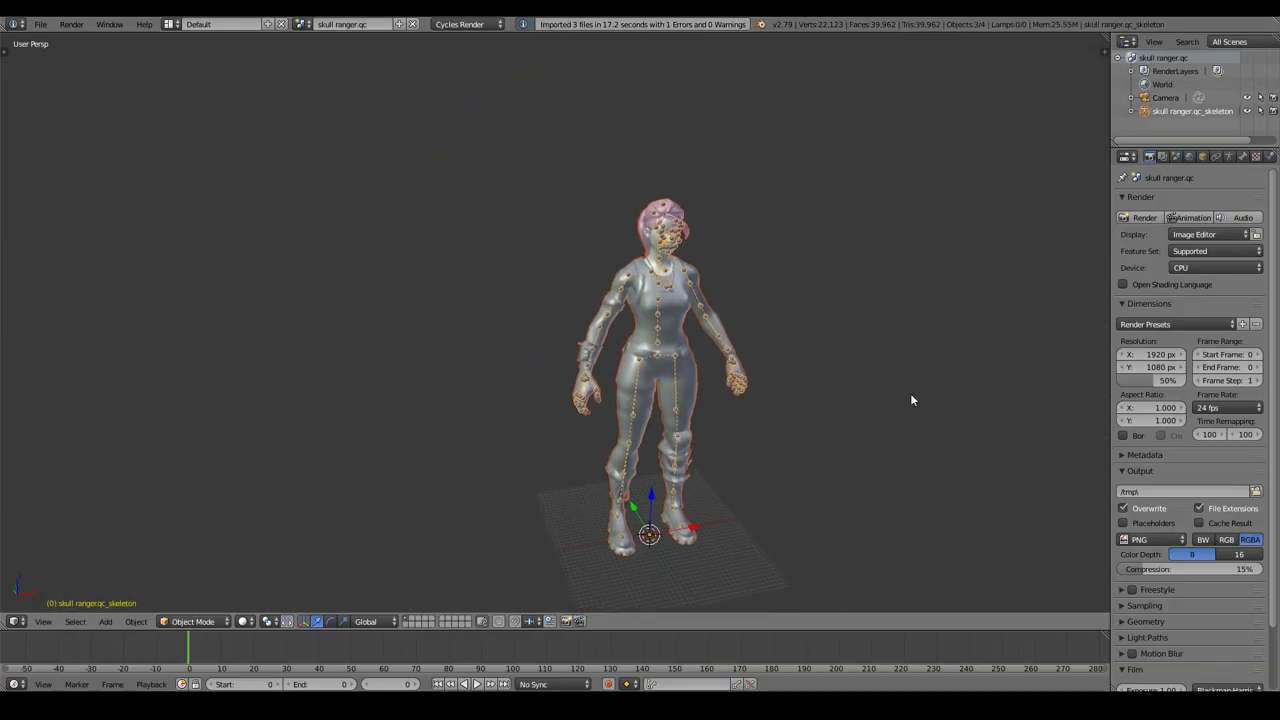
{"action": "scroll", "coordinate": [910, 400], "scroll_direction": "up", "scroll_amount": 3}
{"action": "scroll", "coordinate": [928, 328], "scroll_direction": "up", "scroll_amount": 2}
{"action": "scroll", "coordinate": [877, 294], "scroll_direction": "up", "scroll_amount": 2}
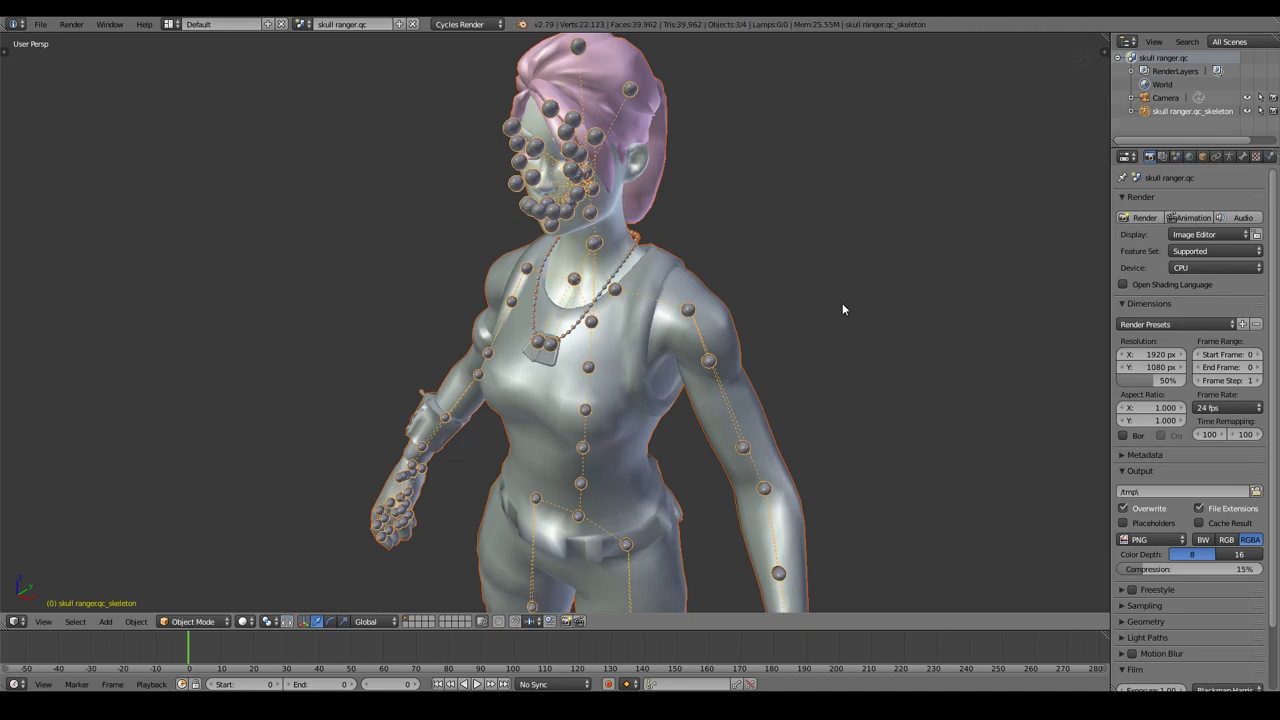
{"action": "mouse_move", "coordinate": [842, 309]}
{"action": "middle_mouse_down"}
{"action": "mouse_move", "coordinate": [914, 271]}
{"action": "mouse_move", "coordinate": [718, 339]}
{"action": "mouse_move", "coordinate": [907, 313]}
{"action": "mouse_move", "coordinate": [866, 300]}
{"action": "mouse_move", "coordinate": [830, 340]}
{"action": "mouse_move", "coordinate": [740, 354]}
{"action": "middle_mouse_up"}
{"action": "scroll", "coordinate": [822, 366], "scroll_direction": "down", "scroll_amount": 3}
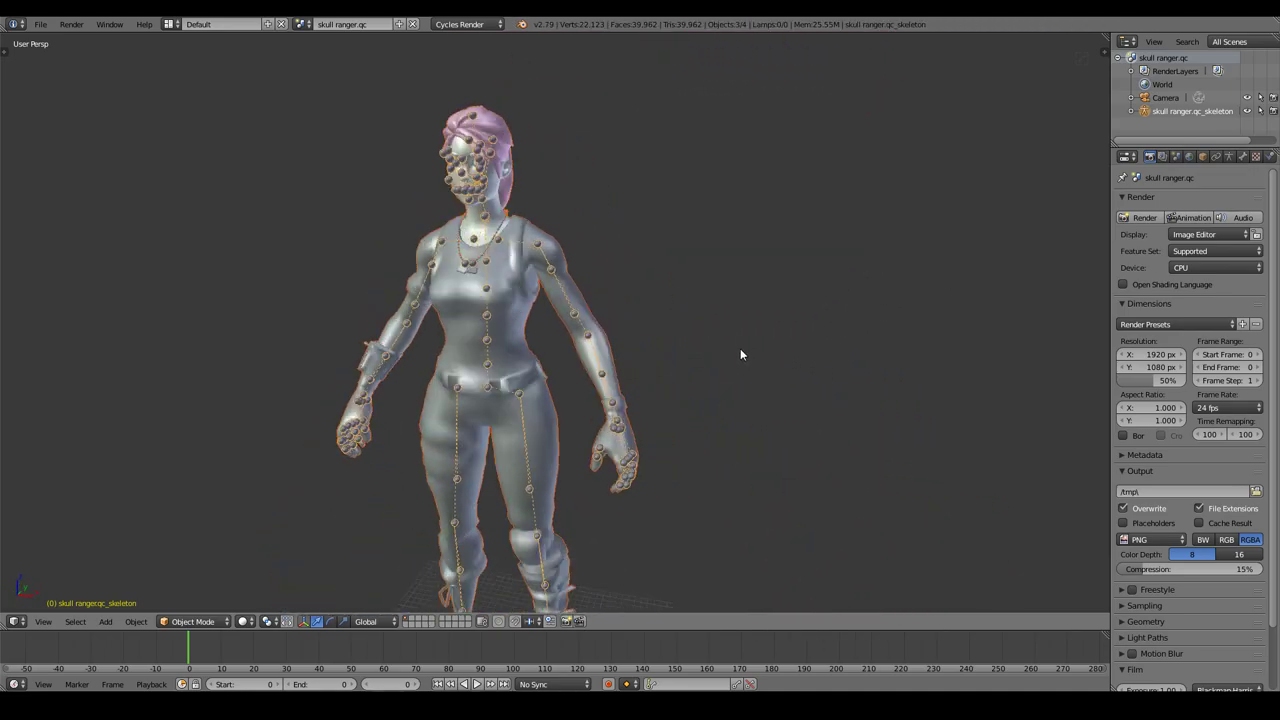
{"action": "scroll", "coordinate": [740, 354], "scroll_direction": "up", "scroll_amount": 4}
{"action": "right_click", "coordinate": [640, 358]}
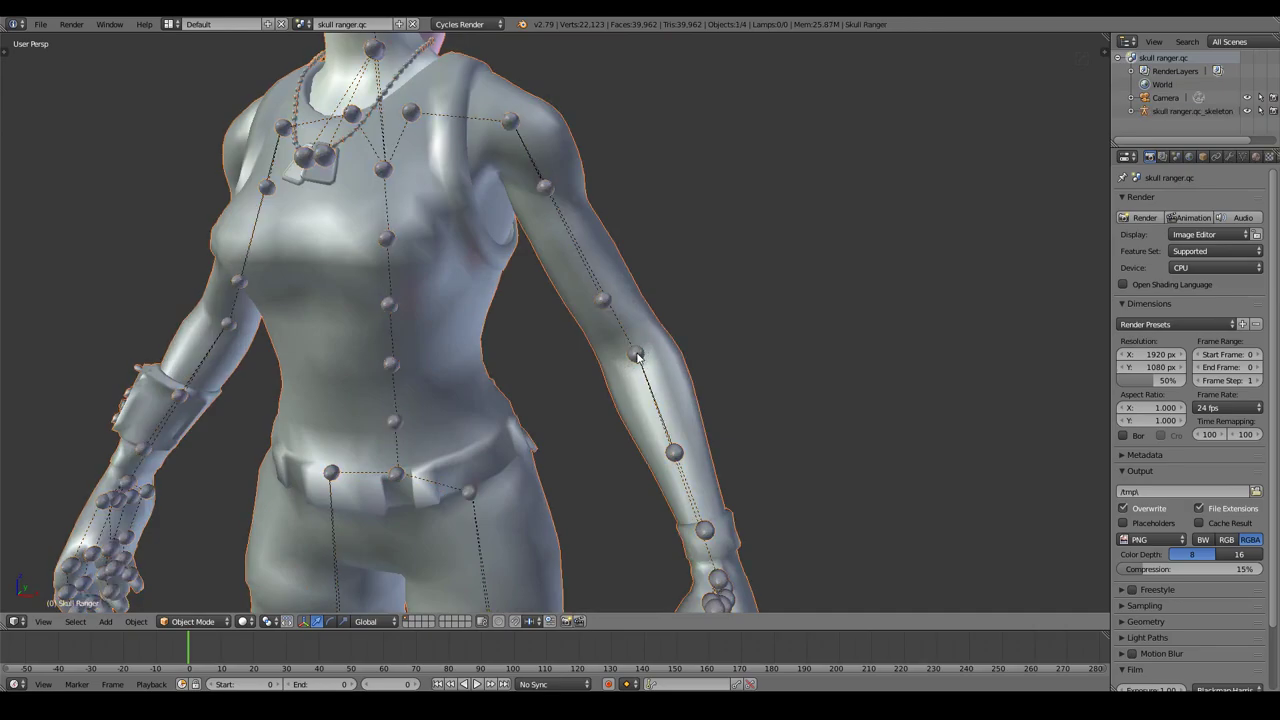
{"action": "right_click", "coordinate": [637, 357]}
{"action": "key", "text": "Tab"}
{"action": "left_click", "coordinate": [645, 428]}
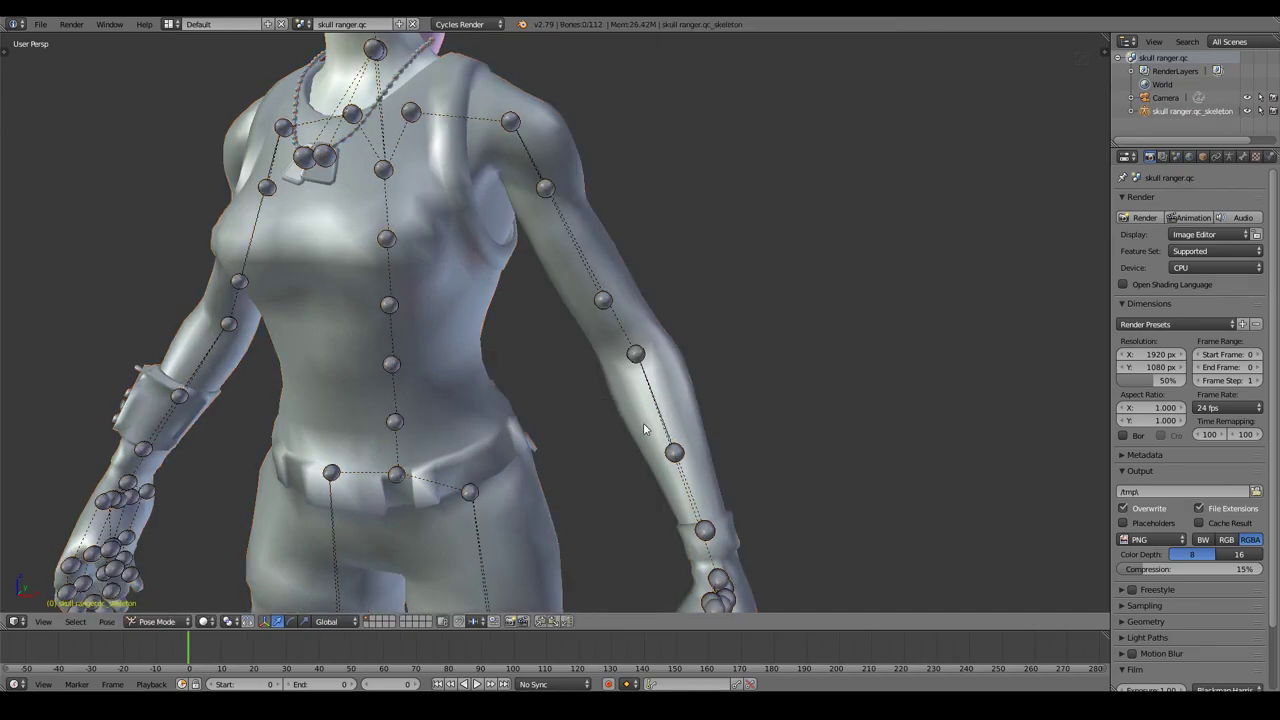
Step: Test-move the left forearm bone along X, cancel, and reset its position
{"action": "right_click", "coordinate": [643, 357]}
{"action": "key", "text": "g"}
{"action": "key", "text": "x"}
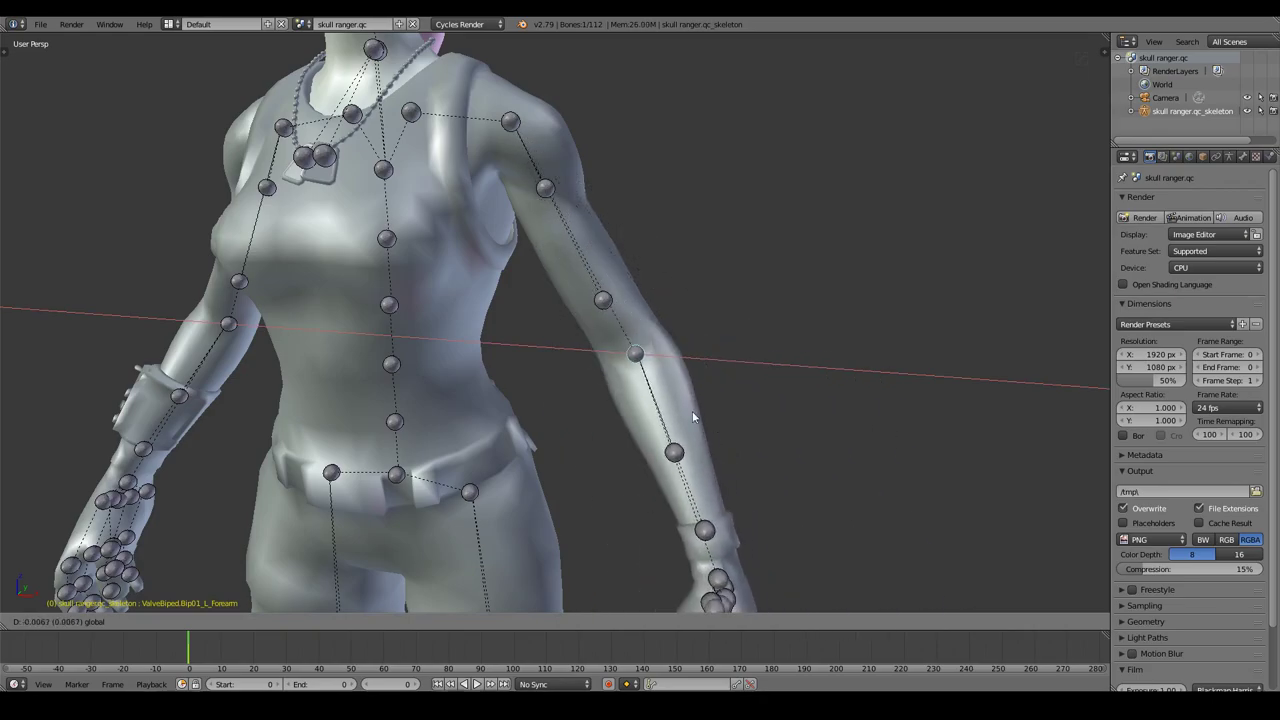
{"action": "key", "text": "Escape"}
{"action": "scroll", "coordinate": [784, 450], "scroll_direction": "down", "scroll_amount": 5}
{"action": "key", "text": "alt+g"}
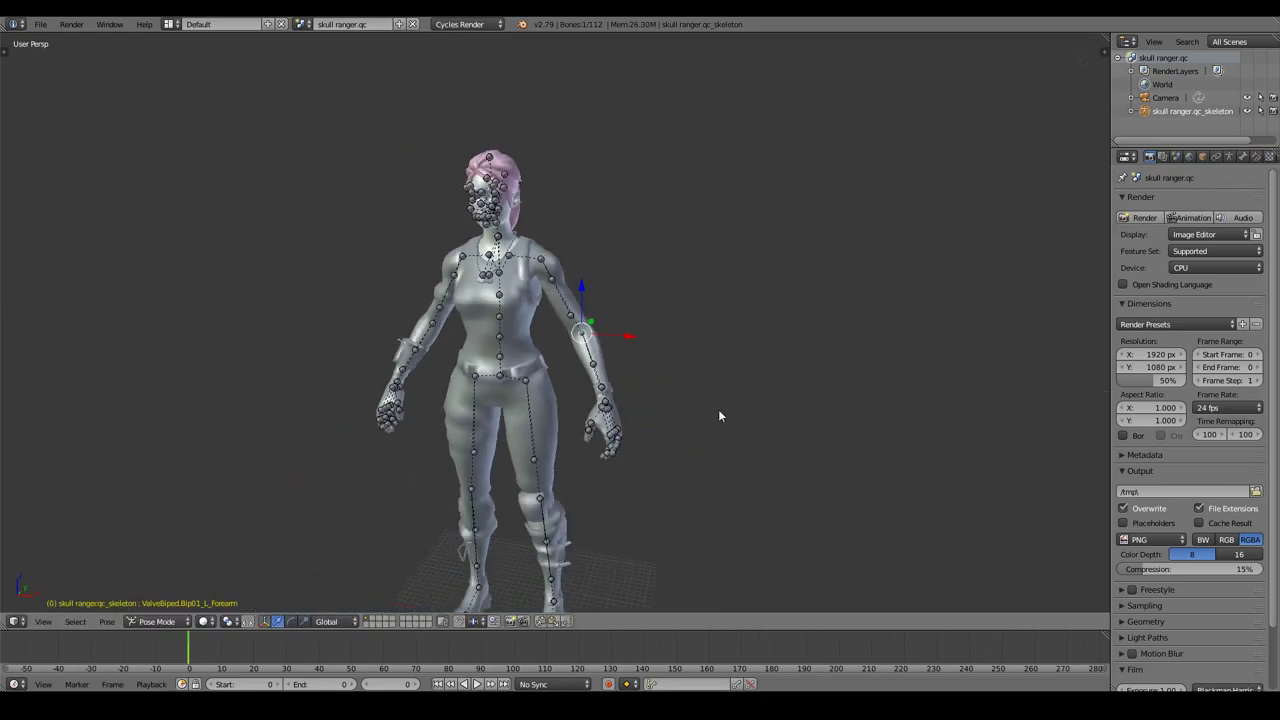
Step: Return the armature to Object Mode and orbit around the character
{"action": "middle_click_drag", "start_coordinate": [718, 416], "coordinate": [820, 415]}
{"action": "scroll", "coordinate": [789, 431], "scroll_direction": "down", "scroll_amount": 2}
{"action": "key", "text": "Tab"}
{"action": "left_click", "coordinate": [668, 430]}
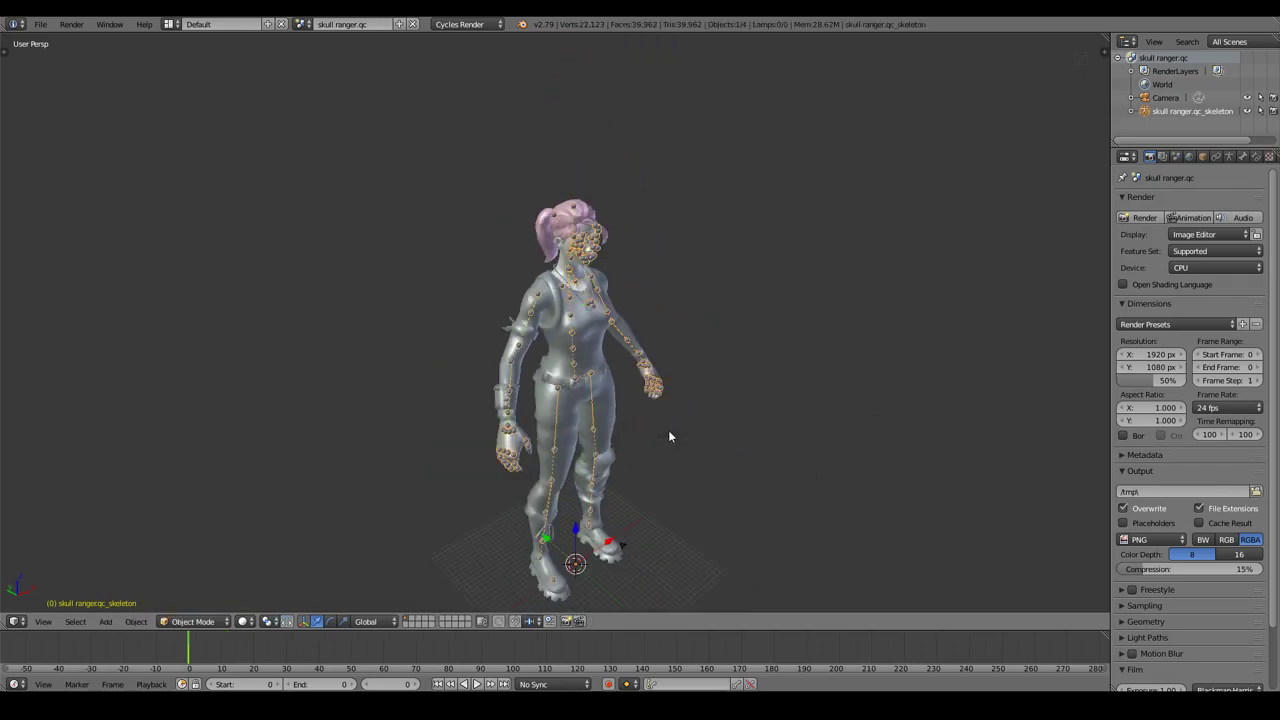
{"action": "mouse_move", "coordinate": [653, 415]}
{"action": "middle_mouse_down"}
{"action": "mouse_move", "coordinate": [678, 400]}
{"action": "mouse_move", "coordinate": [616, 412]}
{"action": "mouse_move", "coordinate": [651, 317]}
{"action": "mouse_move", "coordinate": [598, 388]}
{"action": "middle_mouse_up"}
{"action": "scroll", "coordinate": [678, 400], "scroll_direction": "up", "scroll_amount": 2}
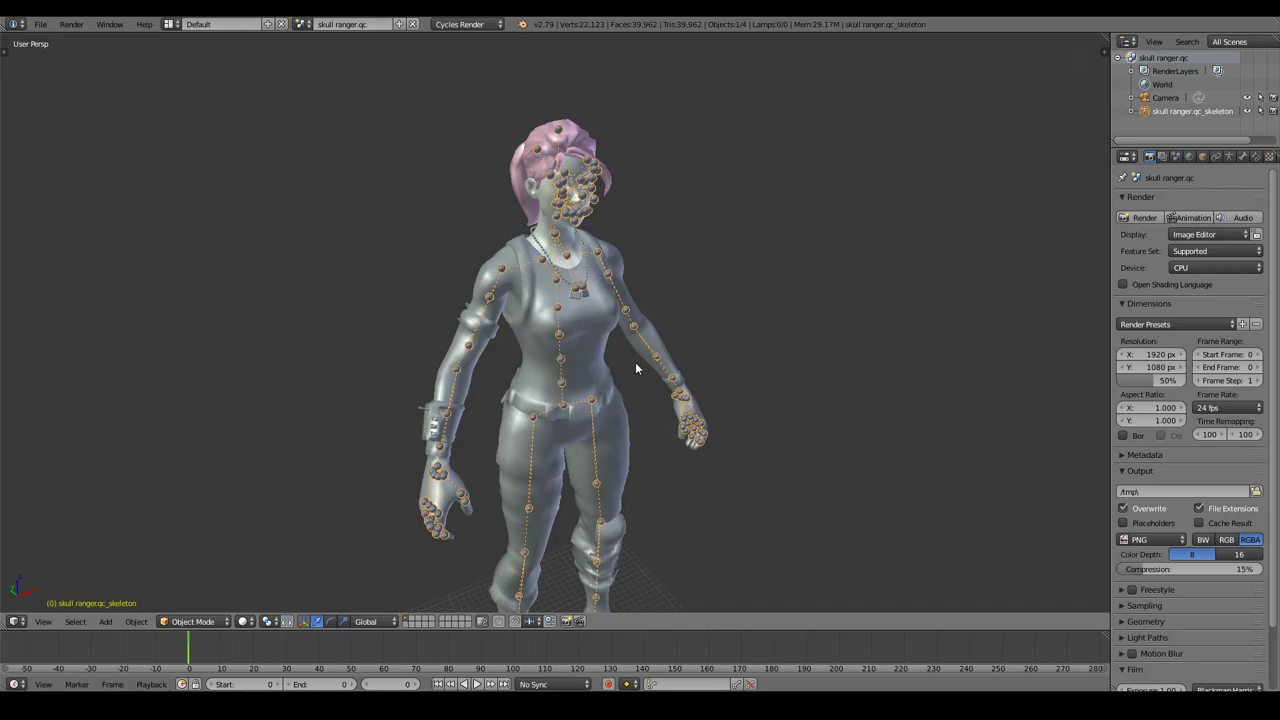
Step: Move the skeleton to a different layer so only the character mesh shows
{"action": "key", "text": "m"}
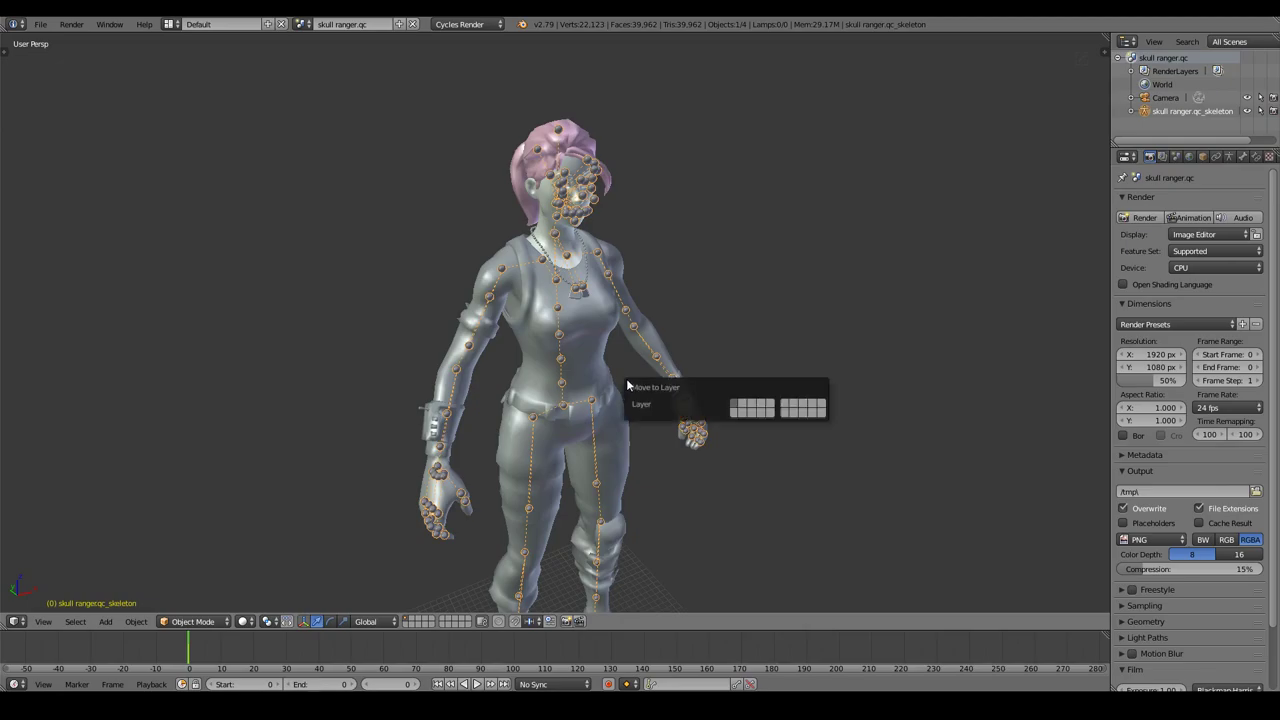
{"action": "key", "text": "m"}
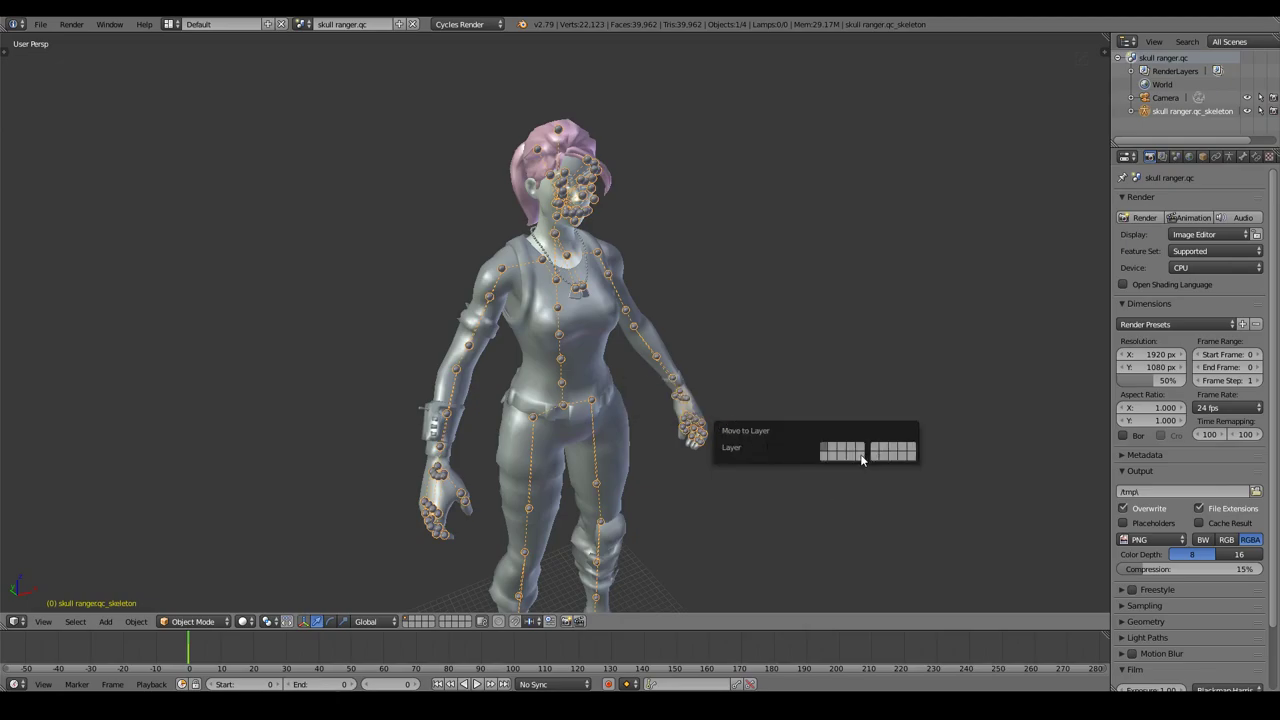
{"action": "left_click", "coordinate": [836, 451]}
{"action": "mouse_move", "coordinate": [820, 378]}
{"action": "middle_mouse_down"}
{"action": "mouse_move", "coordinate": [823, 357]}
{"action": "mouse_move", "coordinate": [720, 383]}
{"action": "mouse_move", "coordinate": [849, 343]}
{"action": "mouse_move", "coordinate": [826, 446]}
{"action": "mouse_move", "coordinate": [826, 296]}
{"action": "mouse_move", "coordinate": [946, 206]}
{"action": "middle_mouse_up"}
{"action": "scroll", "coordinate": [821, 335], "scroll_direction": "down", "scroll_amount": 2}
{"action": "scroll", "coordinate": [794, 429], "scroll_direction": "down", "scroll_amount": 2}
{"action": "scroll", "coordinate": [826, 363], "scroll_direction": "up", "scroll_amount": 3}
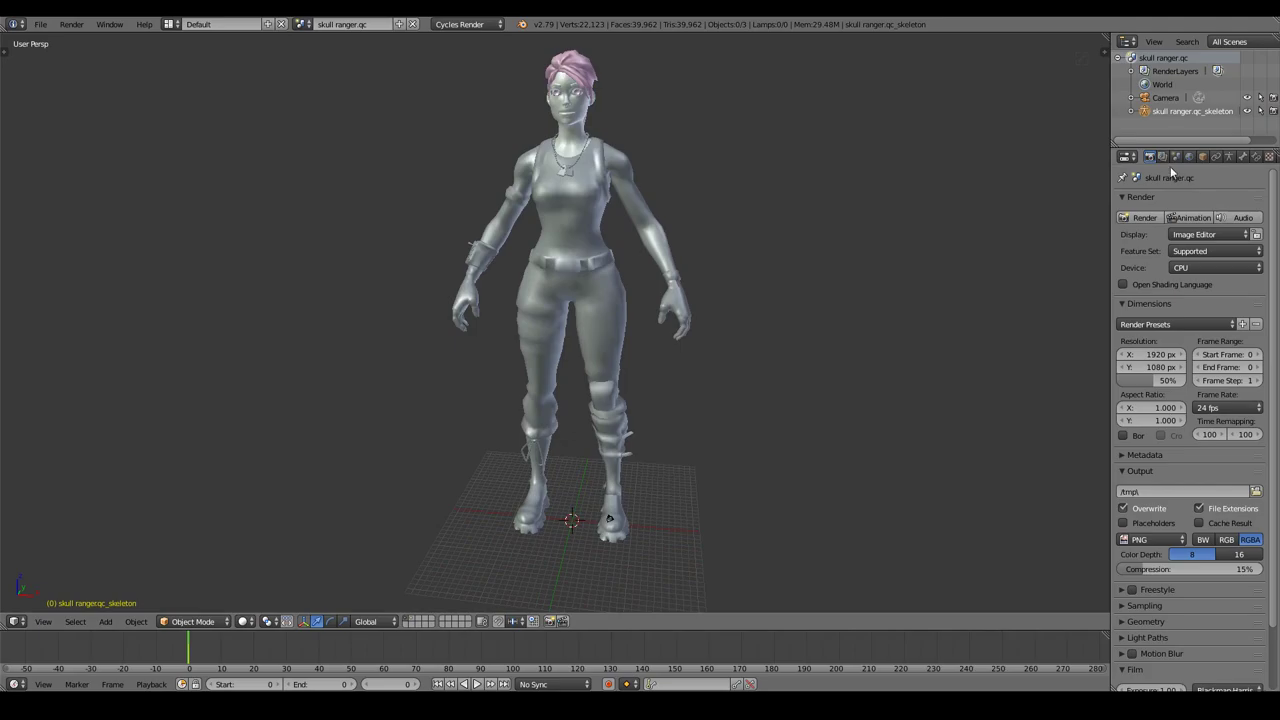
Step: Make the skeleton active in the Outliner and widen the Properties area
{"action": "right_click", "coordinate": [585, 80]}
{"action": "middle_click_drag", "start_coordinate": [868, 240], "coordinate": [1163, 135]}
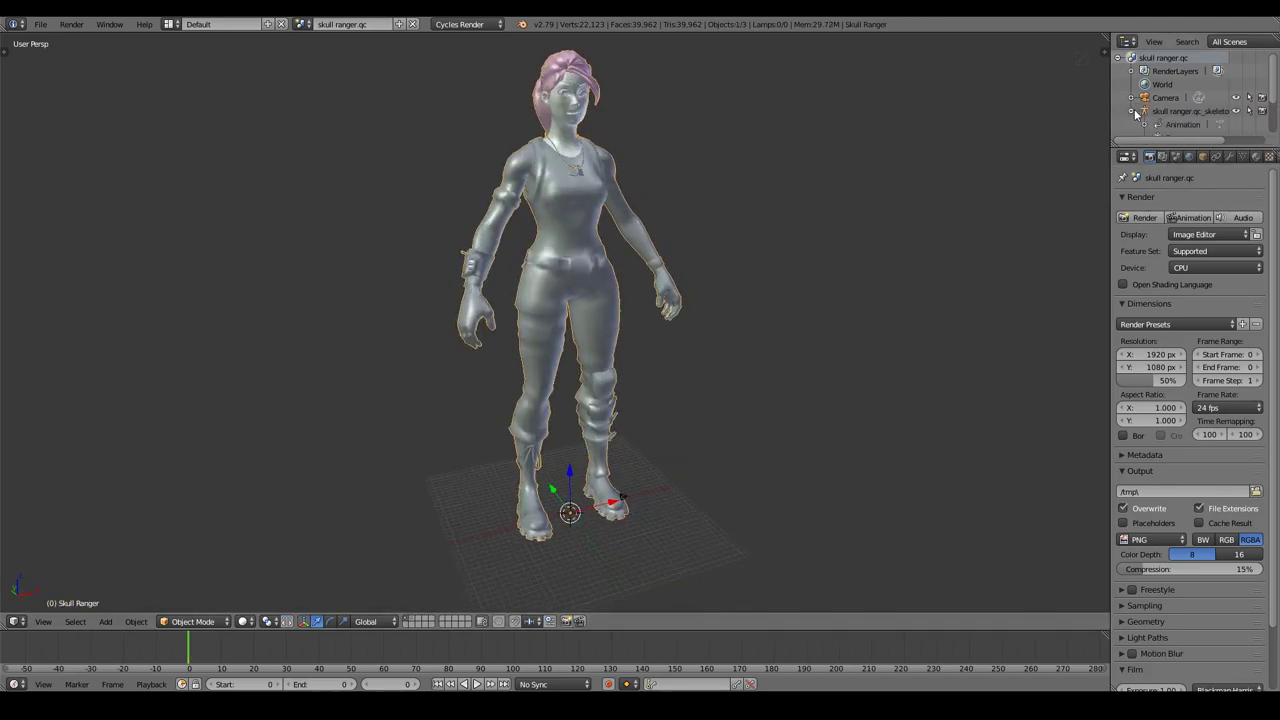
{"action": "left_click", "coordinate": [1136, 112]}
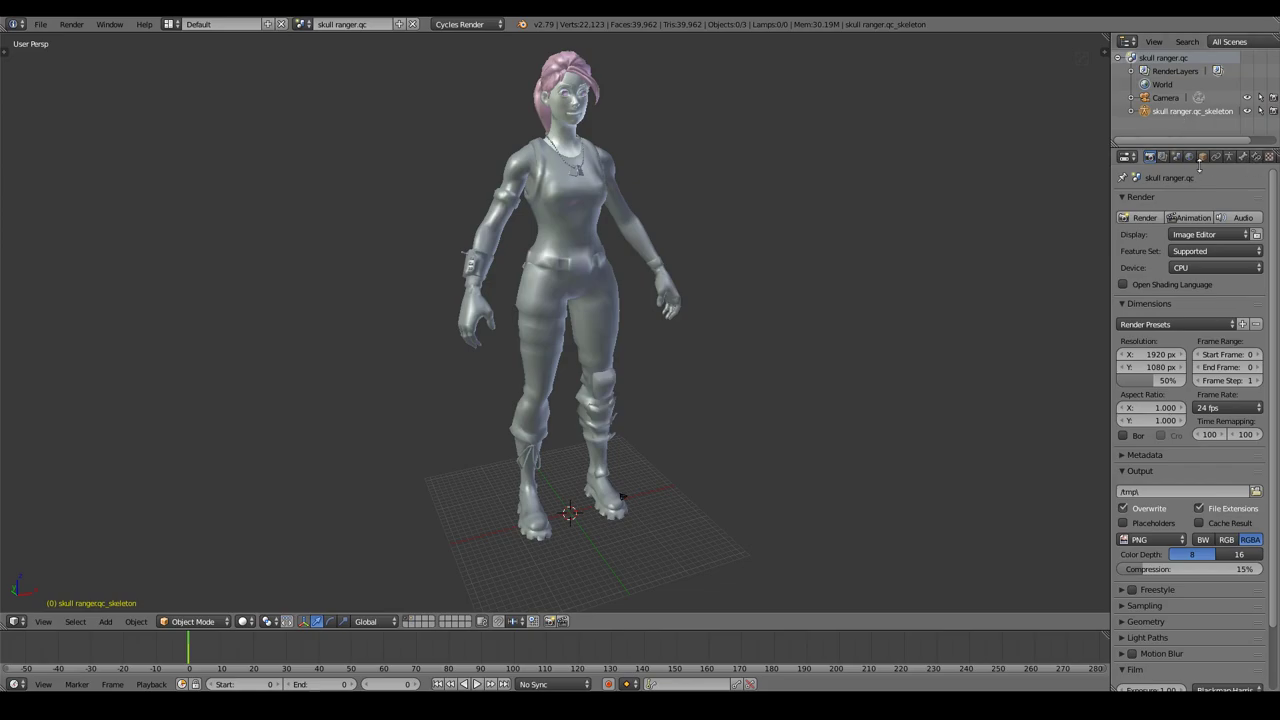
{"action": "left_click_drag", "start_coordinate": [1111, 180], "coordinate": [926, 181]}
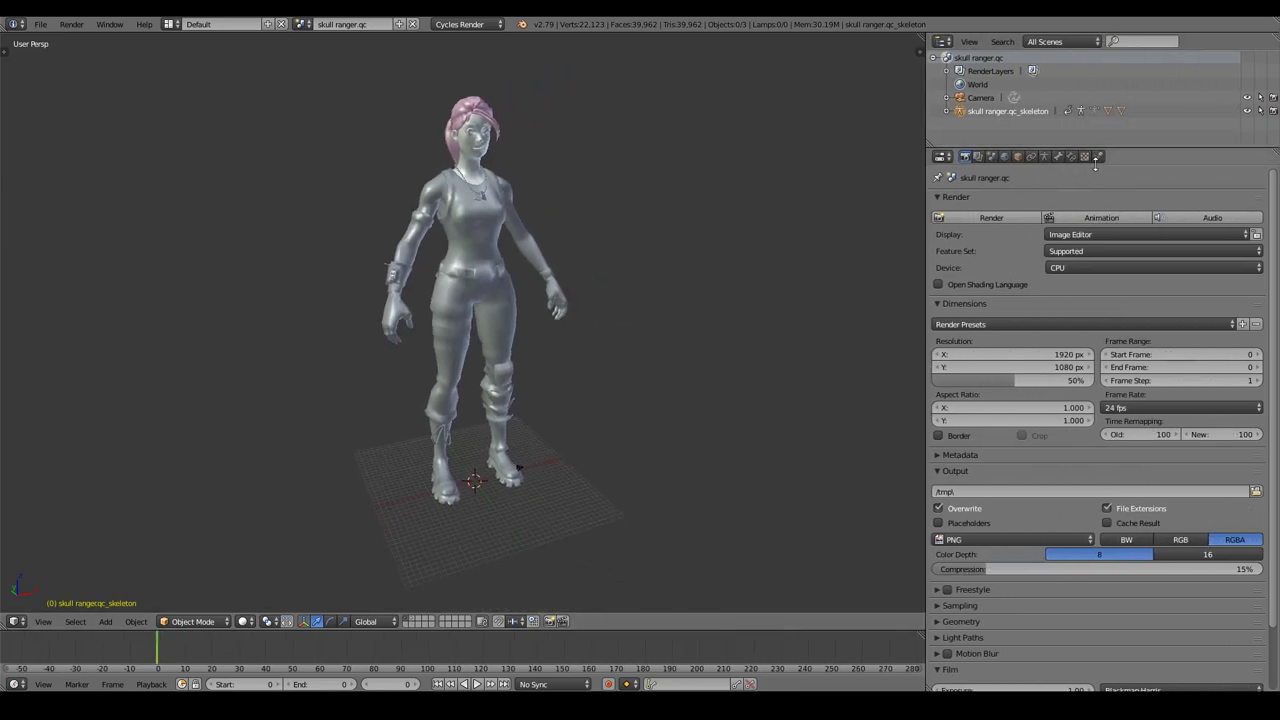
Step: Add a new brush texture named Texture, keeping its type as Image or Movie
{"action": "left_click", "coordinate": [1085, 157]}
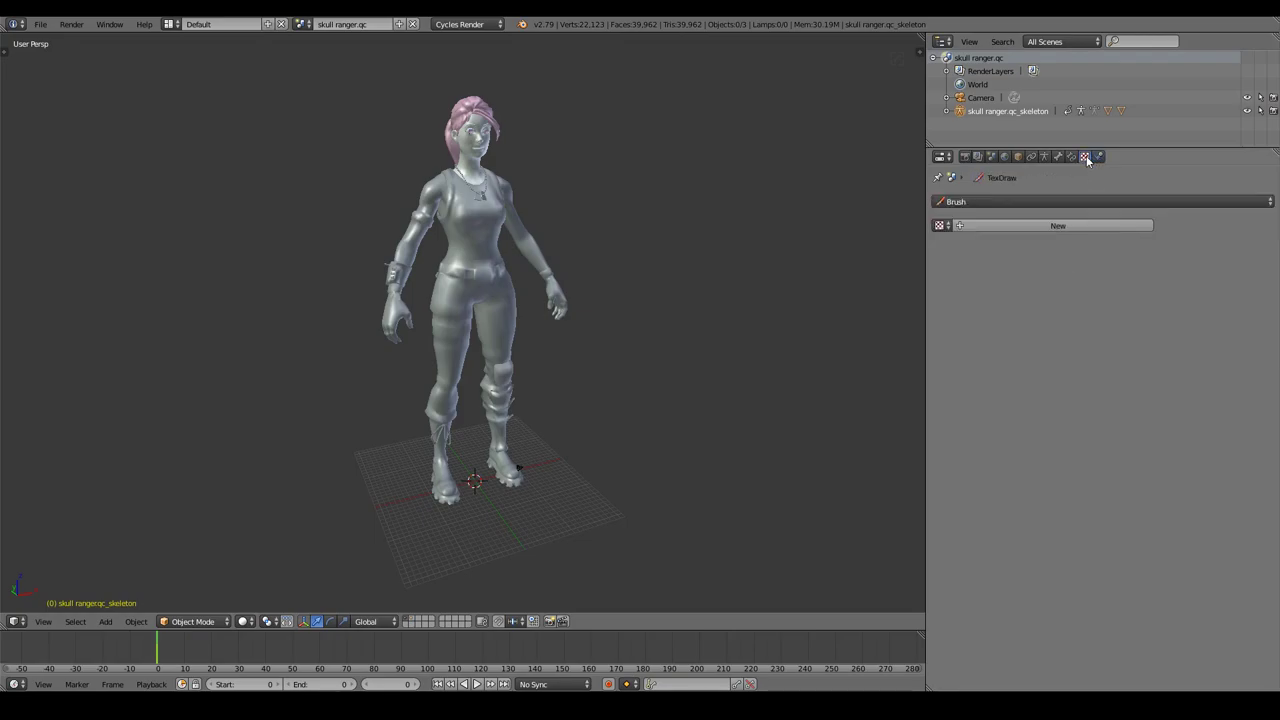
{"action": "left_click", "coordinate": [1073, 156]}
{"action": "left_click", "coordinate": [1086, 157]}
{"action": "left_click", "coordinate": [1085, 157]}
{"action": "left_click", "coordinate": [1048, 226]}
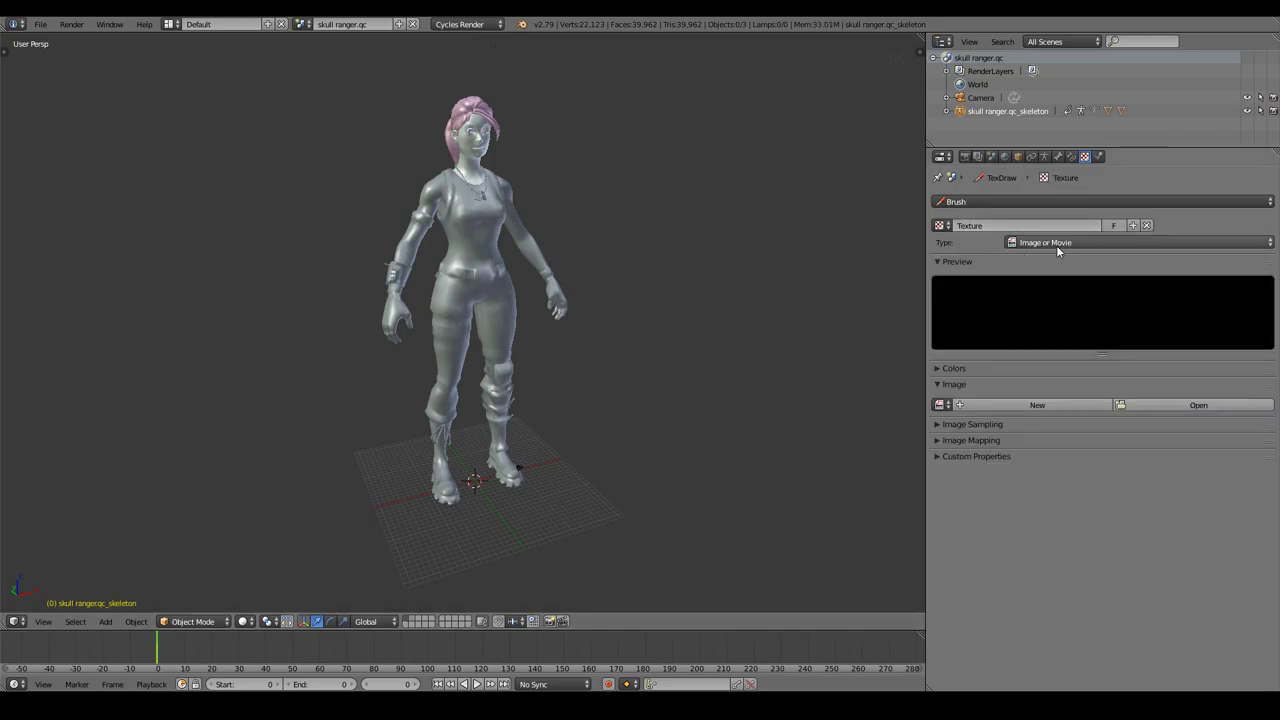
{"action": "left_click", "coordinate": [1057, 245]}
{"action": "left_click", "coordinate": [1055, 243]}
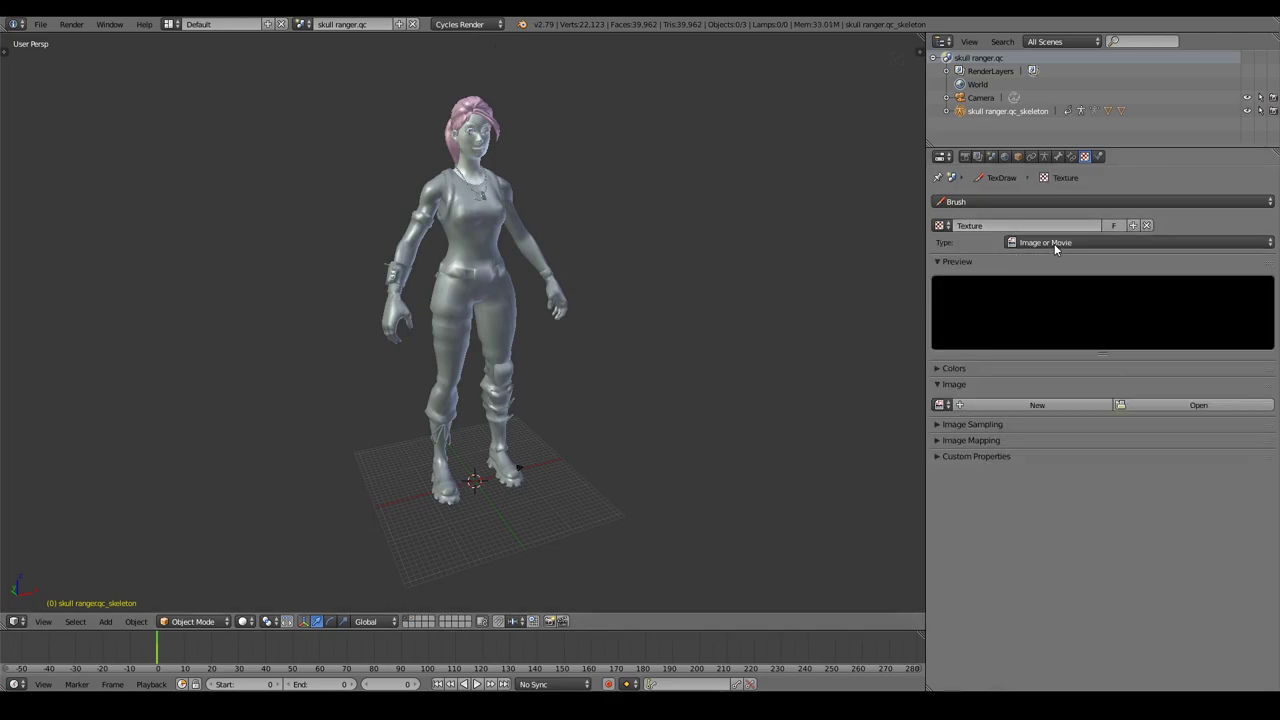
{"action": "left_click", "coordinate": [14, 621]}
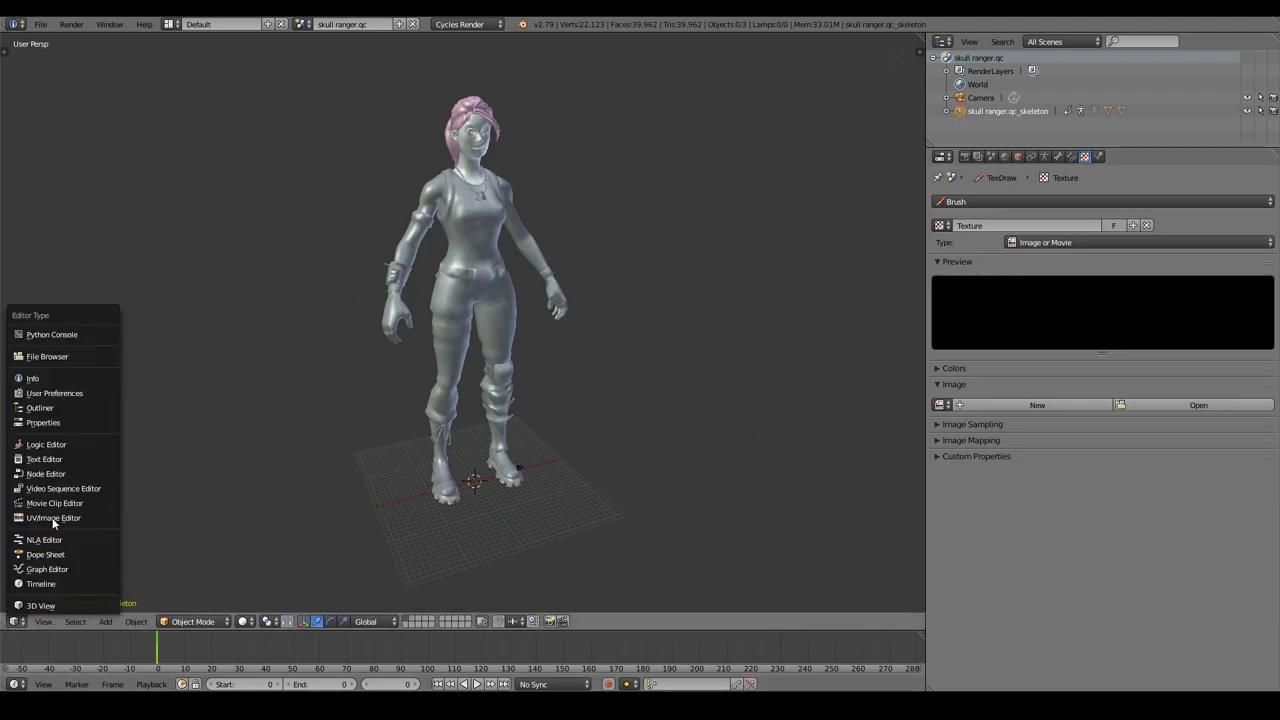
Step: Turn the main view into the Node Editor and browse the shader, texture and compositing trees
{"action": "left_click", "coordinate": [59, 476]}
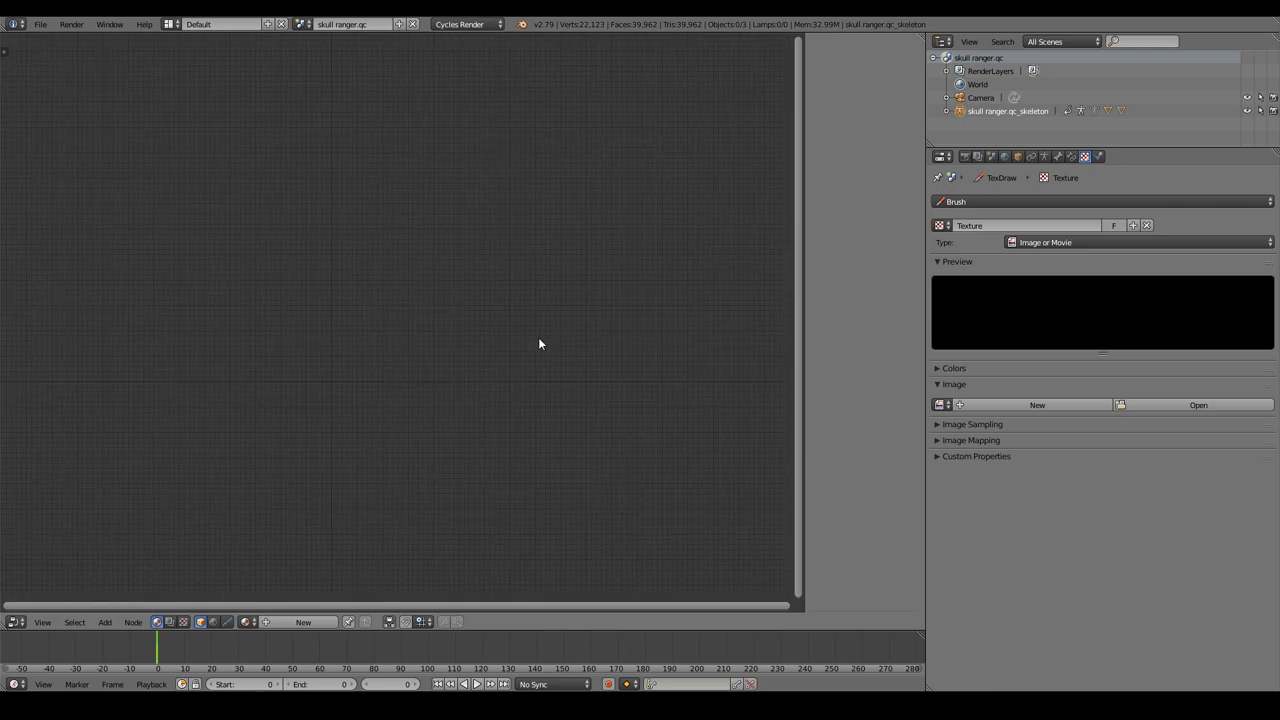
{"action": "left_click", "coordinate": [184, 622]}
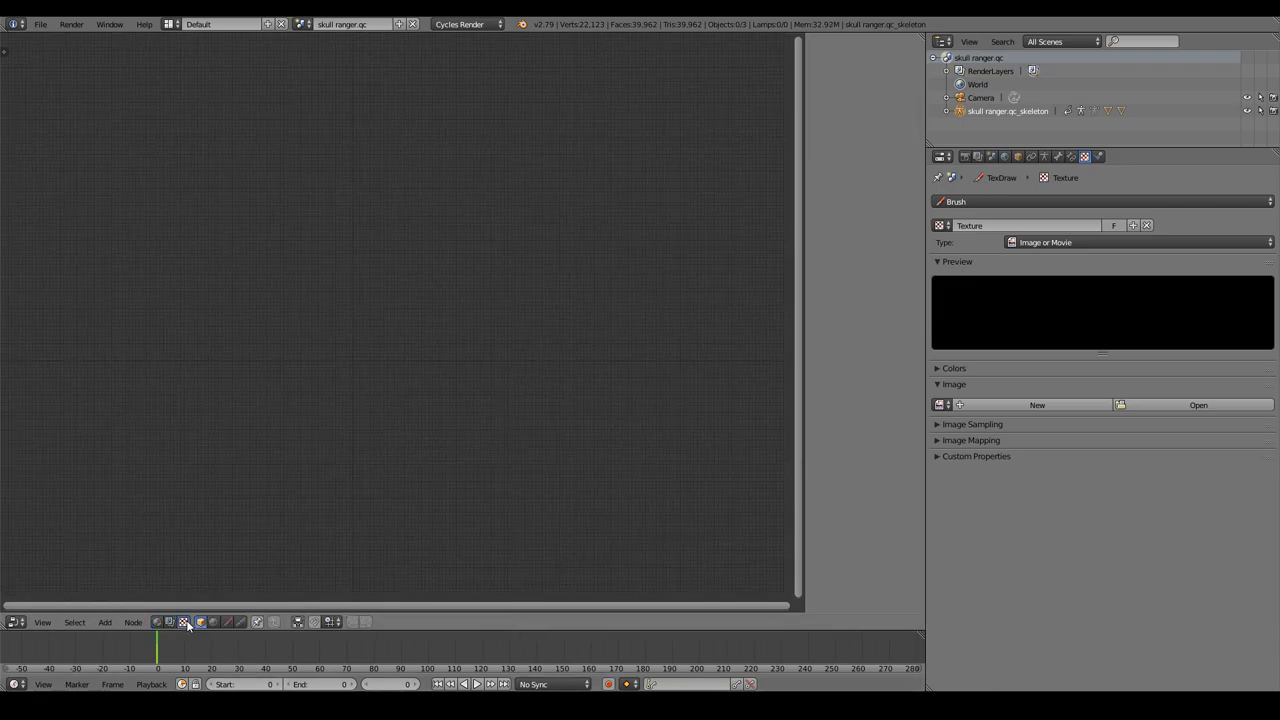
{"action": "left_click", "coordinate": [156, 622]}
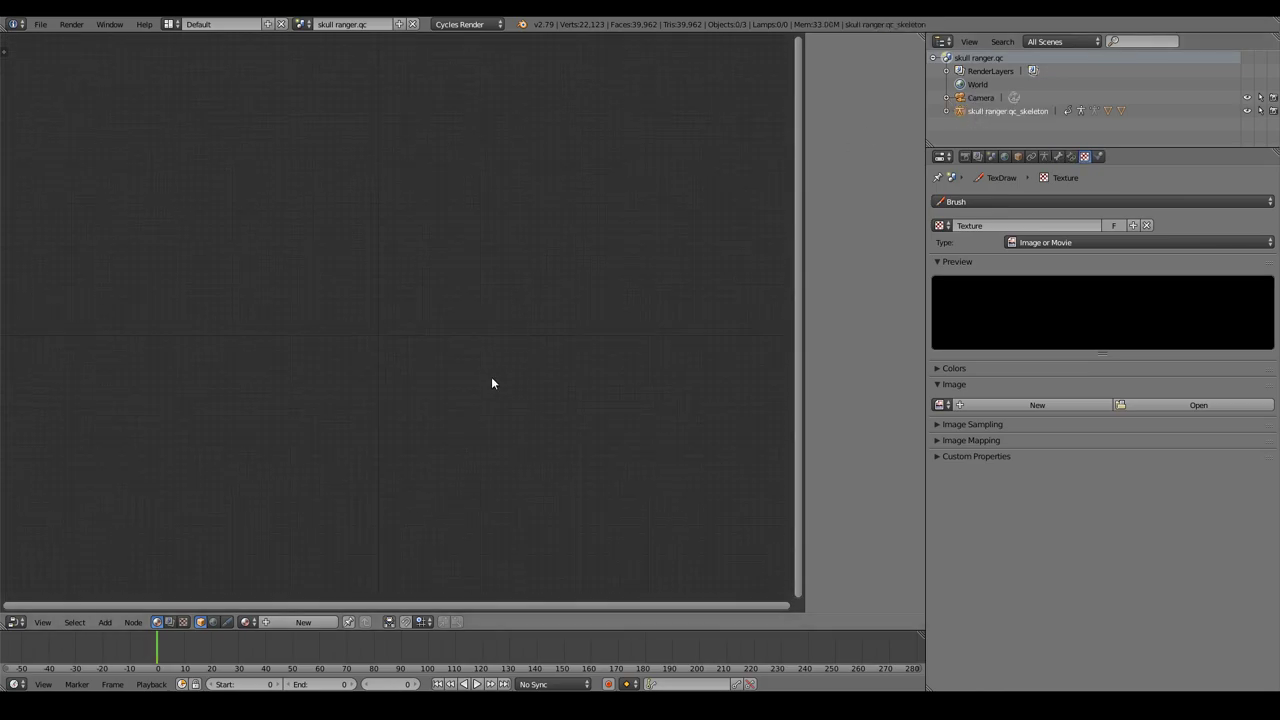
{"action": "left_click", "coordinate": [246, 622]}
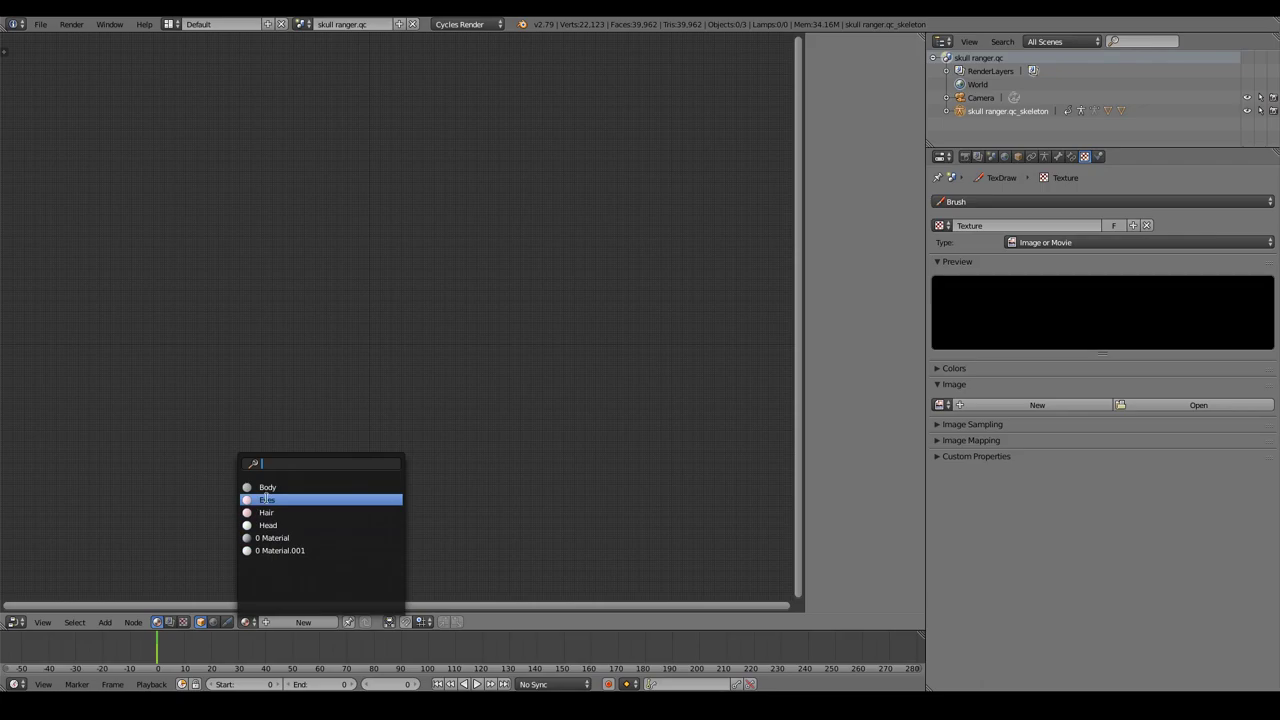
{"action": "left_click", "coordinate": [331, 503]}
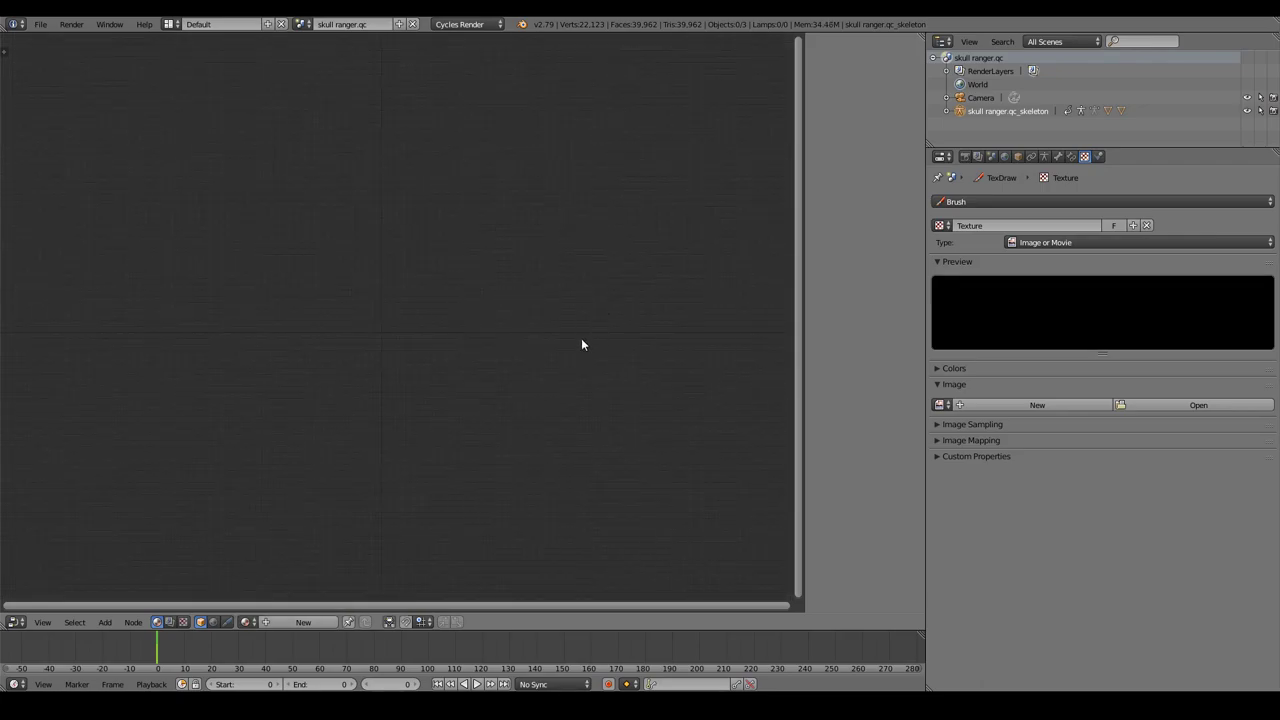
{"action": "left_click", "coordinate": [169, 622]}
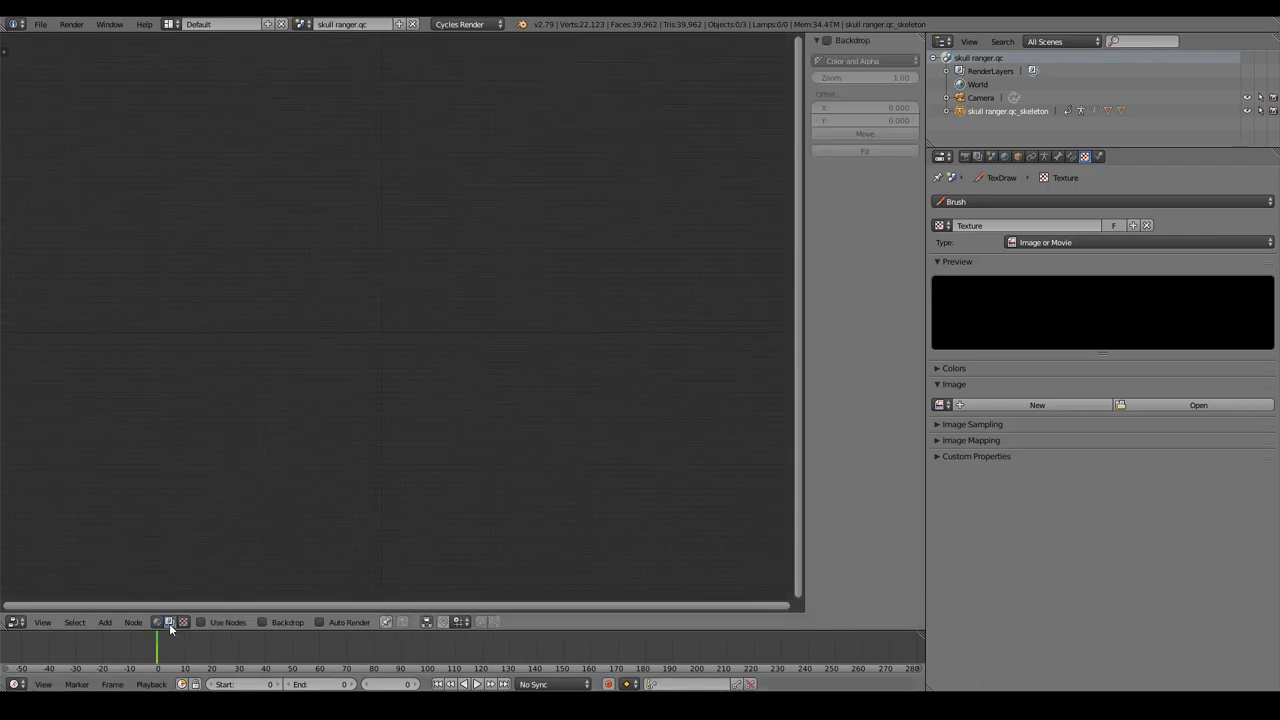
{"action": "left_click", "coordinate": [158, 622]}
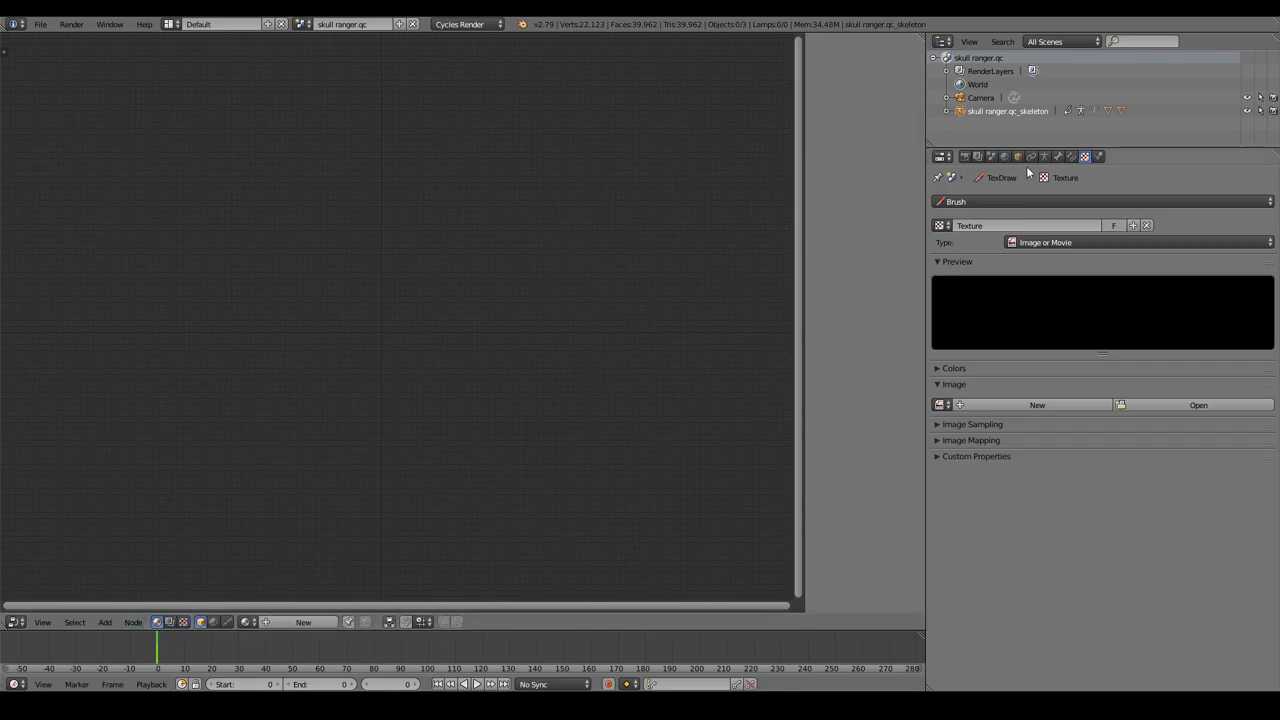
Step: Reselect the skeleton as active object and keep Texture as the brush texture
{"action": "left_click", "coordinate": [973, 99]}
{"action": "left_click", "coordinate": [975, 109]}
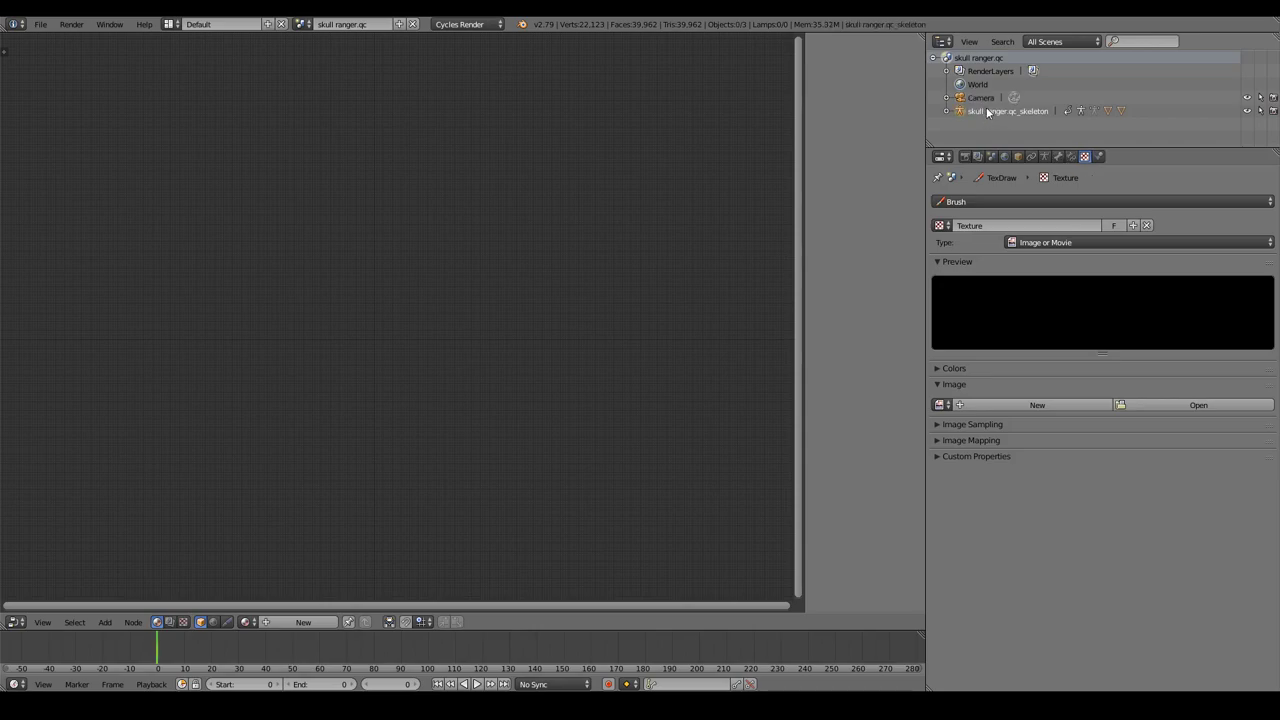
{"action": "left_click", "coordinate": [940, 225]}
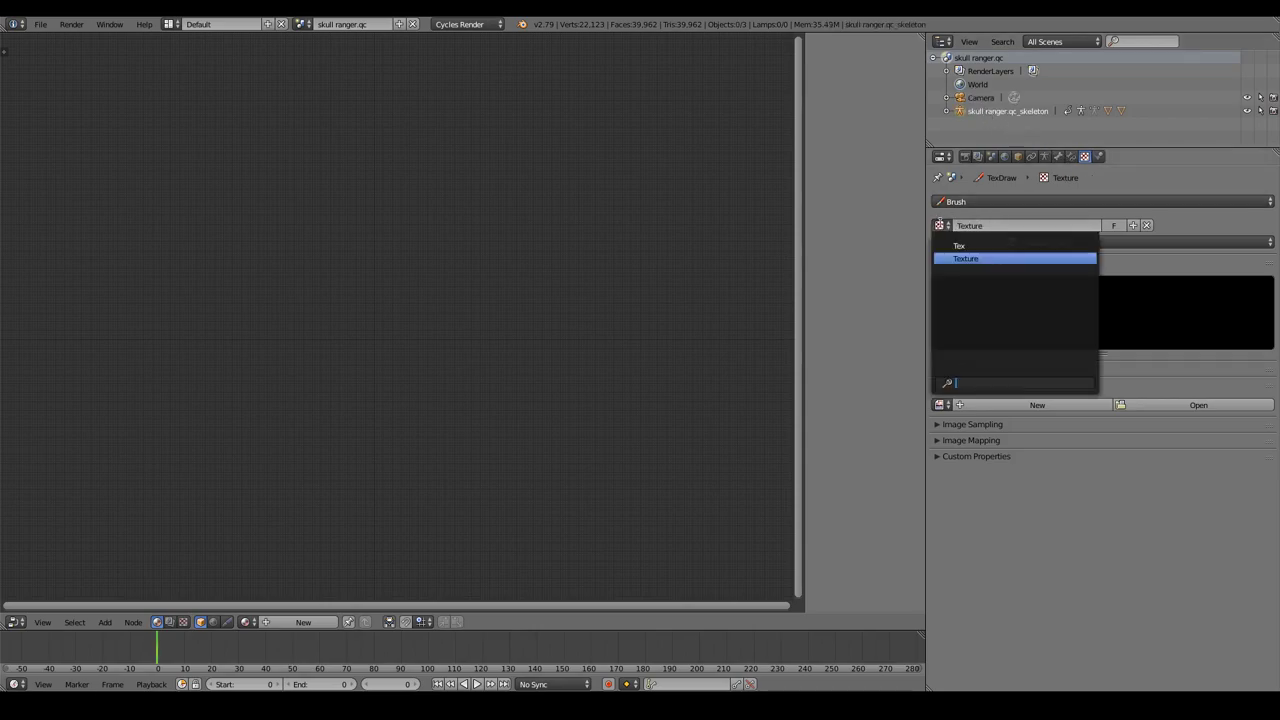
{"action": "left_click", "coordinate": [957, 262]}
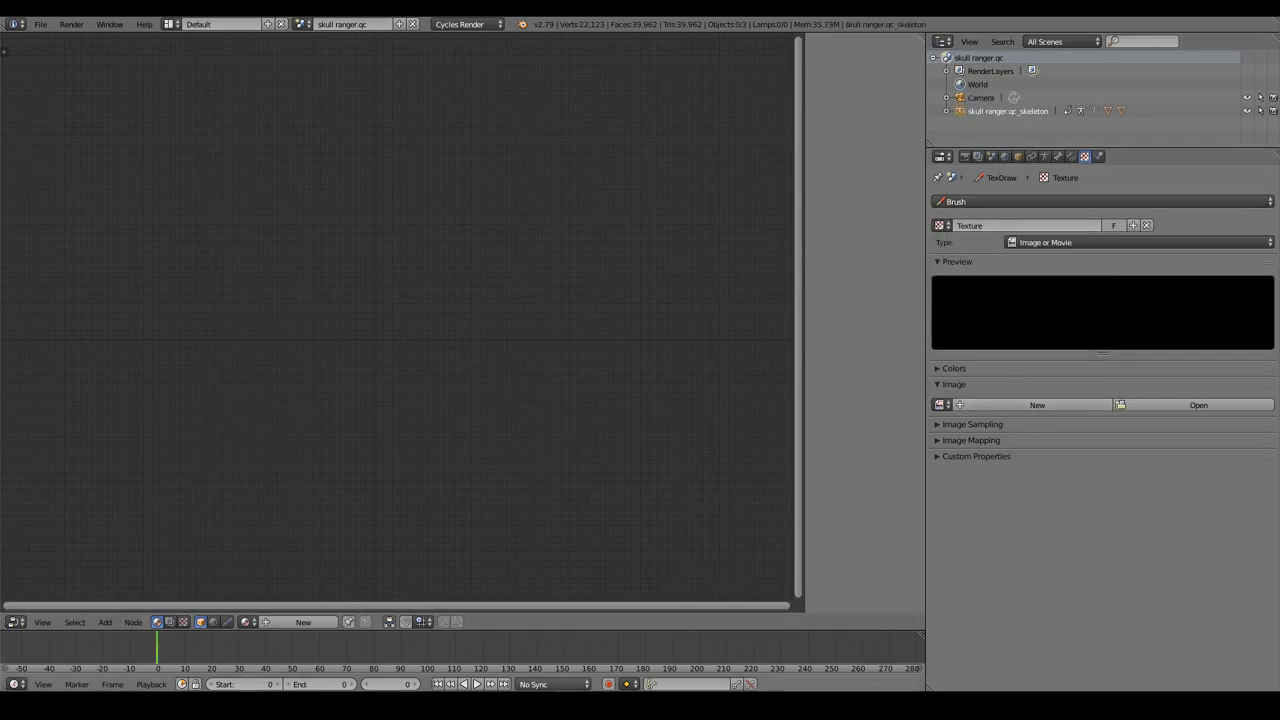
{"action": "scroll", "coordinate": [366, 456], "scroll_direction": "down", "scroll_amount": 2}
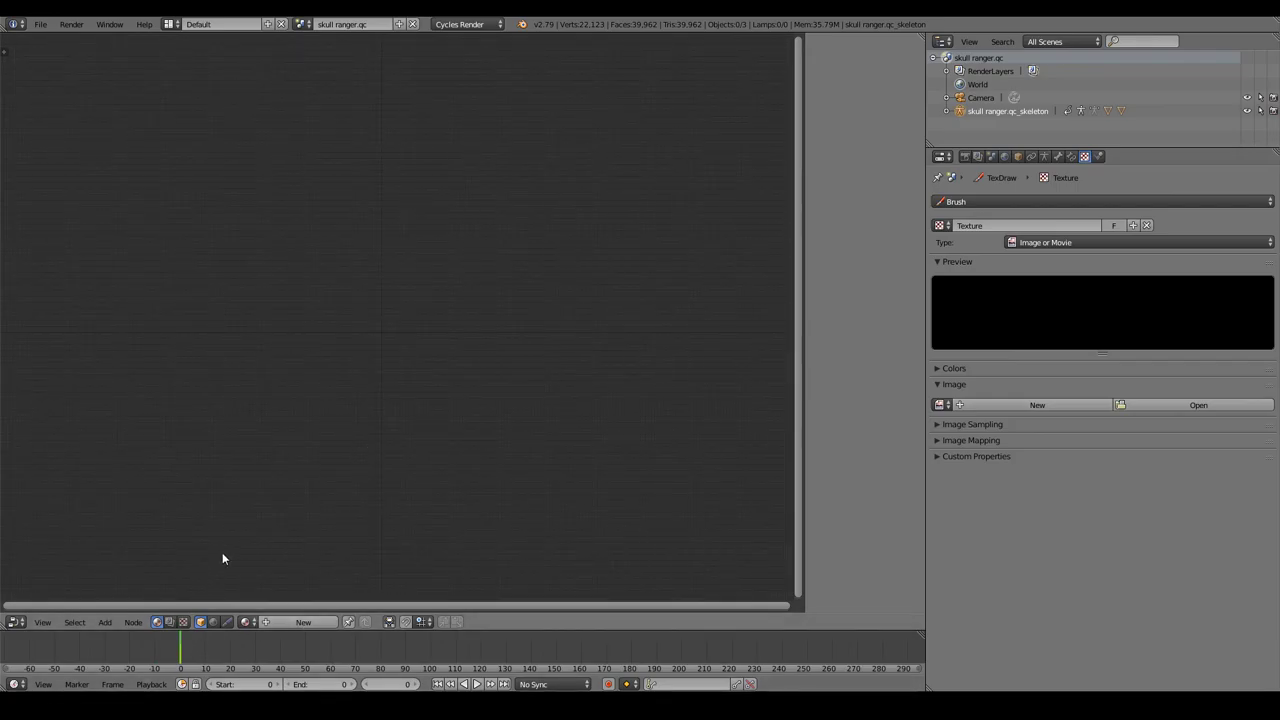
Step: Zoom the node canvas and look through the editor types, materials and node tree types
{"action": "left_click", "coordinate": [16, 622]}
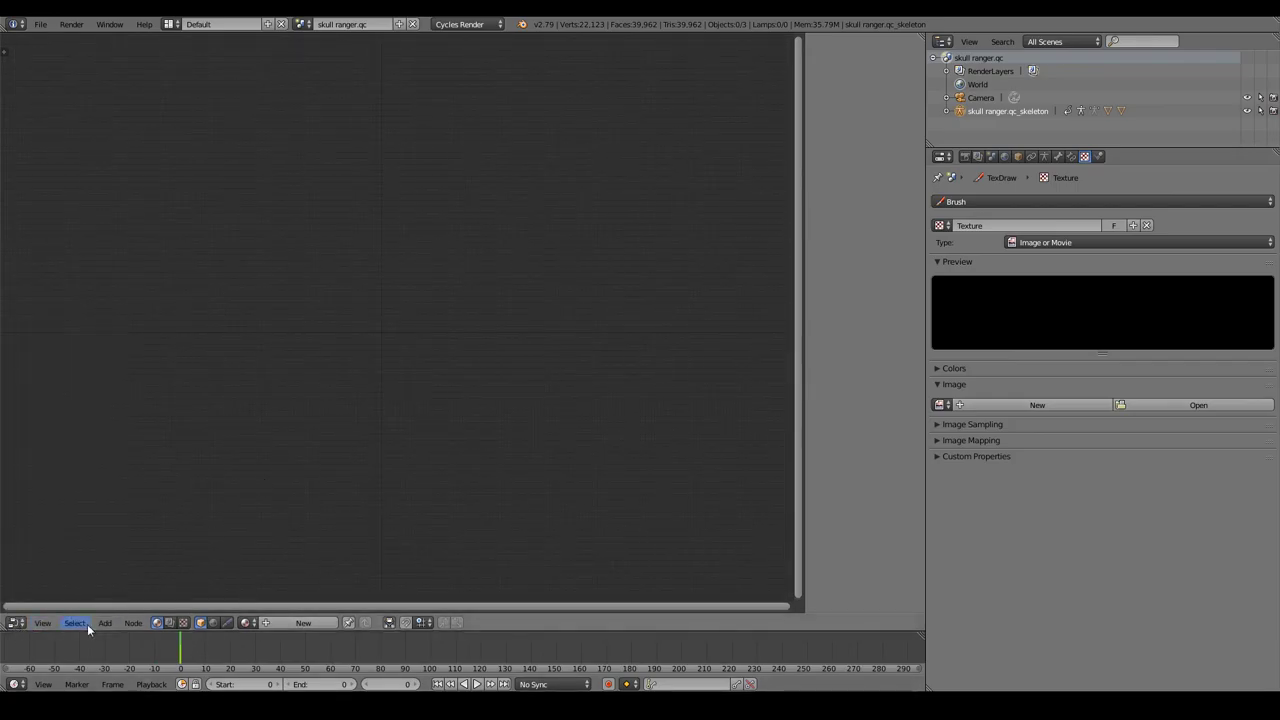
{"action": "left_click", "coordinate": [134, 622]}
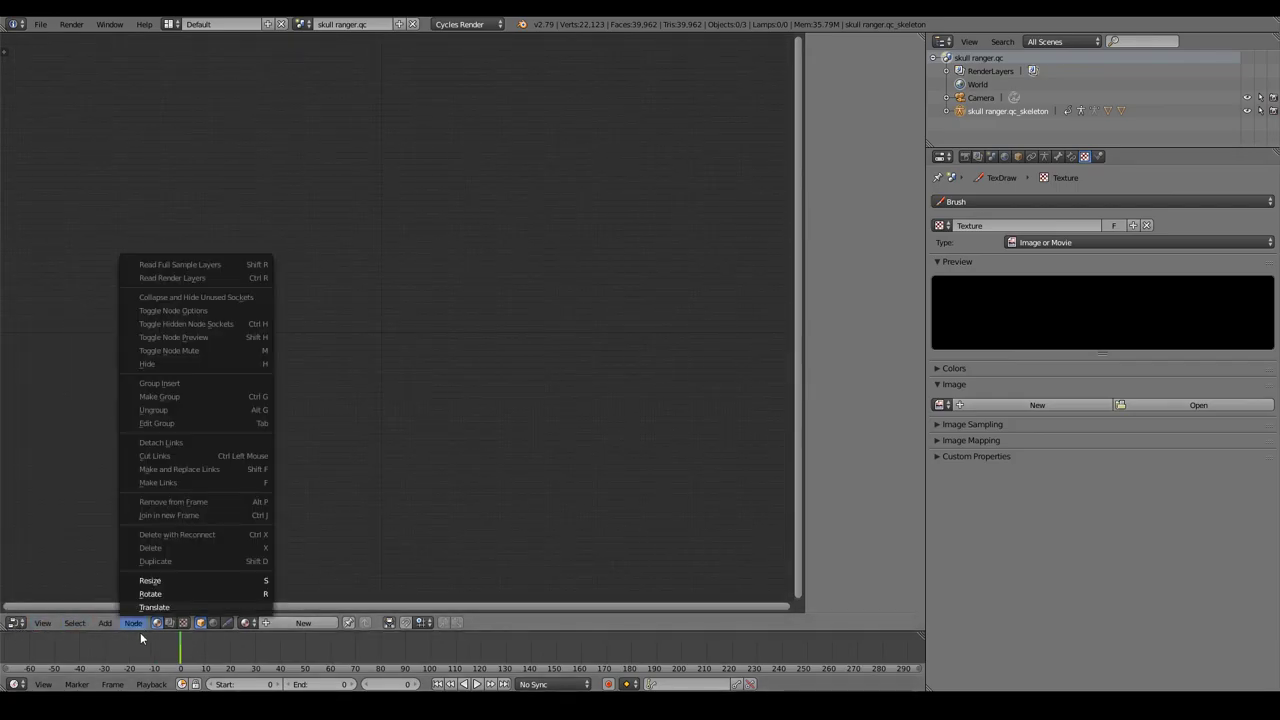
{"action": "left_click", "coordinate": [245, 622]}
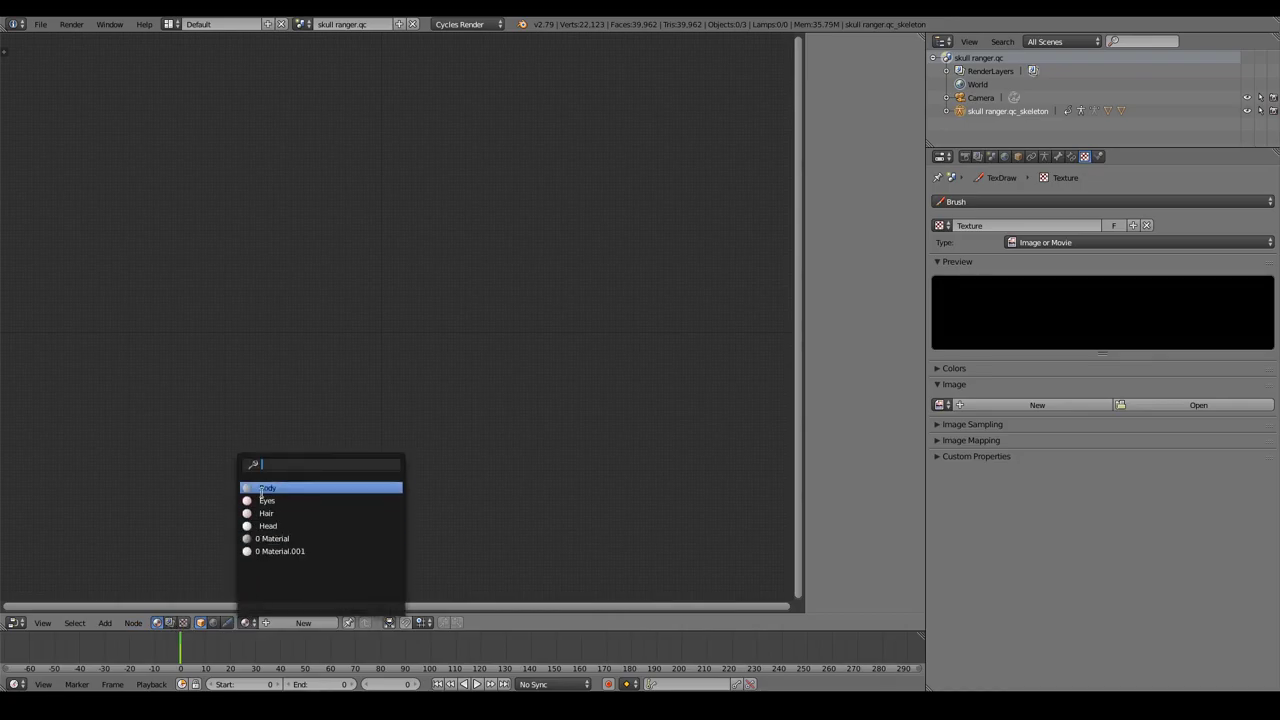
{"action": "key", "text": "Escape"}
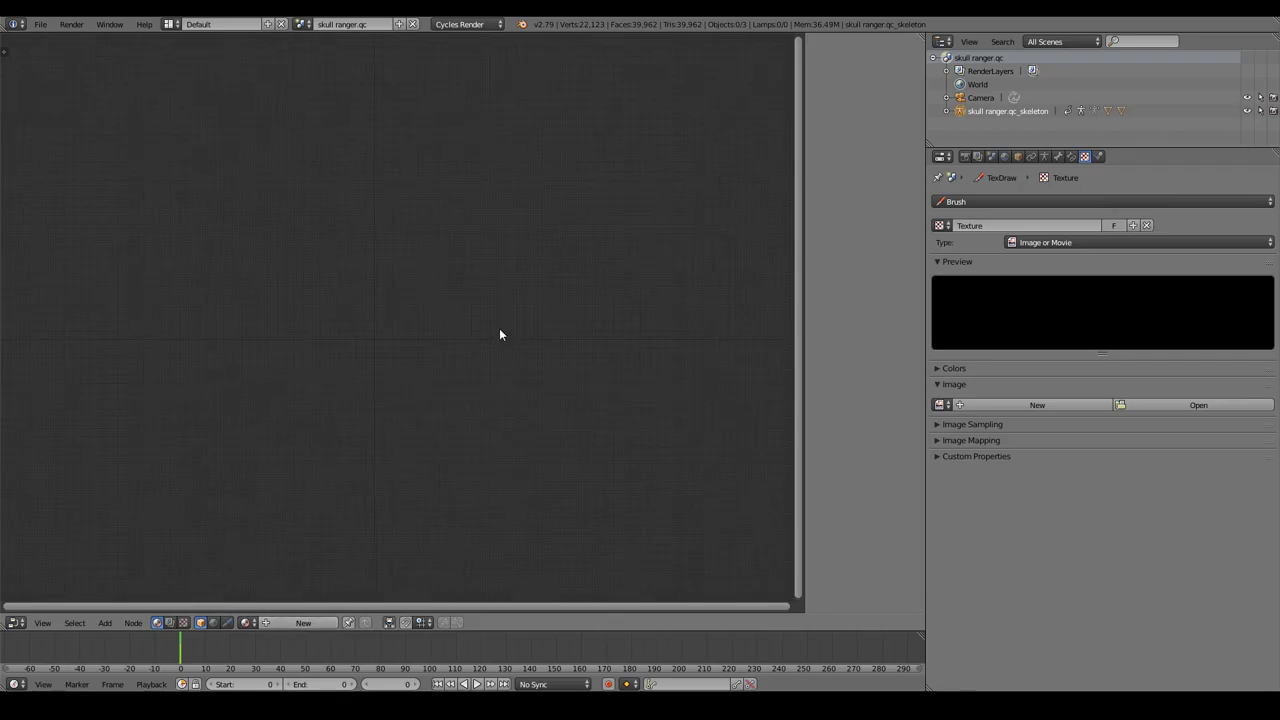
{"action": "mouse_move", "coordinate": [486, 311]}
{"action": "middle_mouse_down", "text": "ctrl"}
{"action": "mouse_move", "coordinate": [557, 301]}
{"action": "mouse_move", "coordinate": [462, 525]}
{"action": "middle_mouse_up", "text": "ctrl"}
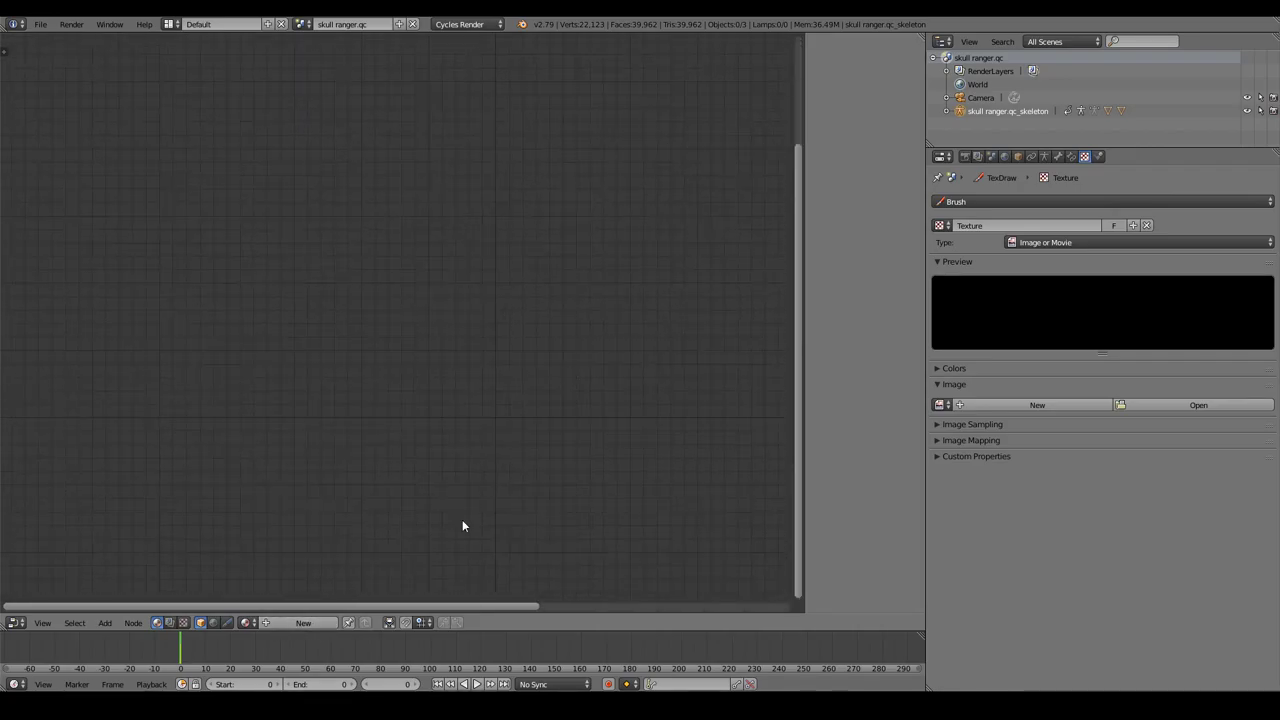
{"action": "left_click", "coordinate": [300, 24]}
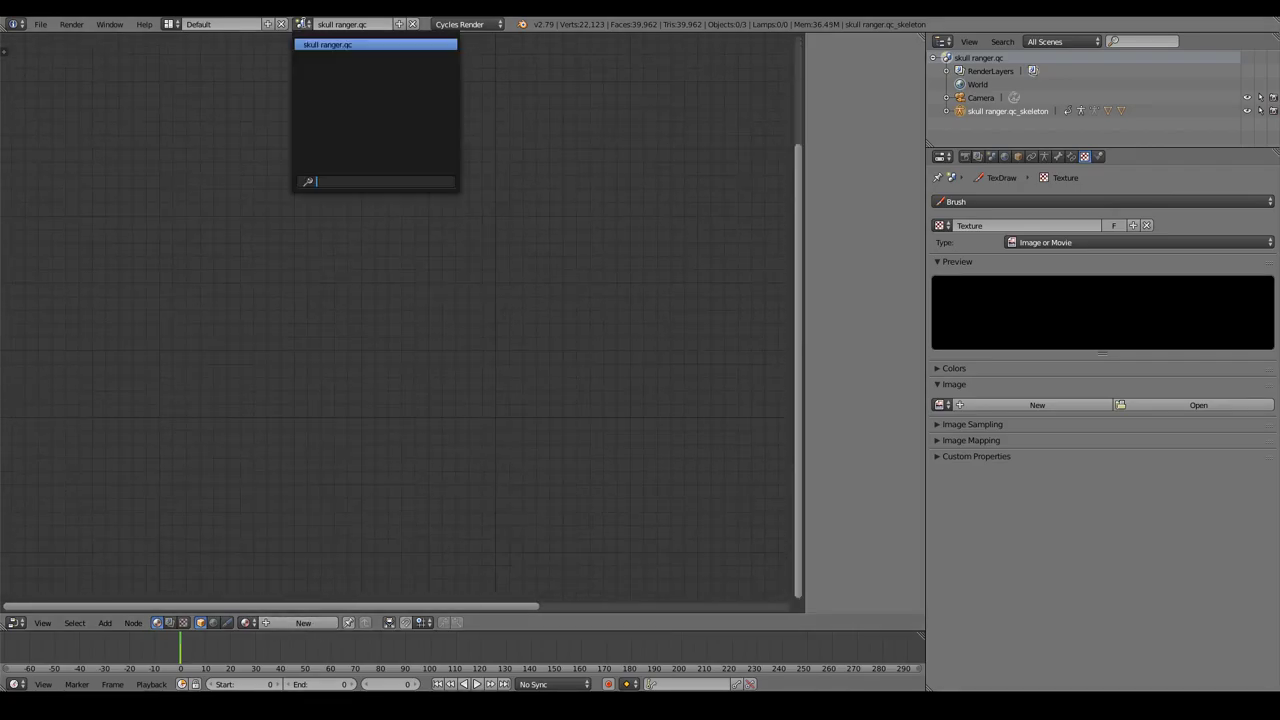
{"action": "left_click", "coordinate": [169, 622]}
{"action": "scroll", "coordinate": [392, 430], "scroll_direction": "down", "scroll_amount": 2}
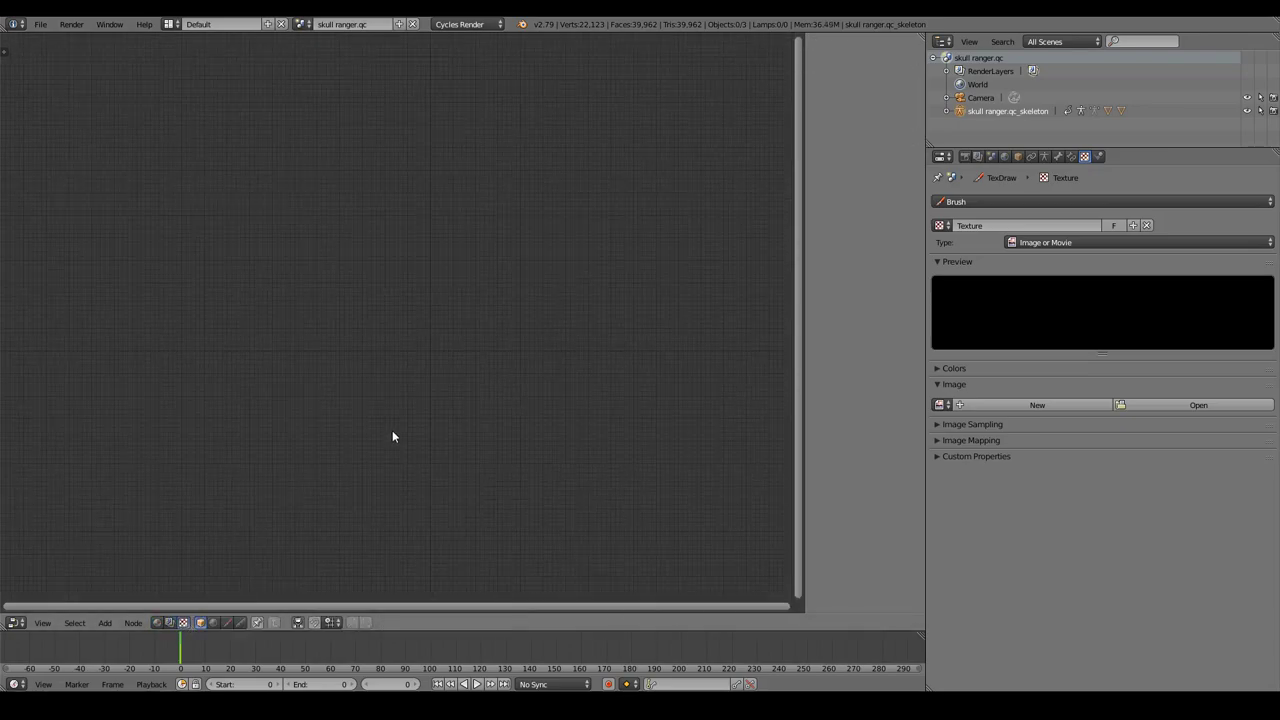
{"action": "scroll", "coordinate": [392, 427], "scroll_direction": "down", "scroll_amount": 2}
{"action": "left_click", "coordinate": [134, 623]}
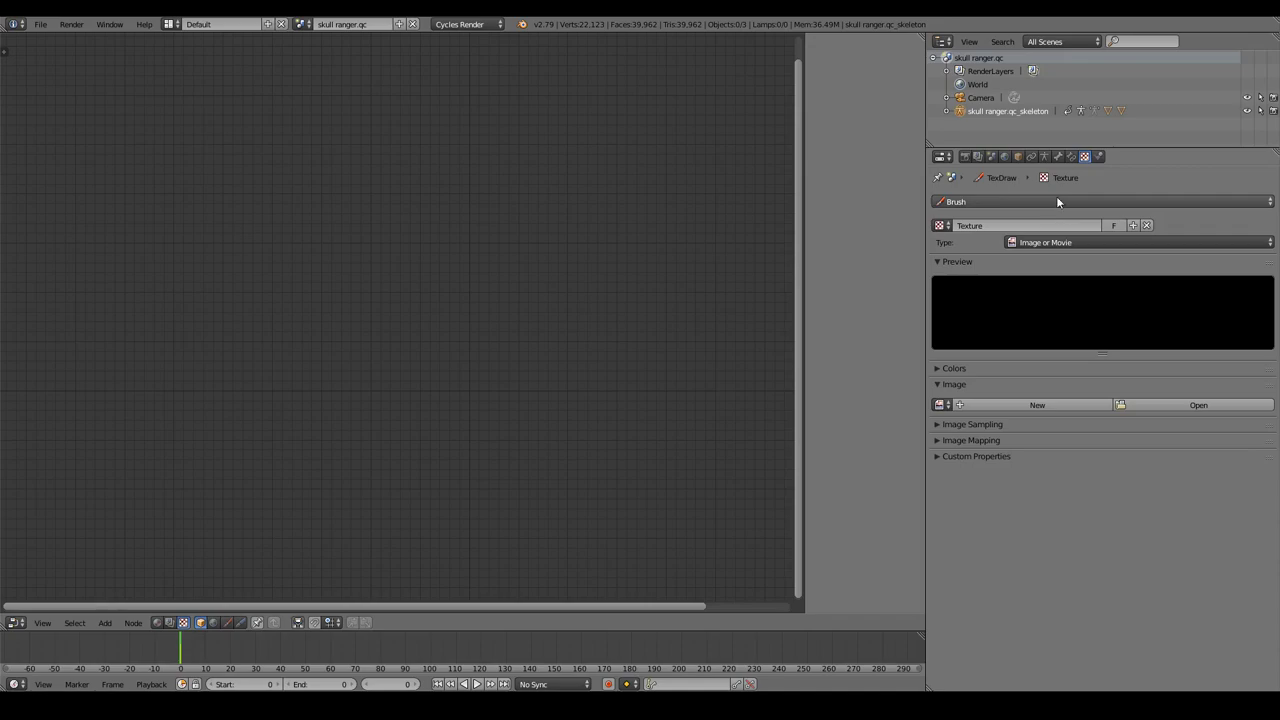
{"action": "scroll", "coordinate": [728, 265], "scroll_direction": "down", "scroll_amount": 2}
Step: Expand the skeleton entry, select the Skull Ranger mesh, and show its material slots
{"action": "left_click", "coordinate": [946, 111]}
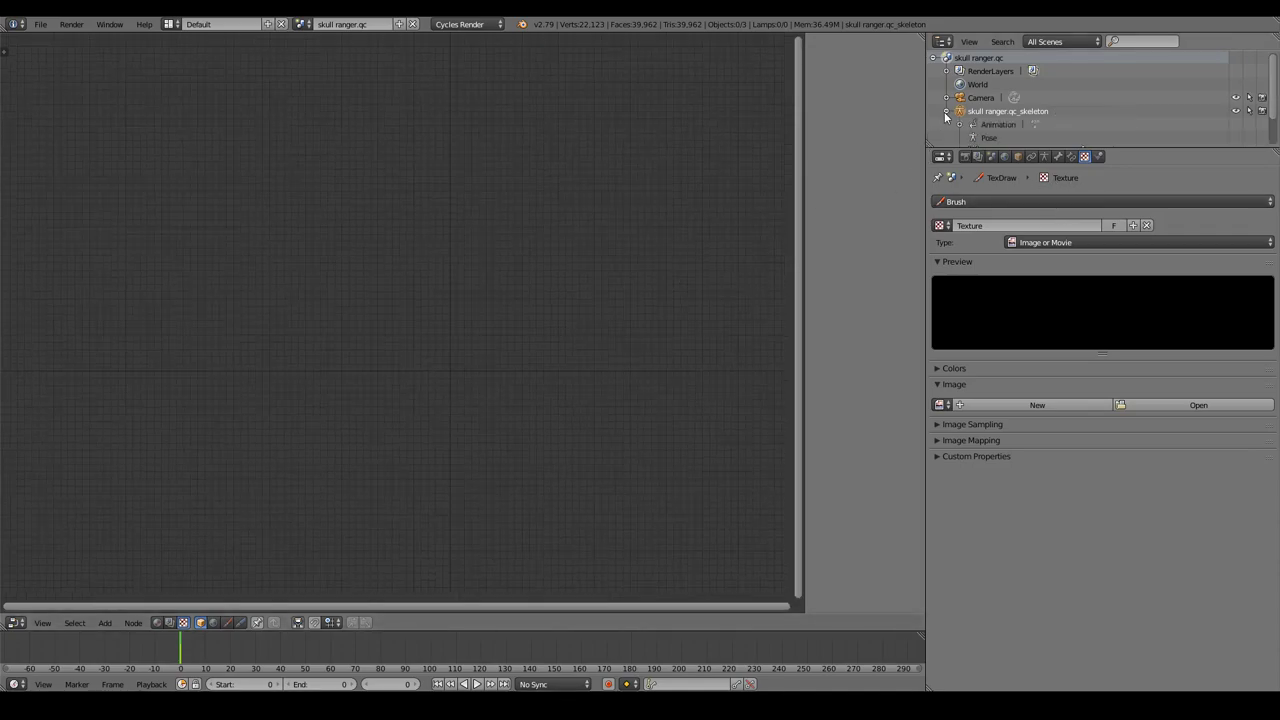
{"action": "scroll", "coordinate": [983, 129], "scroll_direction": "down", "scroll_amount": 2}
{"action": "left_click", "coordinate": [1004, 128]}
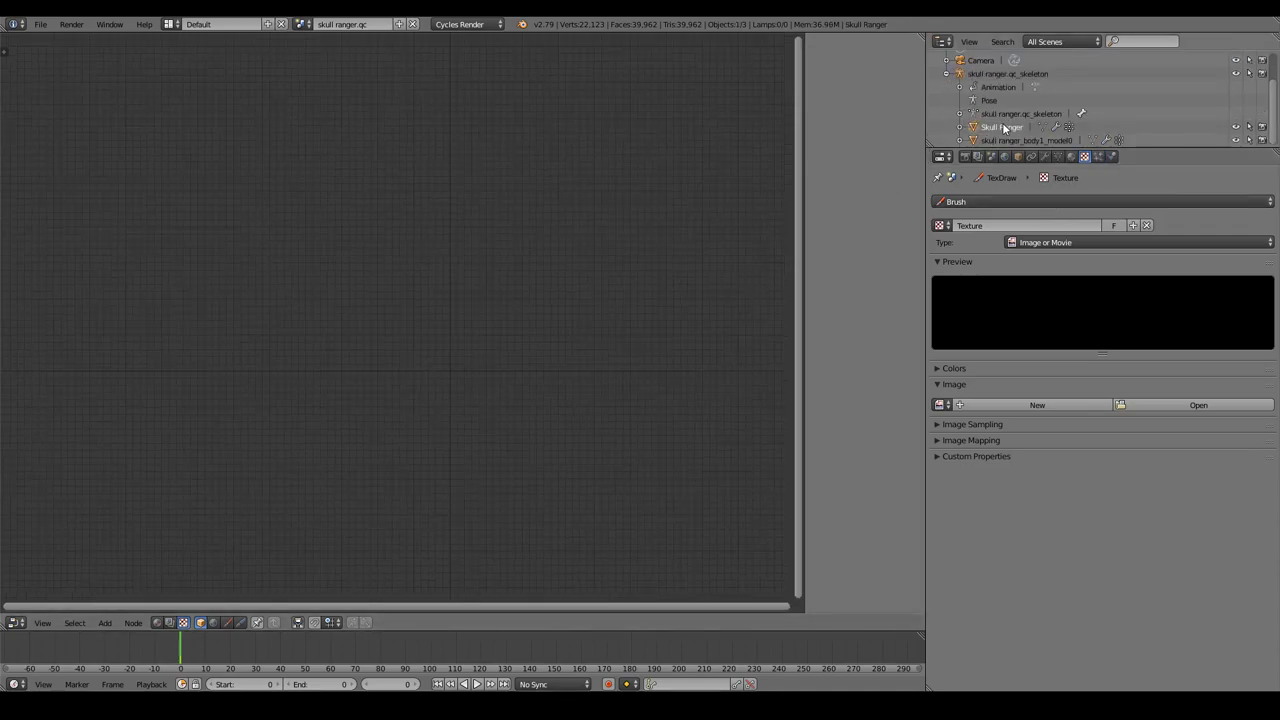
{"action": "left_click", "coordinate": [1071, 156]}
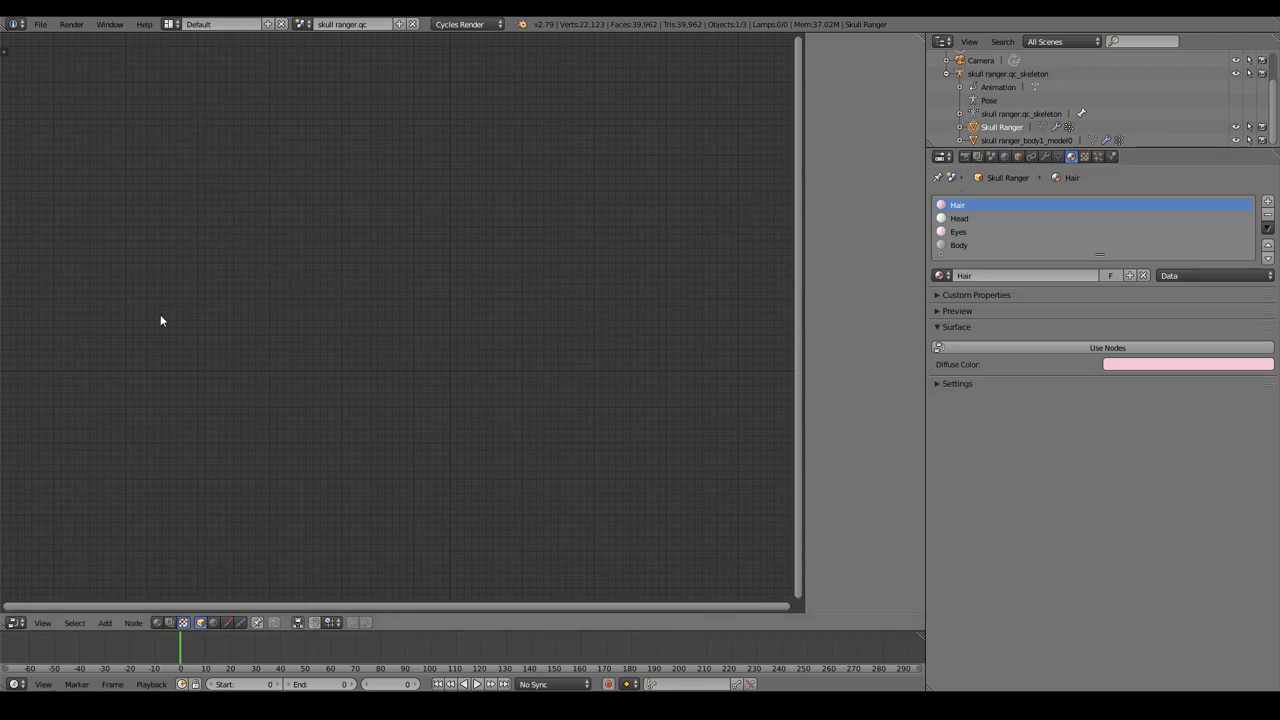
{"action": "scroll", "coordinate": [334, 357], "scroll_direction": "down", "scroll_amount": 1}
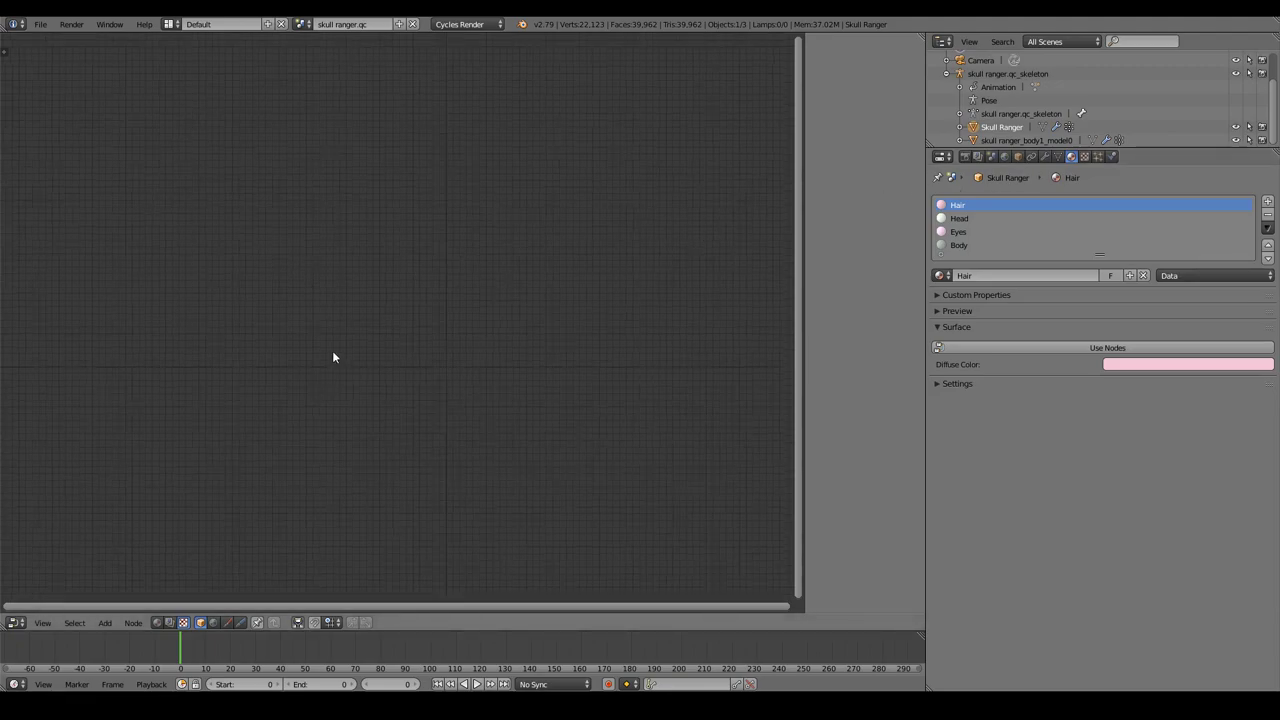
Step: Switch the main area back to the 3D View and enable Use Nodes on the Hair material
{"action": "left_click", "coordinate": [16, 622]}
{"action": "left_click", "coordinate": [40, 606]}
{"action": "scroll", "coordinate": [628, 397], "scroll_direction": "down", "scroll_amount": 3}
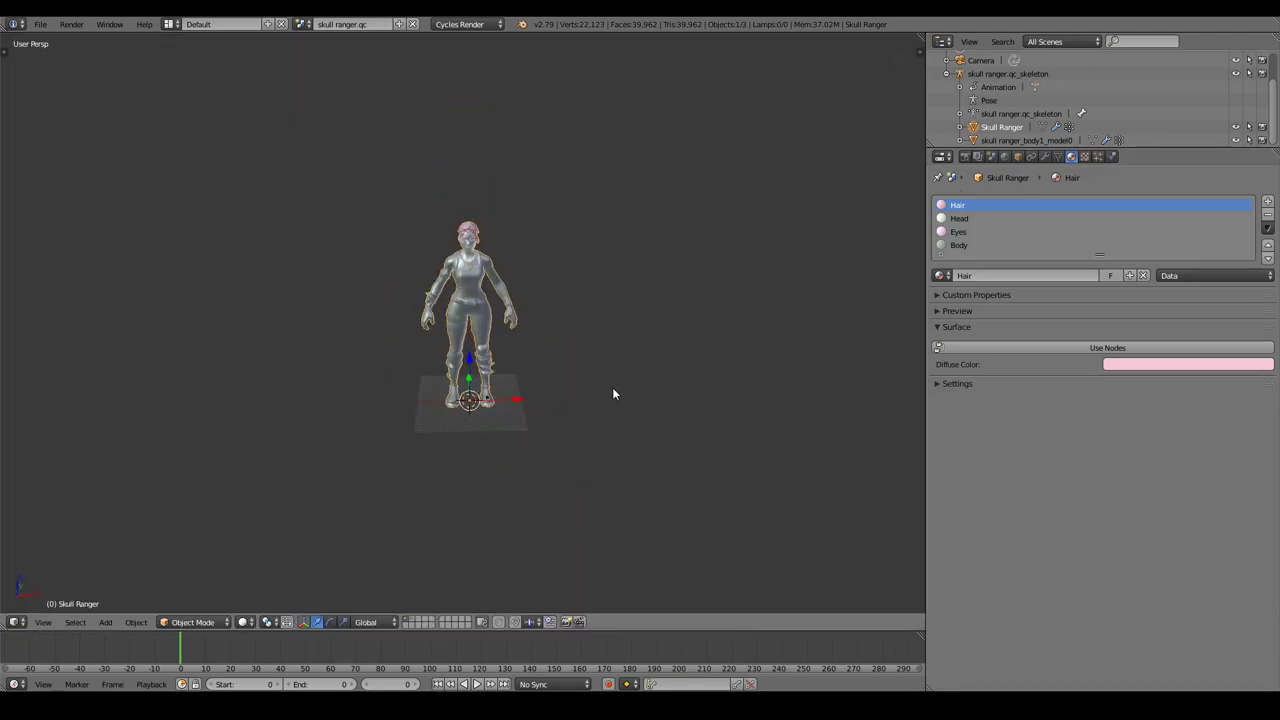
{"action": "scroll", "coordinate": [613, 394], "scroll_direction": "up", "scroll_amount": 3}
{"action": "middle_click_drag", "start_coordinate": [777, 266], "coordinate": [780, 366]}
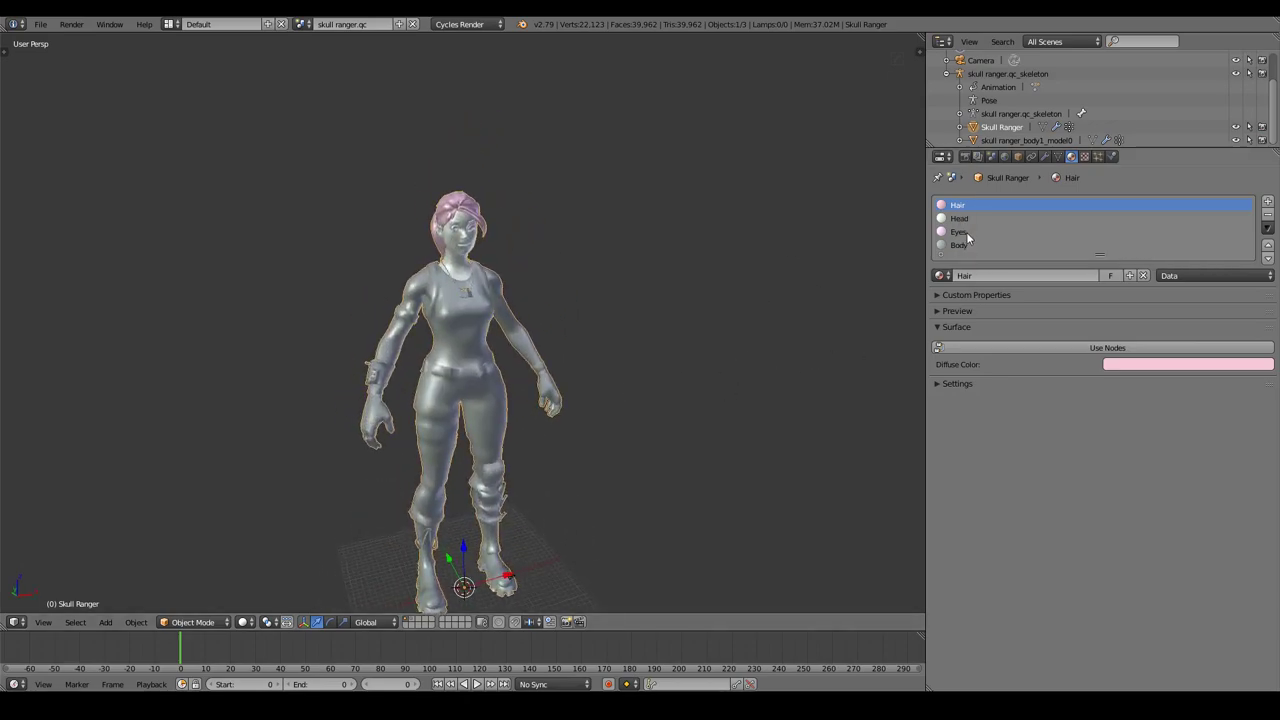
{"action": "left_click", "coordinate": [1010, 348]}
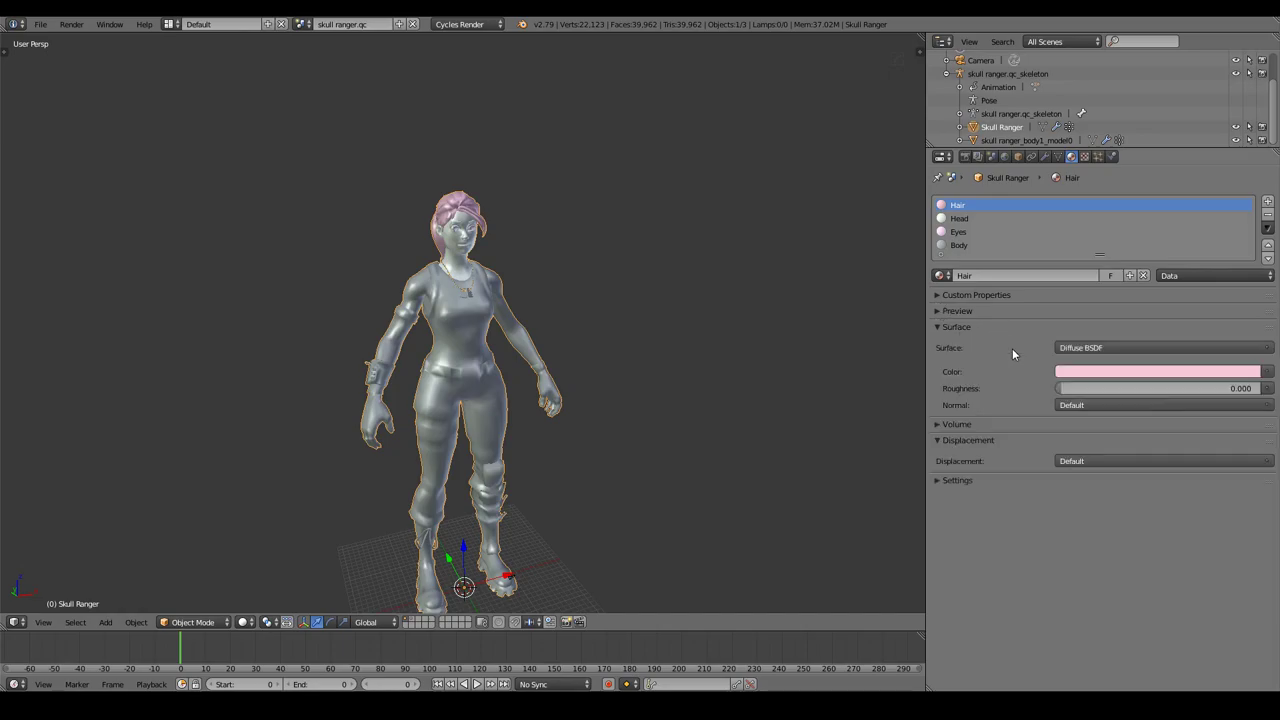
{"action": "left_click", "coordinate": [15, 622]}
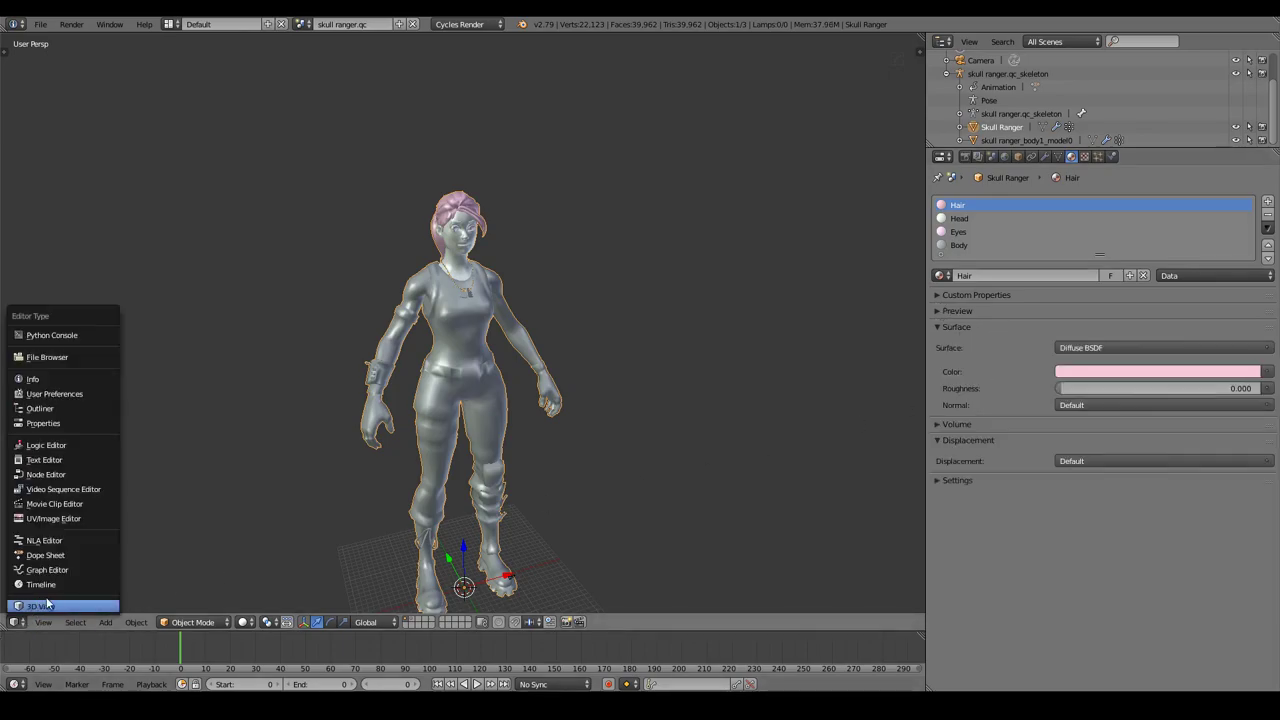
Step: Show the Hair material's shader nodes and delete the Diffuse BSDF node
{"action": "left_click", "coordinate": [50, 474]}
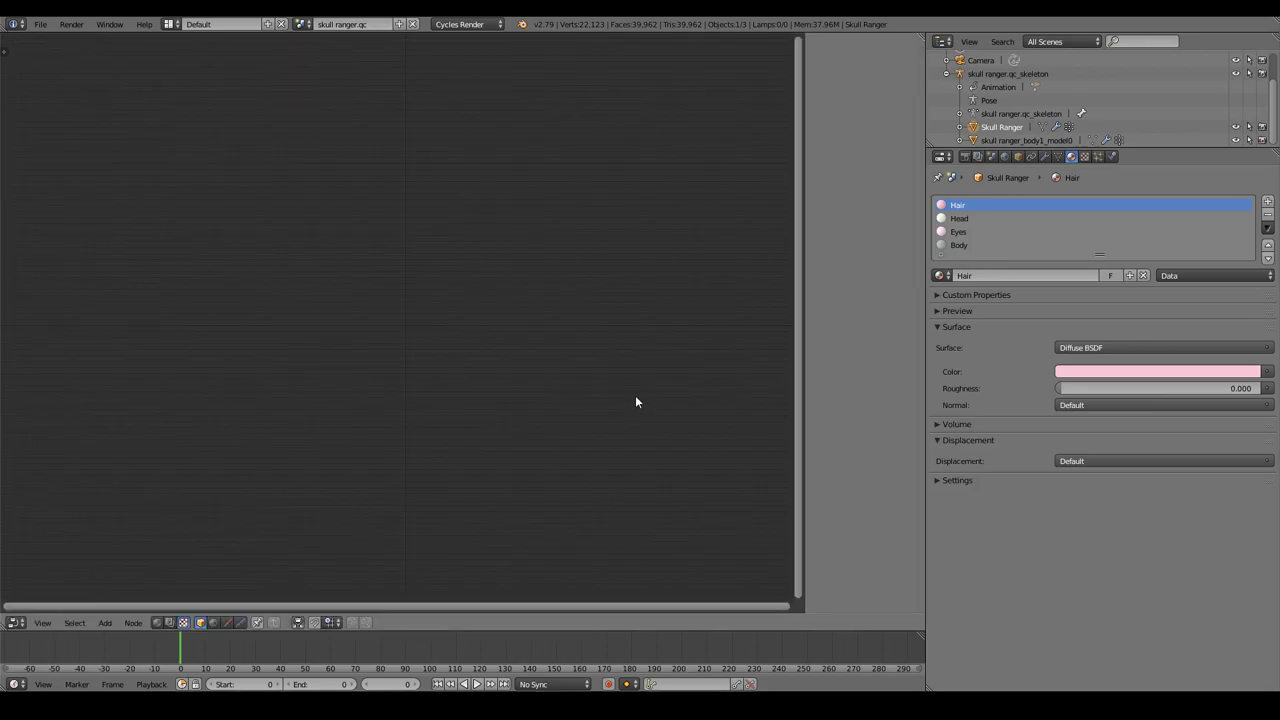
{"action": "left_click", "coordinate": [157, 623]}
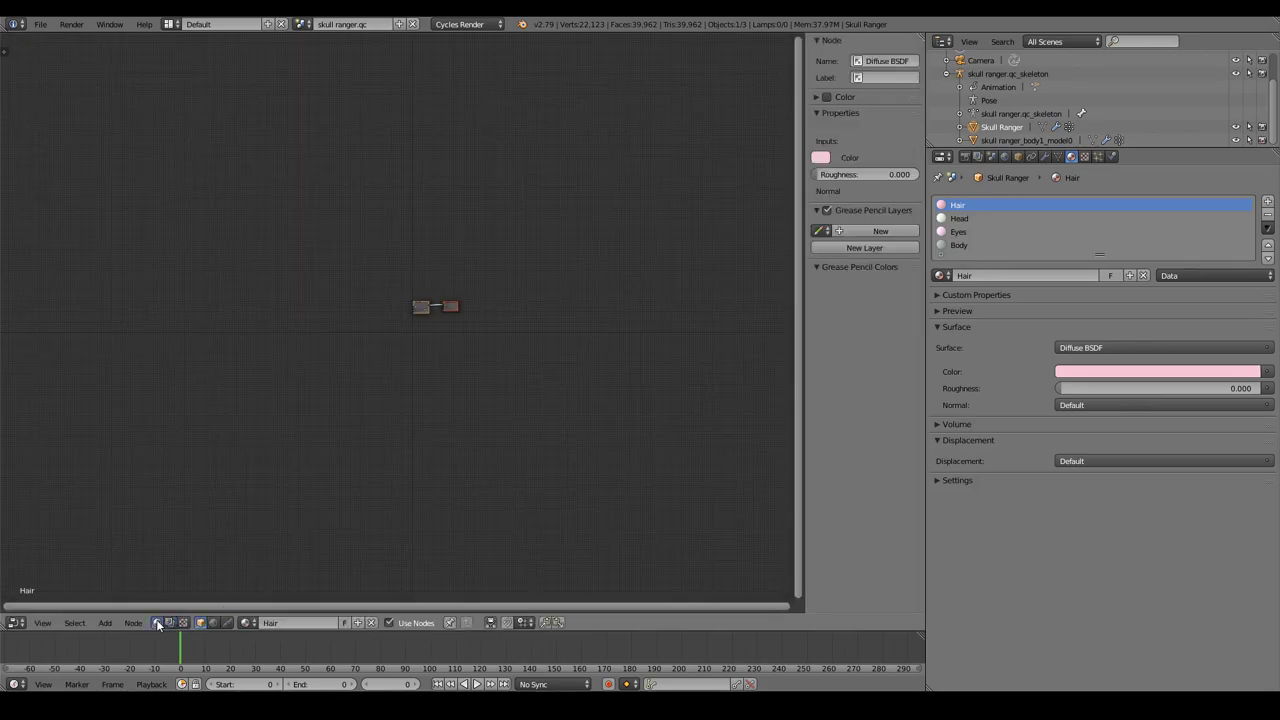
{"action": "scroll", "coordinate": [540, 300], "scroll_direction": "up", "scroll_amount": 5}
{"action": "scroll", "coordinate": [446, 311], "scroll_direction": "up", "scroll_amount": 4}
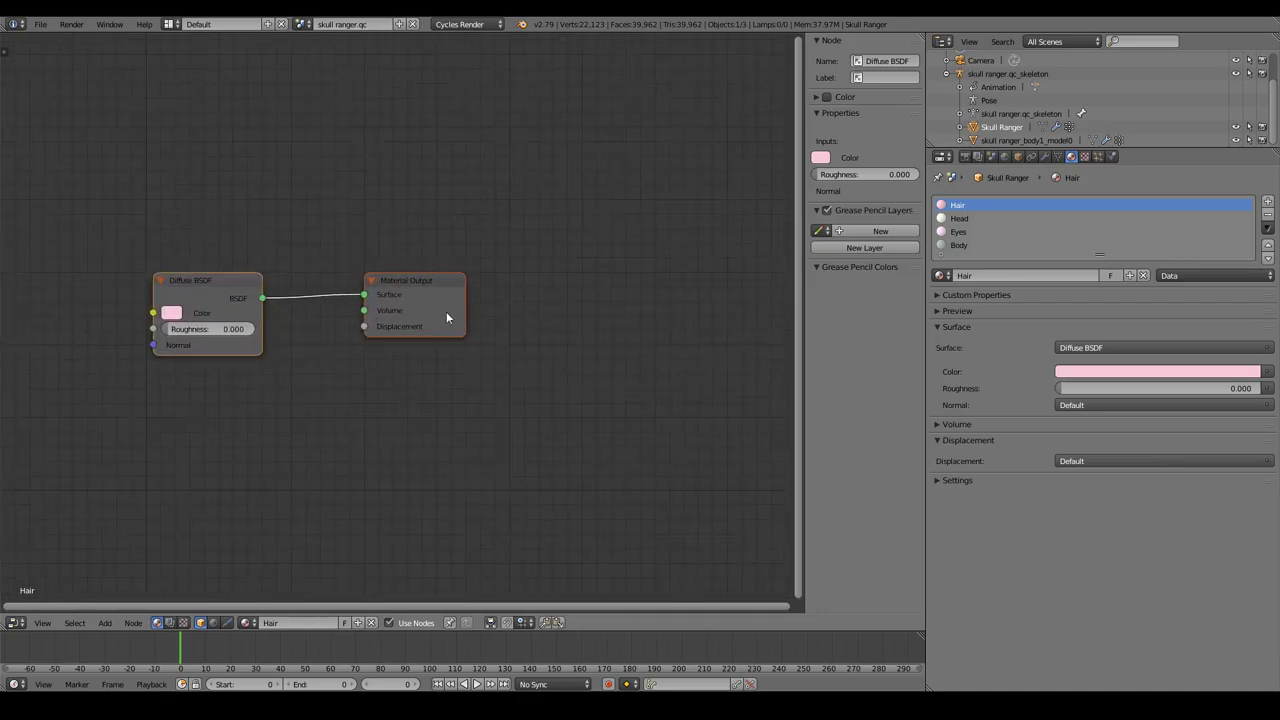
{"action": "scroll", "coordinate": [551, 252], "scroll_direction": "up", "scroll_amount": 1}
{"action": "scroll", "coordinate": [551, 252], "scroll_direction": "up", "scroll_amount": 1}
{"action": "left_click", "coordinate": [341, 219]}
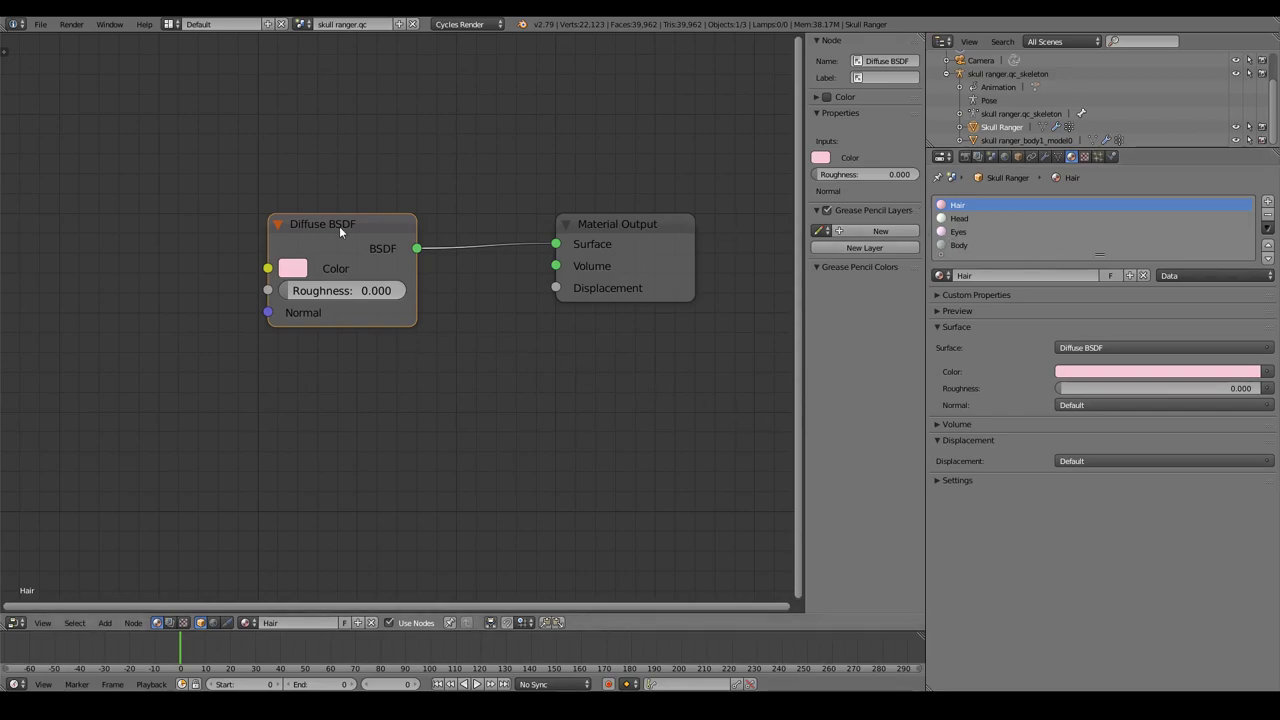
{"action": "key", "text": "x"}
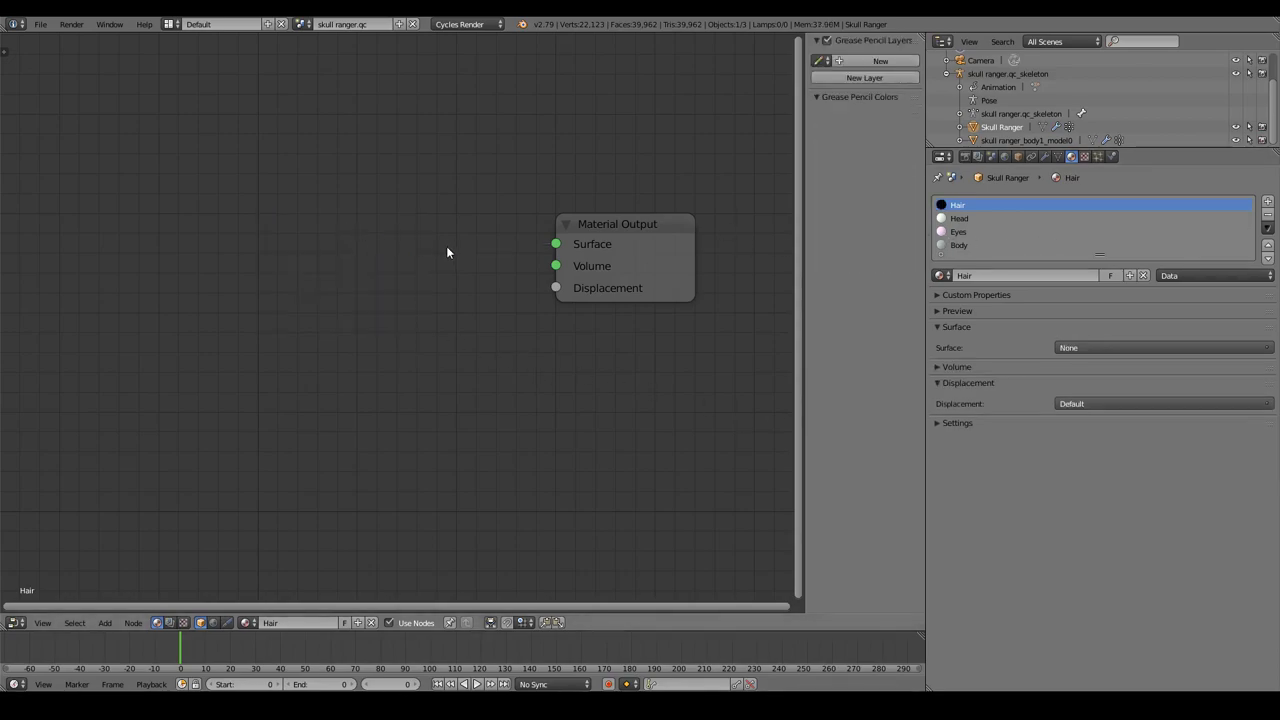
Step: Add a Principled BSDF and connect it to the Material Output Surface
{"action": "key", "text": "shift+a"}
{"action": "left_click", "coordinate": [446, 247]}
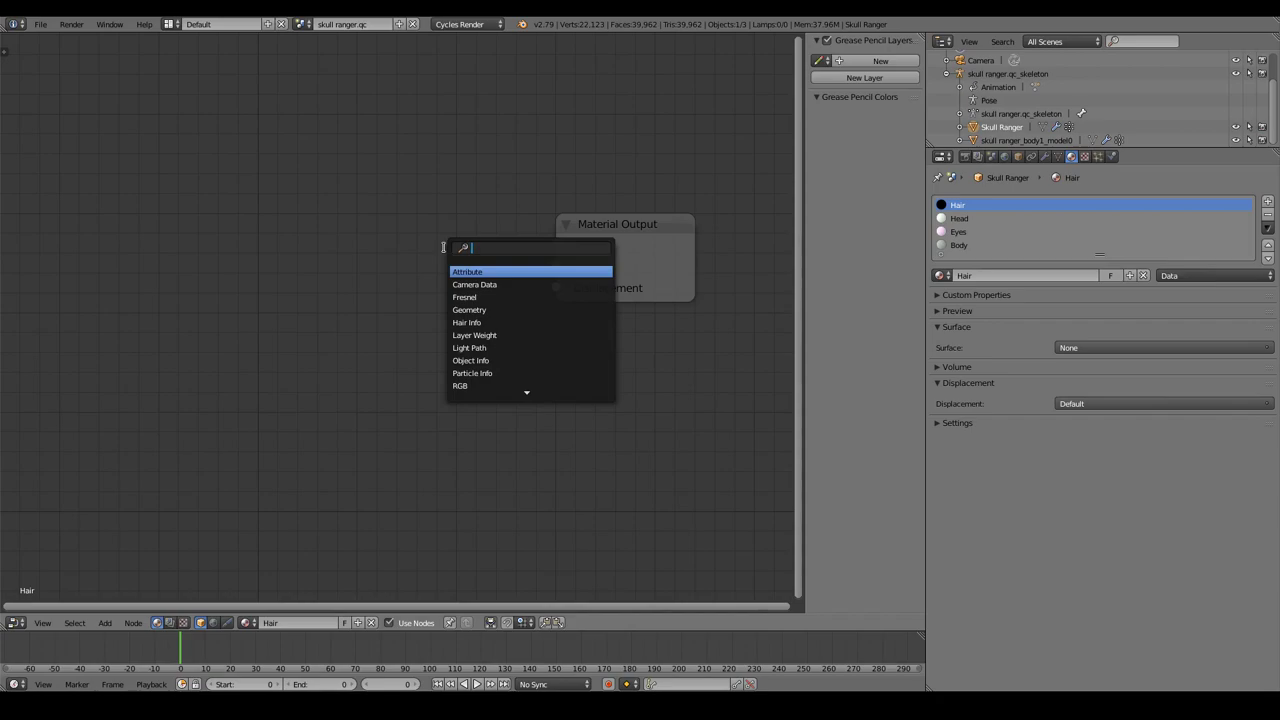
{"action": "type", "text": "pri"}
{"action": "key", "text": "Return"}
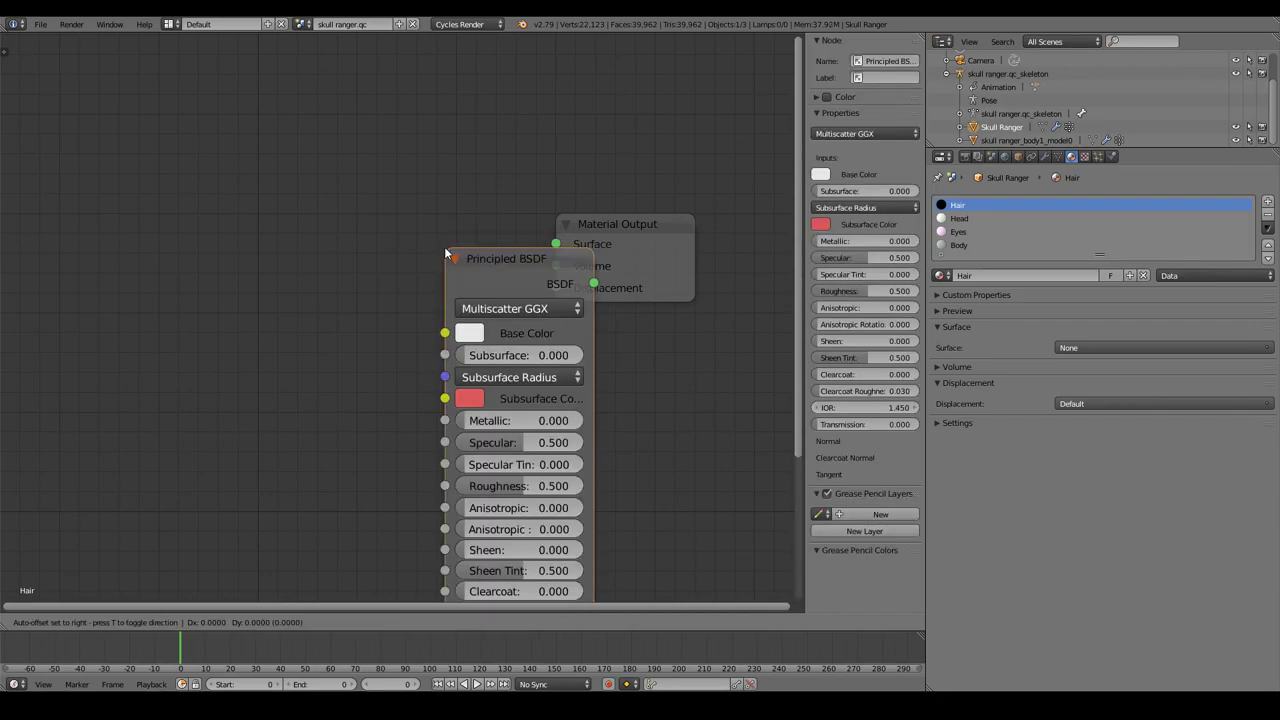
{"action": "left_click", "coordinate": [380, 196]}
{"action": "left_click_drag", "start_coordinate": [526, 214], "coordinate": [556, 244]}
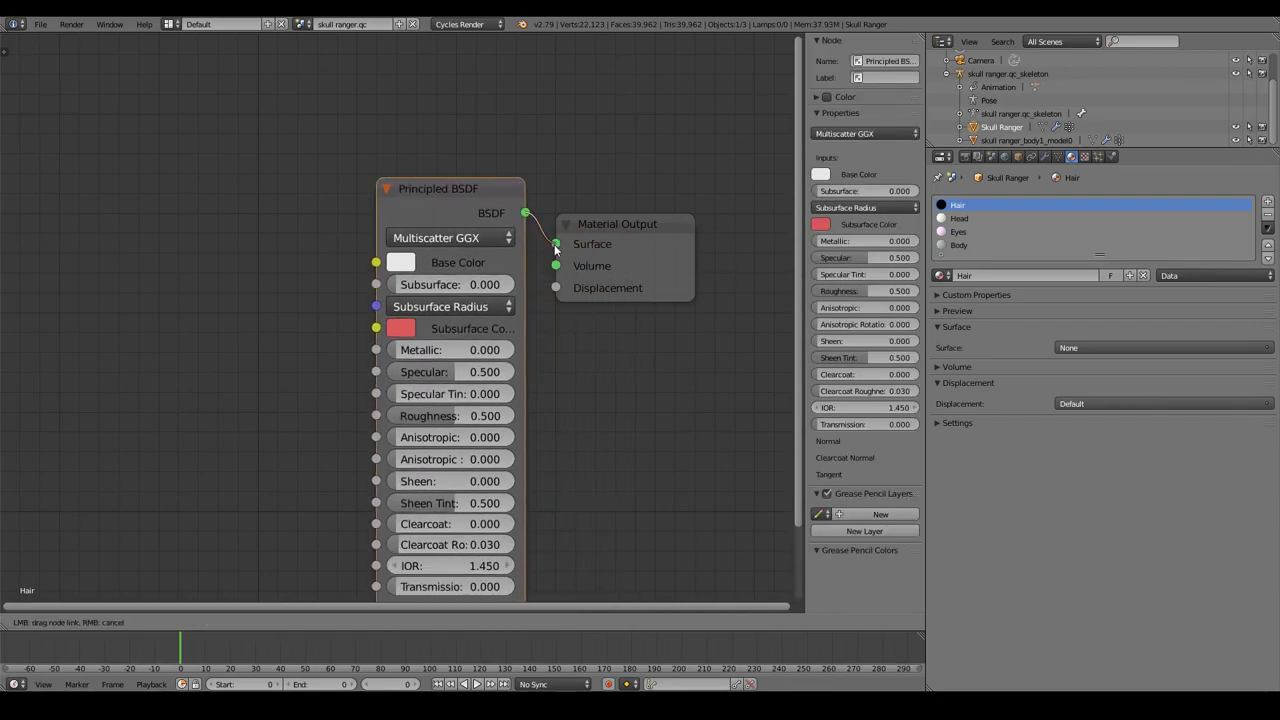
{"action": "scroll", "coordinate": [604, 466], "scroll_direction": "down", "scroll_amount": 2}
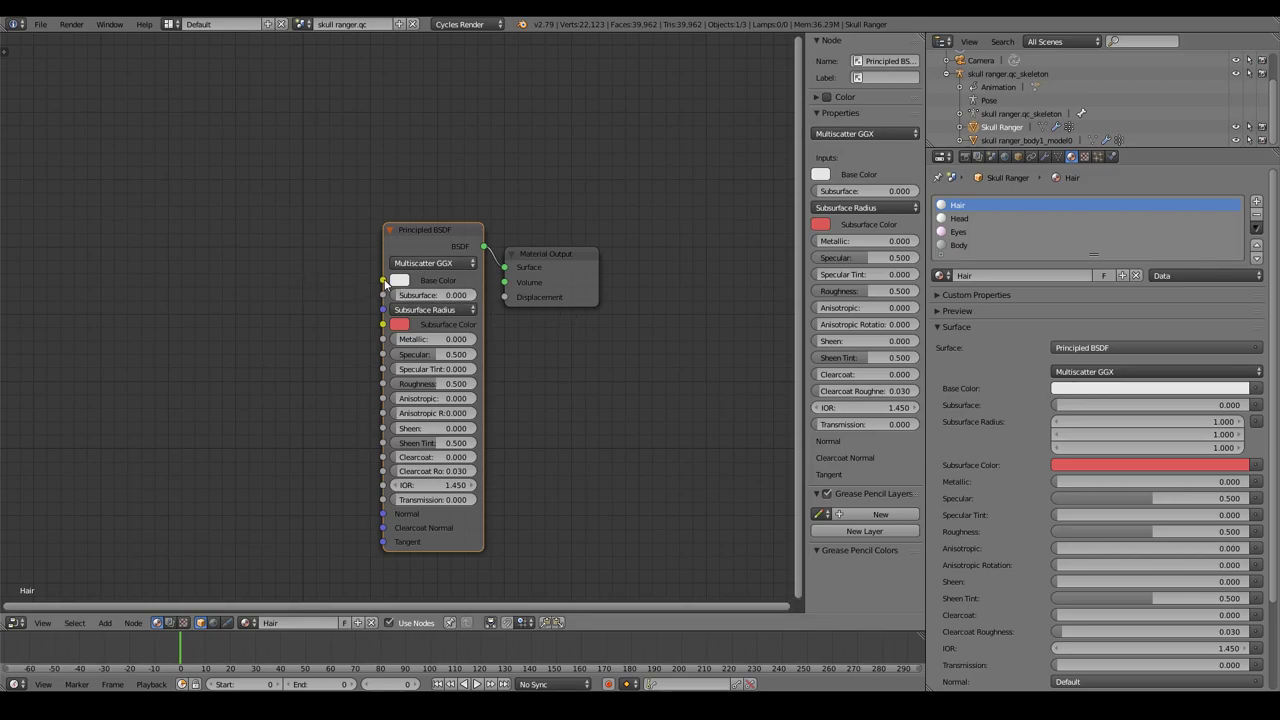
Step: Add an Image Texture node and link its Color to the Principled BSDF Base Color
{"action": "key", "text": "shift+a"}
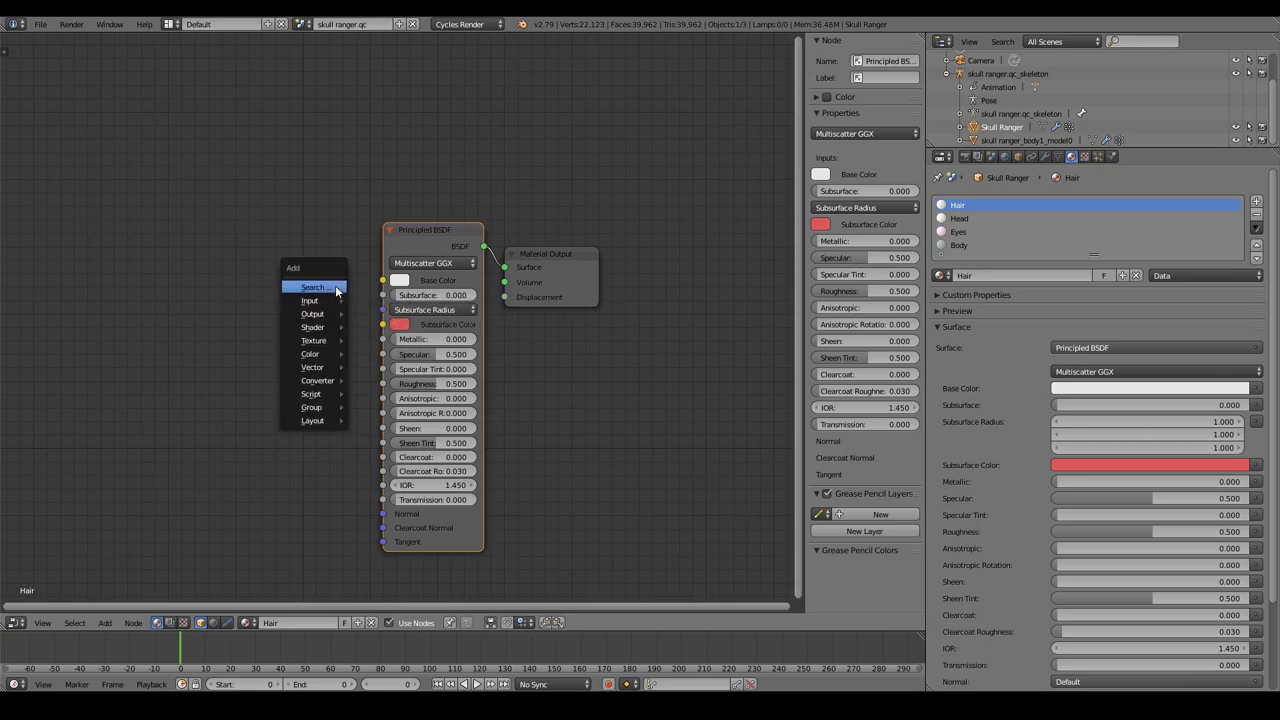
{"action": "left_click", "coordinate": [337, 288]}
{"action": "type", "text": "t"}
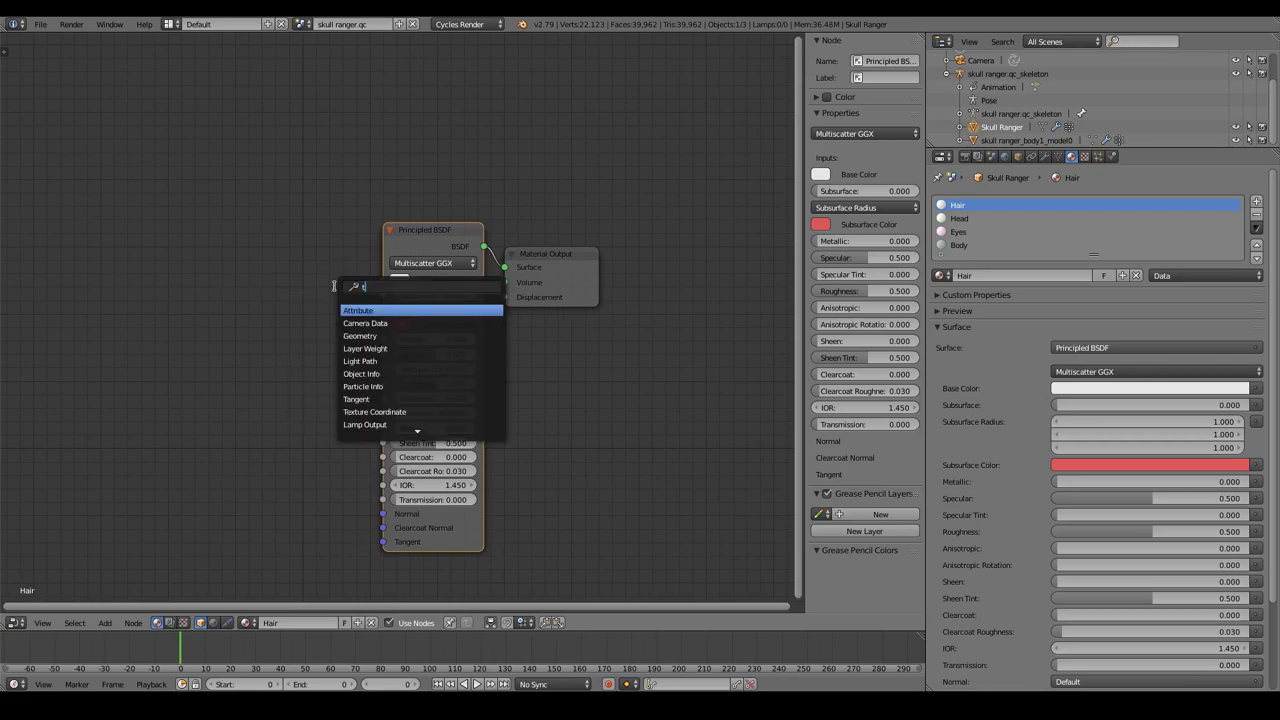
{"action": "type", "text": "exture"}
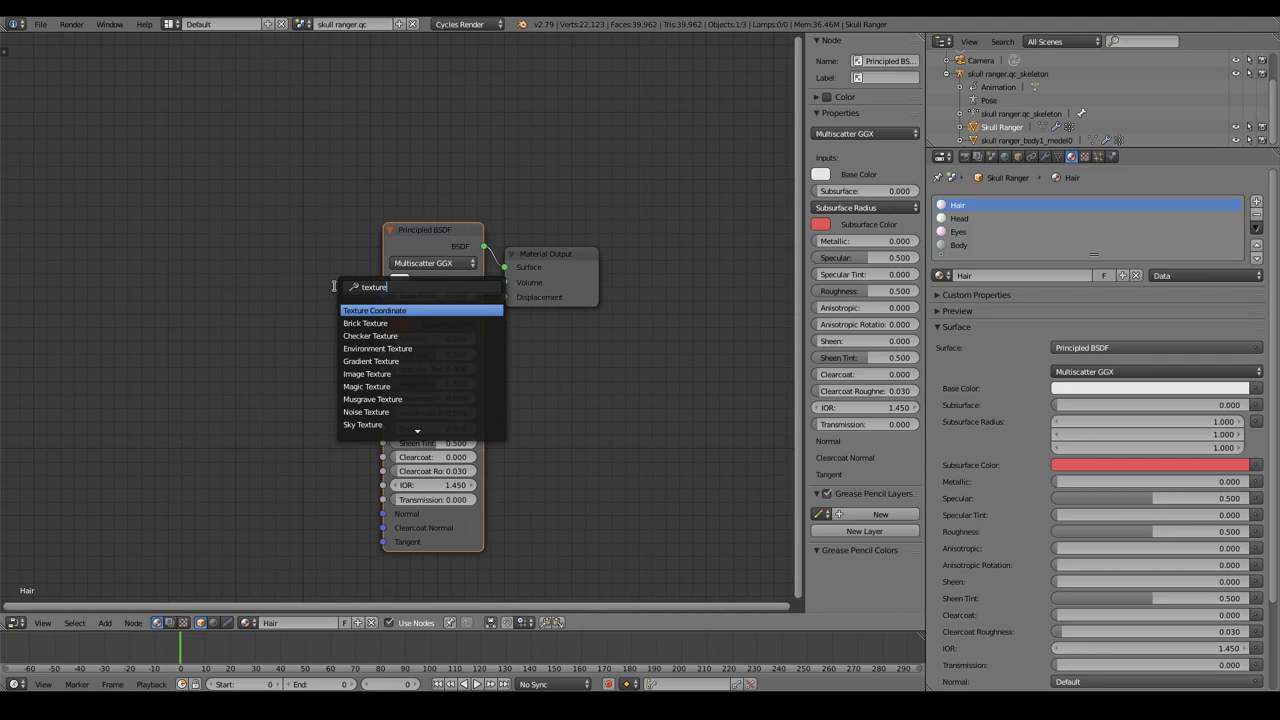
{"action": "left_click", "coordinate": [367, 373]}
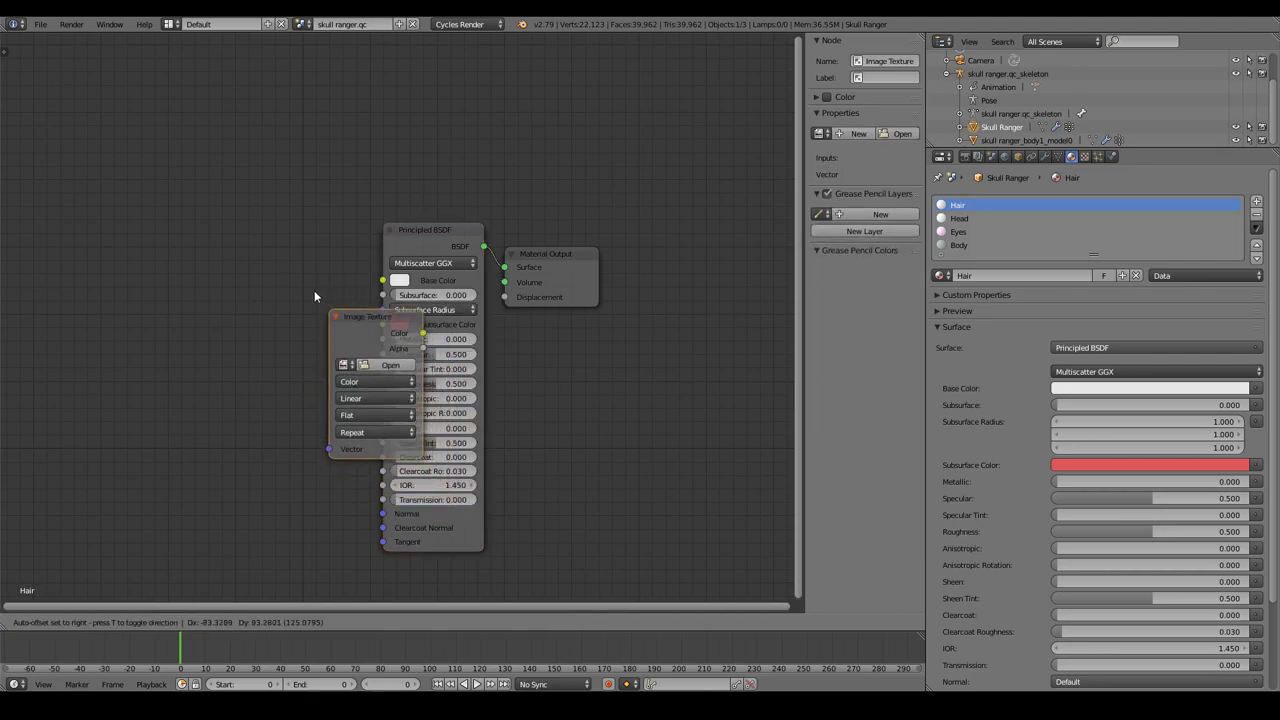
{"action": "left_click", "coordinate": [188, 207]}
{"action": "left_click_drag", "start_coordinate": [297, 250], "coordinate": [385, 281]}
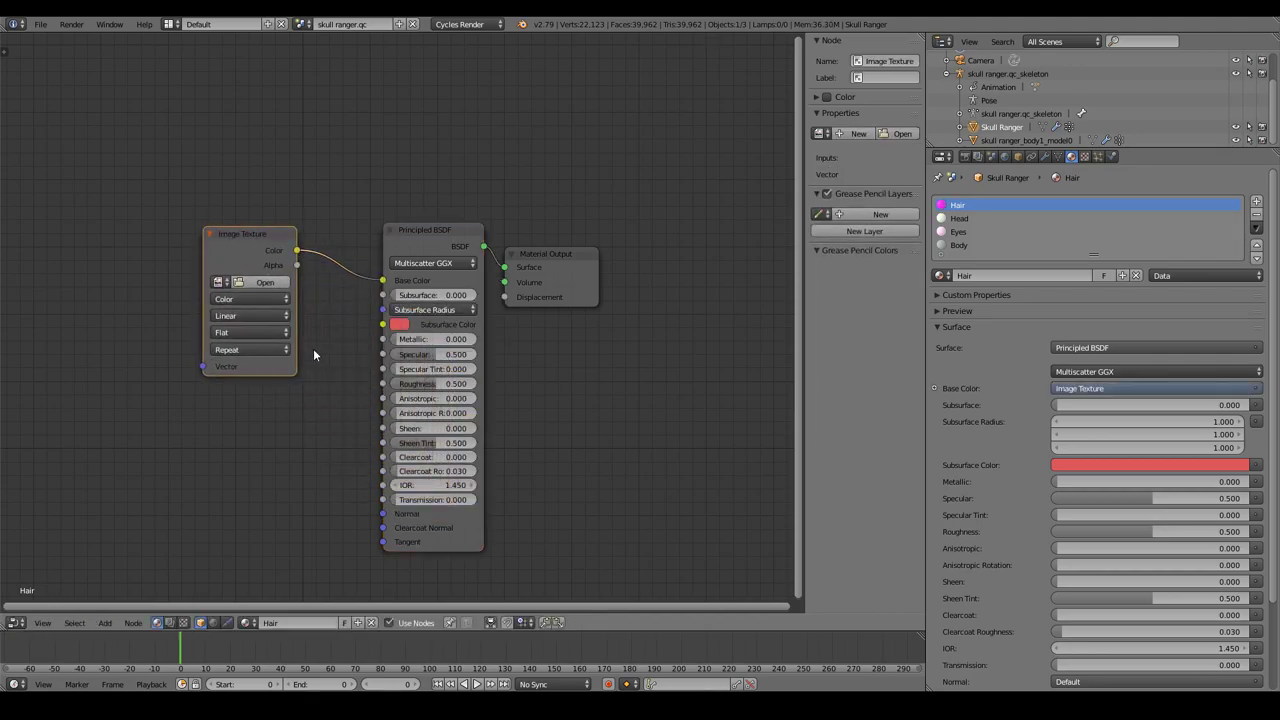
{"action": "middle_click_drag", "start_coordinate": [313, 348], "coordinate": [380, 327]}
{"action": "scroll", "coordinate": [380, 327], "scroll_direction": "down", "scroll_amount": 2}
Step: Load Hair_D.jpg from Desktop\Fornite into the Image Texture node
{"action": "left_click", "coordinate": [364, 281]}
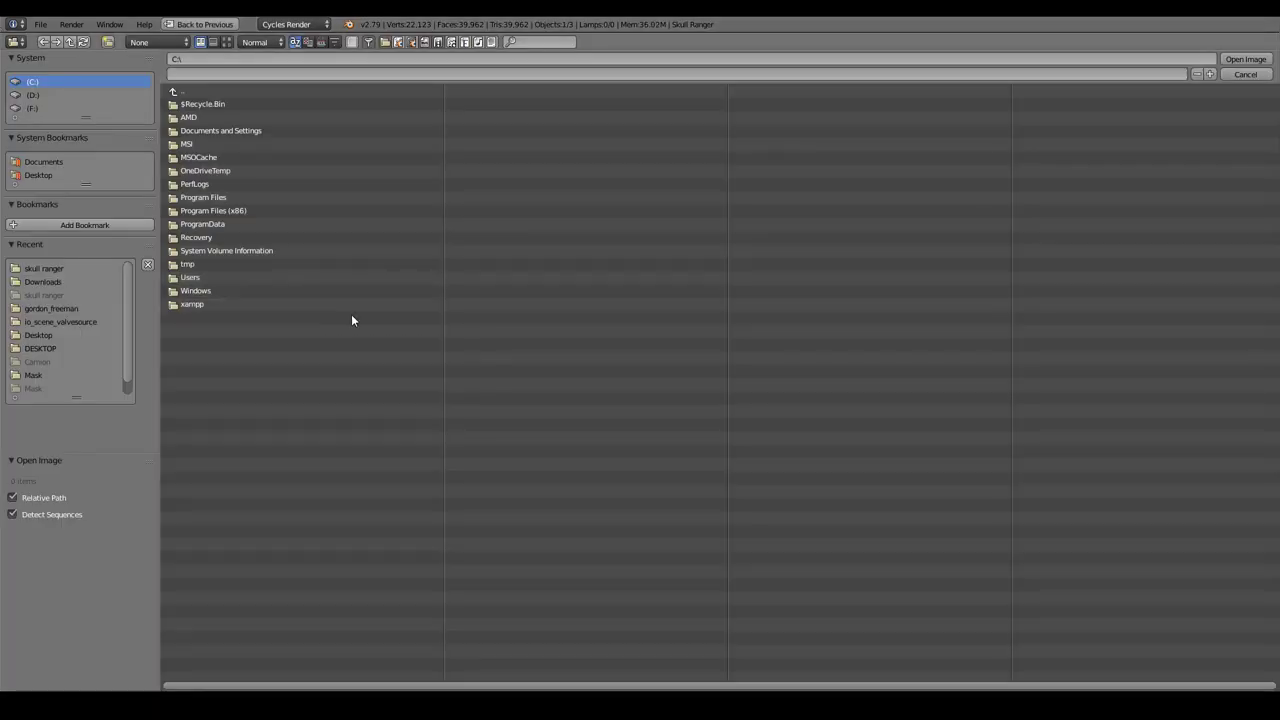
{"action": "left_click", "coordinate": [38, 335]}
{"action": "left_click", "coordinate": [189, 144]}
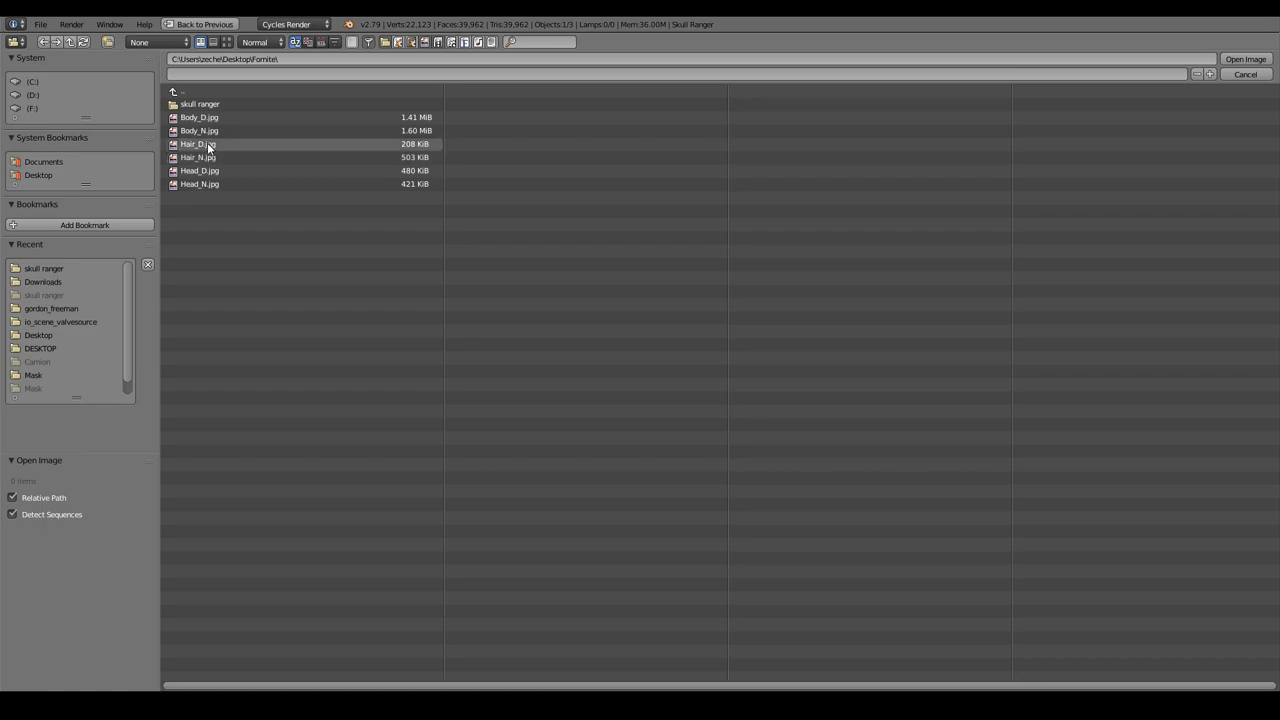
{"action": "left_click", "coordinate": [207, 146]}
{"action": "left_click", "coordinate": [1245, 59]}
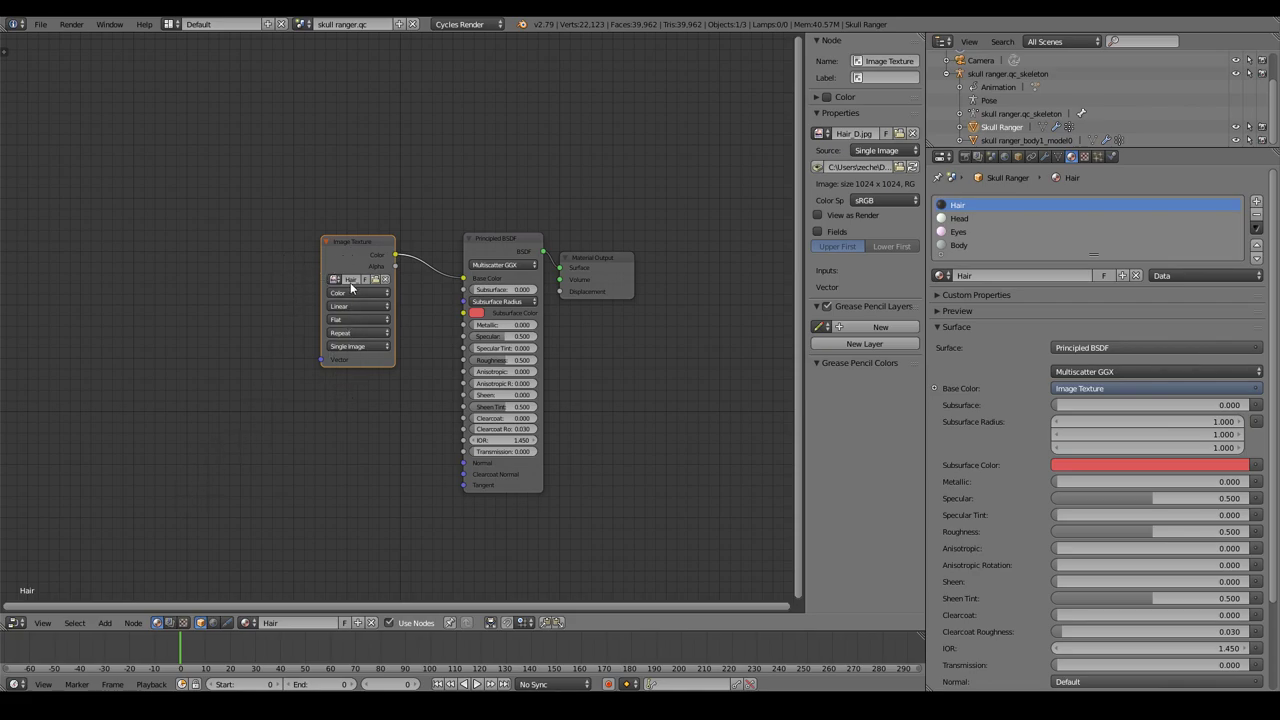
Step: Duplicate the Image Texture node and set the copy's colour space to Non-Color Data
{"action": "key", "text": "shift+d"}
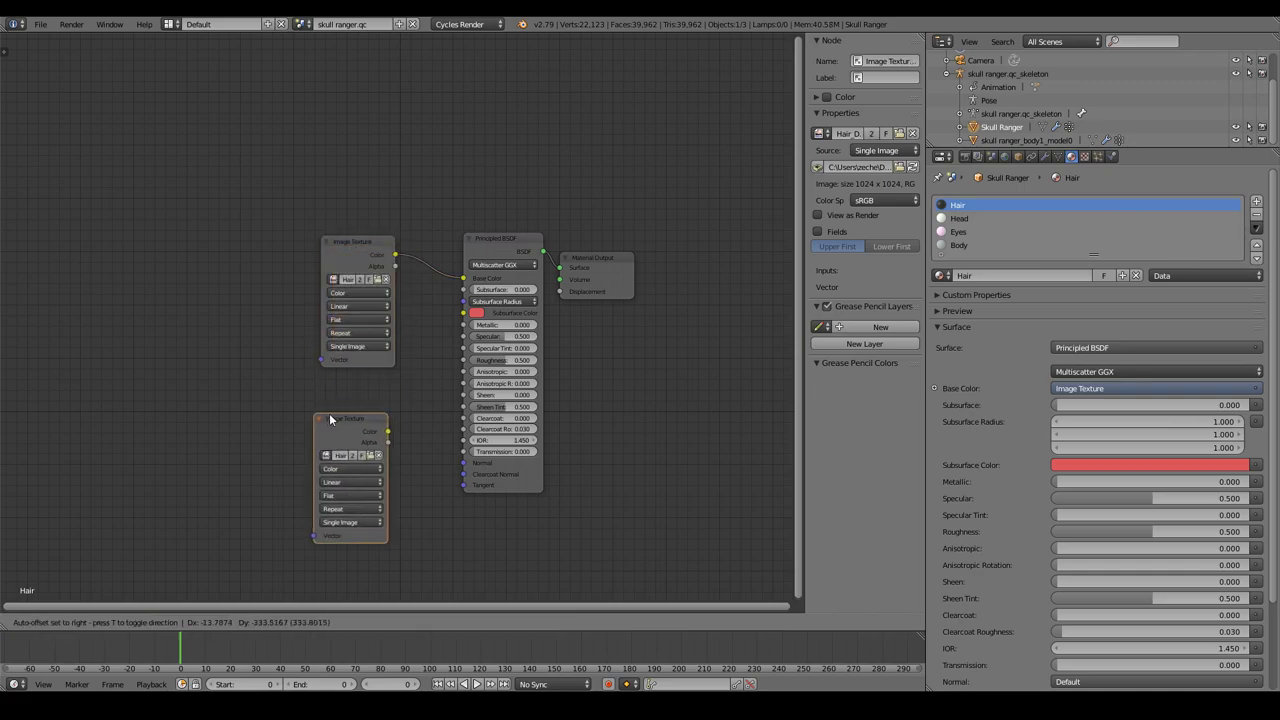
{"action": "left_click", "coordinate": [334, 413]}
{"action": "left_click", "coordinate": [352, 460]}
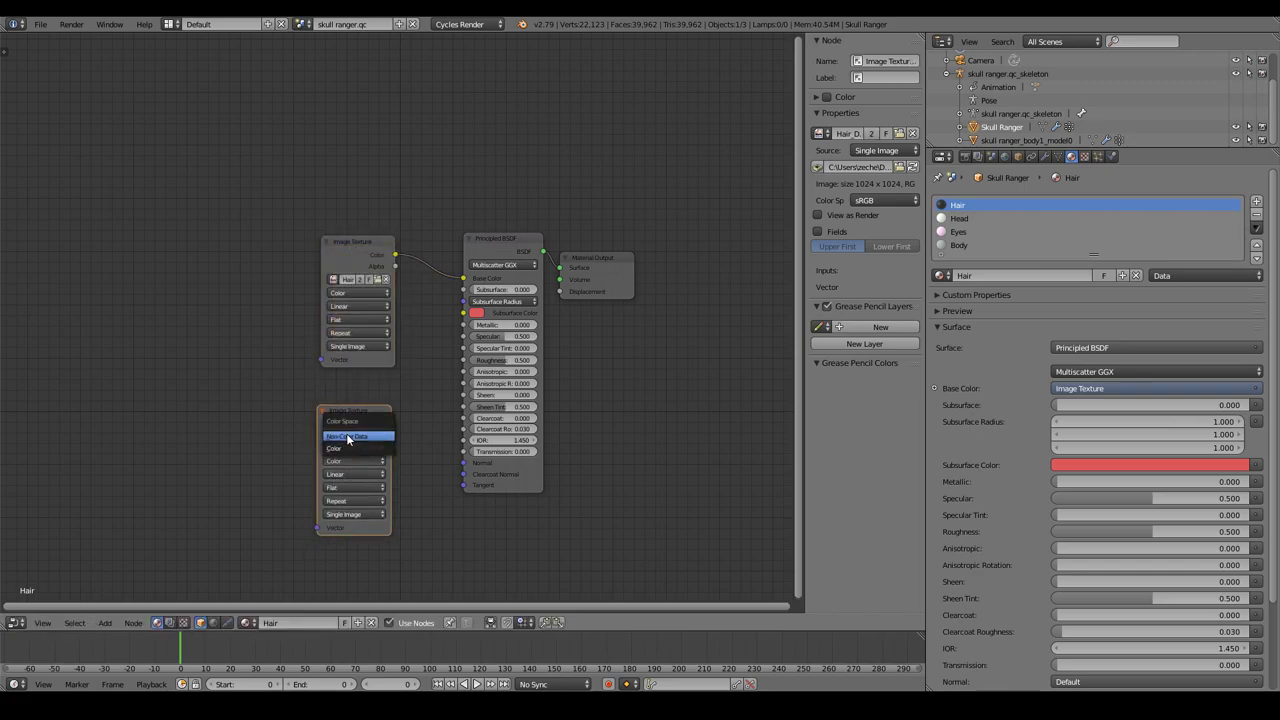
{"action": "left_click", "coordinate": [348, 437]}
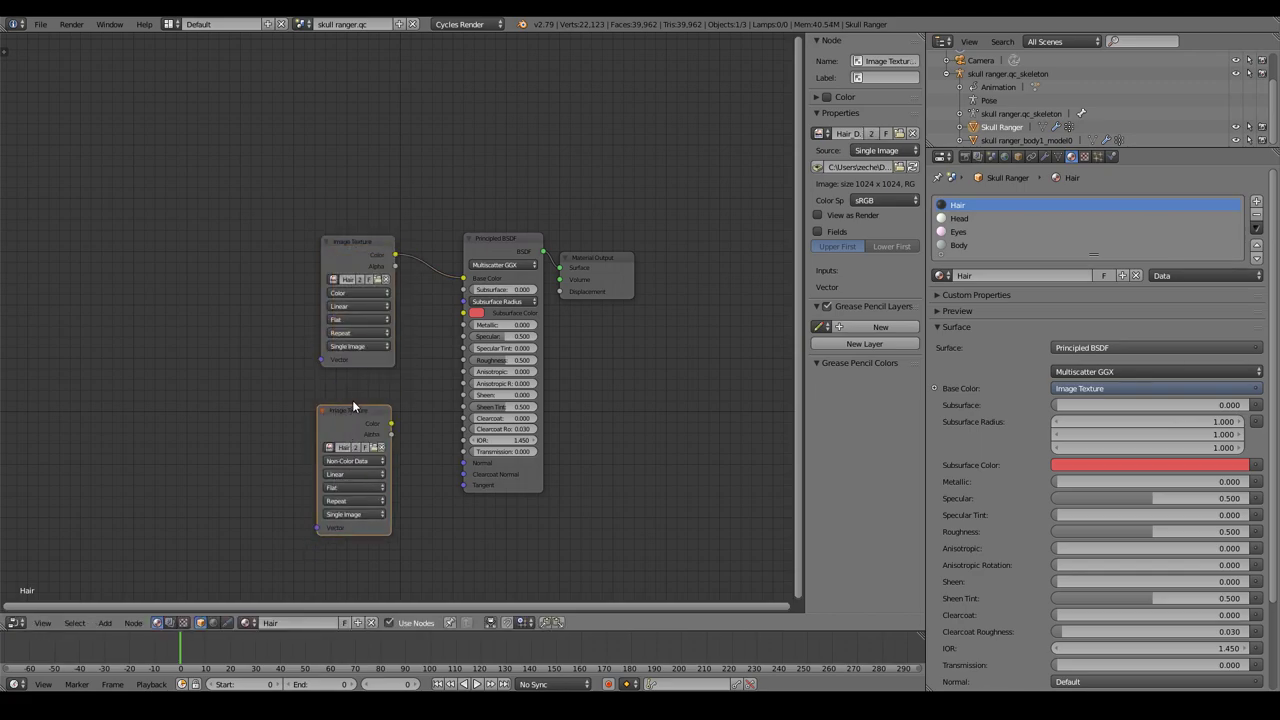
{"action": "mouse_move", "coordinate": [354, 410]}
{"action": "left_mouse_down"}
{"action": "mouse_move", "coordinate": [180, 374]}
{"action": "mouse_move", "coordinate": [207, 392]}
{"action": "left_mouse_up"}
Step: Add a Normal Map node fed by the second texture and plug it into the shader's Normal
{"action": "key", "text": "shift+a"}
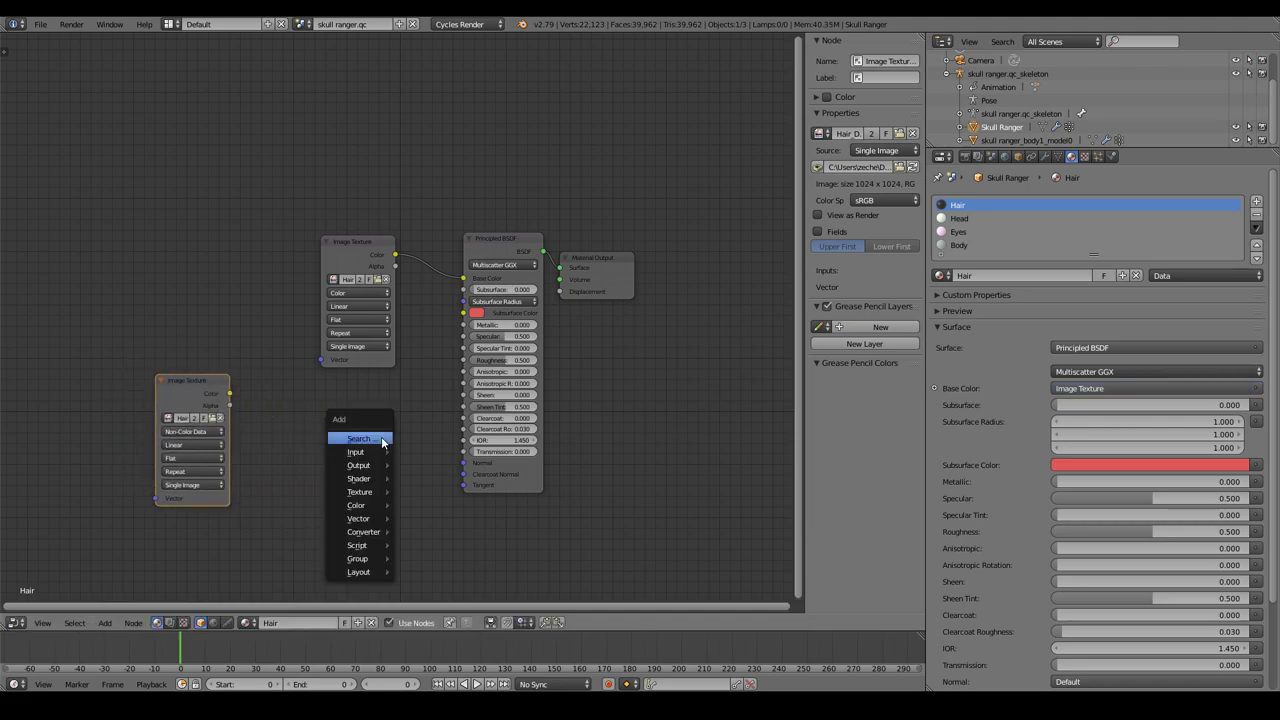
{"action": "left_click", "coordinate": [378, 436]}
{"action": "type", "text": "norm"}
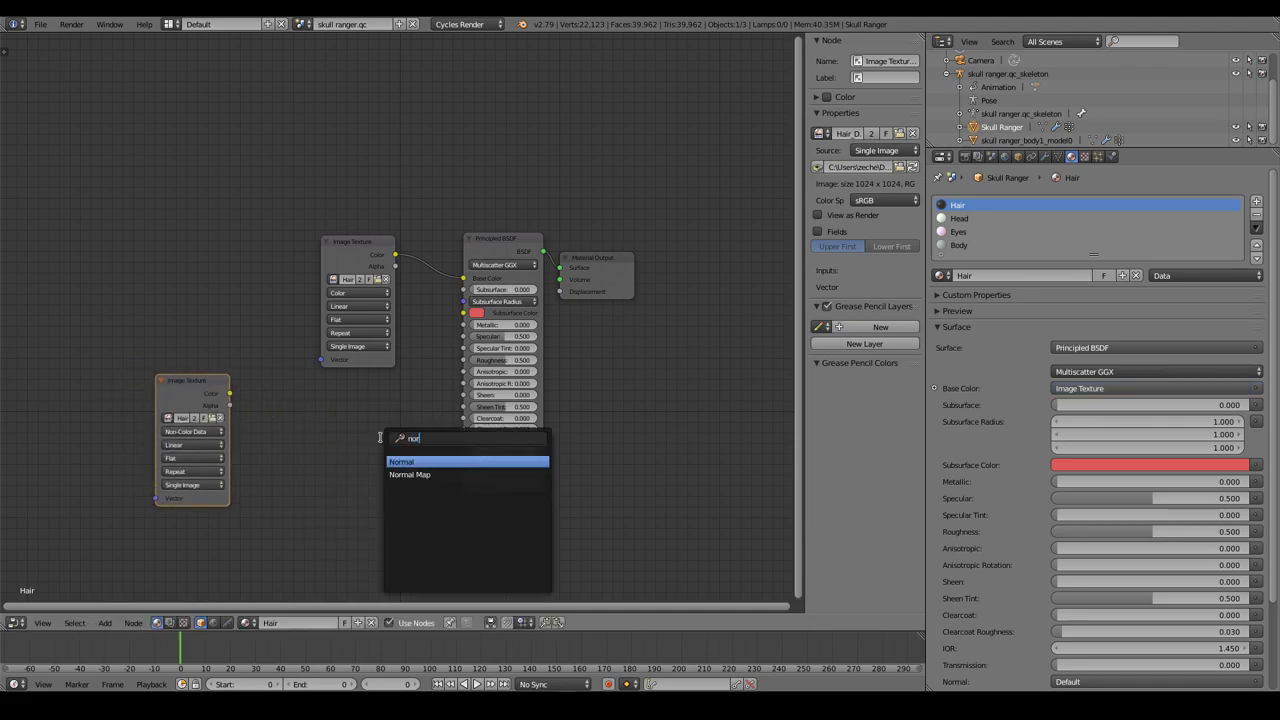
{"action": "left_click", "coordinate": [410, 474]}
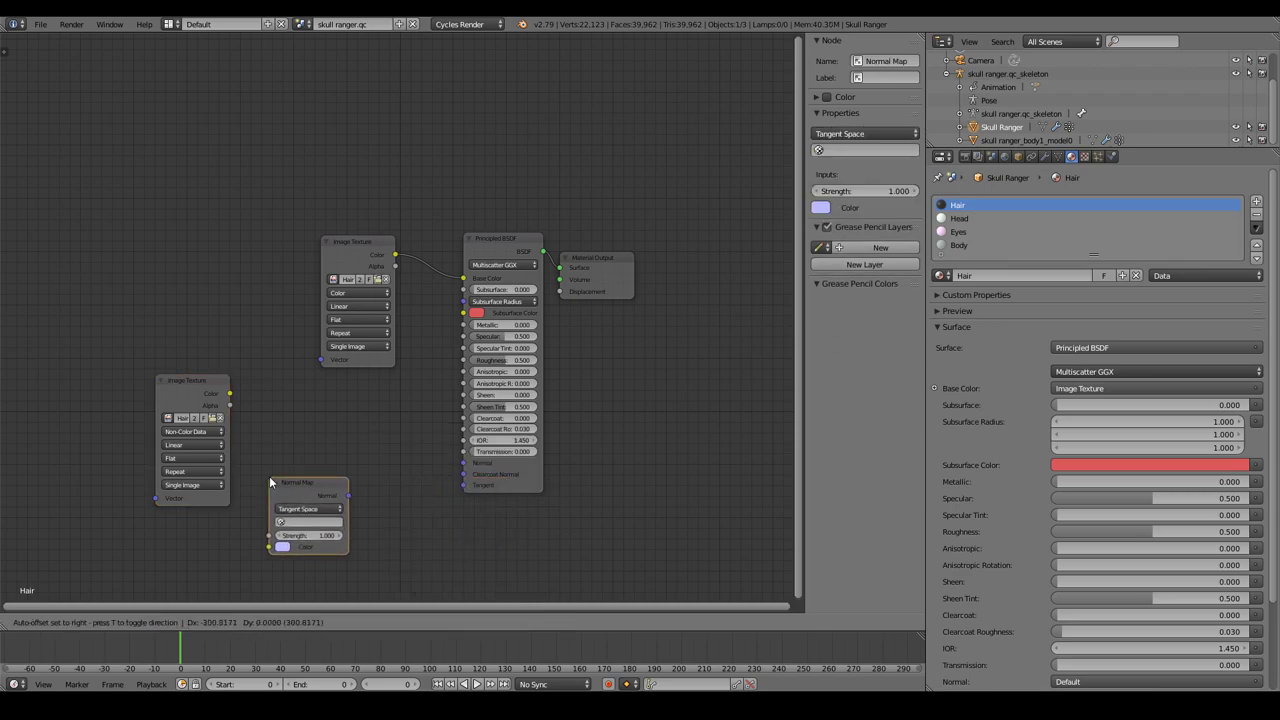
{"action": "left_click", "coordinate": [285, 446]}
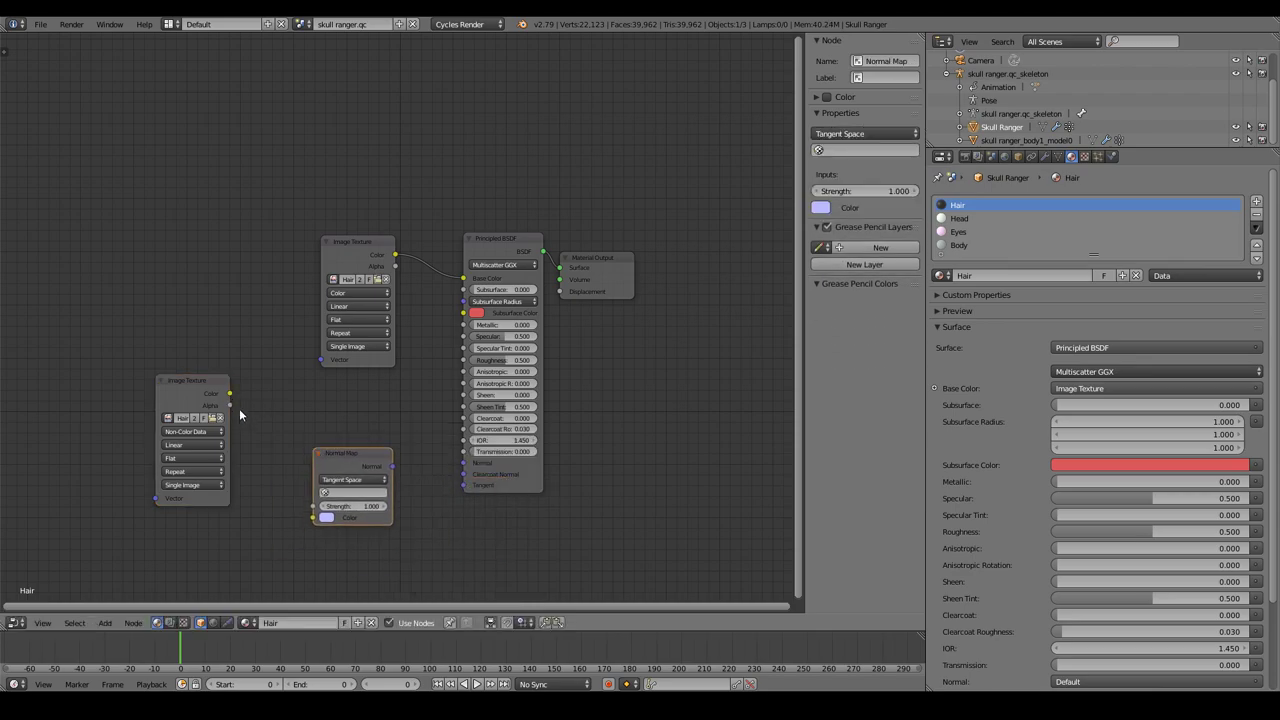
{"action": "left_click_drag", "start_coordinate": [230, 394], "coordinate": [313, 517]}
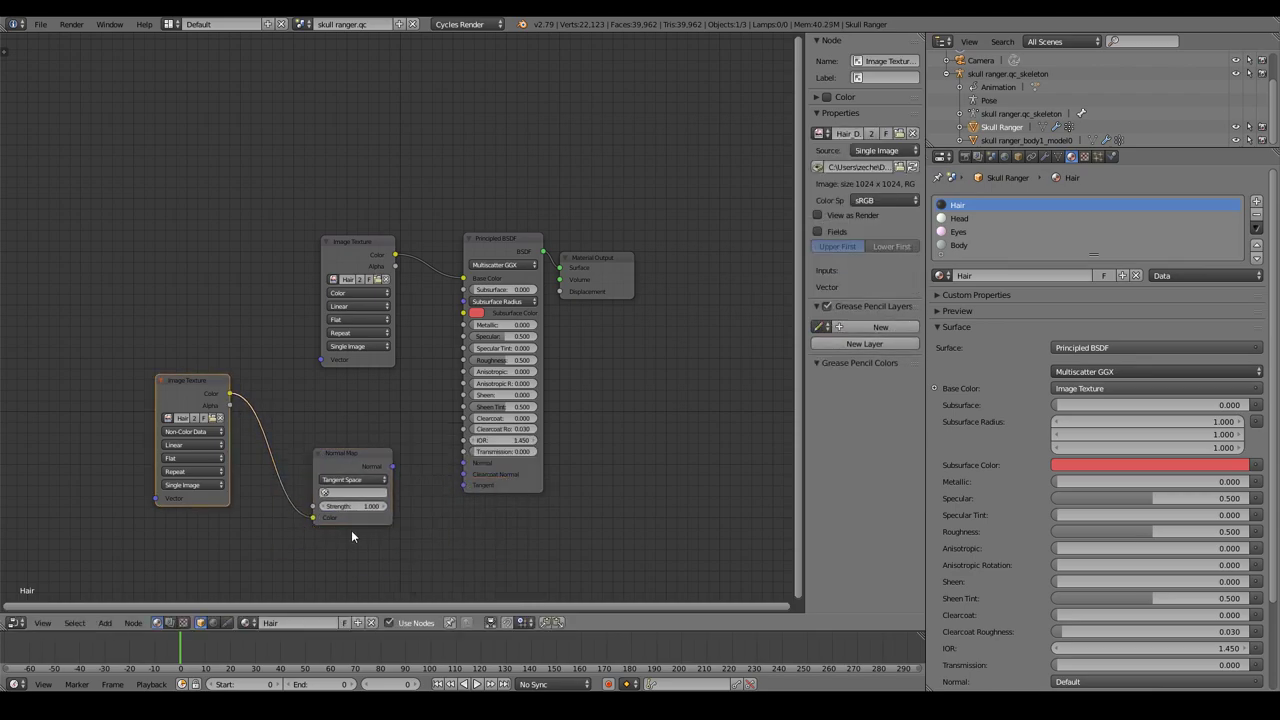
{"action": "left_click_drag", "start_coordinate": [396, 467], "coordinate": [463, 463]}
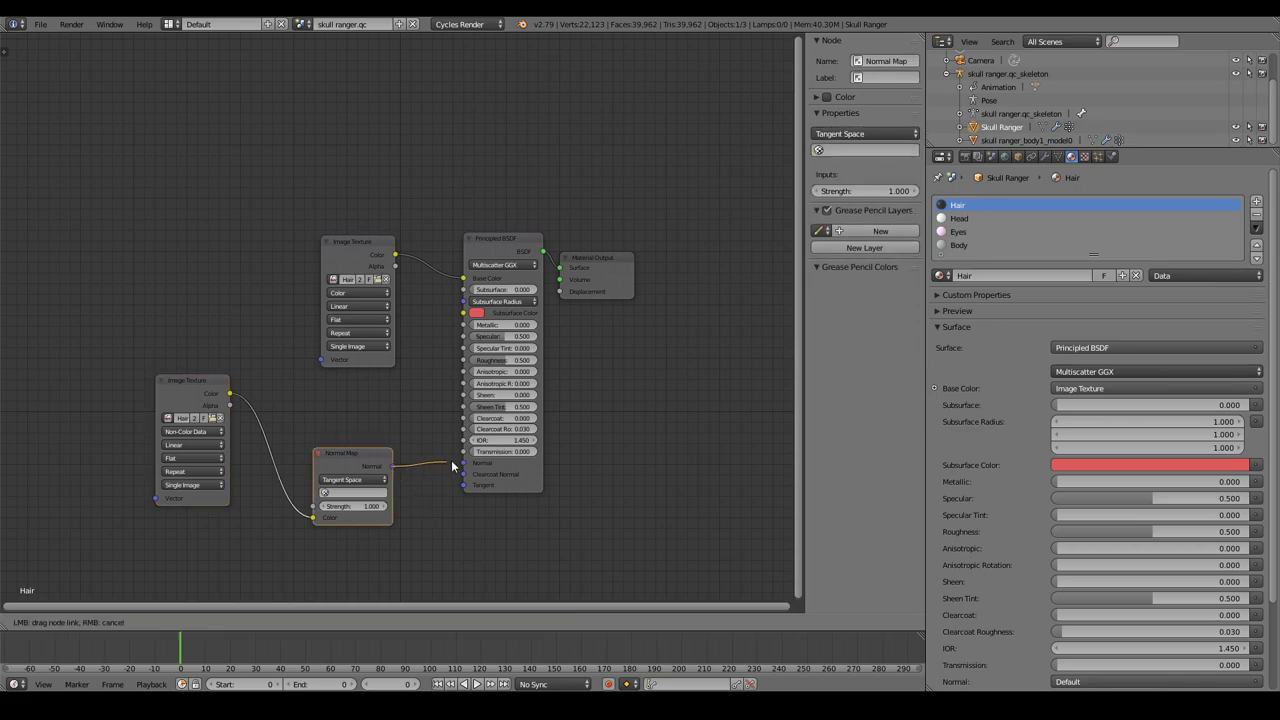
Step: Load Hair_N.jpg into the second texture node and return to the 3D View
{"action": "left_click", "coordinate": [168, 418]}
{"action": "left_click", "coordinate": [212, 418]}
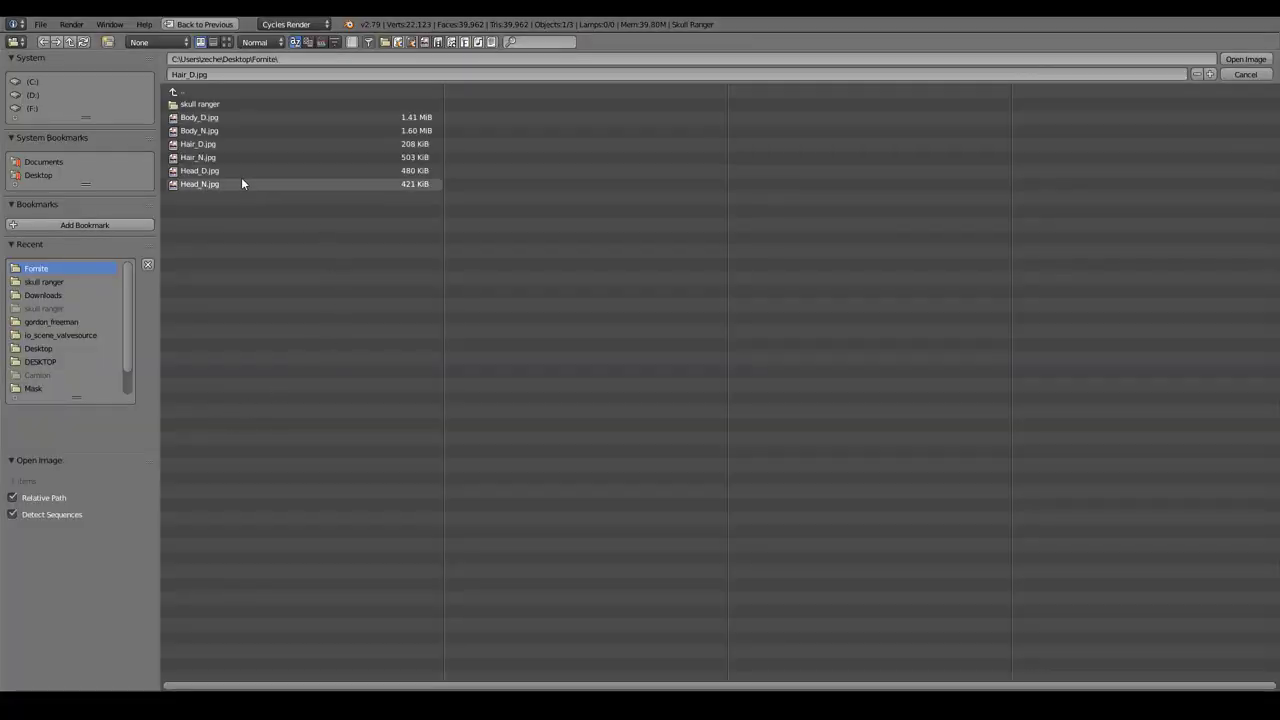
{"action": "left_click", "coordinate": [210, 158]}
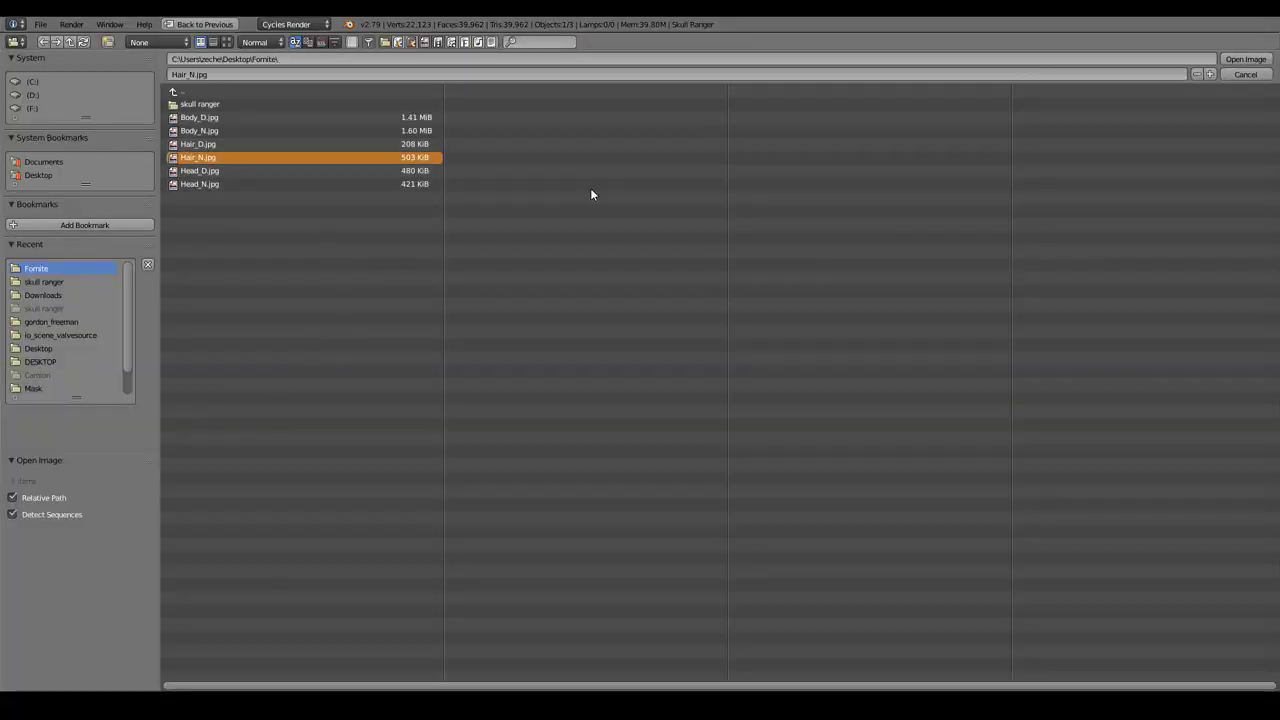
{"action": "left_click", "coordinate": [1236, 62]}
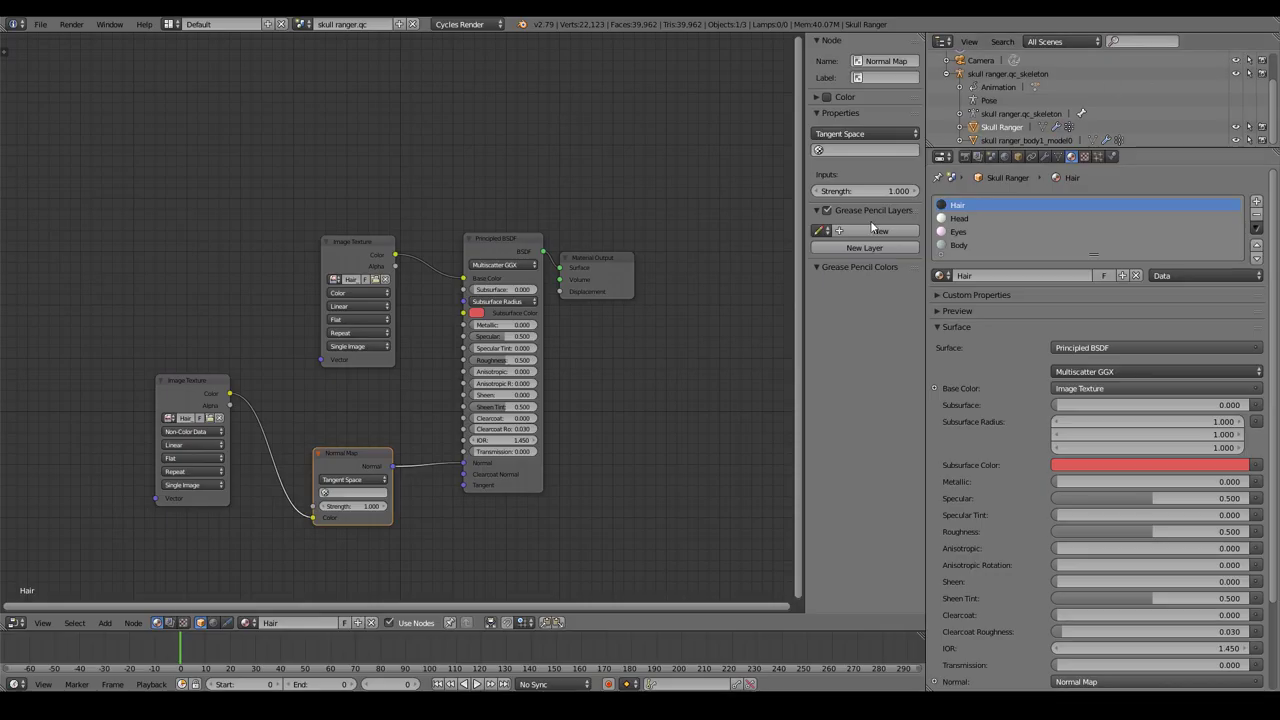
{"action": "left_click", "coordinate": [19, 622]}
{"action": "left_click", "coordinate": [41, 607]}
{"action": "middle_click_drag", "start_coordinate": [142, 597], "coordinate": [571, 400]}
Step: Orbit the view round to the model's front, staying in Object Mode
{"action": "scroll", "coordinate": [726, 325], "scroll_direction": "up", "scroll_amount": 2}
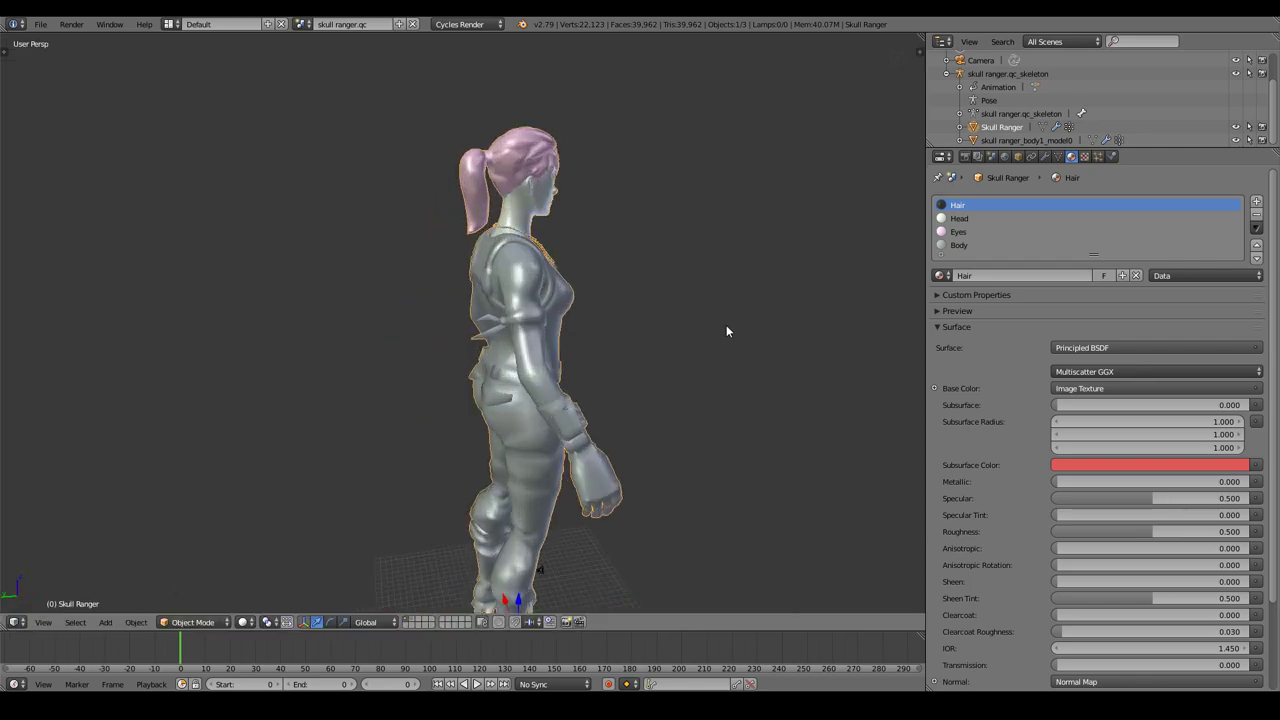
{"action": "scroll", "coordinate": [717, 318], "scroll_direction": "up", "scroll_amount": 1}
{"action": "scroll", "coordinate": [578, 203], "scroll_direction": "up", "scroll_amount": 2}
{"action": "scroll", "coordinate": [656, 364], "scroll_direction": "down", "scroll_amount": 2}
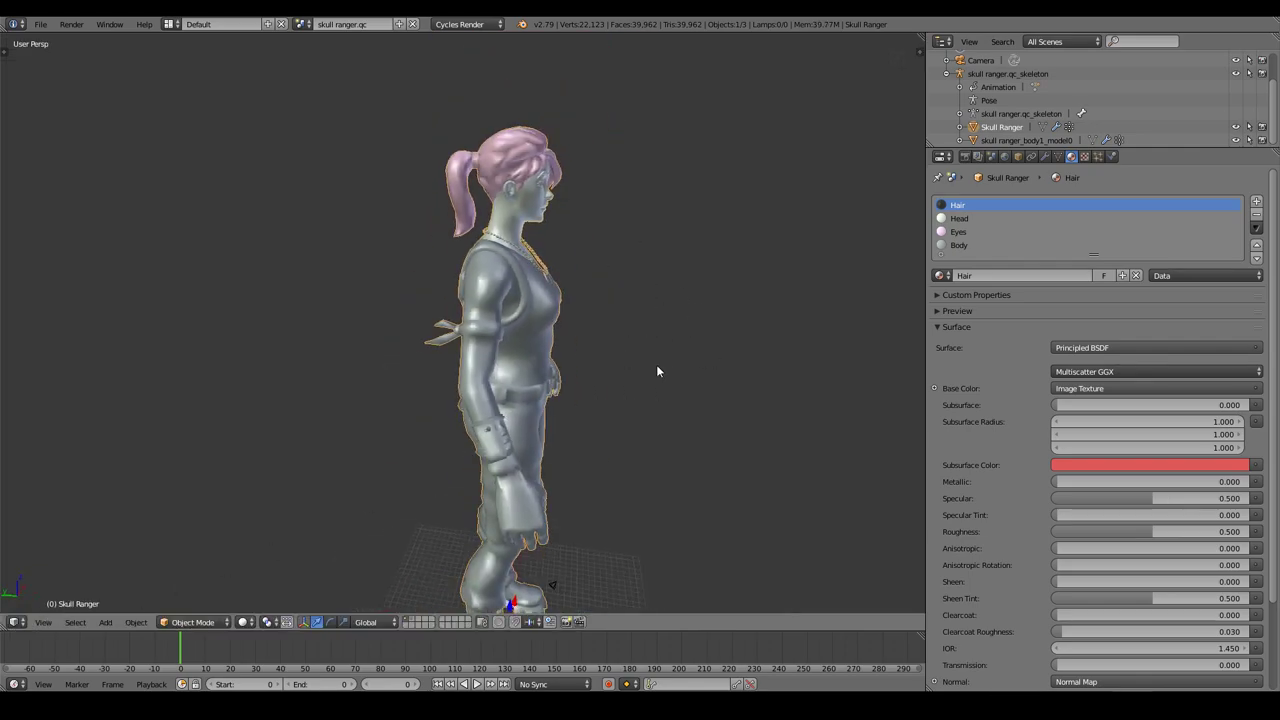
{"action": "middle_click_drag", "start_coordinate": [656, 364], "coordinate": [576, 356]}
{"action": "key", "text": "Tab"}
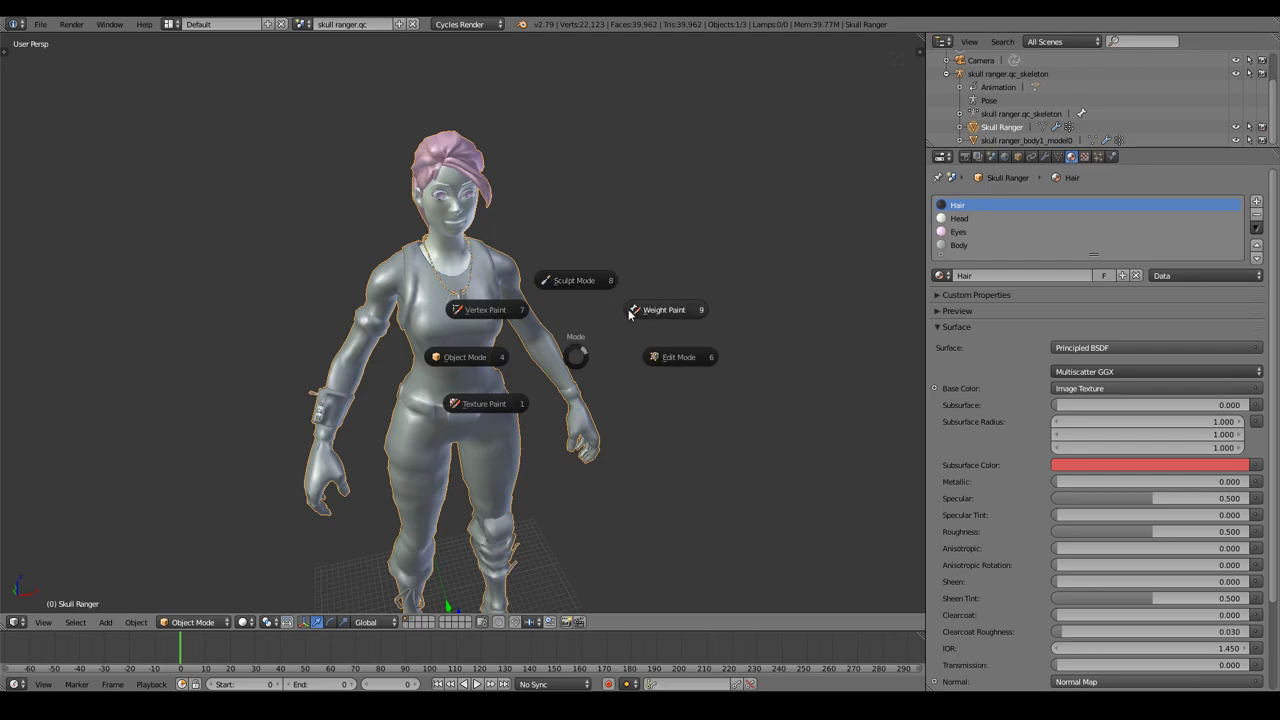
{"action": "left_click", "coordinate": [575, 357]}
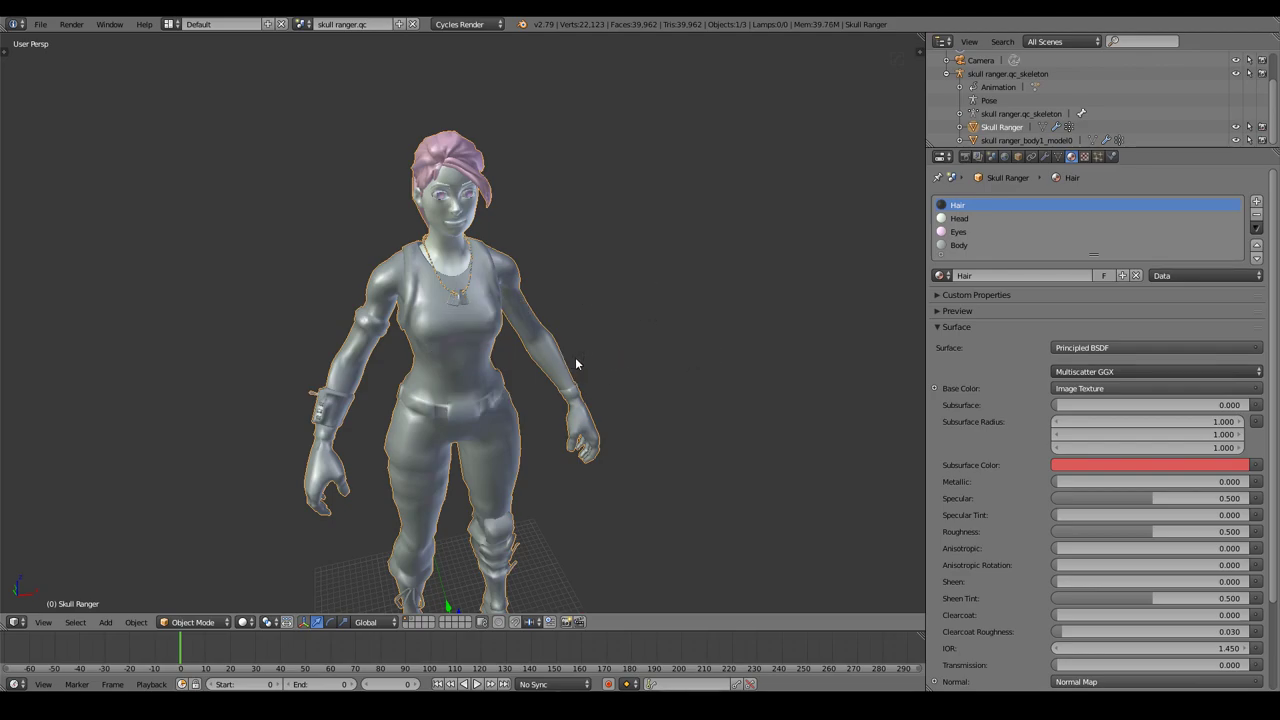
Step: Preview the textured hair in Rendered shading, orbiting around the head and ponytail
{"action": "key", "text": "z"}
{"action": "left_click", "coordinate": [610, 301]}
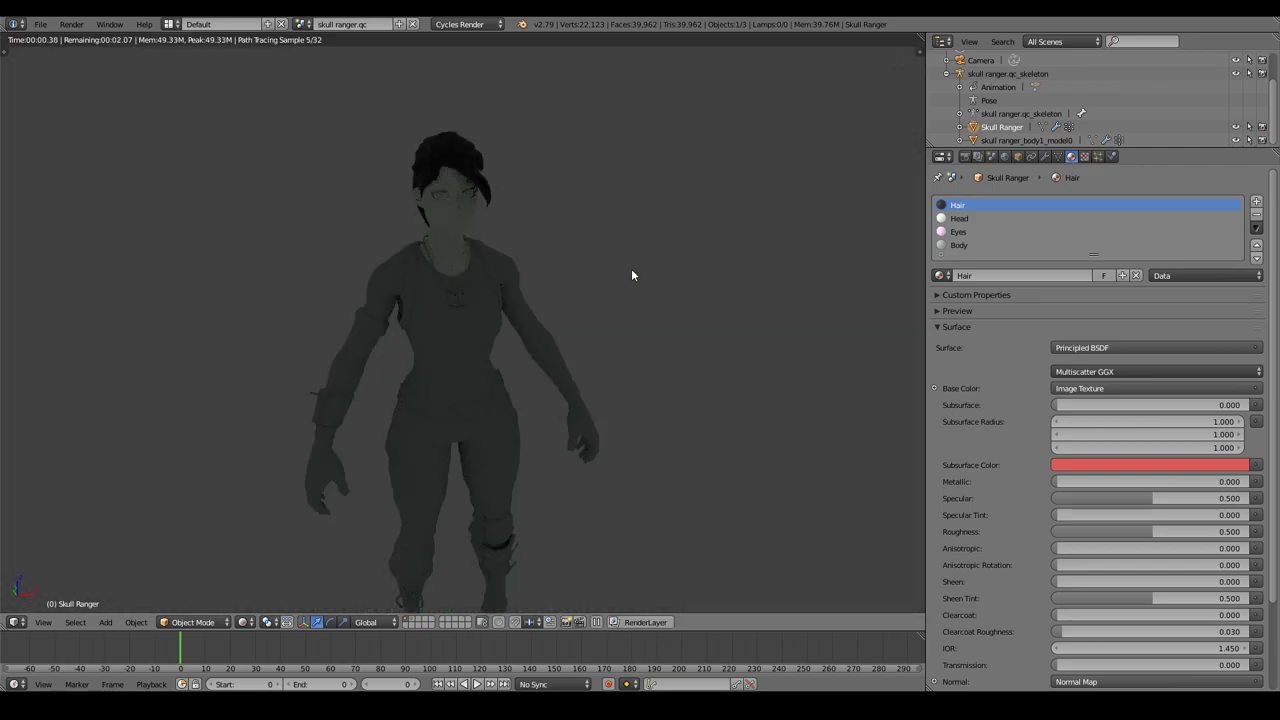
{"action": "scroll", "coordinate": [600, 230], "scroll_direction": "up", "scroll_amount": 4}
{"action": "middle_click_drag", "start_coordinate": [582, 208], "coordinate": [647, 221], "text": "shift"}
{"action": "scroll", "coordinate": [648, 245], "scroll_direction": "up", "scroll_amount": 3}
{"action": "middle_click_drag", "start_coordinate": [650, 268], "coordinate": [789, 254]}
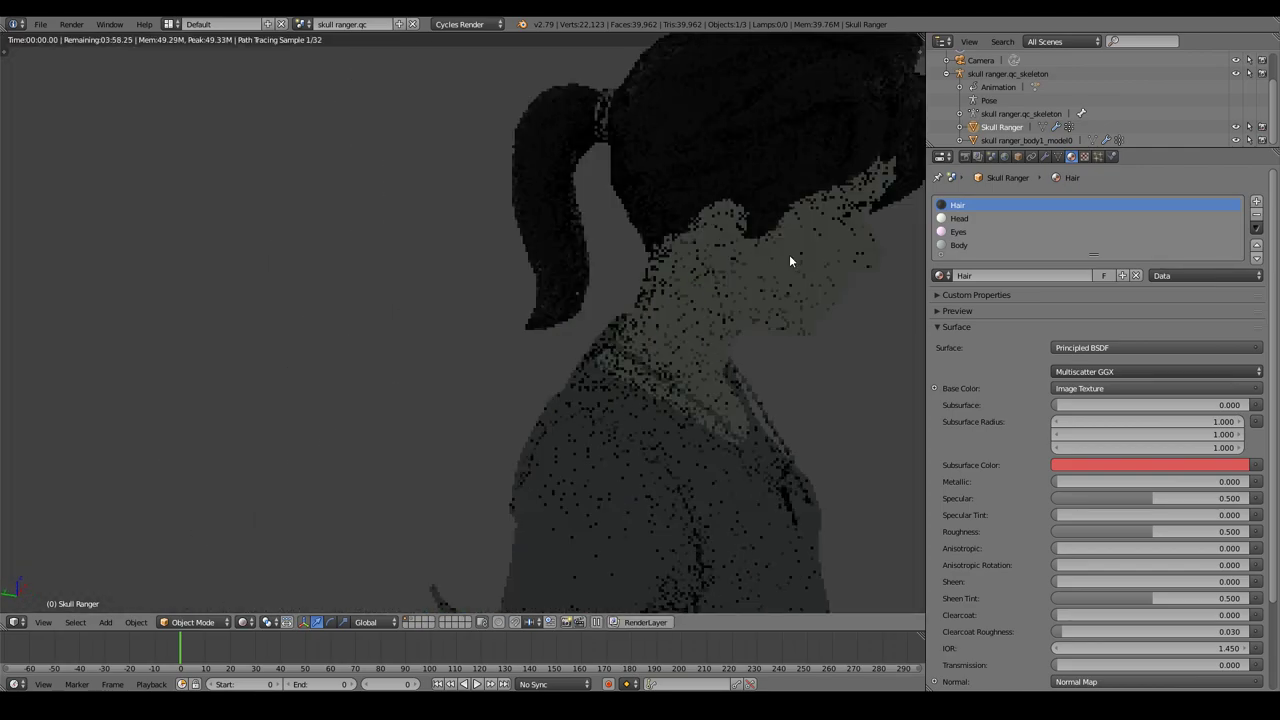
{"action": "scroll", "coordinate": [789, 254], "scroll_direction": "down", "scroll_amount": 3}
{"action": "scroll", "coordinate": [828, 303], "scroll_direction": "down", "scroll_amount": 2}
{"action": "scroll", "coordinate": [735, 318], "scroll_direction": "up", "scroll_amount": 2}
{"action": "mouse_move", "coordinate": [828, 303]}
{"action": "middle_mouse_down"}
{"action": "mouse_move", "coordinate": [735, 318]}
{"action": "mouse_move", "coordinate": [628, 411]}
{"action": "middle_mouse_up"}
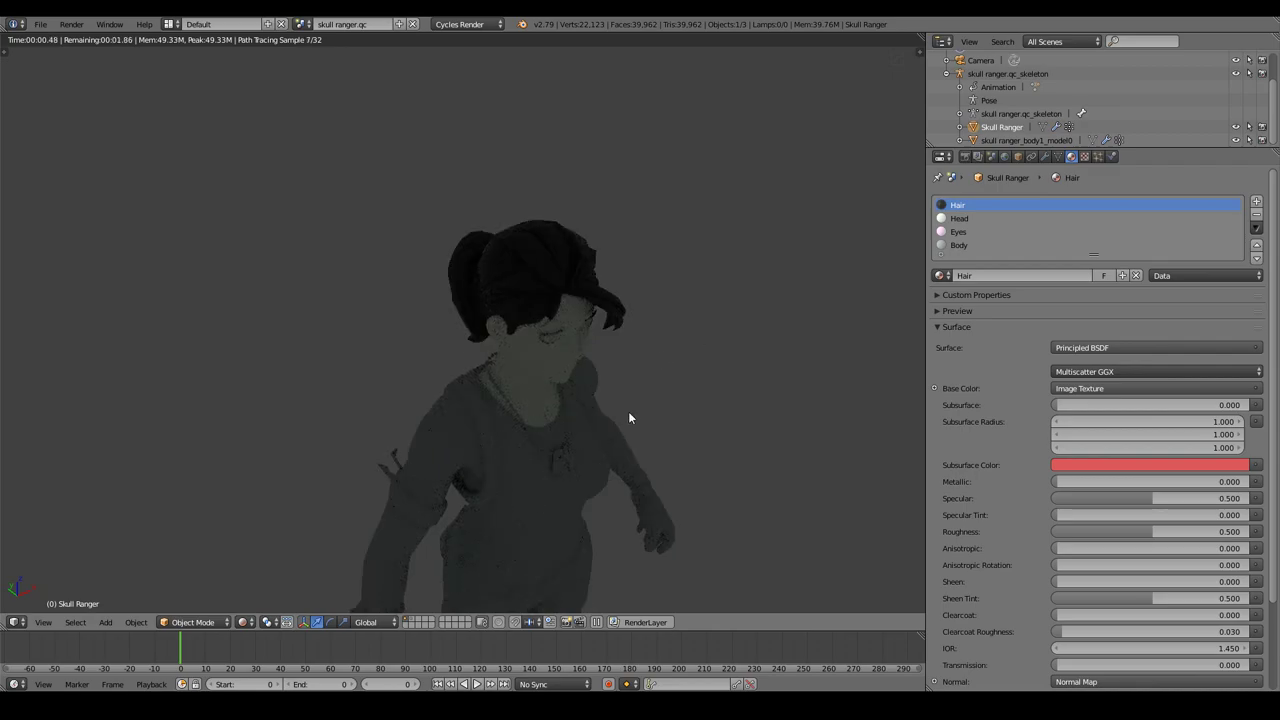
Step: Return the viewport to Material shading and switch the main area to the Node Editor
{"action": "key", "text": "z"}
{"action": "left_click", "coordinate": [508, 274]}
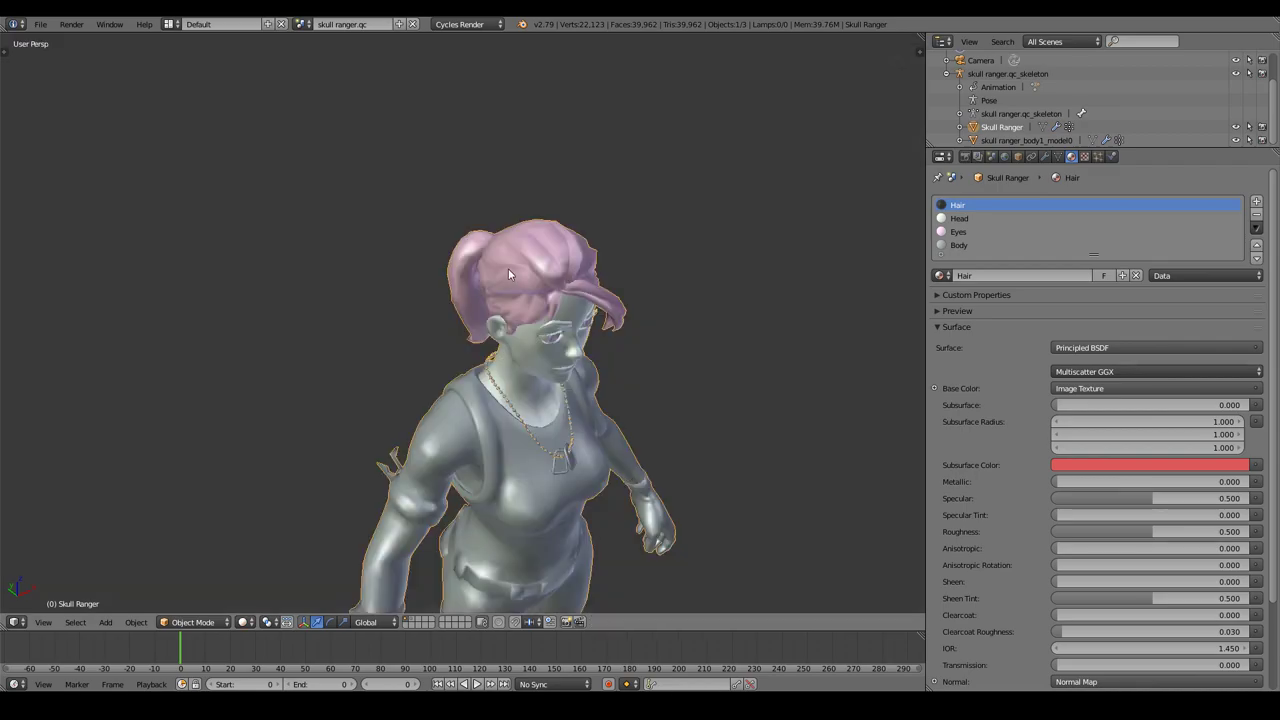
{"action": "left_click", "coordinate": [14, 622]}
{"action": "left_click", "coordinate": [43, 610]}
{"action": "left_click", "coordinate": [14, 622]}
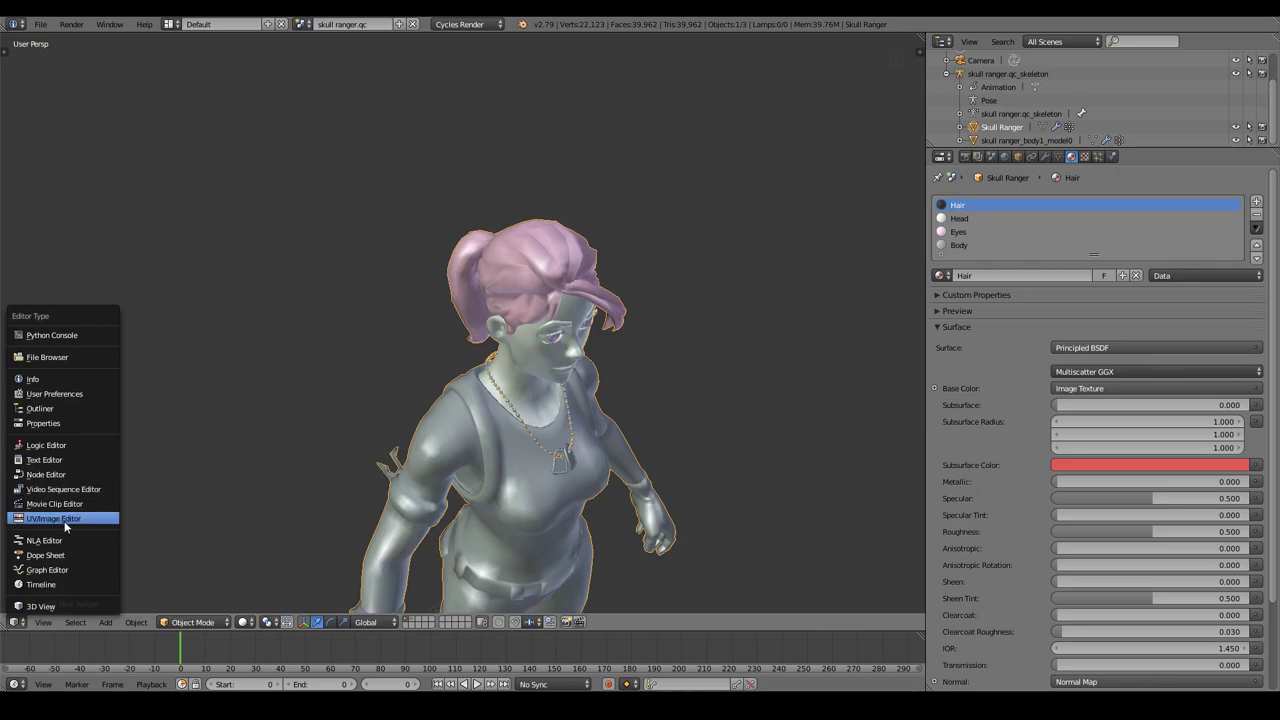
{"action": "left_click", "coordinate": [45, 474]}
{"action": "scroll", "coordinate": [490, 494], "scroll_direction": "down", "scroll_amount": 2}
Step: Enable nodes on the Head material and replace its Diffuse BSDF with a Principled BSDF on Surface
{"action": "scroll", "coordinate": [435, 325], "scroll_direction": "down", "scroll_amount": 1}
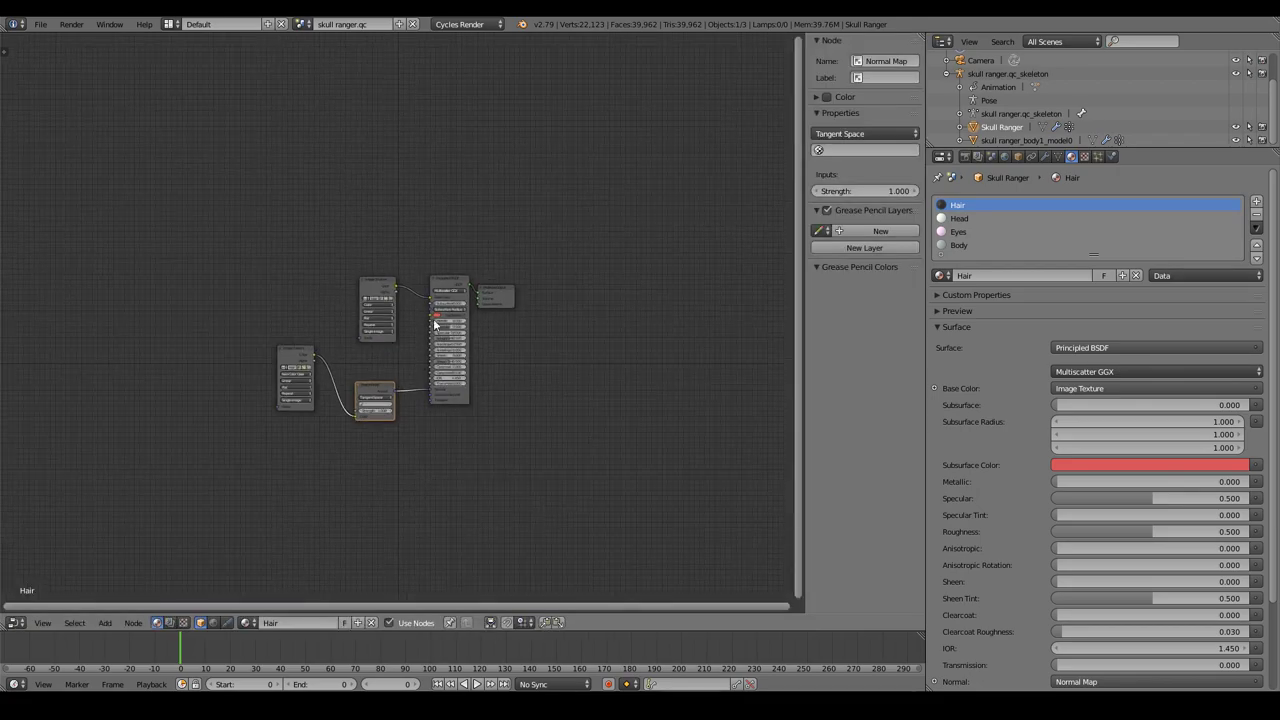
{"action": "left_click", "coordinate": [960, 219]}
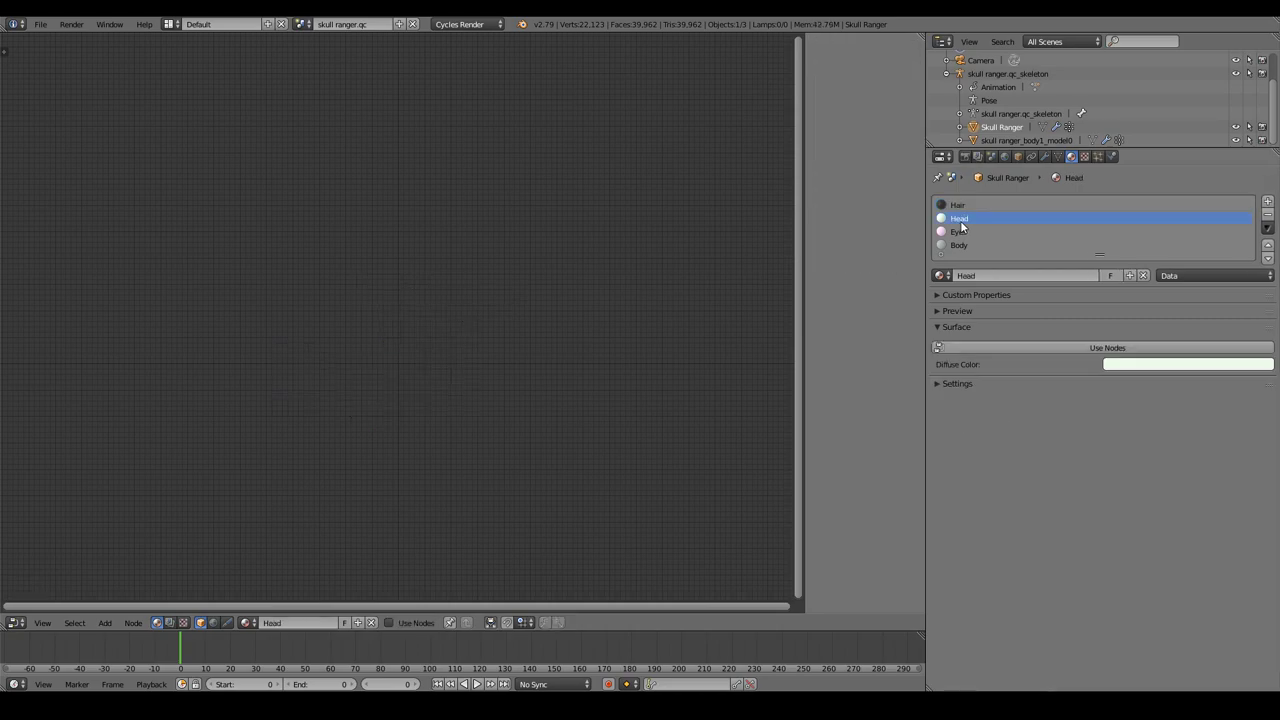
{"action": "left_click", "coordinate": [1098, 347]}
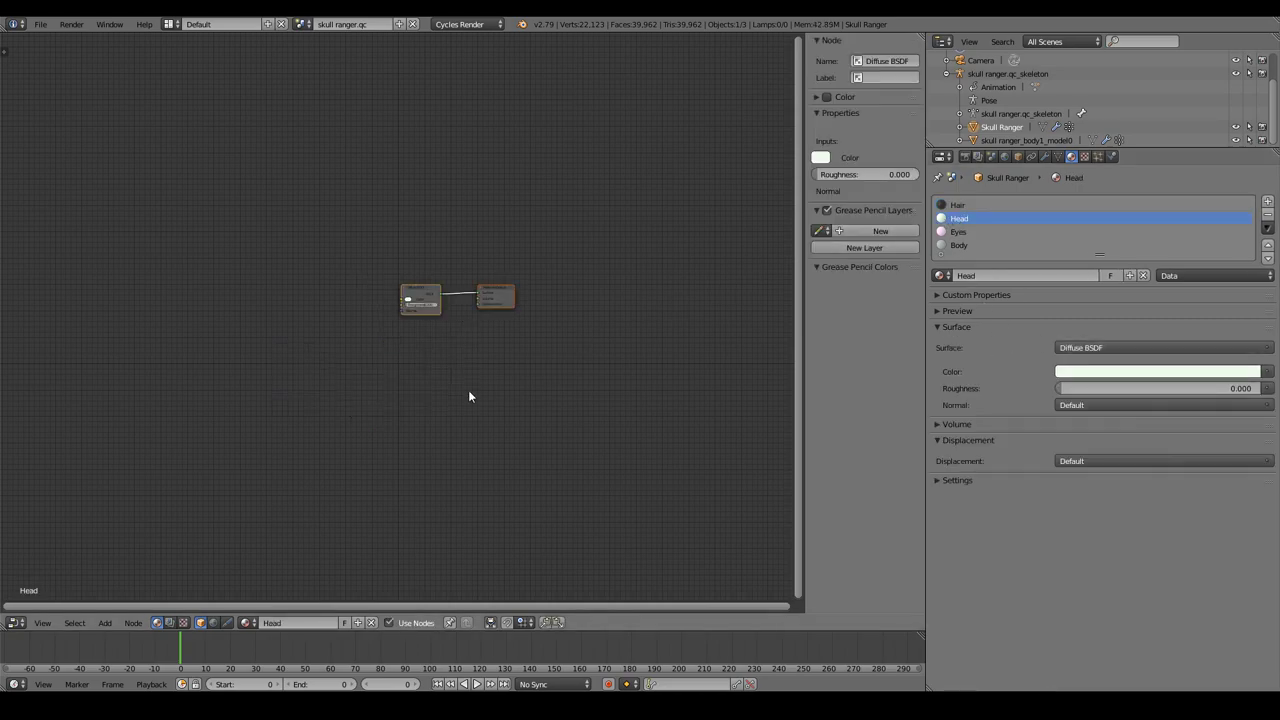
{"action": "left_click", "coordinate": [433, 291]}
{"action": "key", "text": "x"}
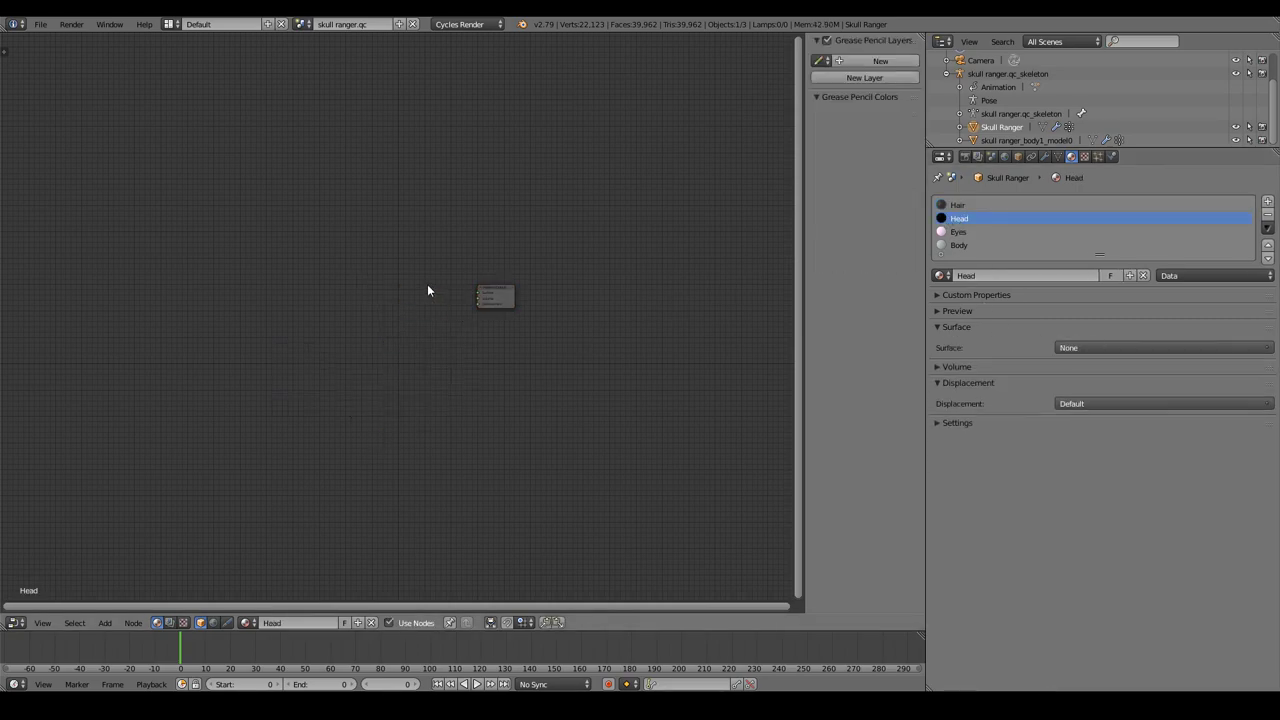
{"action": "key", "text": "shift+a"}
{"action": "left_click", "coordinate": [427, 284]}
{"action": "type", "text": "prin"}
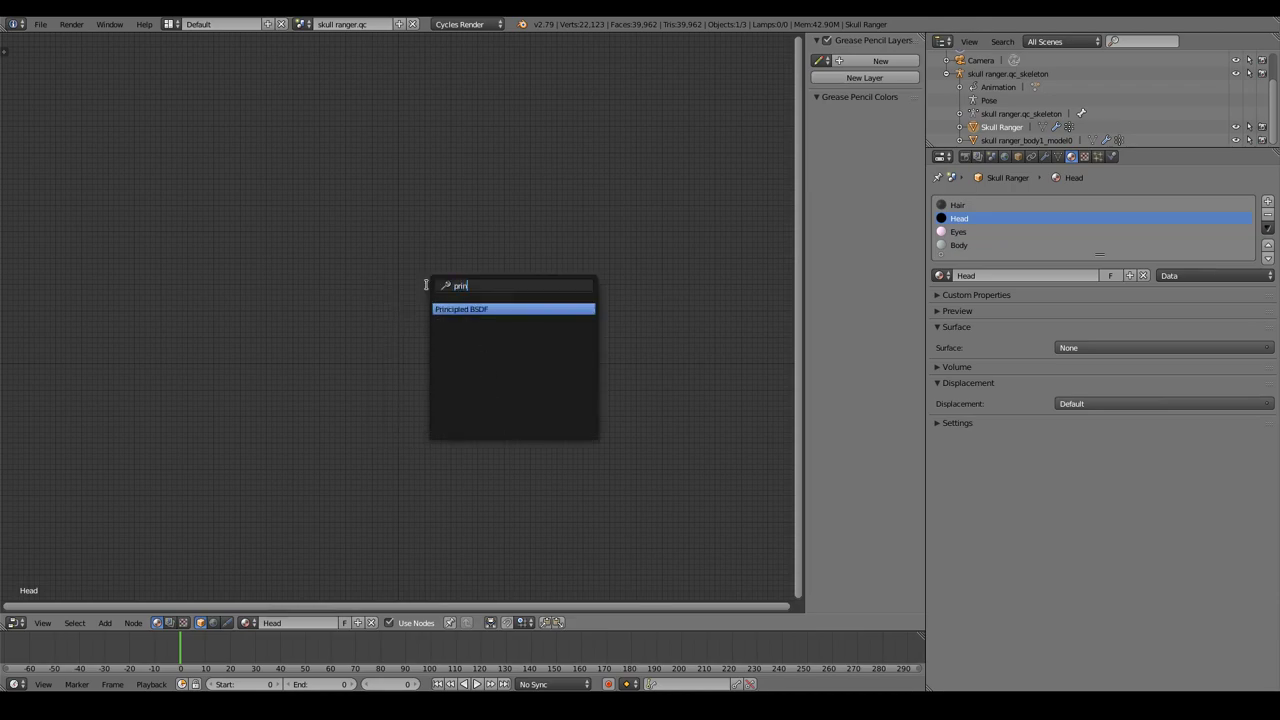
{"action": "key", "text": "Return"}
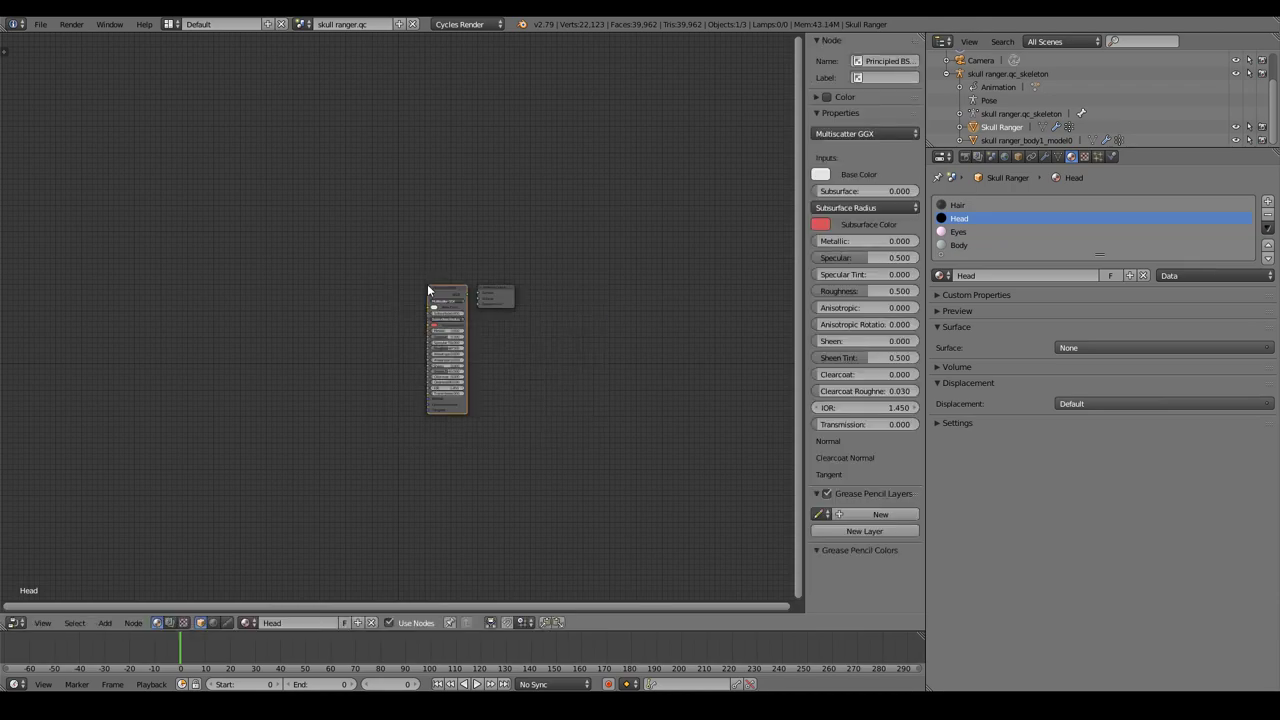
{"action": "left_click", "coordinate": [442, 282]}
{"action": "left_click_drag", "start_coordinate": [499, 284], "coordinate": [518, 281]}
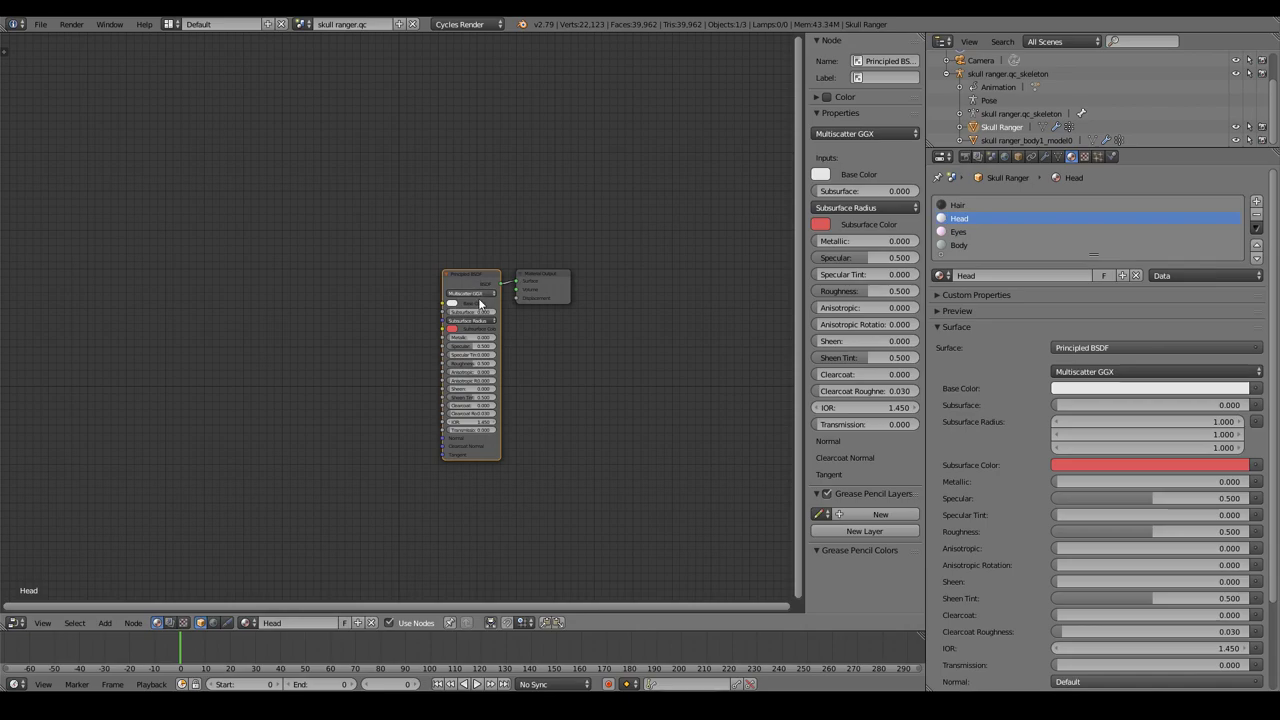
Step: Add an Image Texture feeding Base Color and browse to the Fornite folder for its image
{"action": "key", "text": "shift+a"}
{"action": "left_click", "coordinate": [265, 373]}
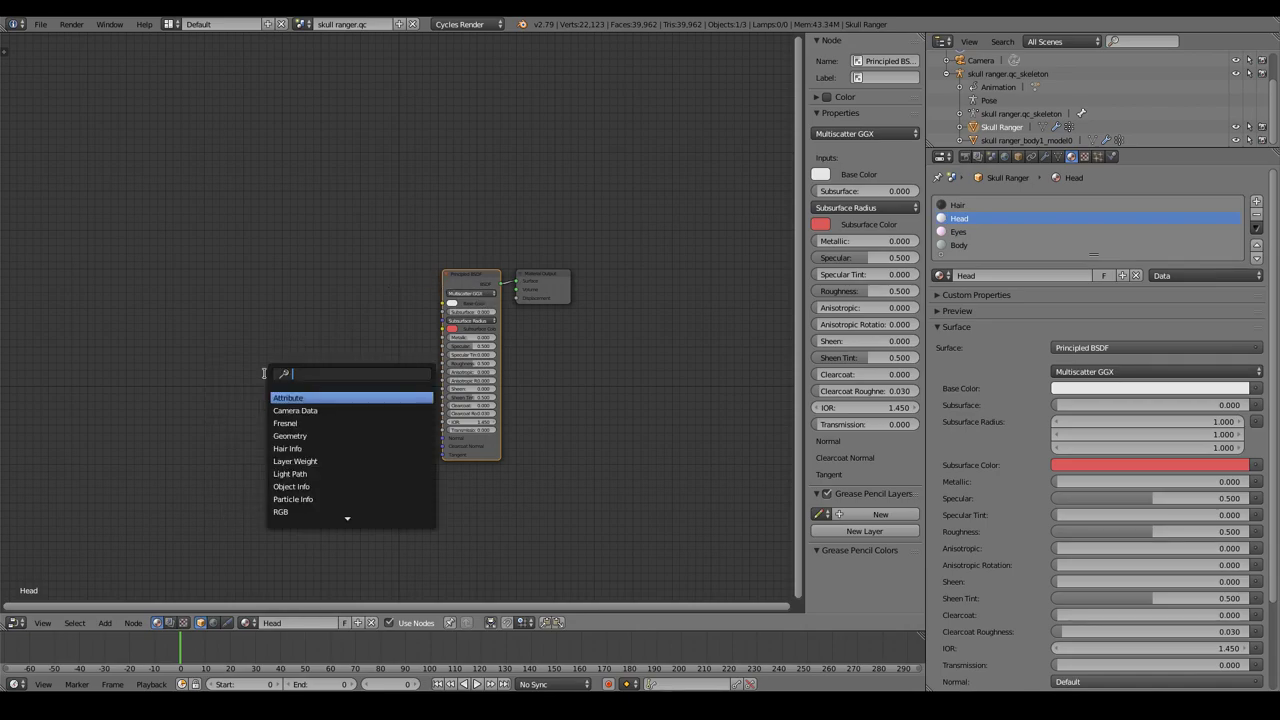
{"action": "type", "text": "image"}
{"action": "key", "text": "Return"}
{"action": "left_click", "coordinate": [343, 336]}
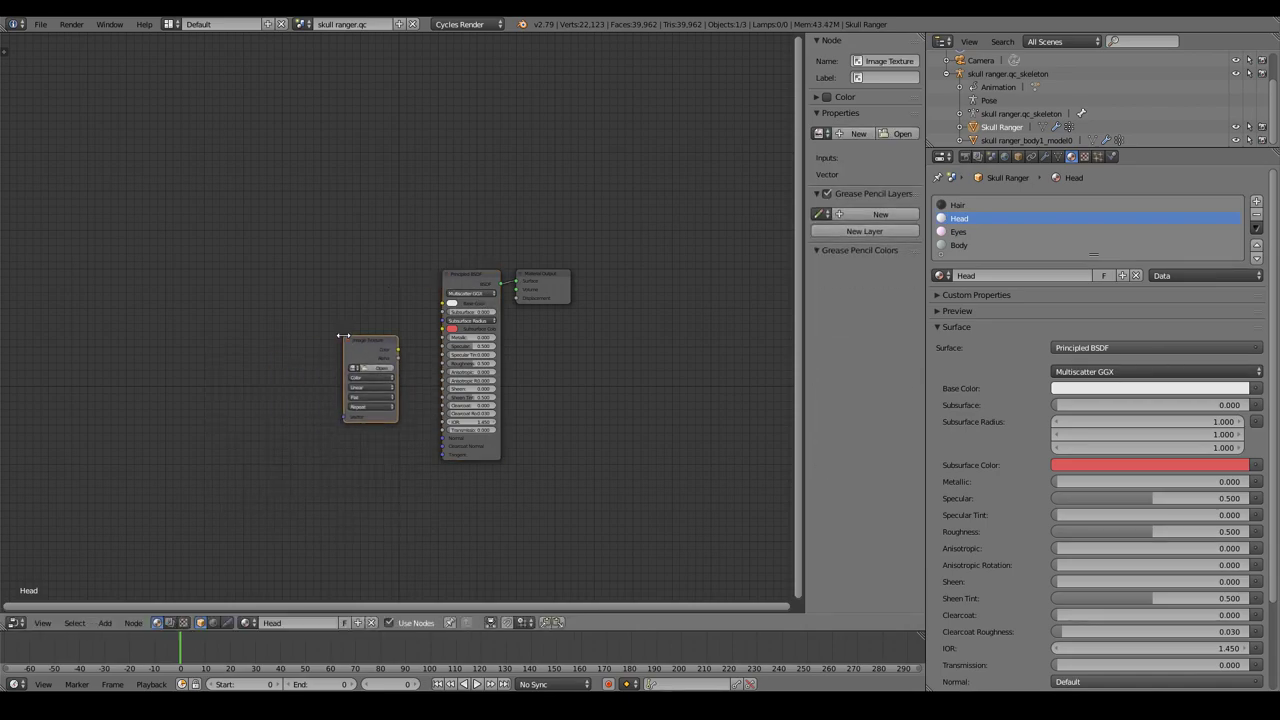
{"action": "left_click_drag", "start_coordinate": [397, 348], "coordinate": [443, 303]}
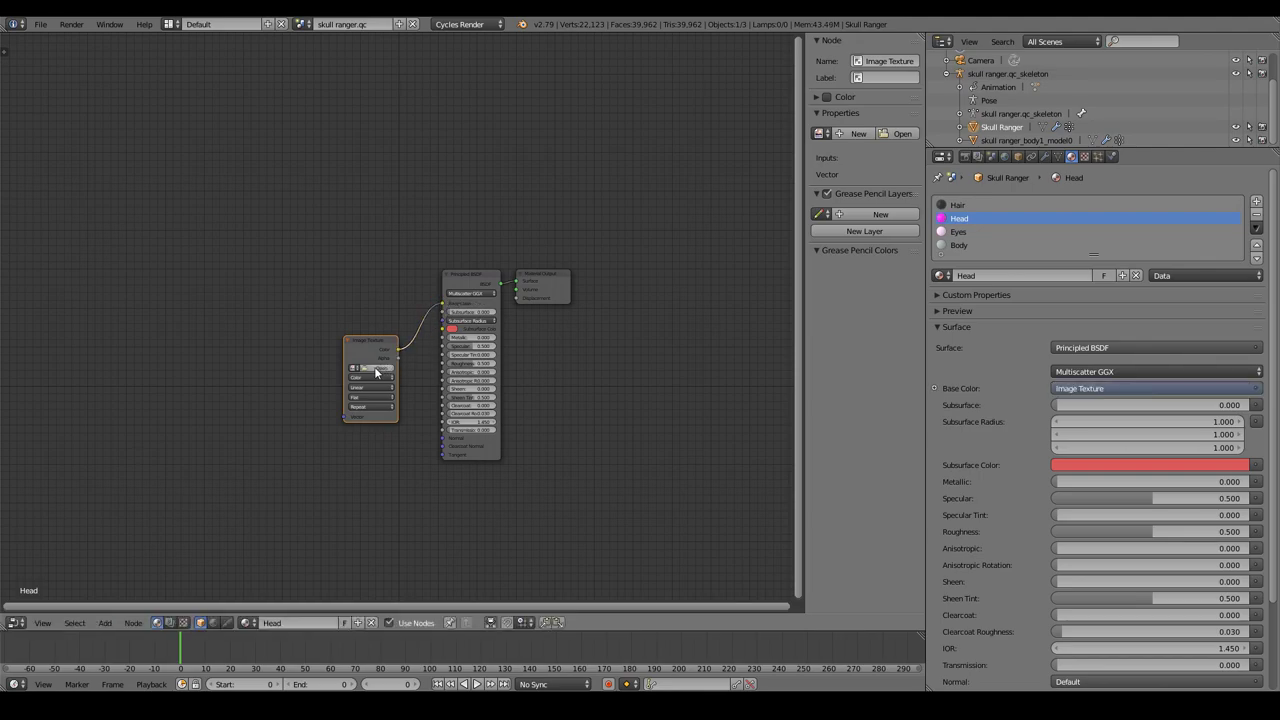
{"action": "left_click", "coordinate": [378, 368]}
{"action": "left_click", "coordinate": [36, 268]}
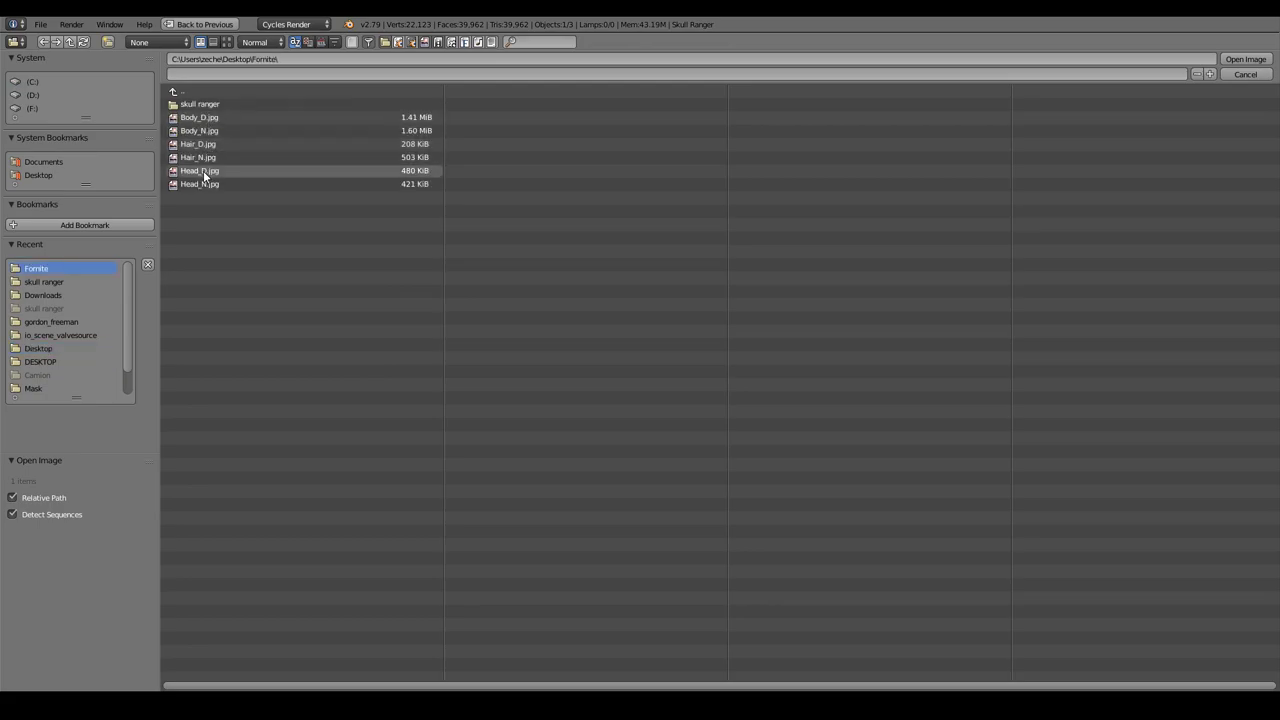
Step: Load Head_D.jpg, then duplicate the texture node as Non-Color Data holding Head_N.jpg
{"action": "double_click", "coordinate": [205, 172]}
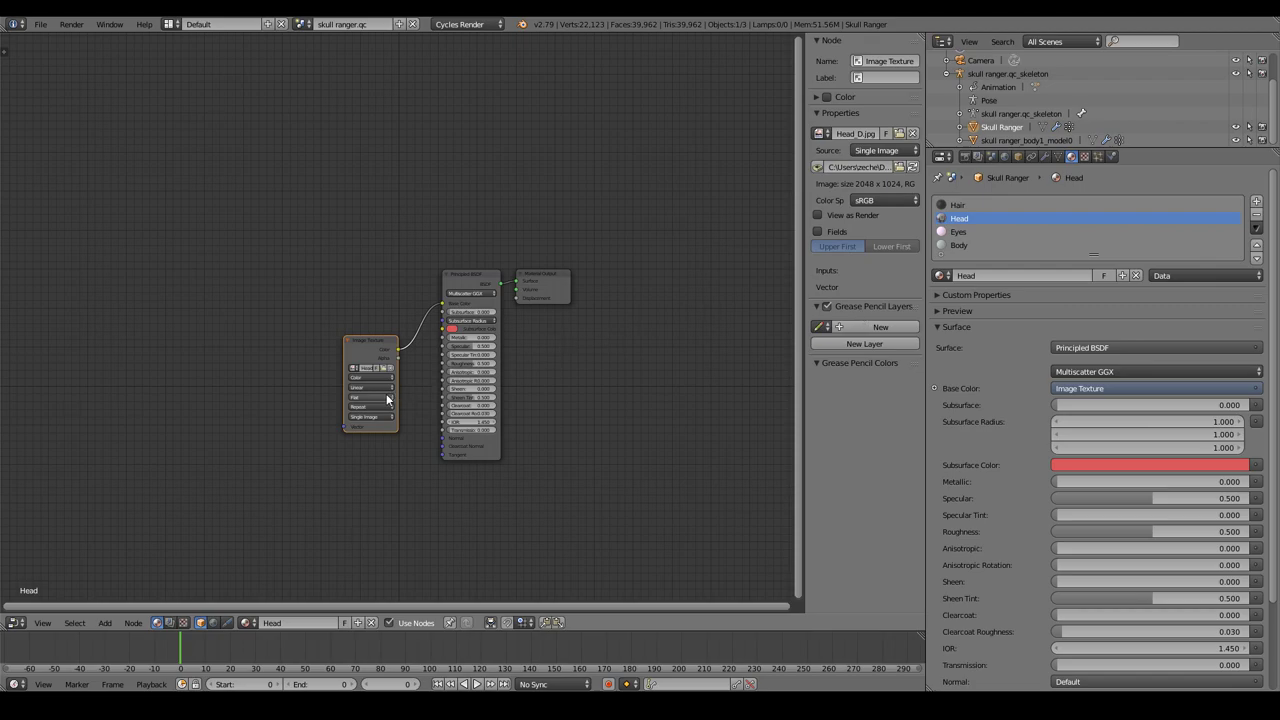
{"action": "left_click", "coordinate": [376, 340]}
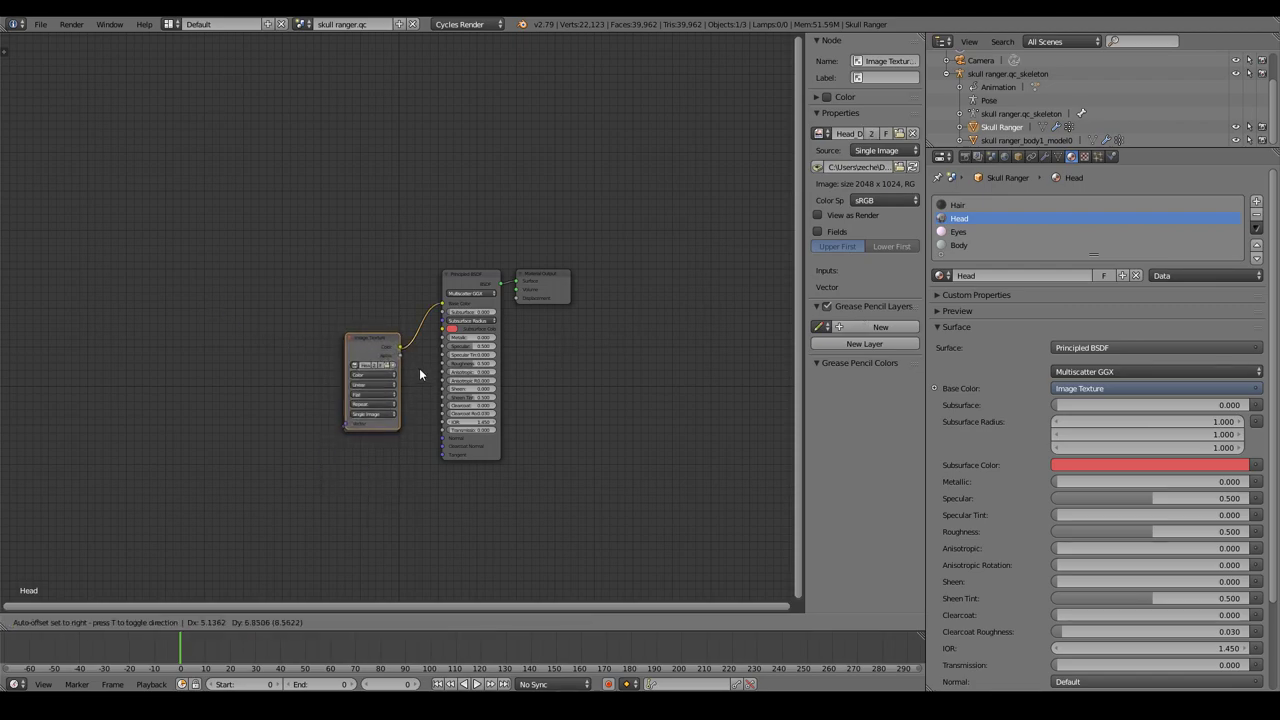
{"action": "key", "text": "shift+d"}
{"action": "left_click", "coordinate": [412, 479]}
{"action": "left_click", "coordinate": [366, 485]}
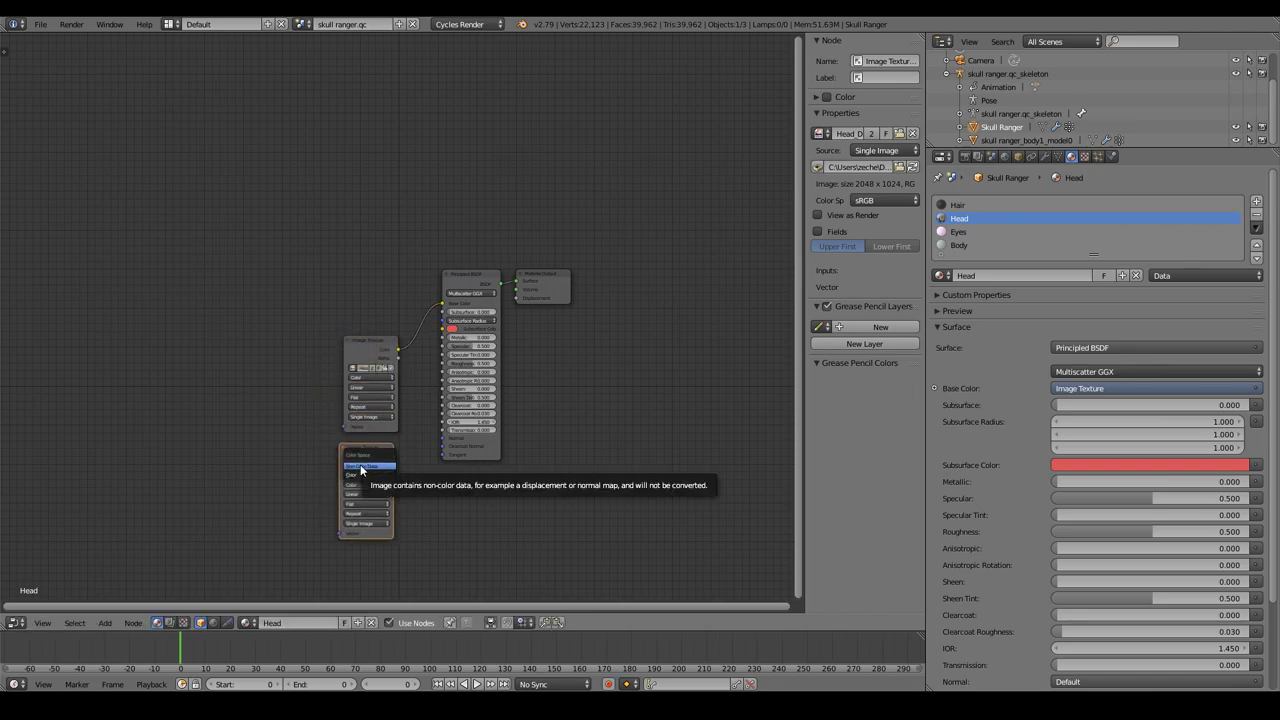
{"action": "left_click", "coordinate": [360, 466]}
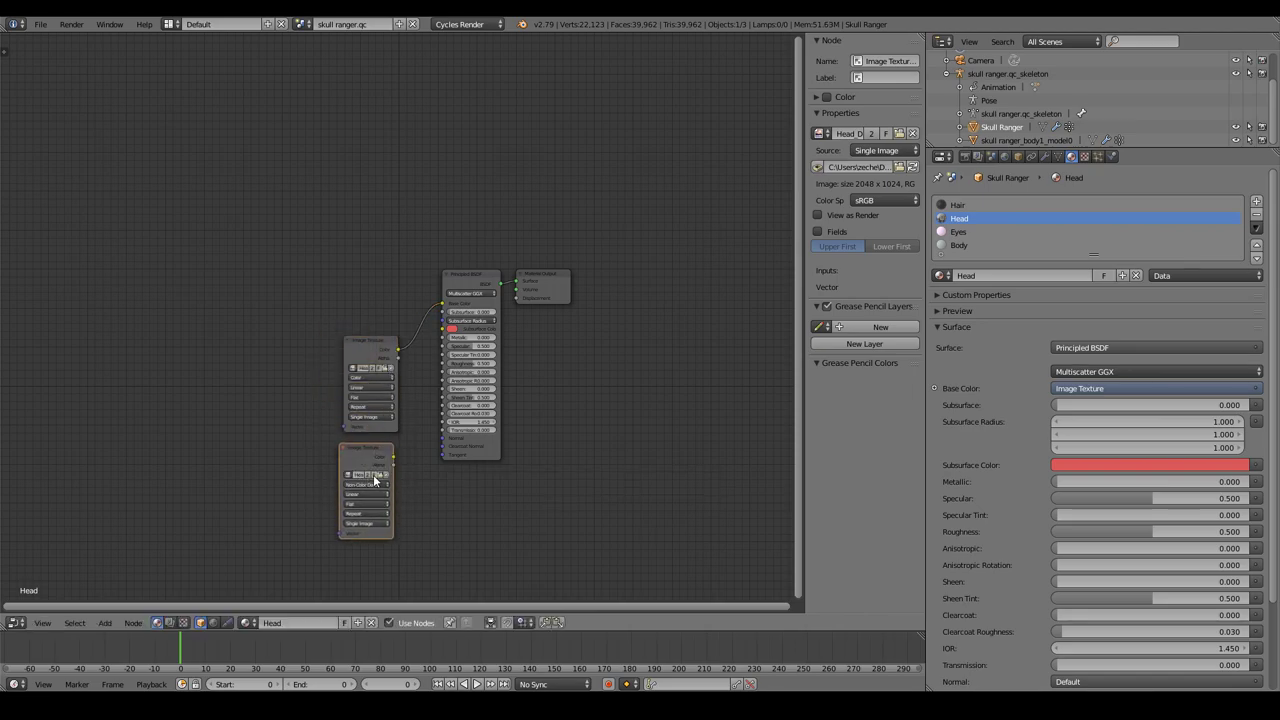
{"action": "left_click", "coordinate": [375, 476]}
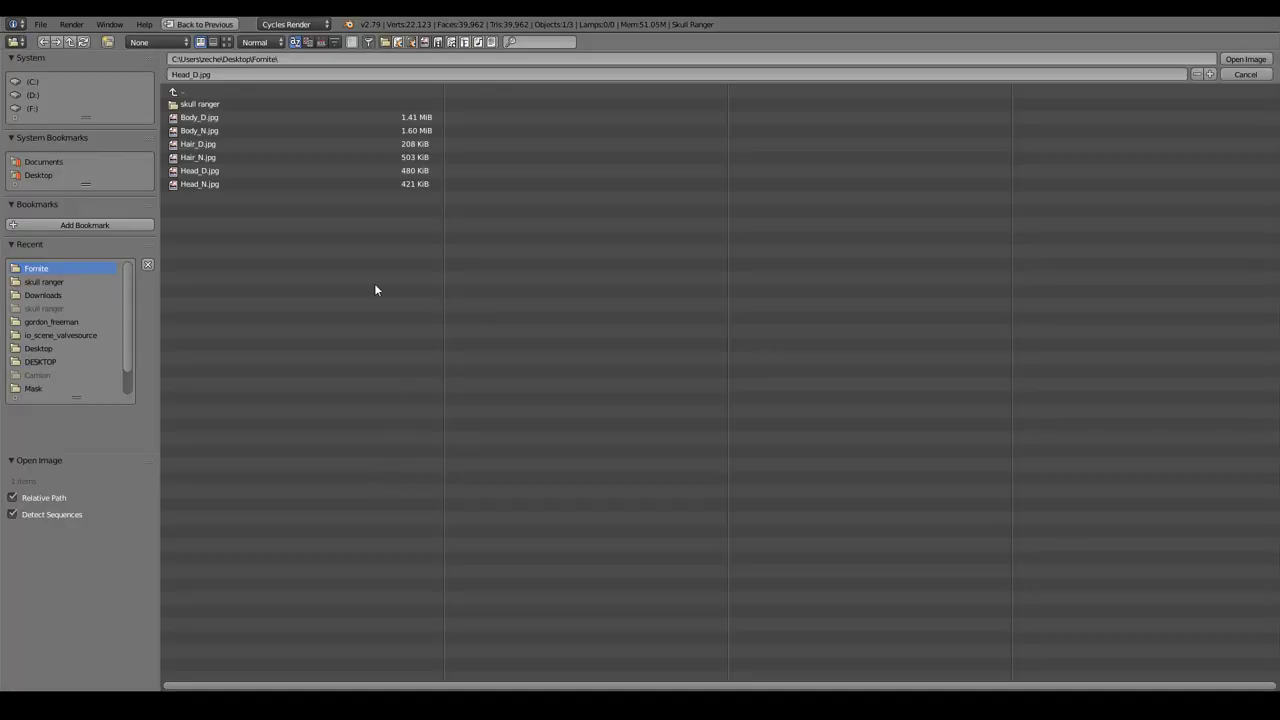
{"action": "left_click", "coordinate": [208, 184]}
{"action": "left_click", "coordinate": [1245, 59]}
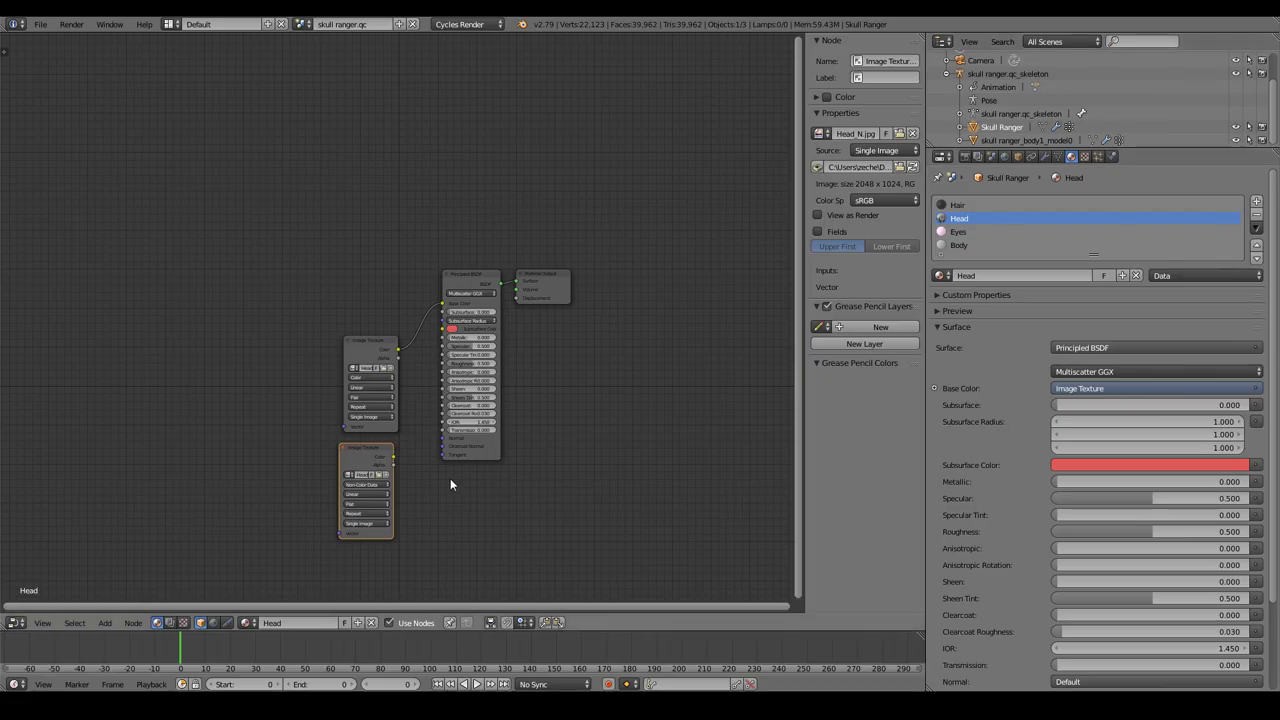
Step: Route Head_N.jpg through a new Normal Map into the BSDF Normal, then select the Eyes material
{"action": "key", "text": "g"}
{"action": "left_click", "coordinate": [326, 470]}
{"action": "key", "text": "shift+a"}
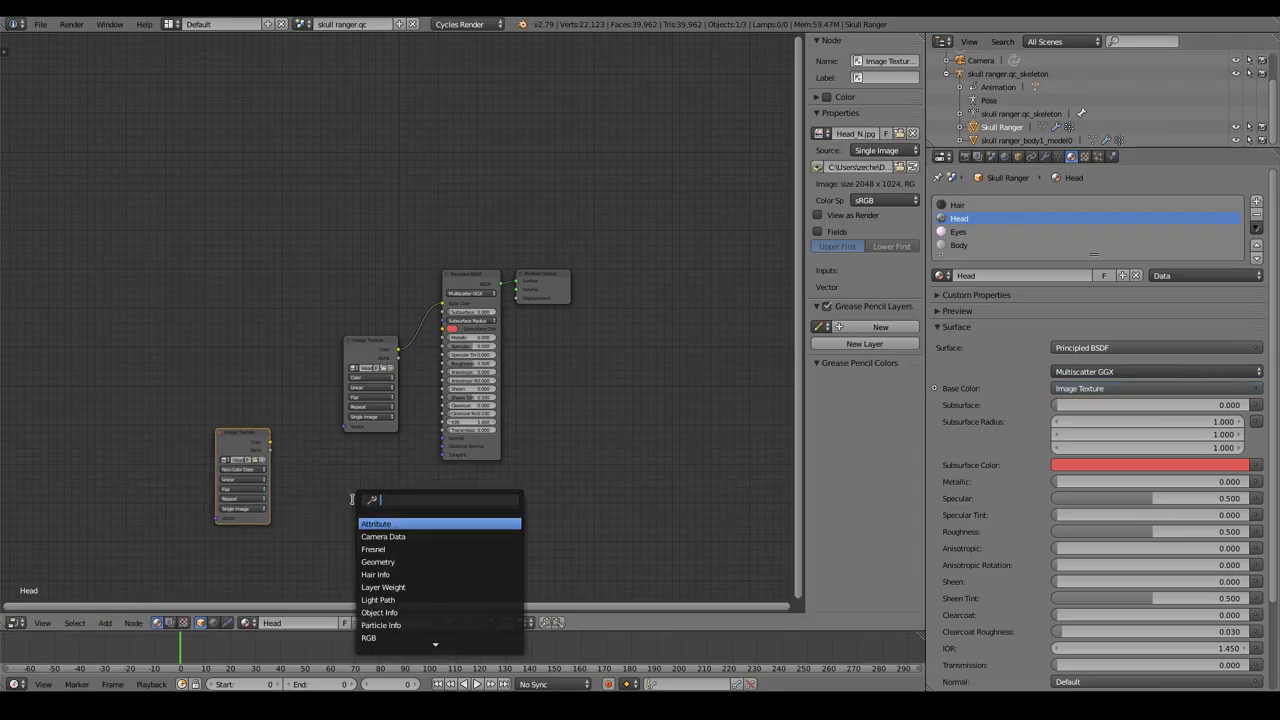
{"action": "type", "text": "normal"}
{"action": "key", "text": "Down"}
{"action": "key", "text": "Return"}
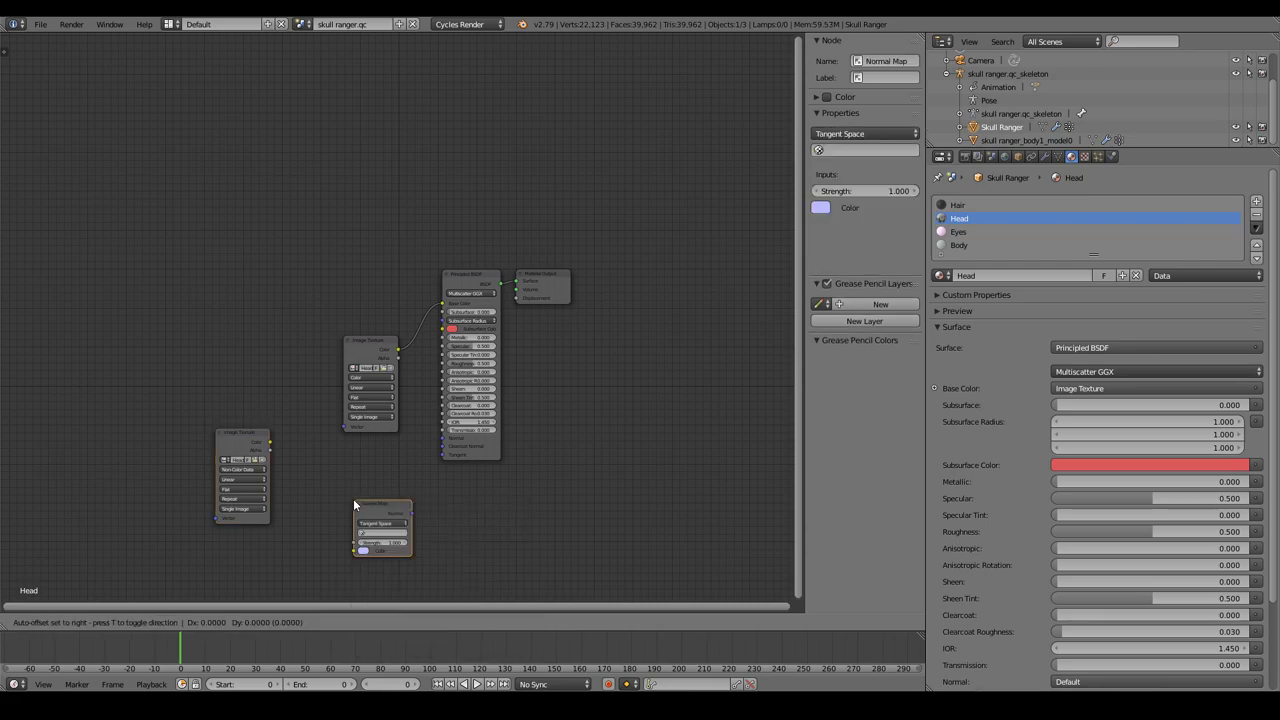
{"action": "left_click", "coordinate": [346, 455]}
{"action": "left_click", "coordinate": [271, 444]}
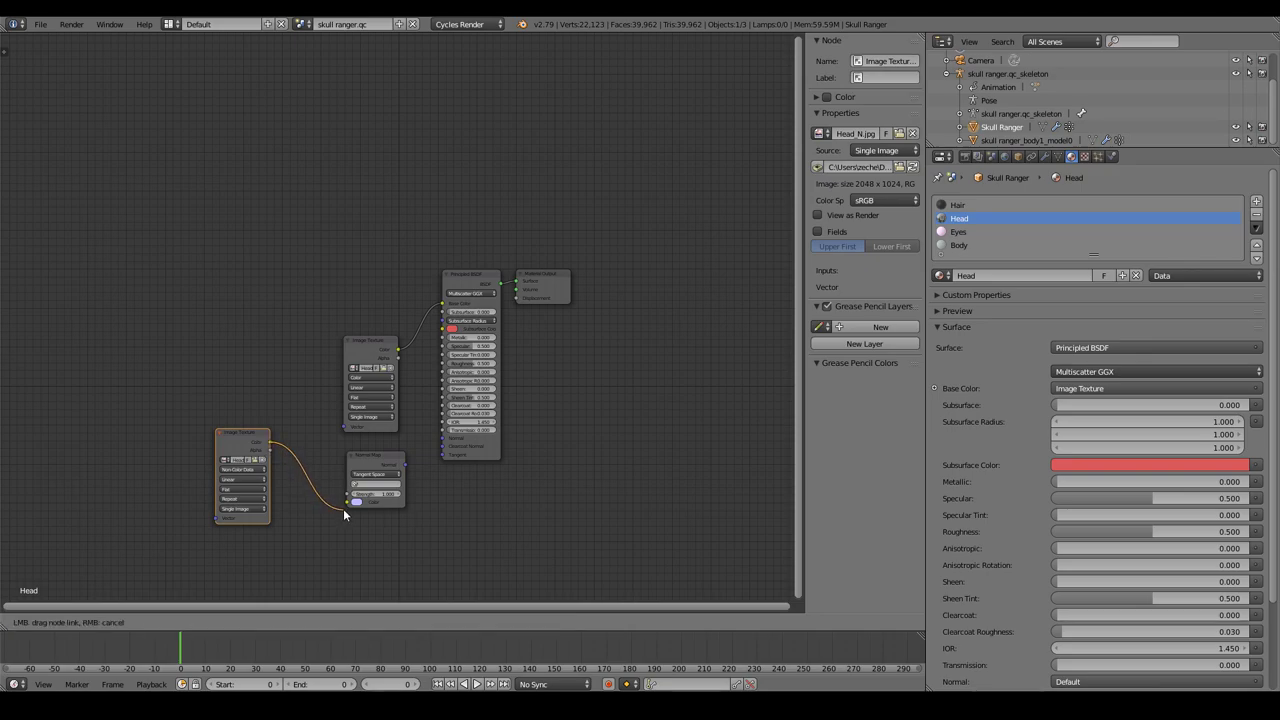
{"action": "left_click_drag", "start_coordinate": [269, 443], "coordinate": [348, 501]}
{"action": "left_click_drag", "start_coordinate": [405, 464], "coordinate": [445, 451]}
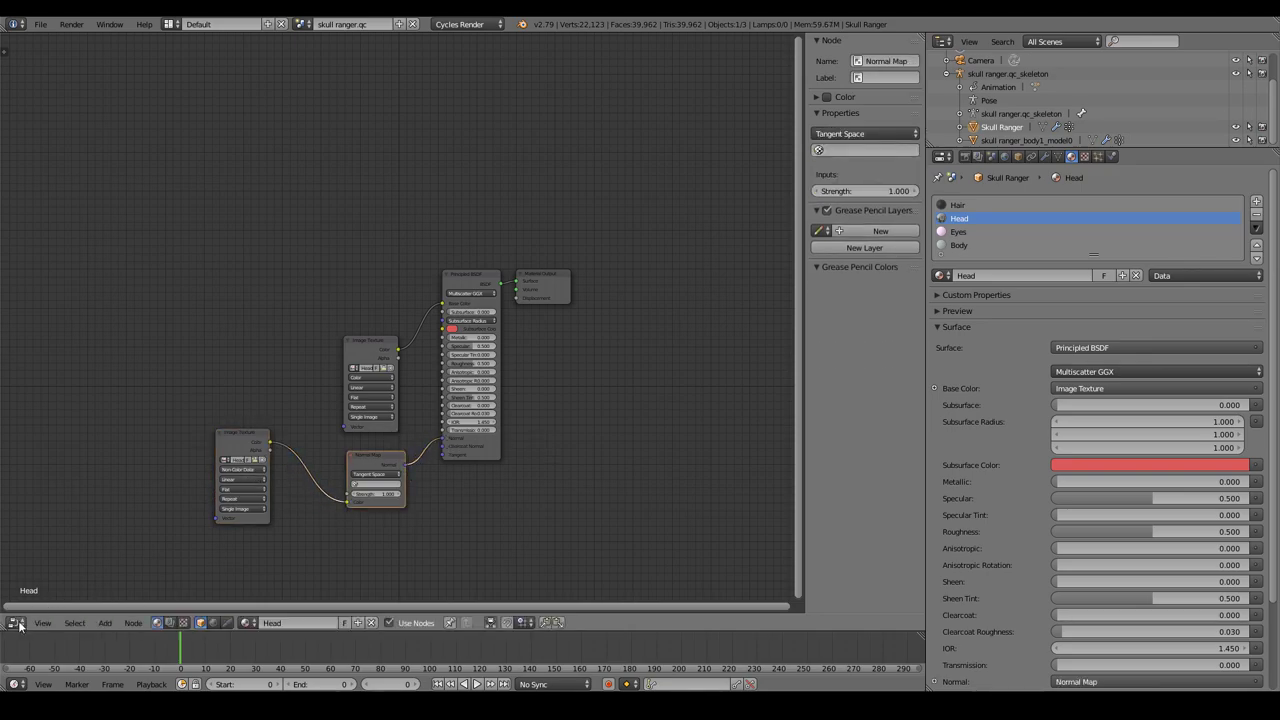
{"action": "left_click", "coordinate": [958, 232]}
Step: Enable nodes on Eyes and replace its Diffuse BSDF with a Principled BSDF driving Surface
{"action": "left_click", "coordinate": [1009, 350]}
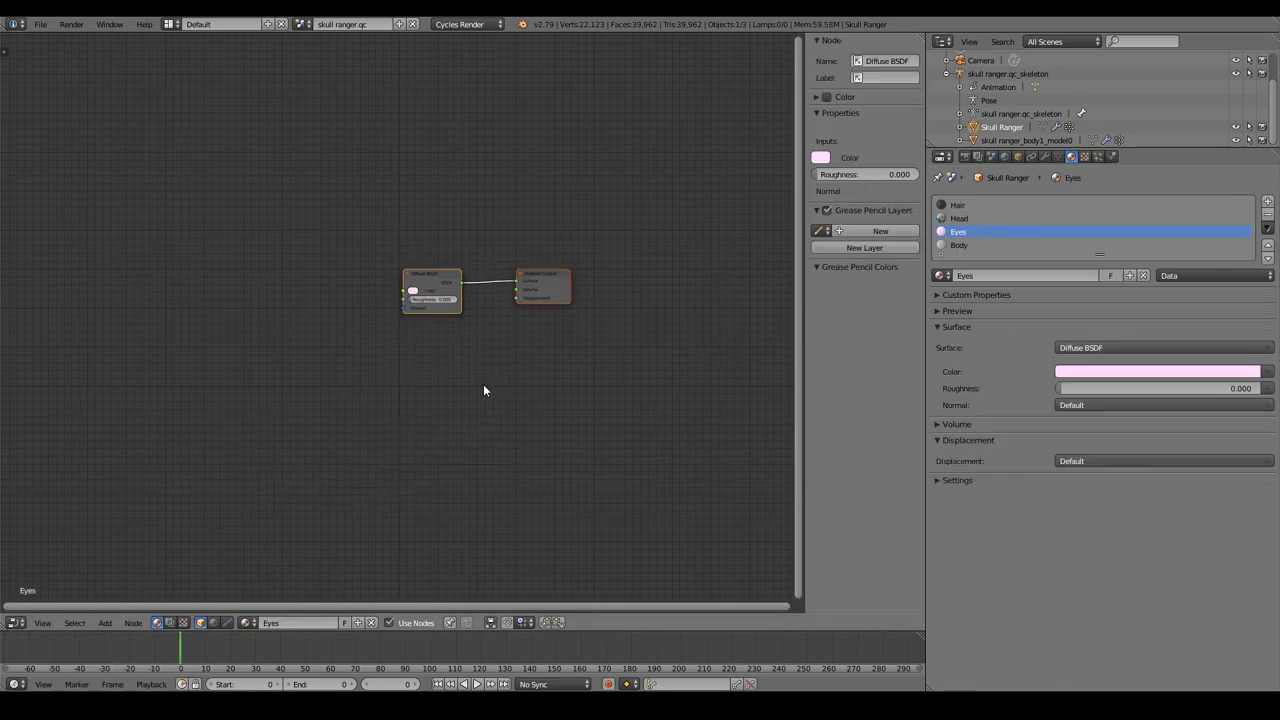
{"action": "key", "text": "x"}
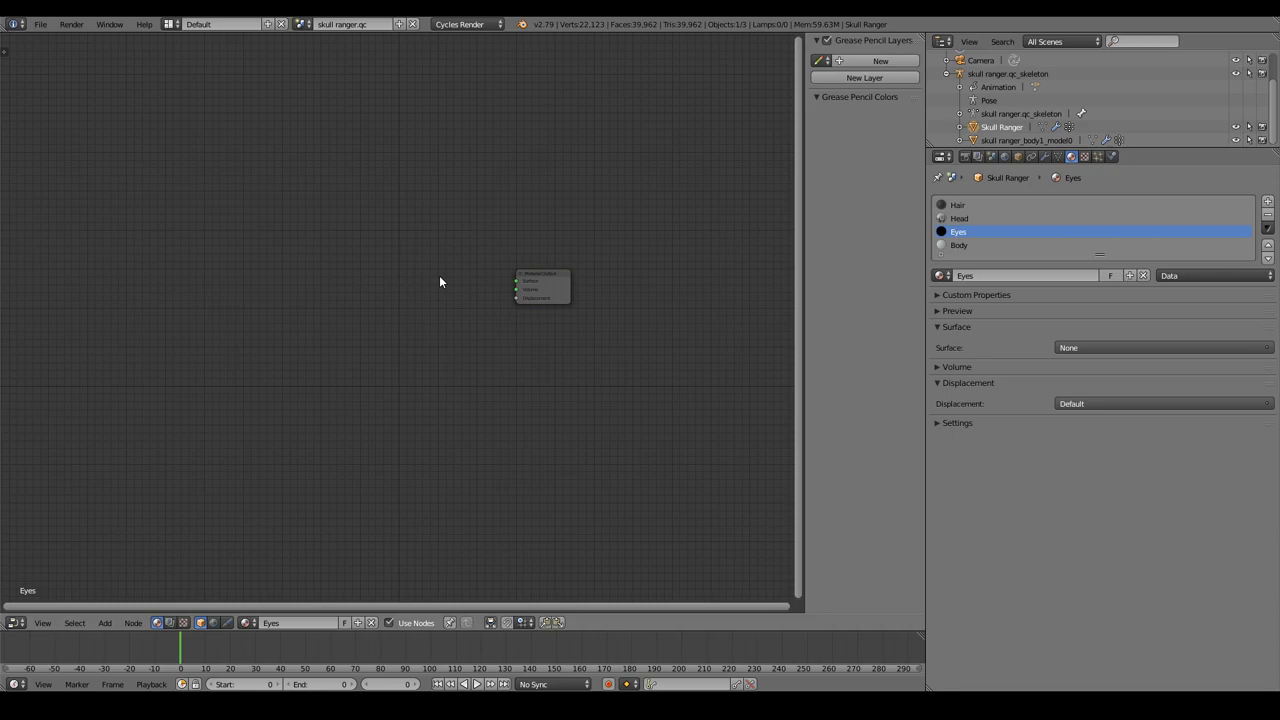
{"action": "key", "text": "shift+a"}
{"action": "left_click", "coordinate": [440, 277]}
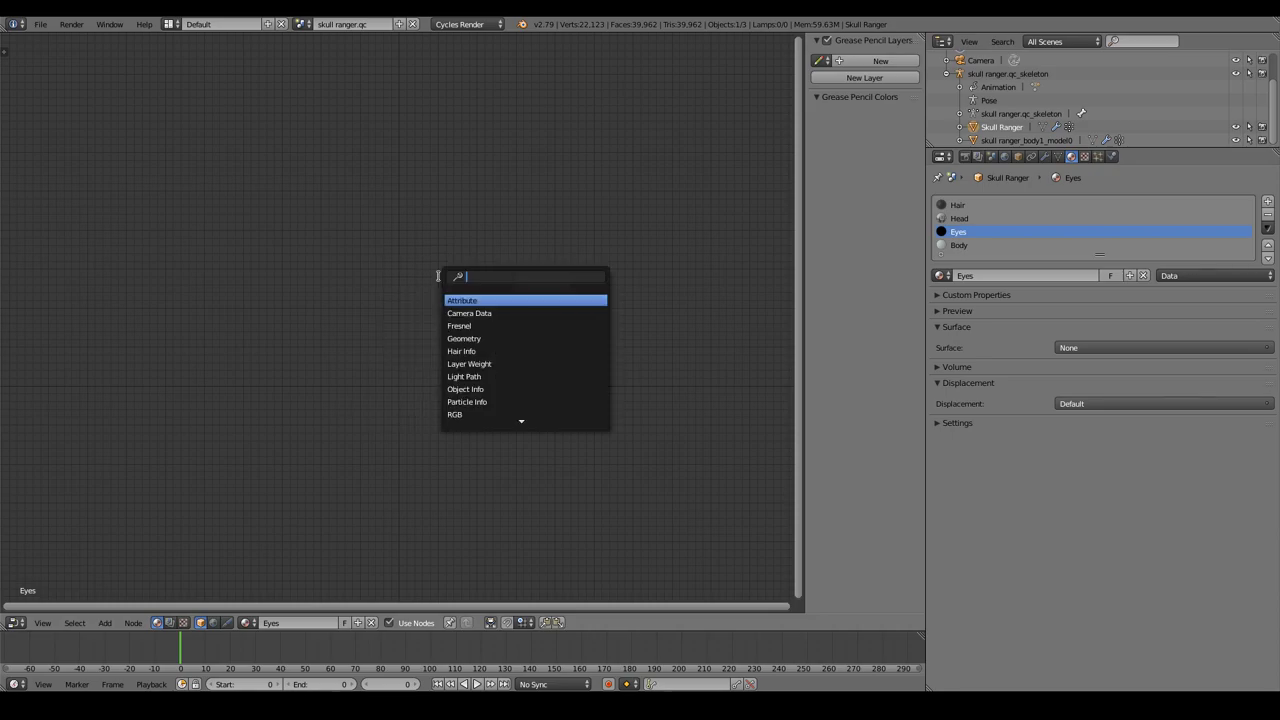
{"action": "type", "text": "prin"}
{"action": "key", "text": "Return"}
{"action": "left_click", "coordinate": [440, 282]}
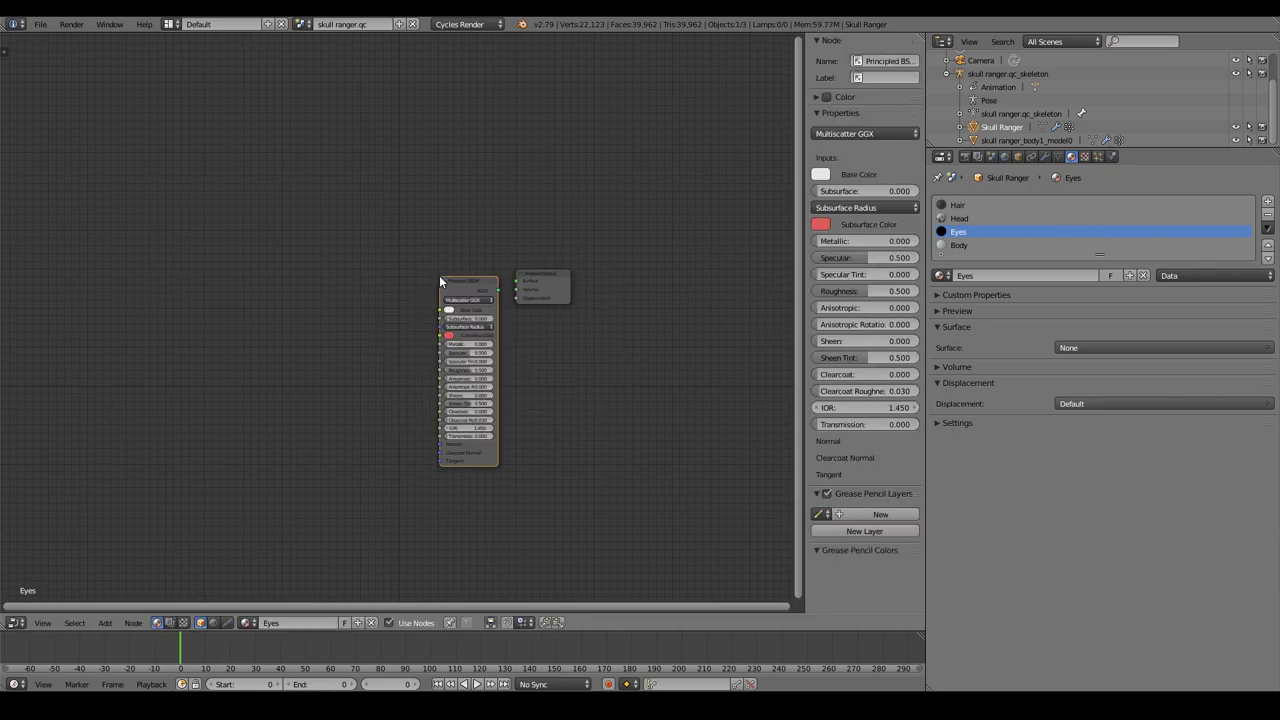
{"action": "left_click_drag", "start_coordinate": [494, 292], "coordinate": [518, 281]}
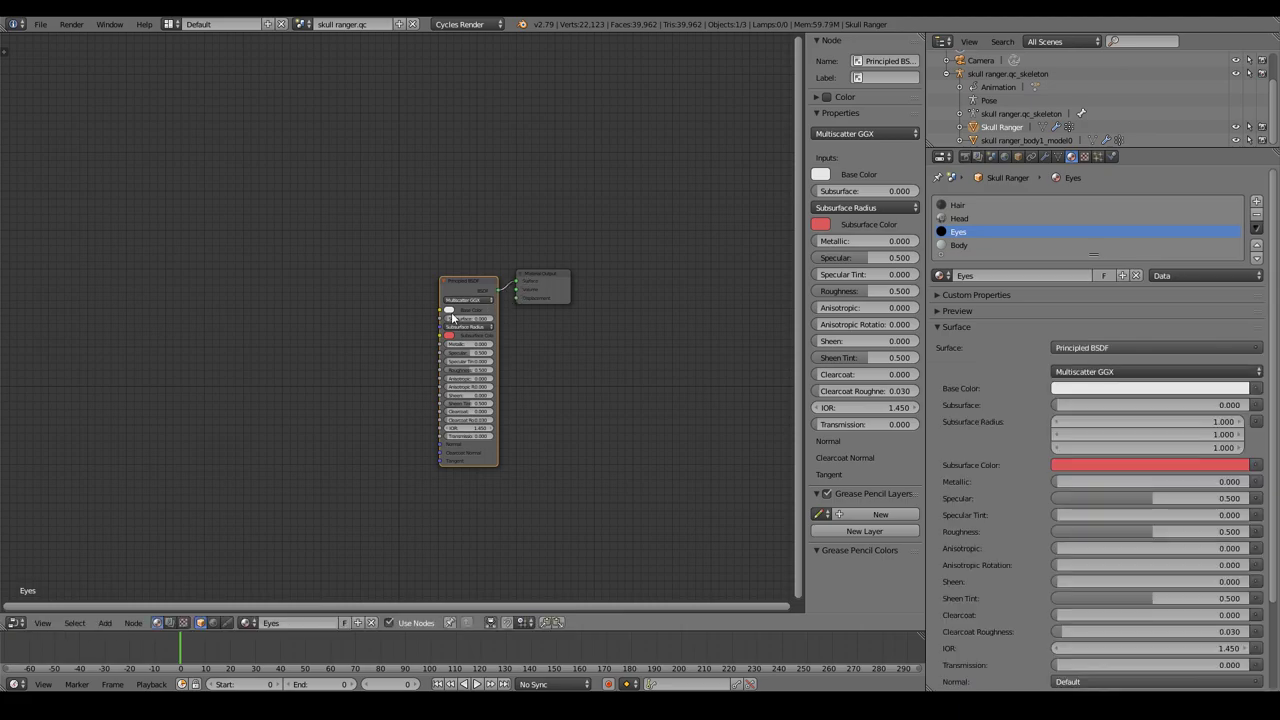
Step: Add an Image Texture node to the Eyes material
{"action": "key", "text": "shift+a"}
{"action": "left_click", "coordinate": [355, 322]}
{"action": "type", "text": "ia"}
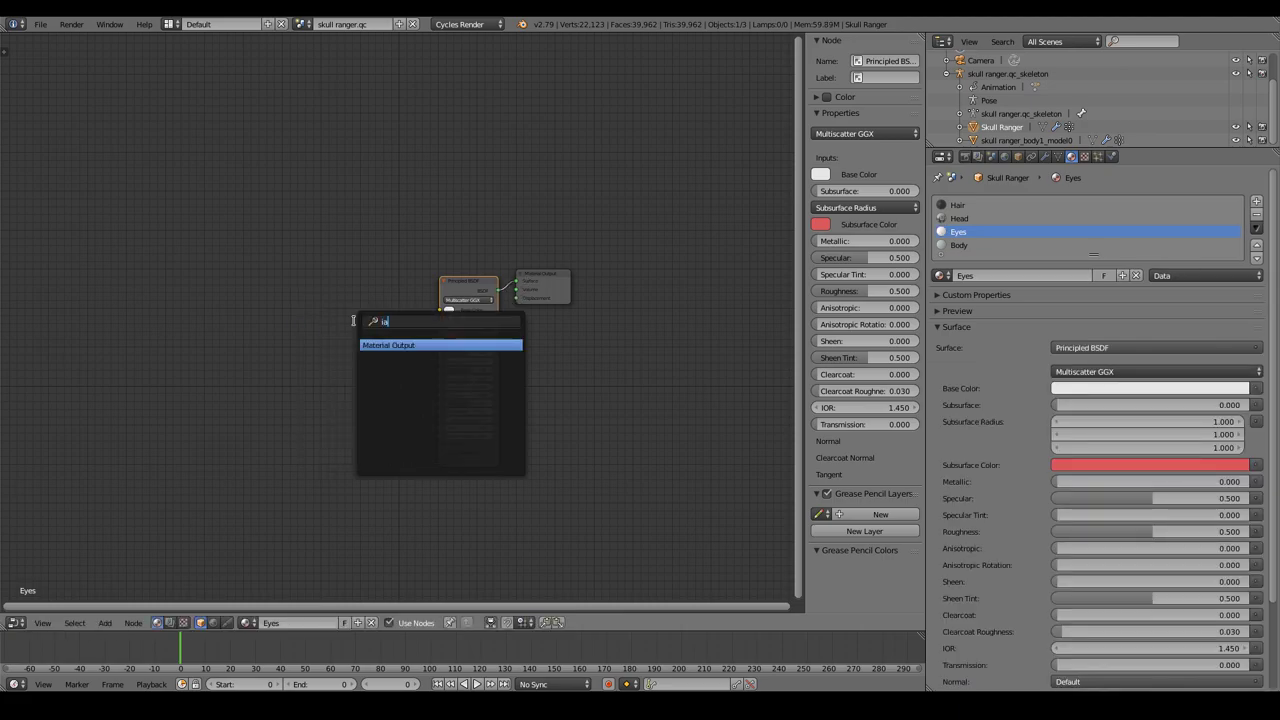
{"action": "type", "text": "ge"}
{"action": "key", "text": "Return"}
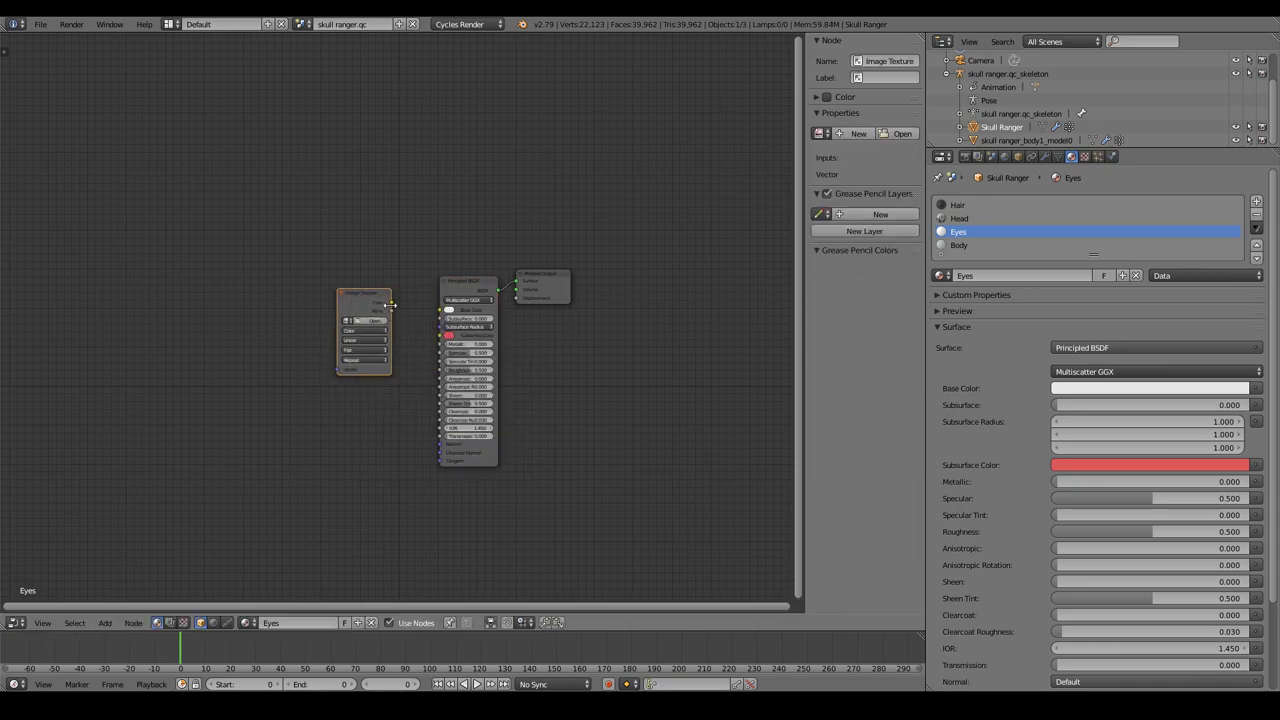
Step: Link the Eyes Image Texture to Base Color, browse Desktop > Fornite but cancel, and duplicate the node
{"action": "left_click", "coordinate": [390, 305]}
{"action": "left_click_drag", "start_coordinate": [390, 304], "coordinate": [441, 310]}
{"action": "left_click", "coordinate": [371, 321]}
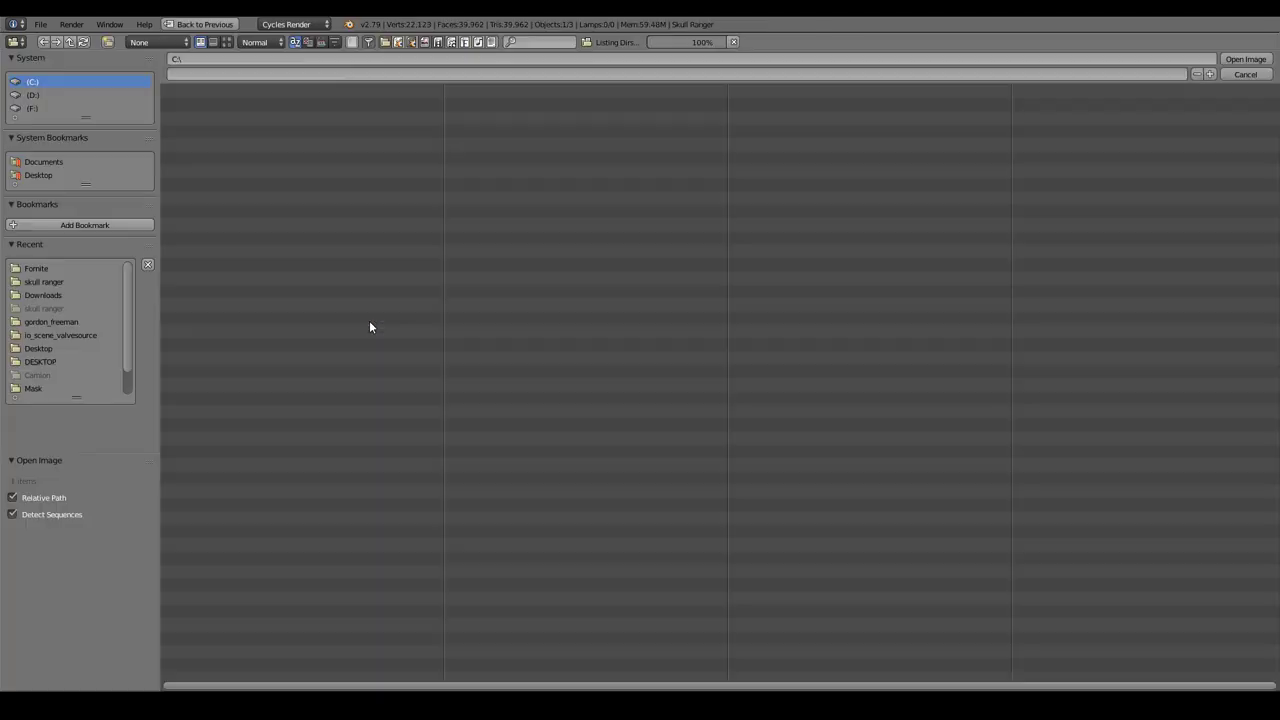
{"action": "left_click", "coordinate": [40, 176]}
{"action": "left_click", "coordinate": [209, 131]}
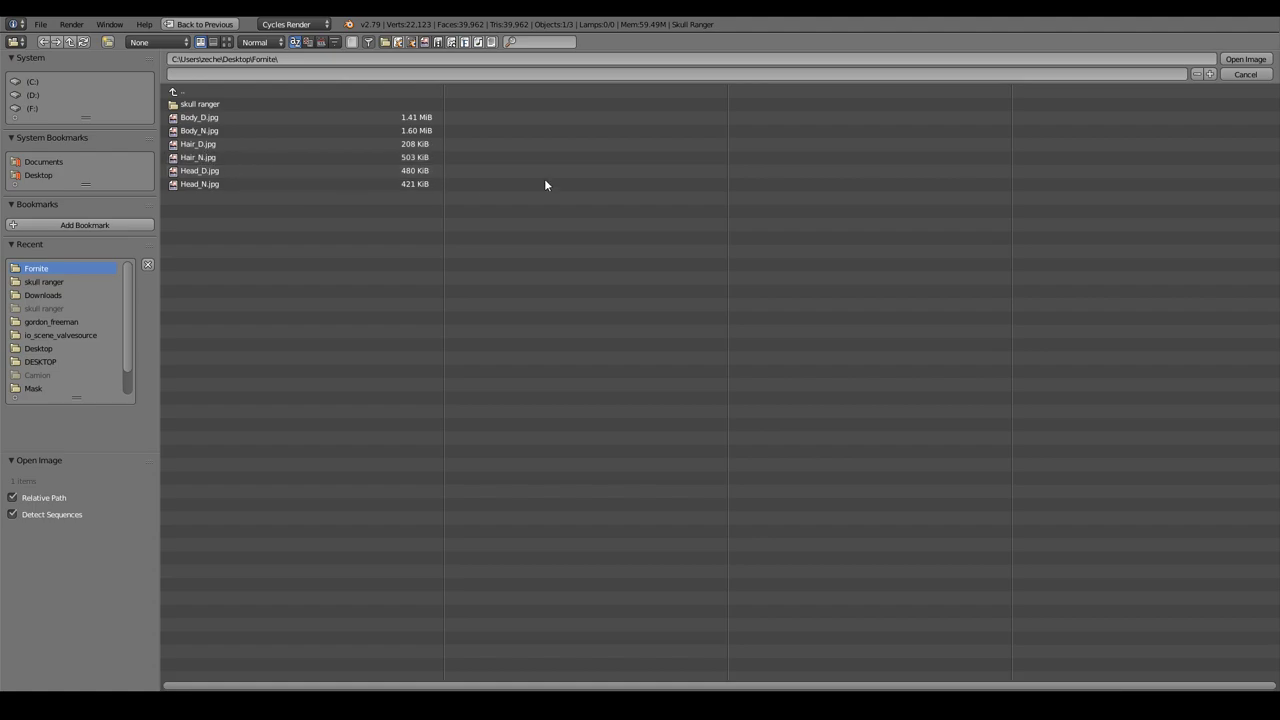
{"action": "left_click", "coordinate": [1230, 76]}
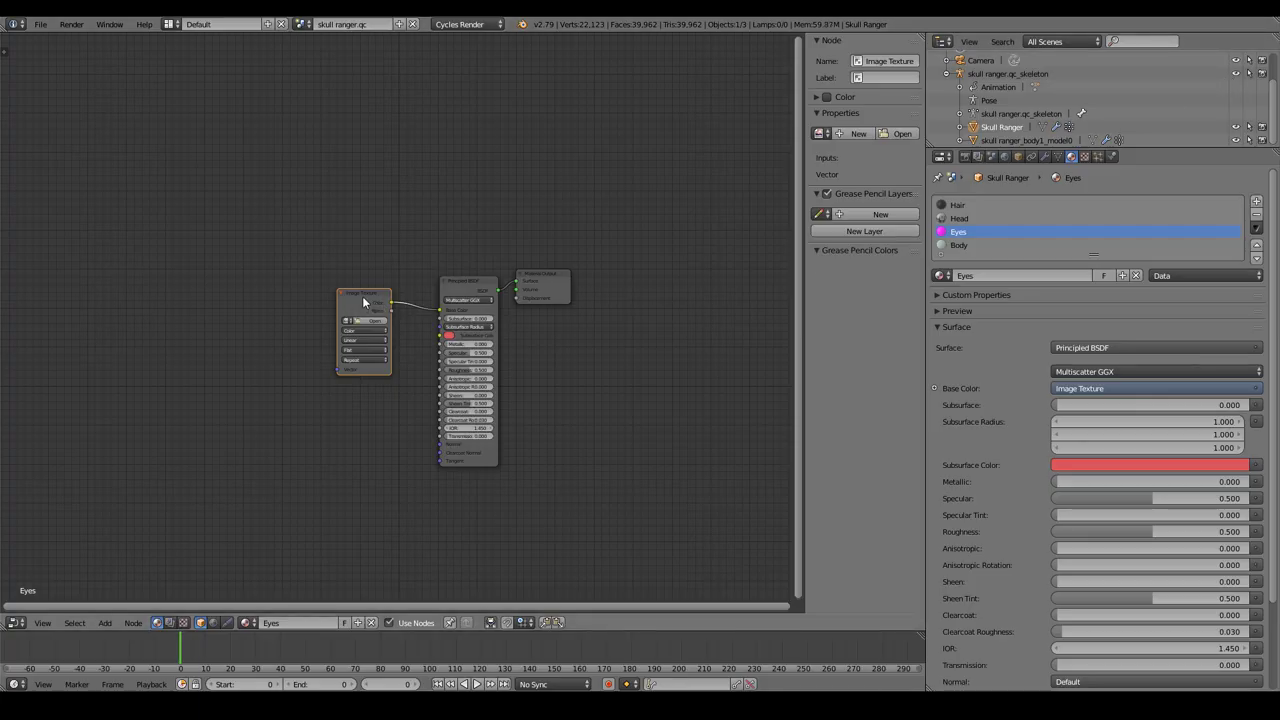
{"action": "key", "text": "shift+d"}
Step: Wire the duplicated texture through a new Normal Map into the Eyes BSDF Normal input
{"action": "left_click", "coordinate": [359, 407]}
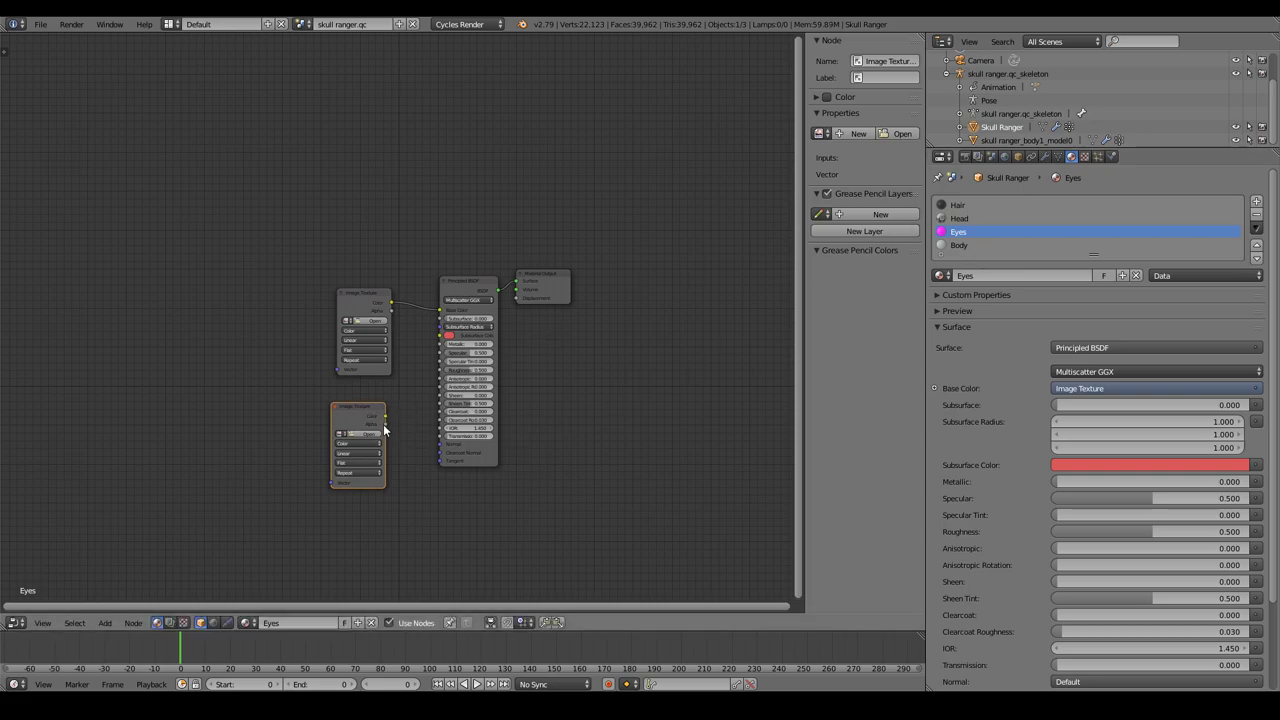
{"action": "key", "text": "shift+a"}
{"action": "left_click", "coordinate": [426, 506]}
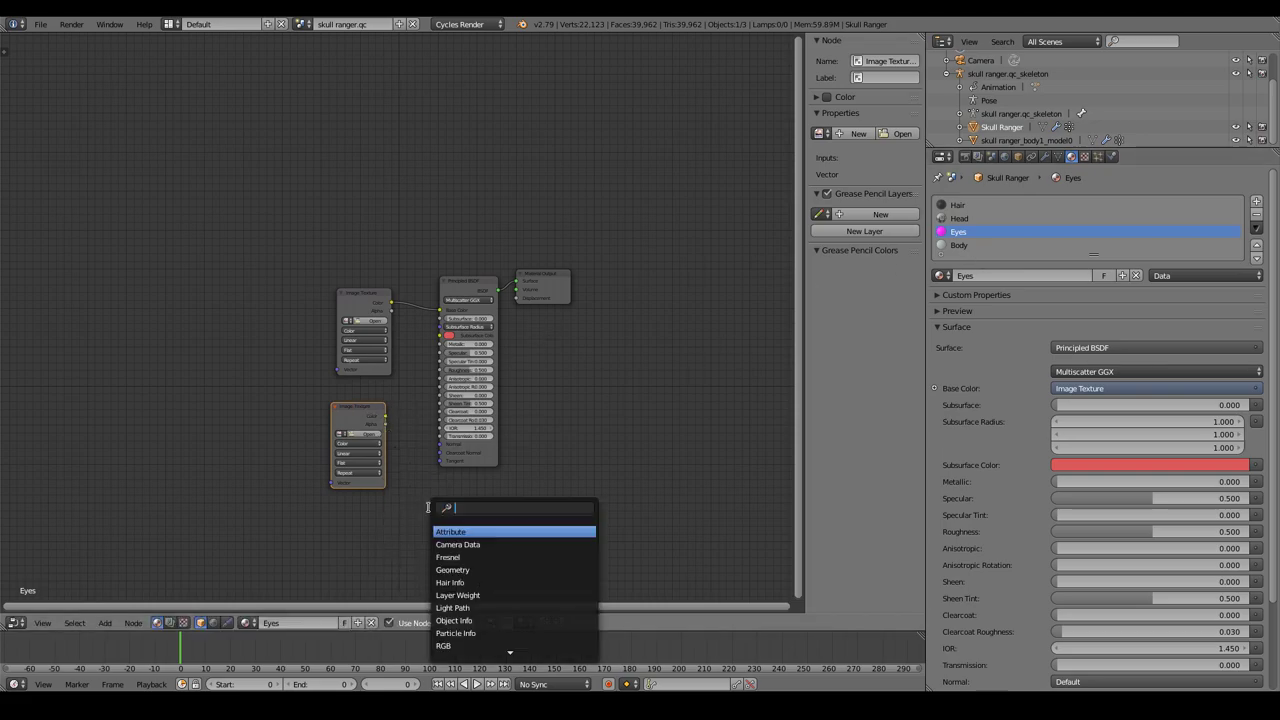
{"action": "type", "text": "n"}
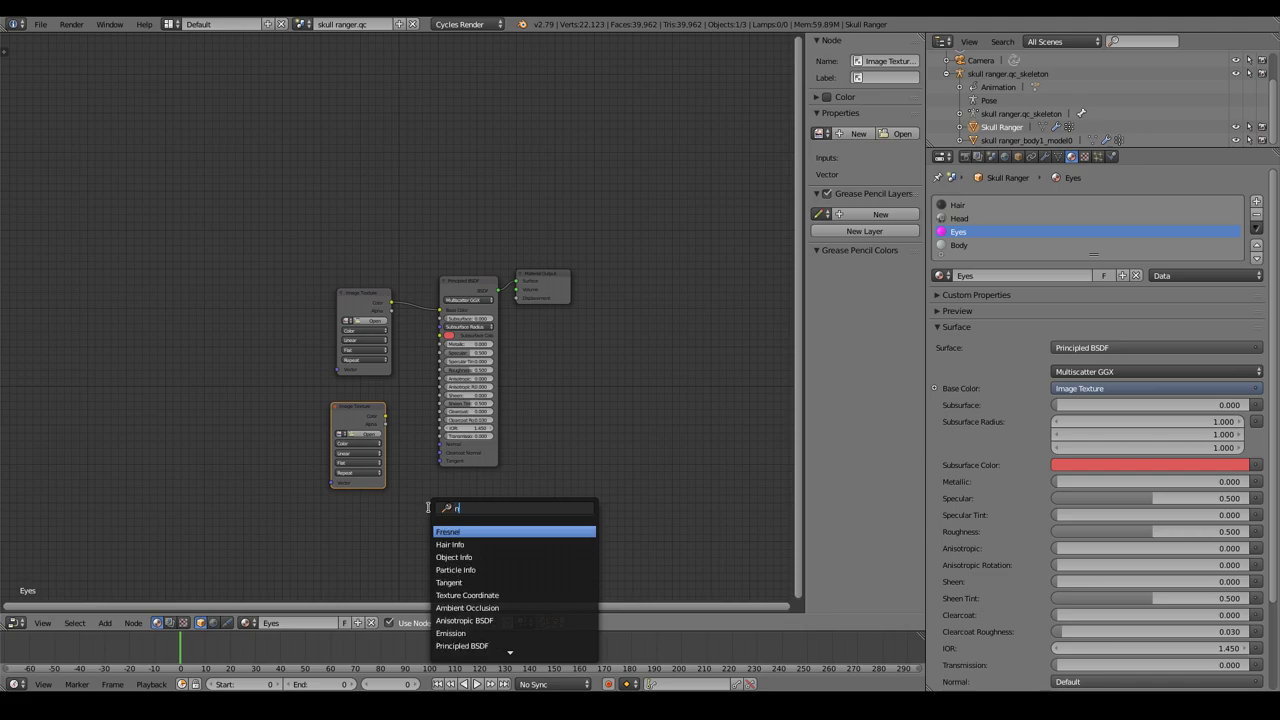
{"action": "type", "text": "orm"}
{"action": "key", "text": "Down"}
{"action": "key", "text": "Return"}
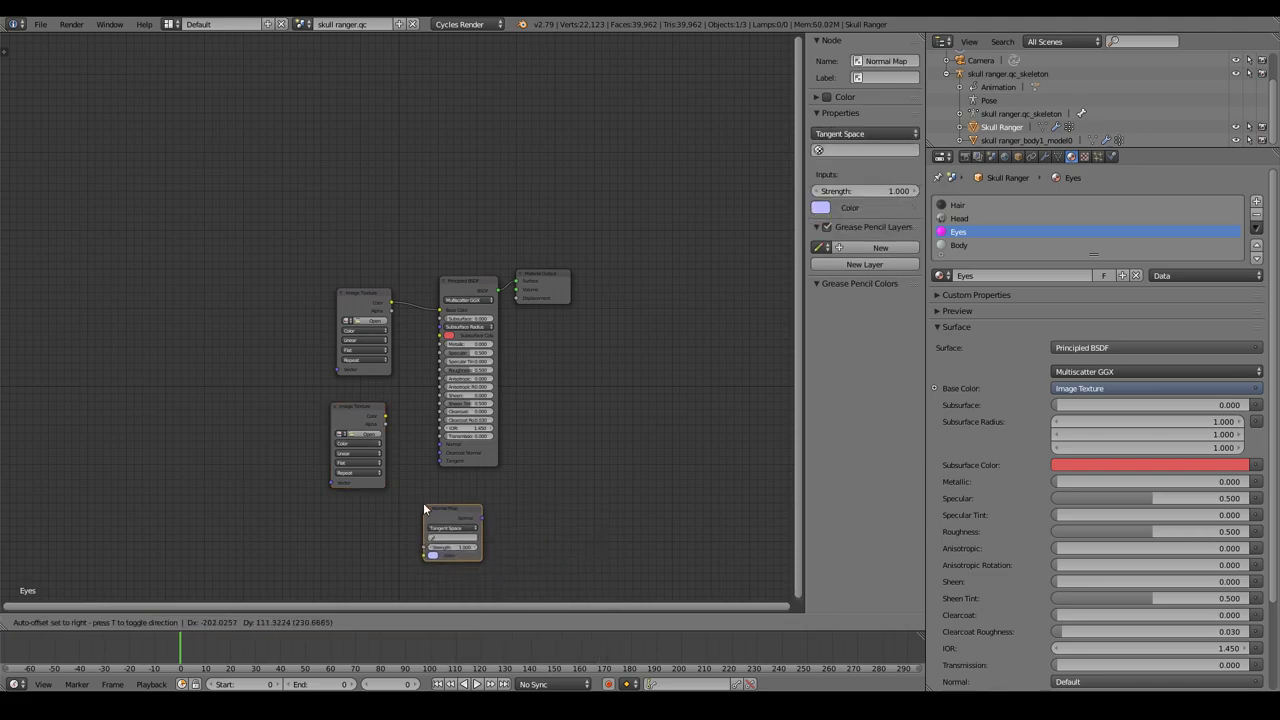
{"action": "left_click", "coordinate": [407, 507]}
{"action": "left_click_drag", "start_coordinate": [385, 417], "coordinate": [407, 556]}
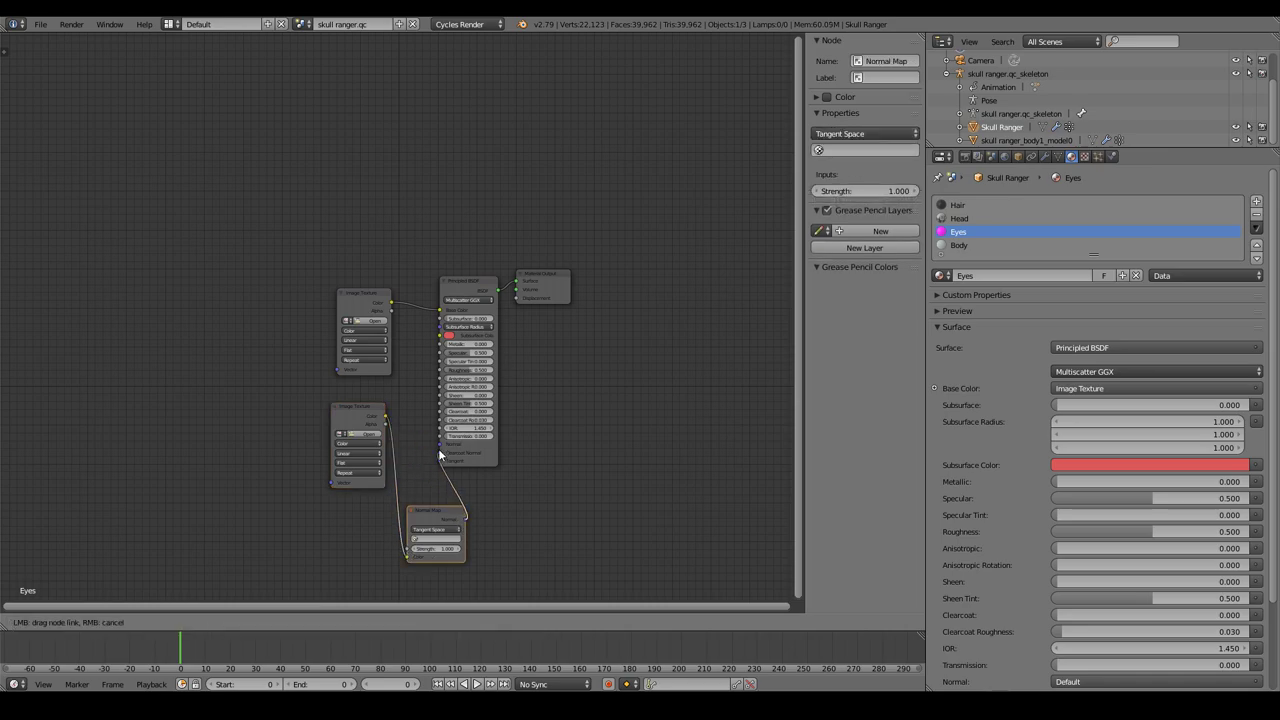
{"action": "left_click_drag", "start_coordinate": [463, 519], "coordinate": [440, 445]}
Step: Tidy the normal texture and Normal Map nodes, set the texture to Non-Color Data, then select Body
{"action": "left_click", "coordinate": [360, 421]}
{"action": "left_click_drag", "start_coordinate": [360, 421], "coordinate": [315, 429]}
{"action": "left_click_drag", "start_coordinate": [430, 512], "coordinate": [372, 434]}
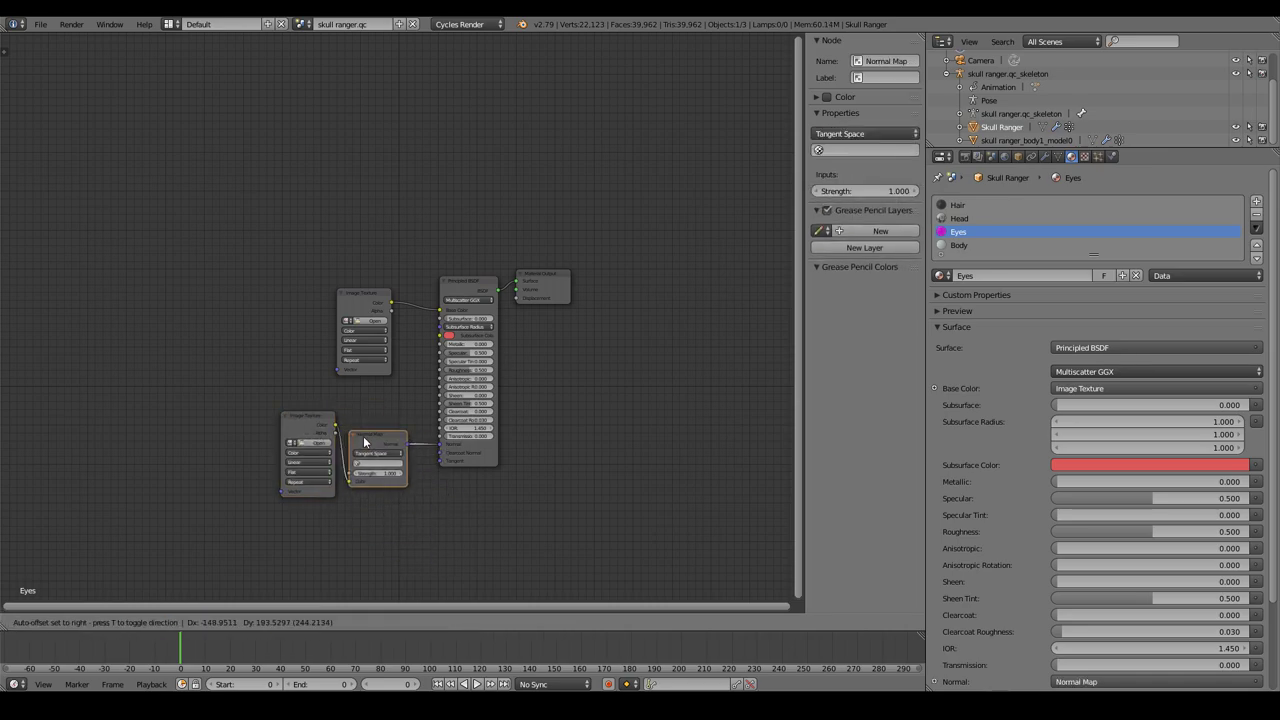
{"action": "left_click", "coordinate": [308, 445]}
{"action": "left_click", "coordinate": [304, 436]}
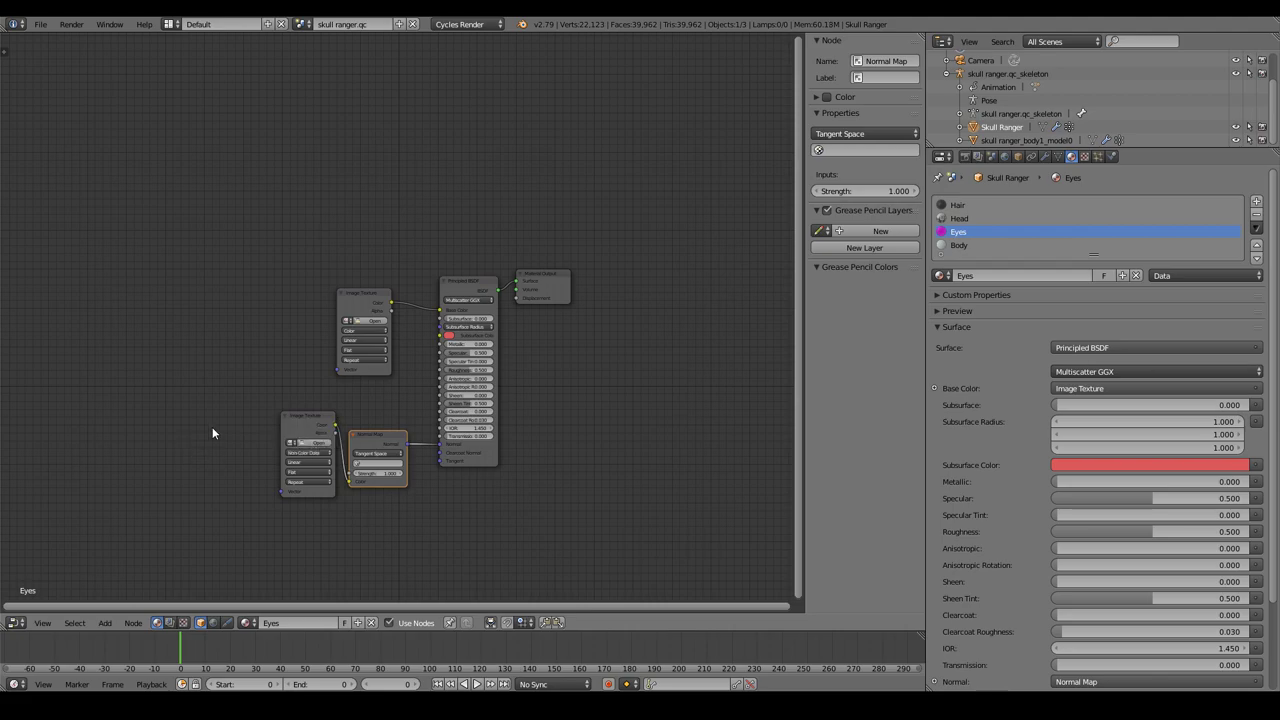
{"action": "left_click", "coordinate": [979, 243]}
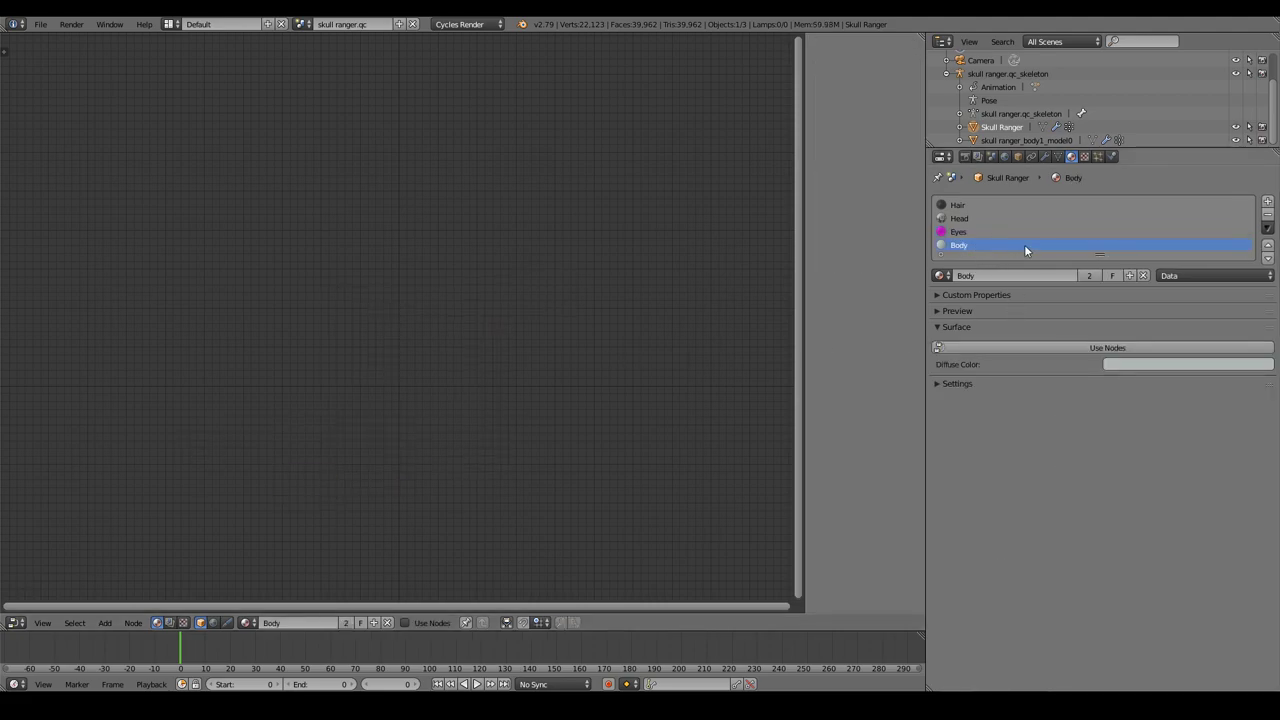
Step: Enable nodes on Body and replace its Diffuse BSDF with a Principled BSDF on Surface
{"action": "left_click", "coordinate": [1065, 348]}
{"action": "left_click", "coordinate": [420, 283]}
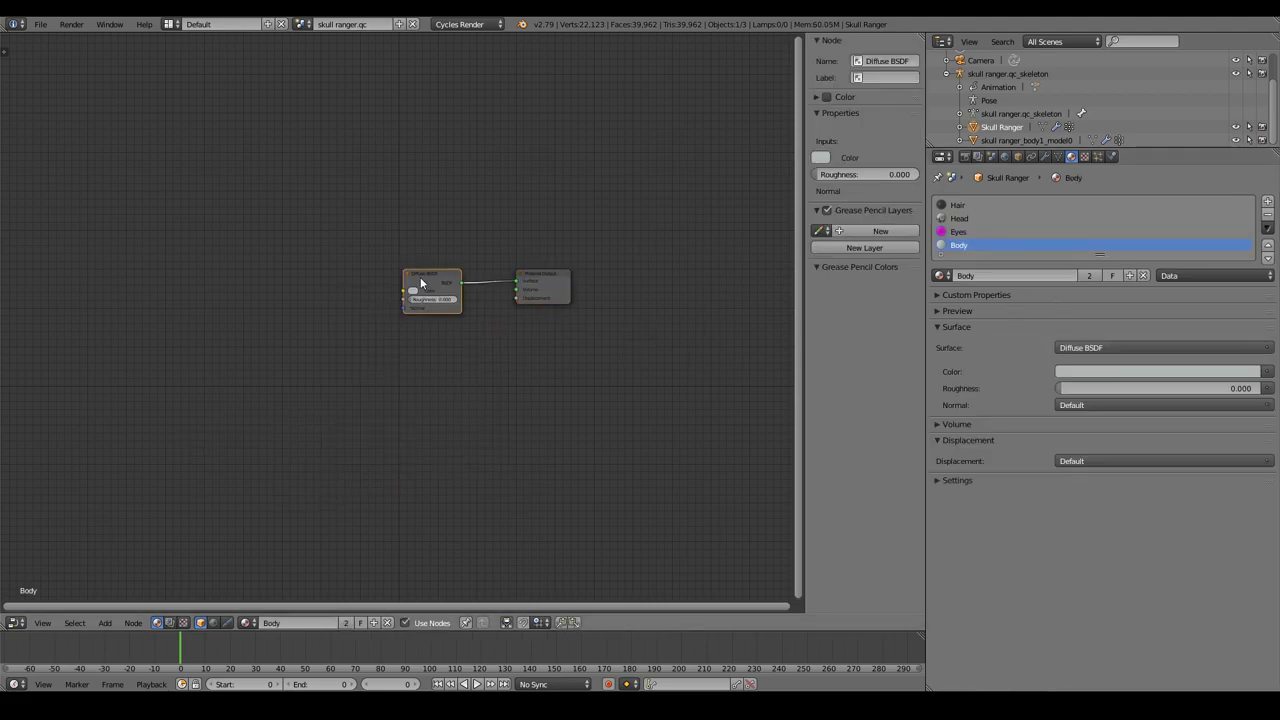
{"action": "key", "text": "x"}
{"action": "key", "text": "shift+a"}
{"action": "left_click", "coordinate": [420, 277]}
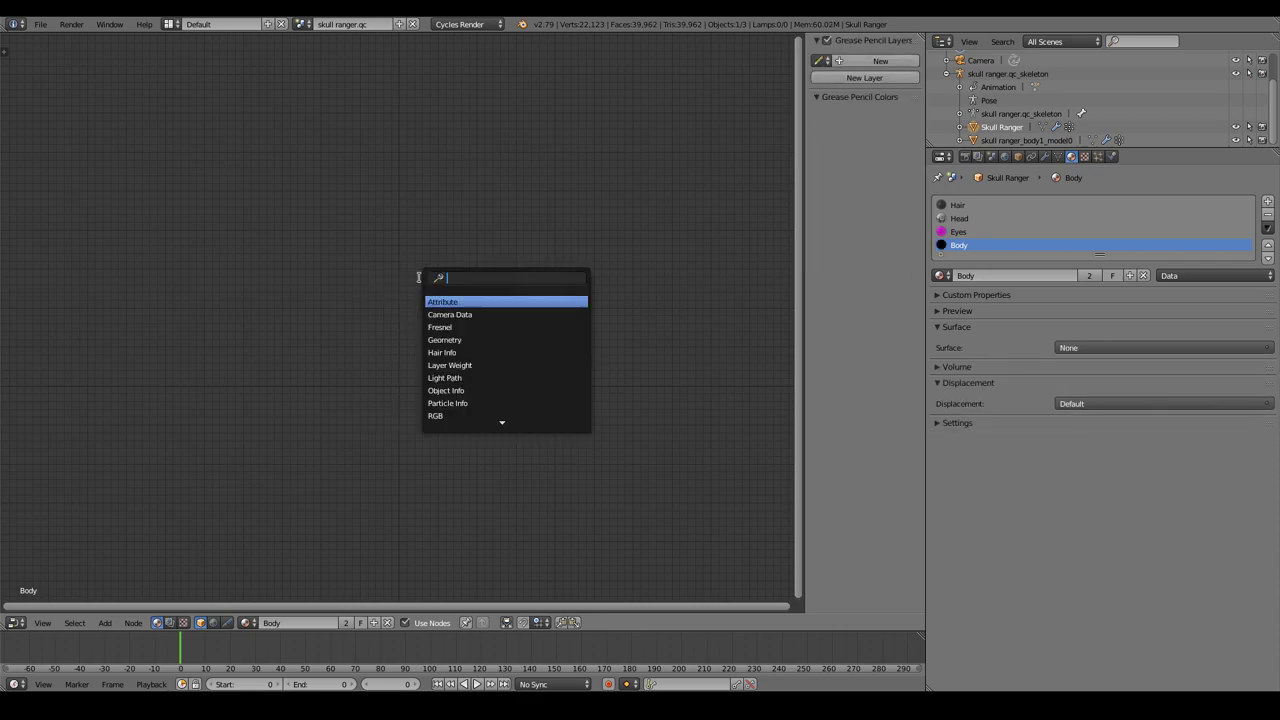
{"action": "type", "text": "princ"}
{"action": "key", "text": "Return"}
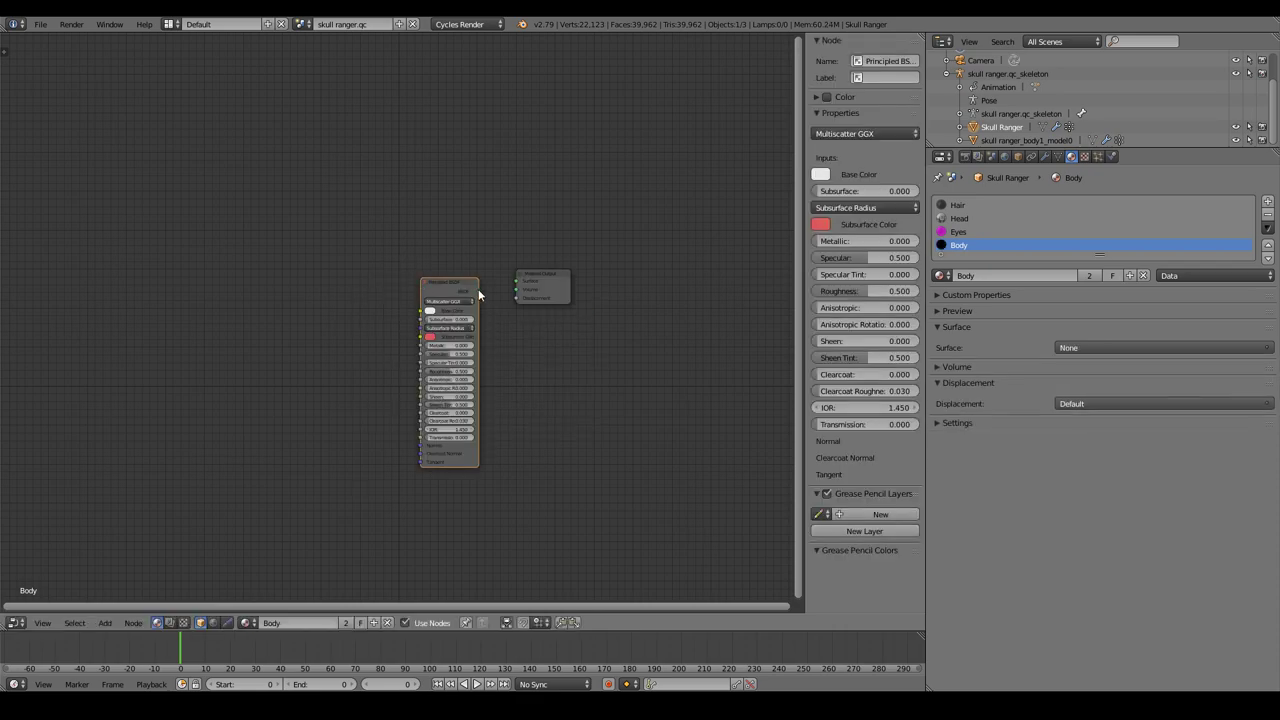
{"action": "left_click_drag", "start_coordinate": [478, 291], "coordinate": [517, 281]}
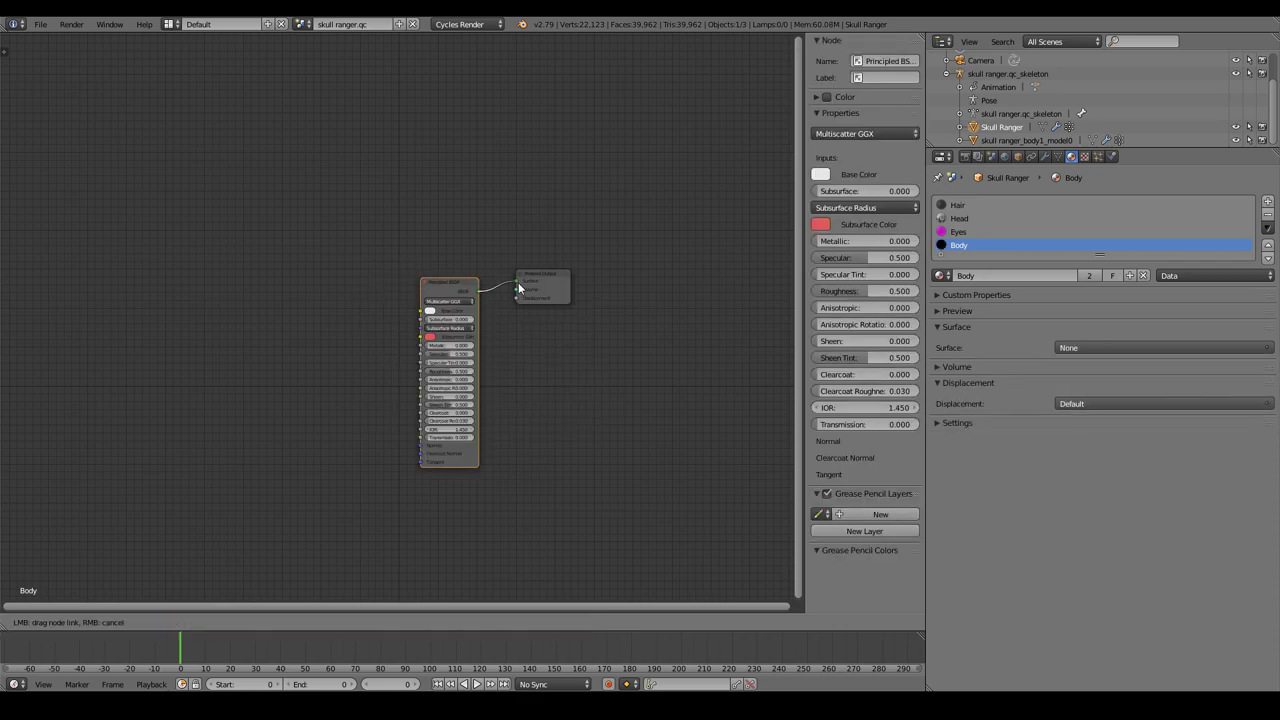
Step: Add an Image Texture node and connect its Color to the Body shader's Base Color
{"action": "key", "text": "shift+a"}
{"action": "left_click", "coordinate": [303, 316]}
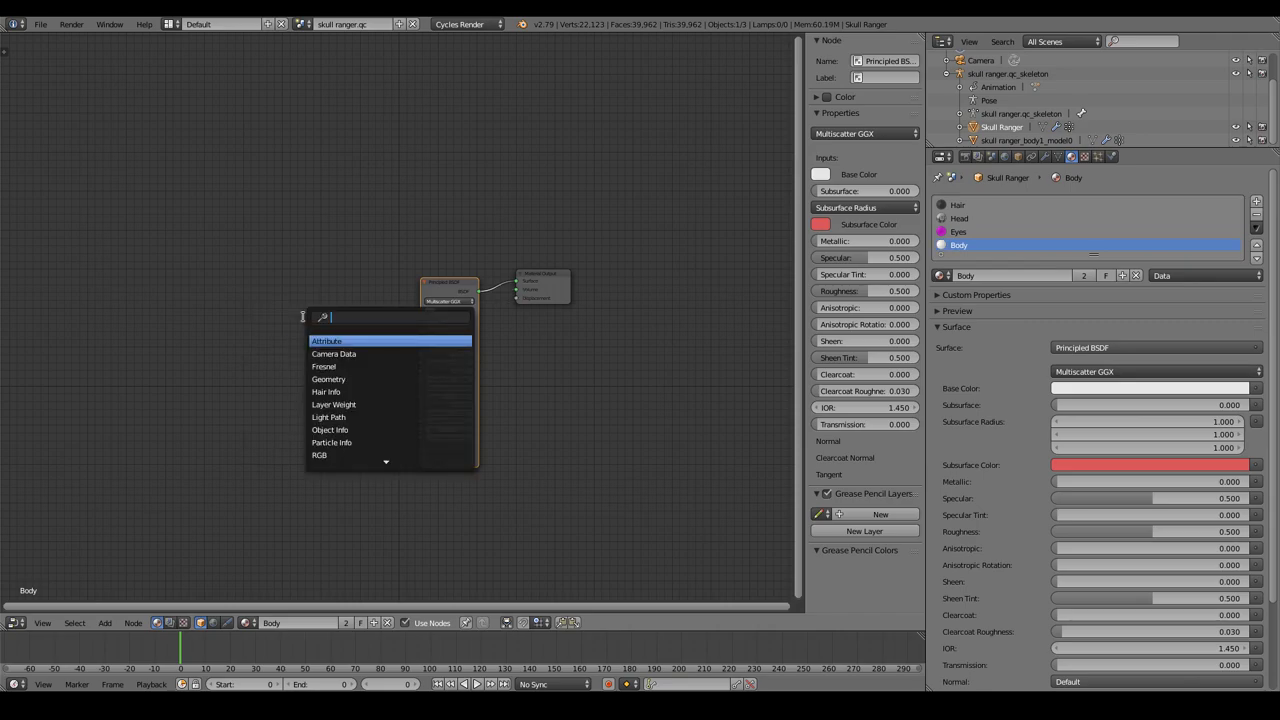
{"action": "type", "text": "image"}
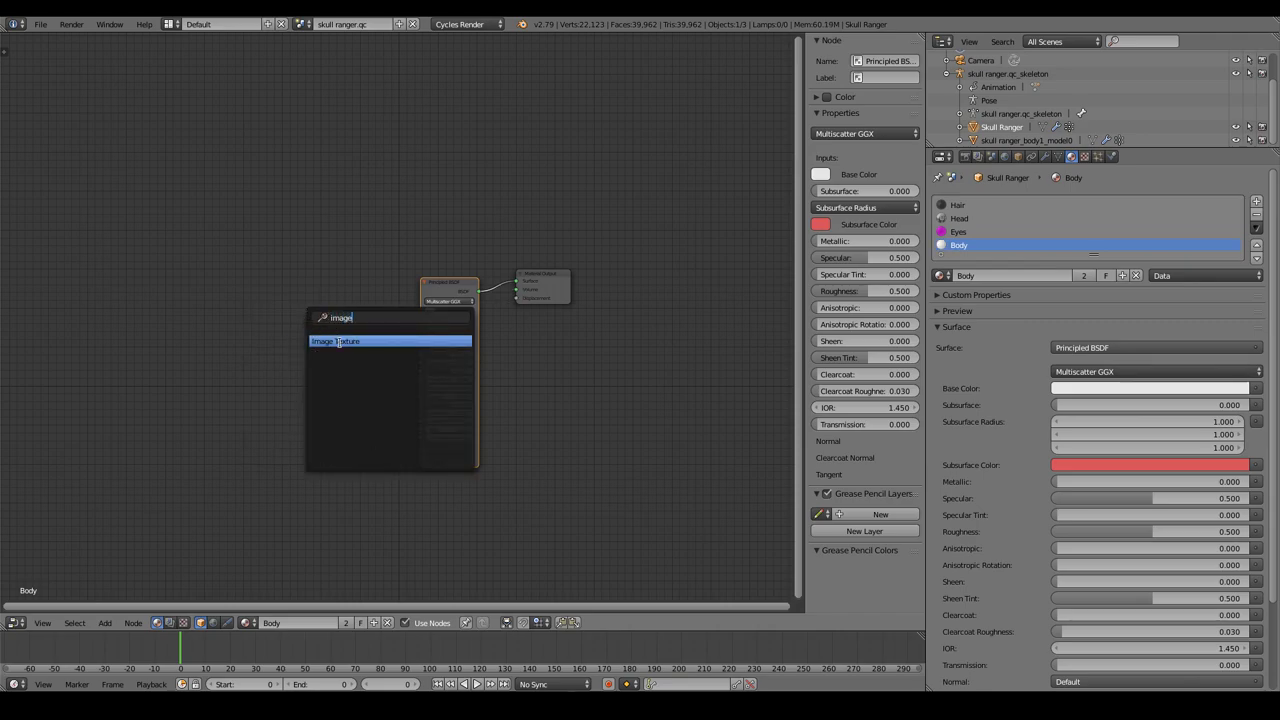
{"action": "left_click", "coordinate": [338, 342]}
{"action": "left_click", "coordinate": [337, 313]}
{"action": "left_click_drag", "start_coordinate": [348, 308], "coordinate": [421, 311]}
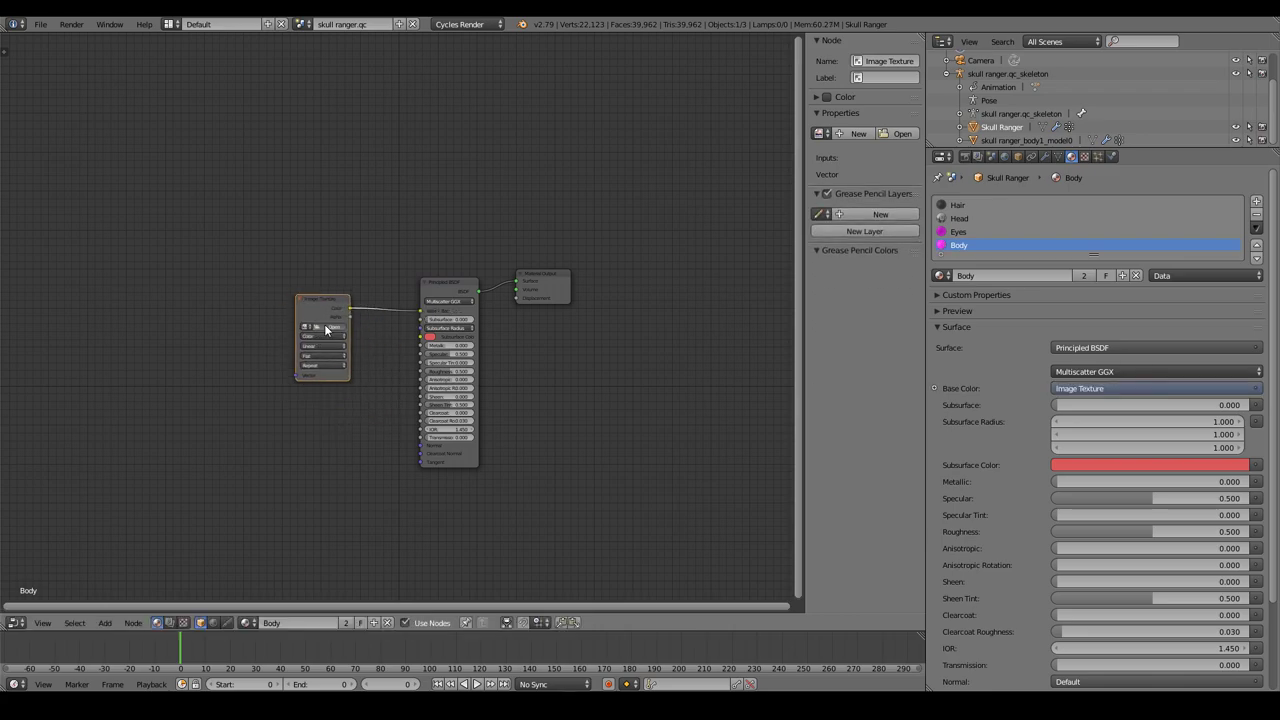
Step: Load Body_D.jpg from Desktop > Fornite into the Body Image Texture node
{"action": "left_click", "coordinate": [325, 329]}
{"action": "left_click", "coordinate": [46, 173]}
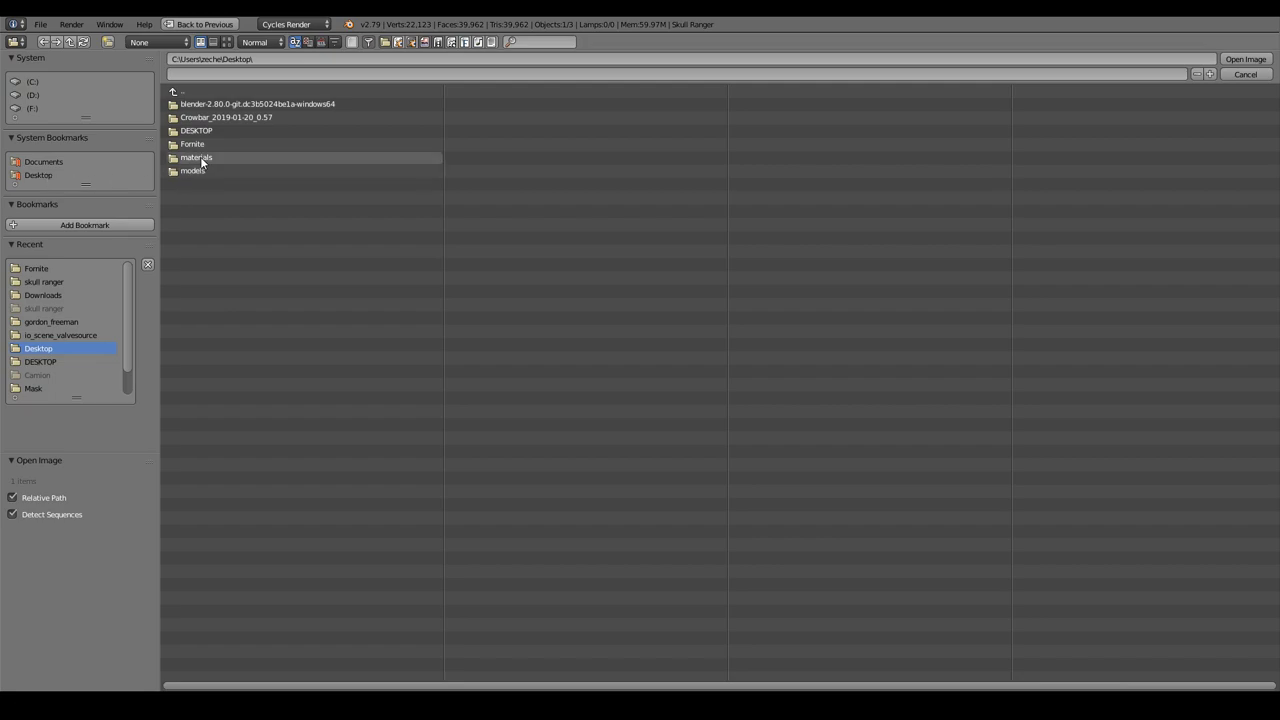
{"action": "left_click", "coordinate": [198, 144]}
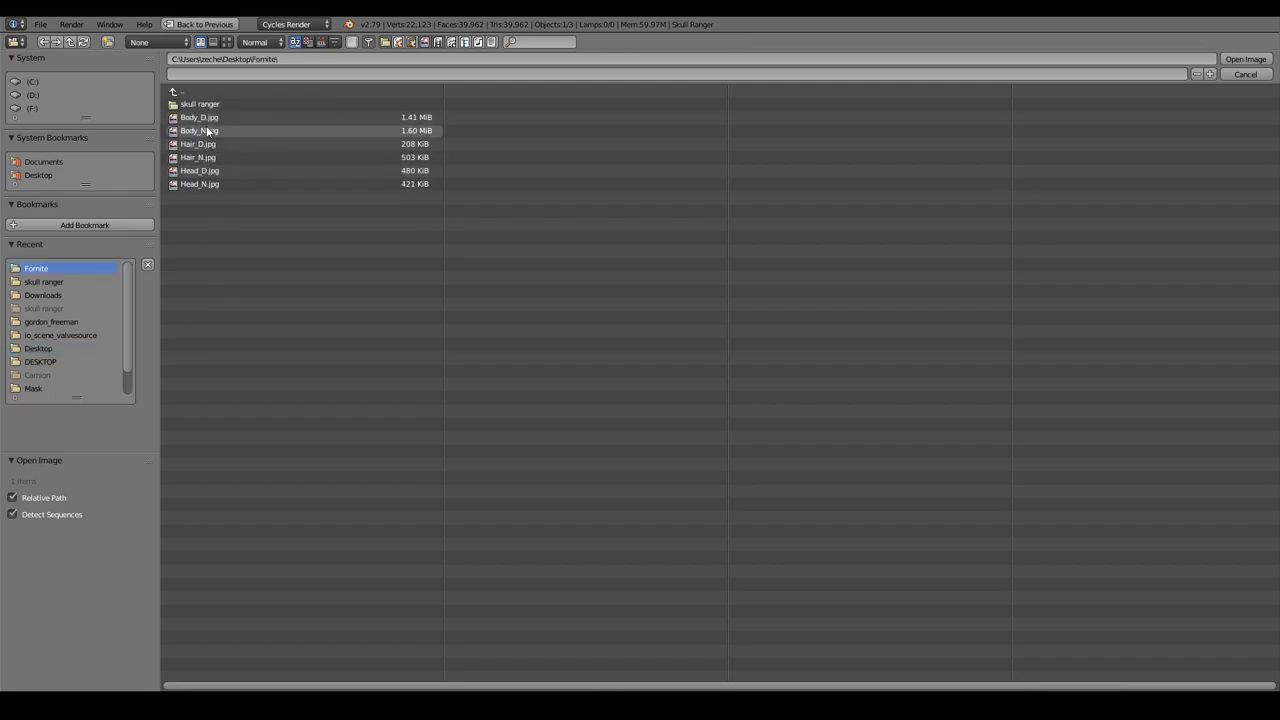
{"action": "left_click", "coordinate": [199, 117]}
{"action": "left_click", "coordinate": [1245, 59]}
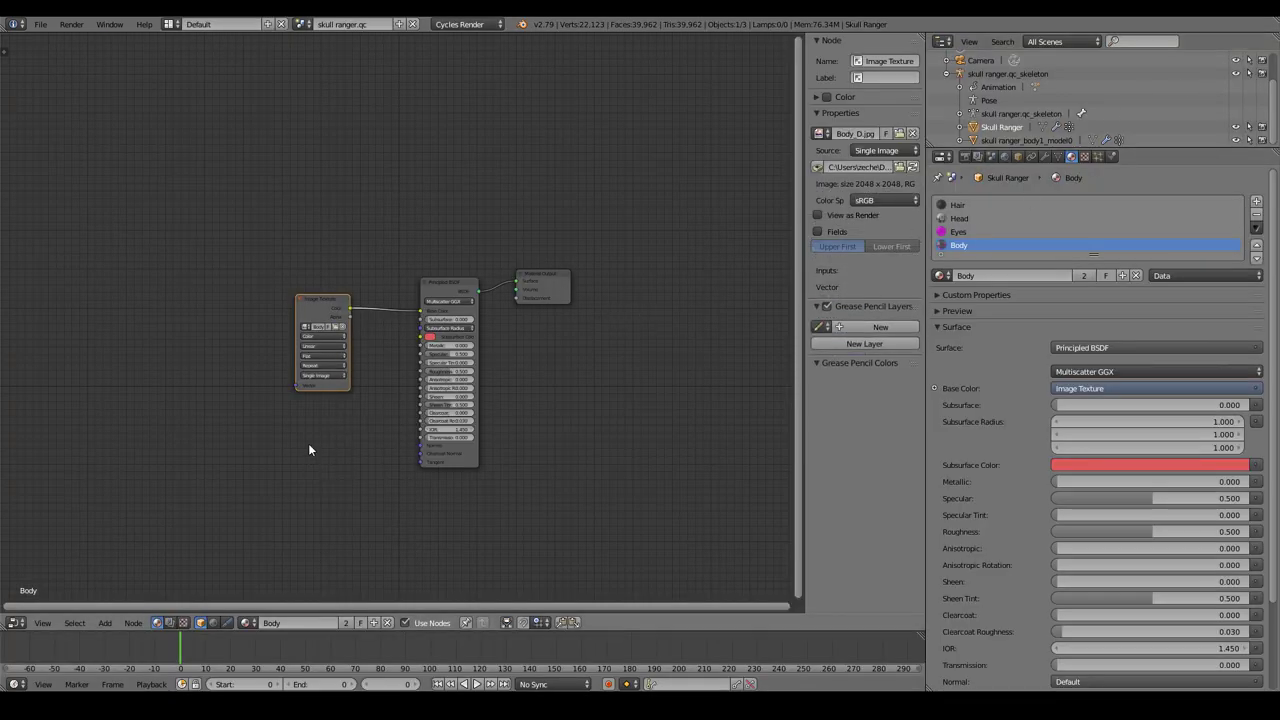
Step: Duplicate the Body texture node as Non-Color Data and load Body_N.jpg into it
{"action": "key", "text": "shift+d"}
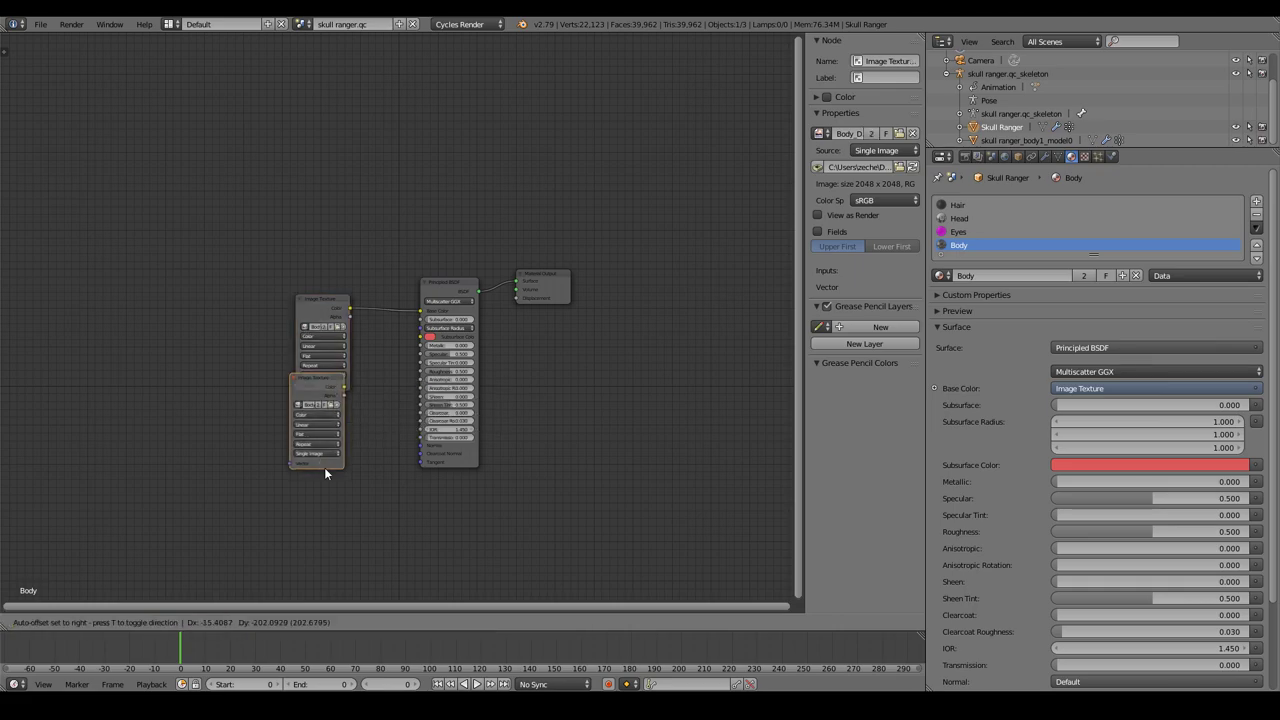
{"action": "left_click", "coordinate": [322, 521]}
{"action": "left_click", "coordinate": [316, 461]}
{"action": "left_click", "coordinate": [309, 456]}
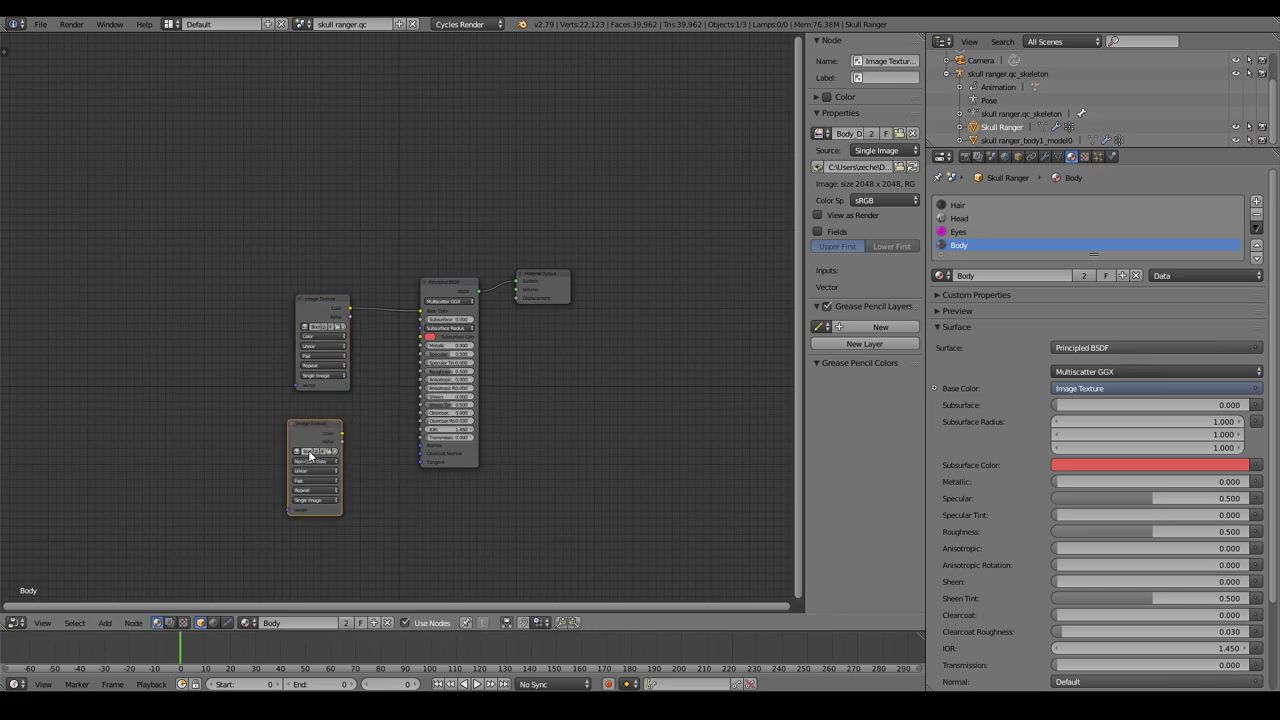
{"action": "left_click", "coordinate": [330, 456]}
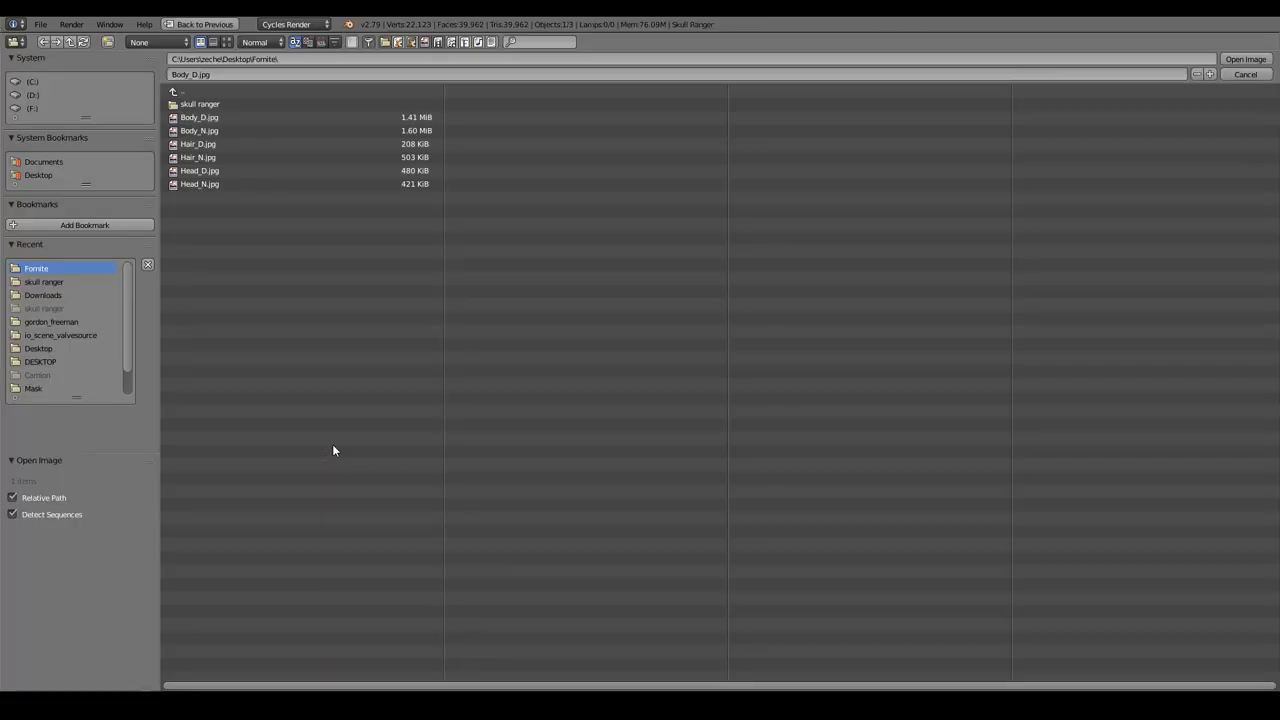
{"action": "left_click", "coordinate": [205, 131]}
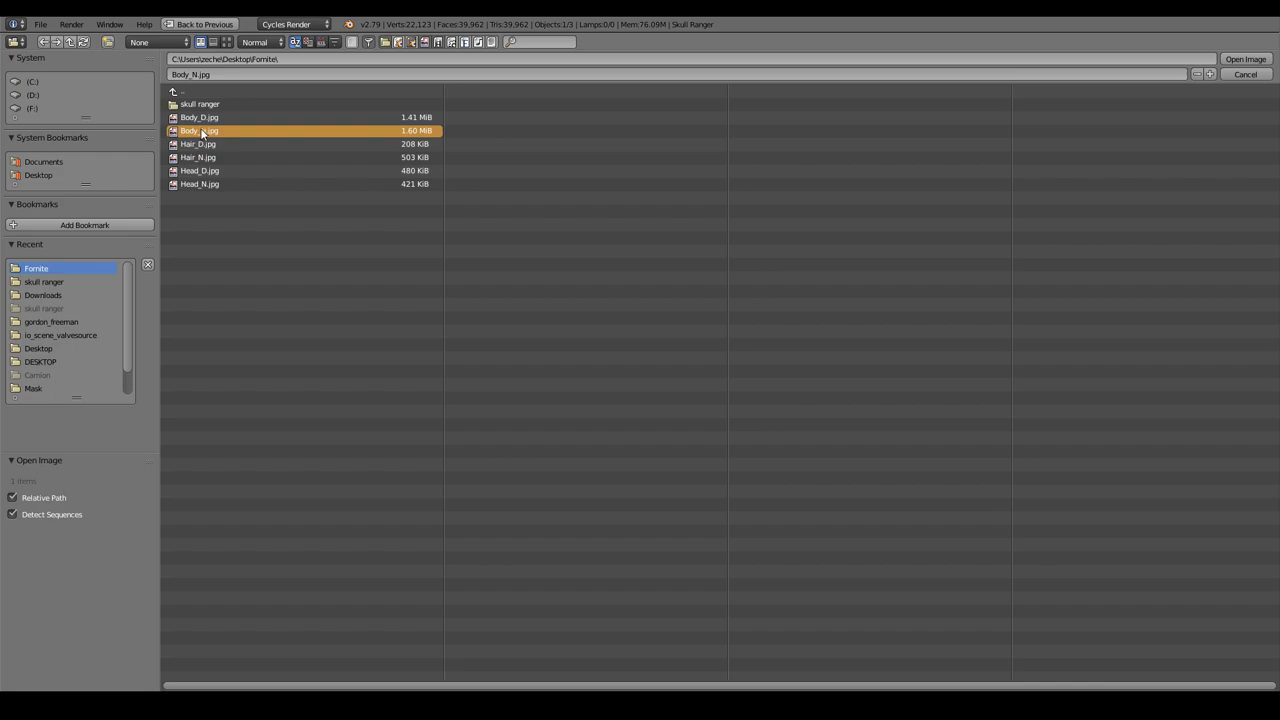
{"action": "left_click", "coordinate": [1245, 59]}
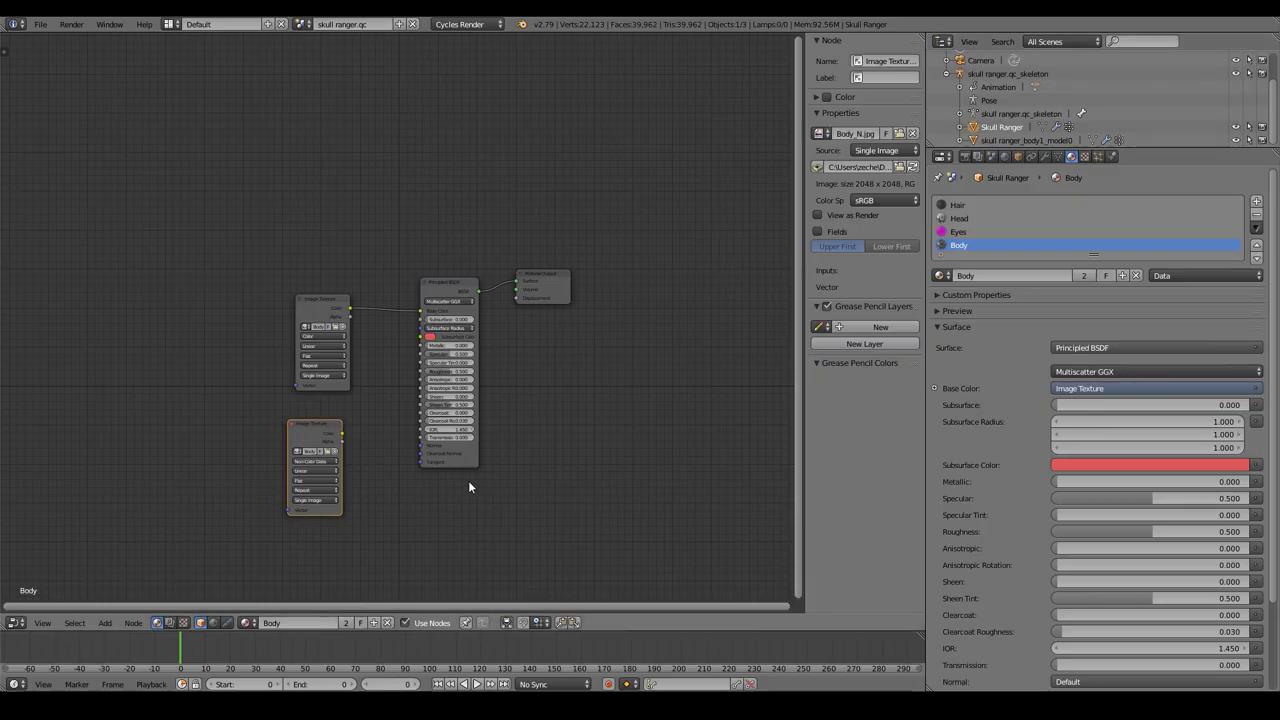
Step: Add an extra Image Texture node by mistake, then delete it
{"action": "key", "text": "shift+a"}
{"action": "left_click", "coordinate": [470, 485]}
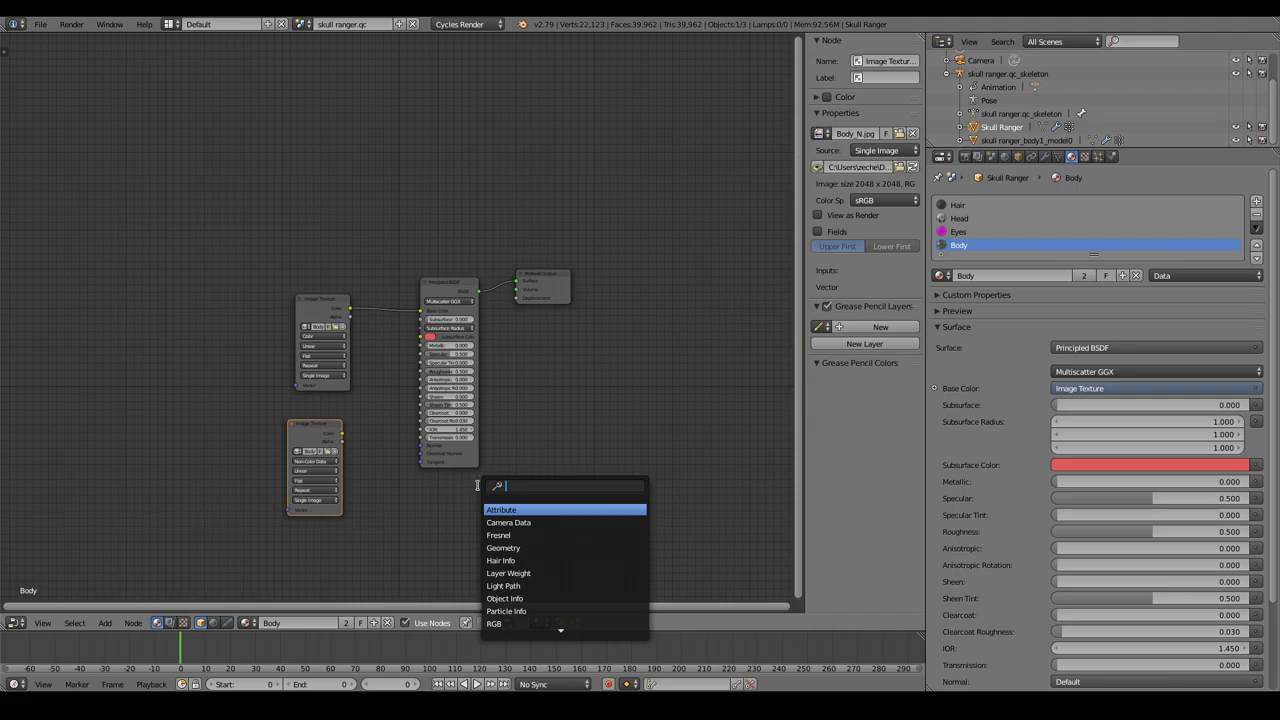
{"action": "type", "text": "image"}
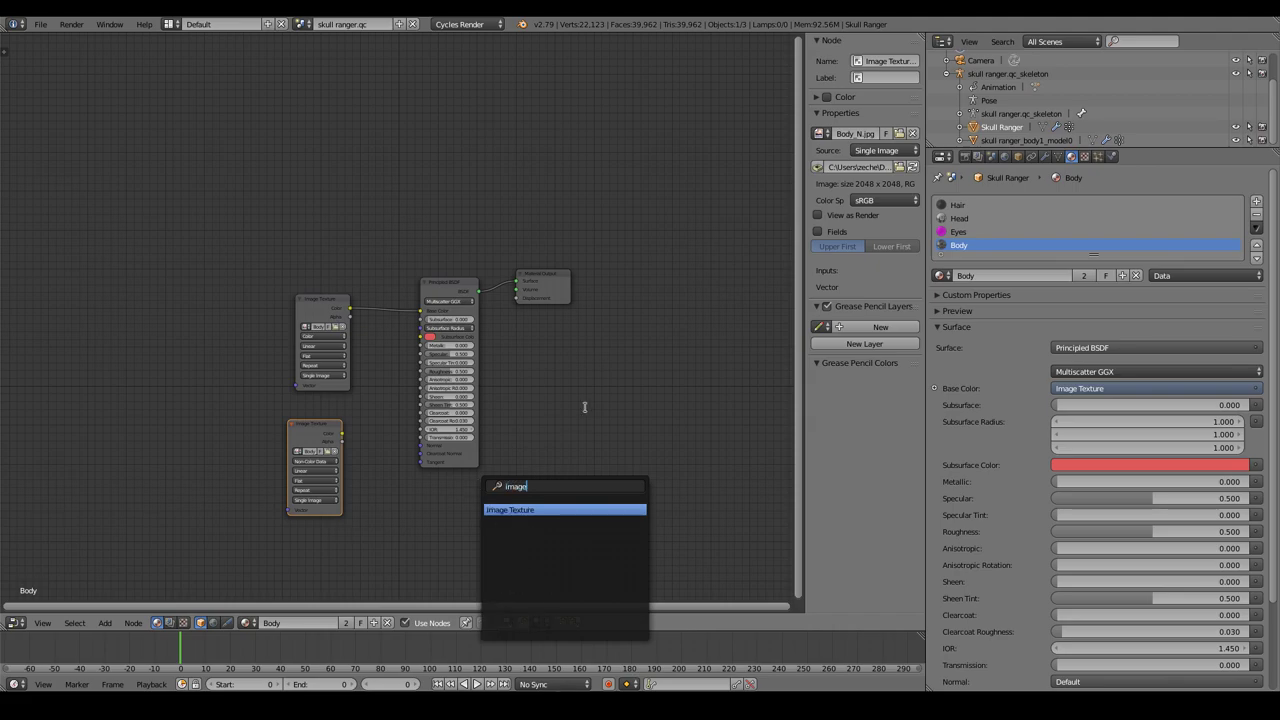
{"action": "key", "text": "Return"}
{"action": "left_click", "coordinate": [342, 452]}
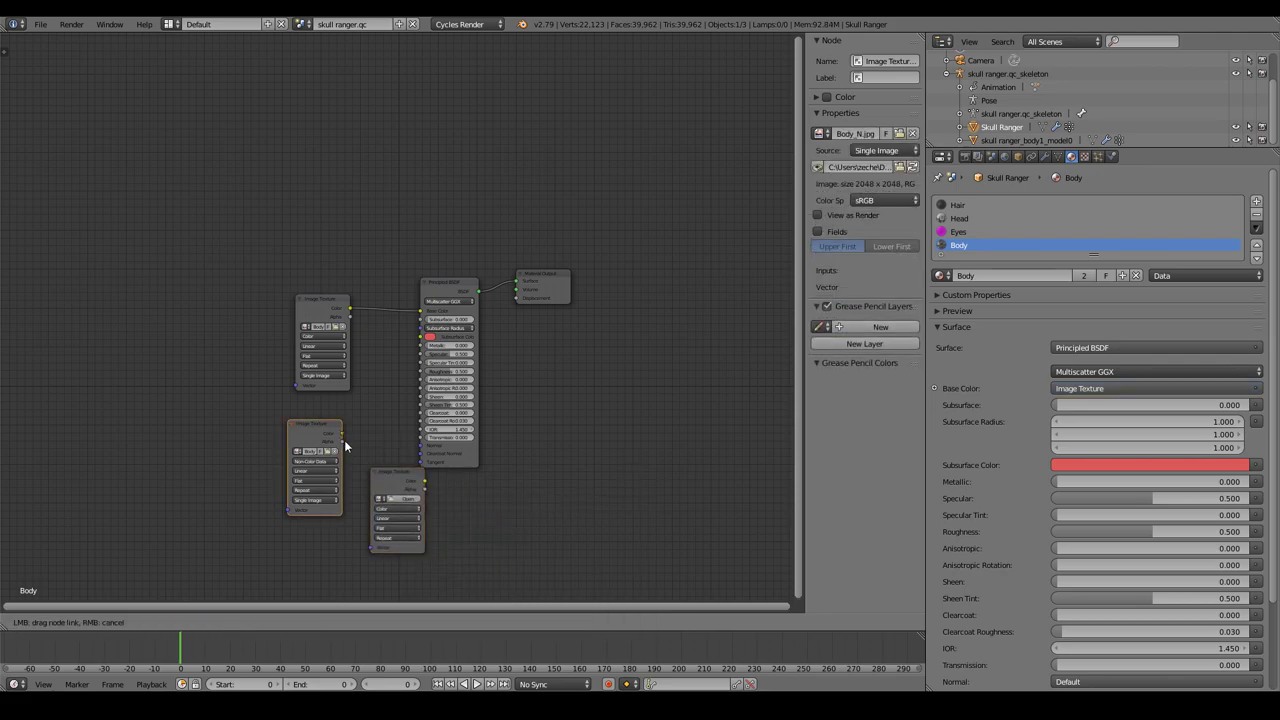
{"action": "left_click_drag", "start_coordinate": [376, 512], "coordinate": [368, 549]}
{"action": "mouse_move", "coordinate": [400, 483]}
{"action": "left_mouse_down"}
{"action": "mouse_move", "coordinate": [384, 475]}
{"action": "mouse_move", "coordinate": [421, 446]}
{"action": "left_mouse_up"}
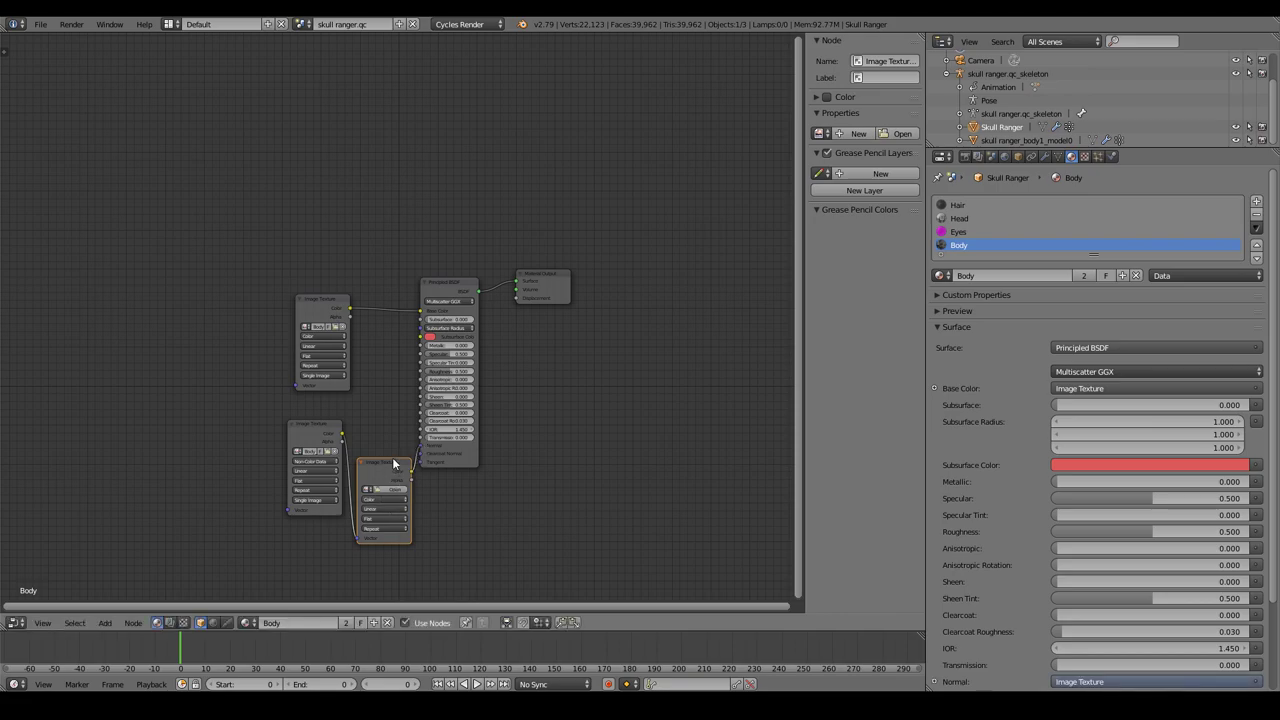
{"action": "key", "text": "x"}
Step: Add a Normal Map linking Body_N.jpg into the Principled BSDF Normal, re-picking Body_N.jpg
{"action": "key", "text": "shift+a"}
{"action": "left_click", "coordinate": [393, 458]}
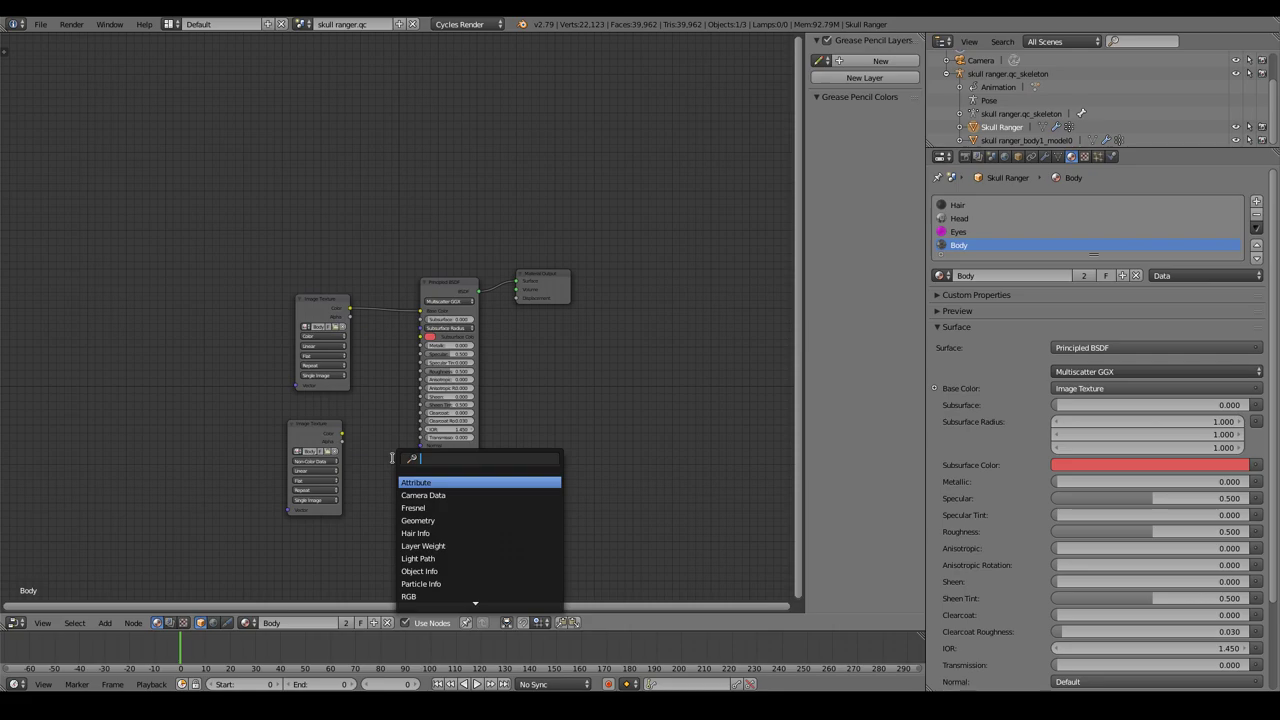
{"action": "type", "text": "norma"}
{"action": "left_click", "coordinate": [421, 495]}
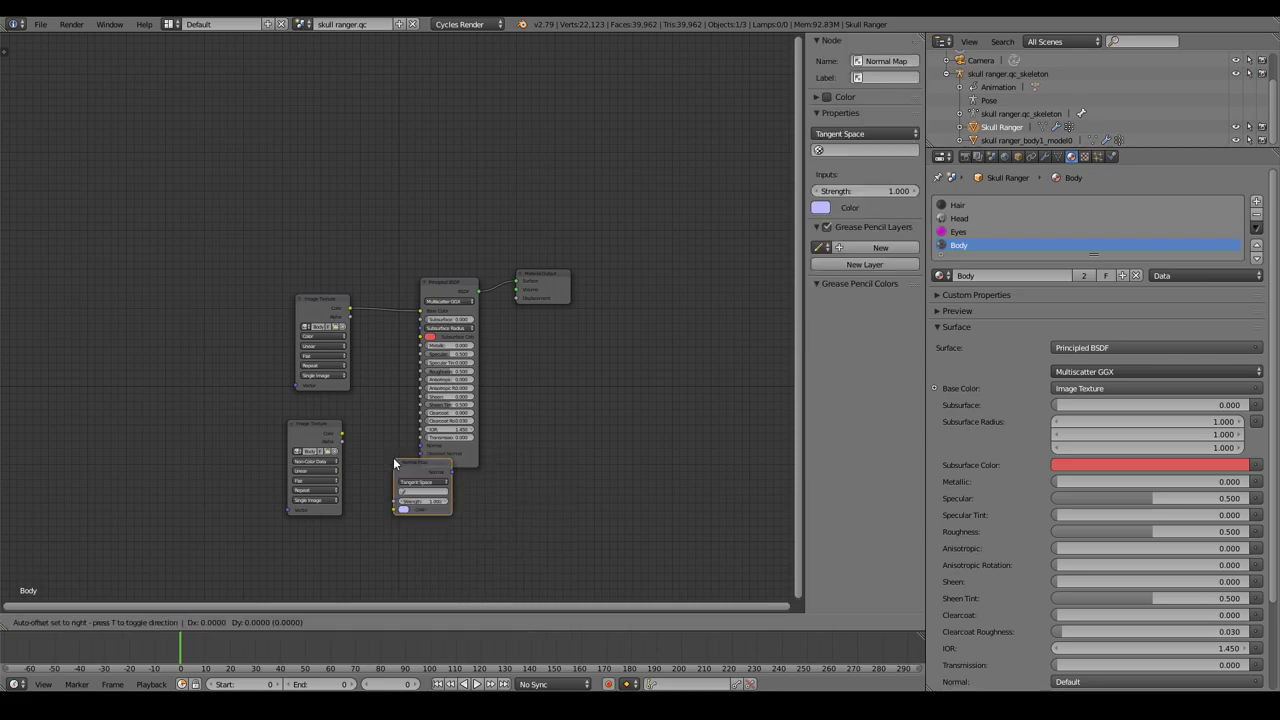
{"action": "left_click_drag", "start_coordinate": [315, 424], "coordinate": [274, 427]}
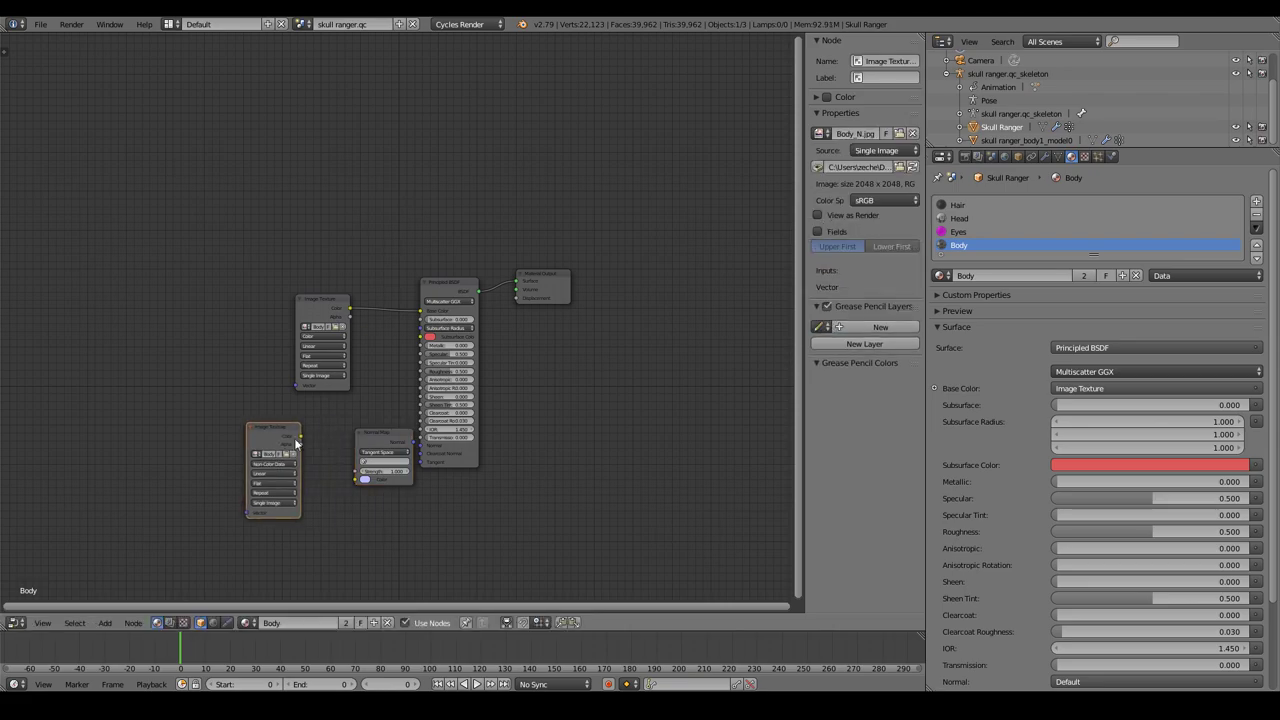
{"action": "mouse_move", "coordinate": [385, 432]}
{"action": "left_mouse_down"}
{"action": "mouse_move", "coordinate": [353, 430]}
{"action": "mouse_move", "coordinate": [328, 477]}
{"action": "left_mouse_up"}
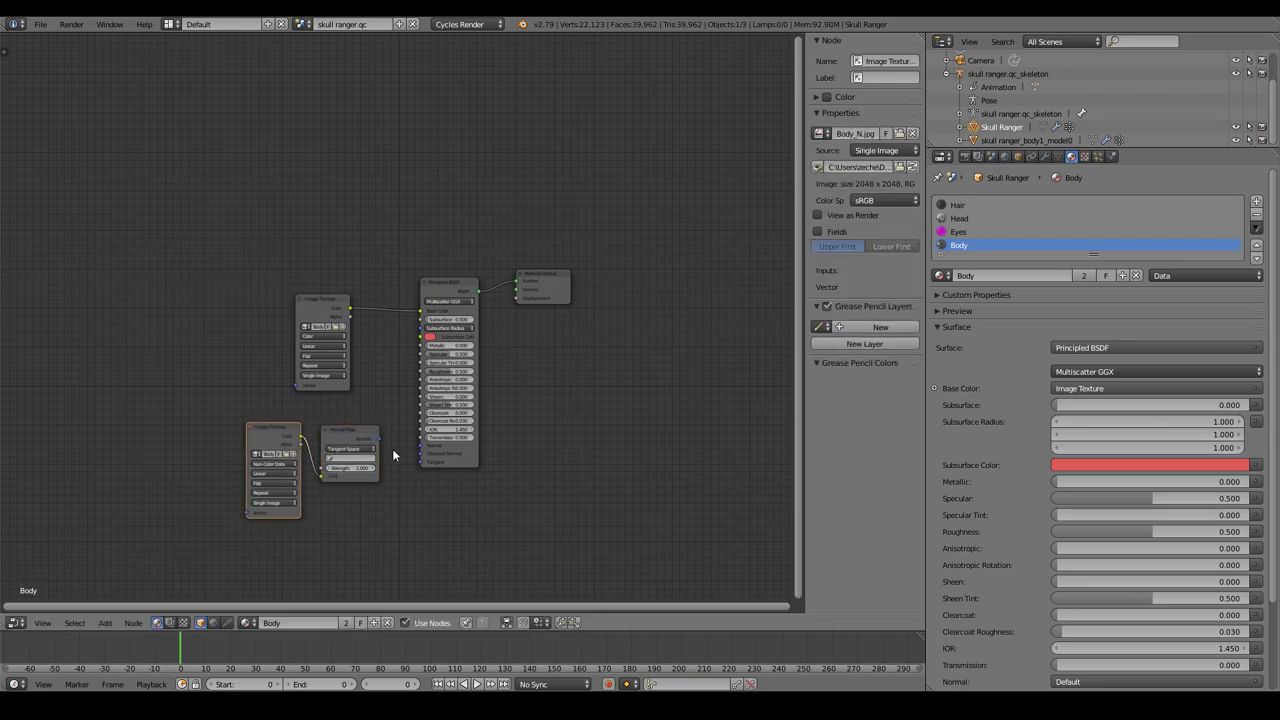
{"action": "left_click_drag", "start_coordinate": [378, 439], "coordinate": [422, 446]}
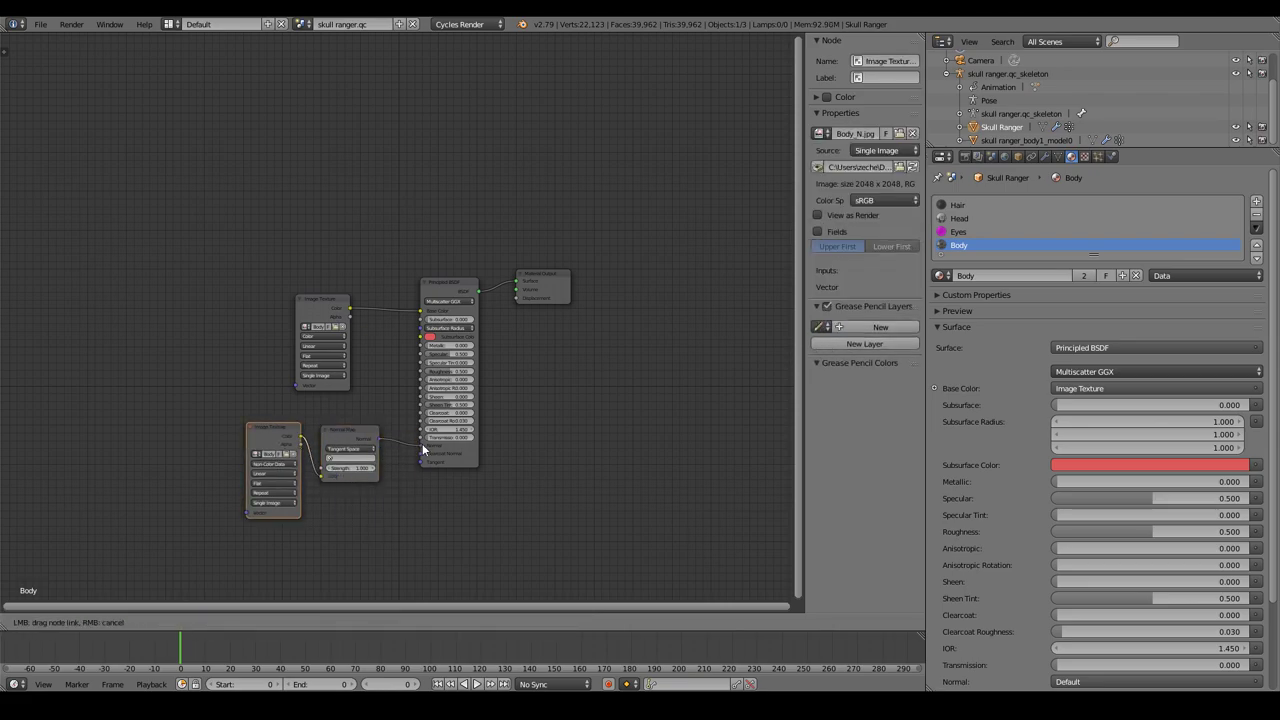
{"action": "left_click", "coordinate": [290, 455]}
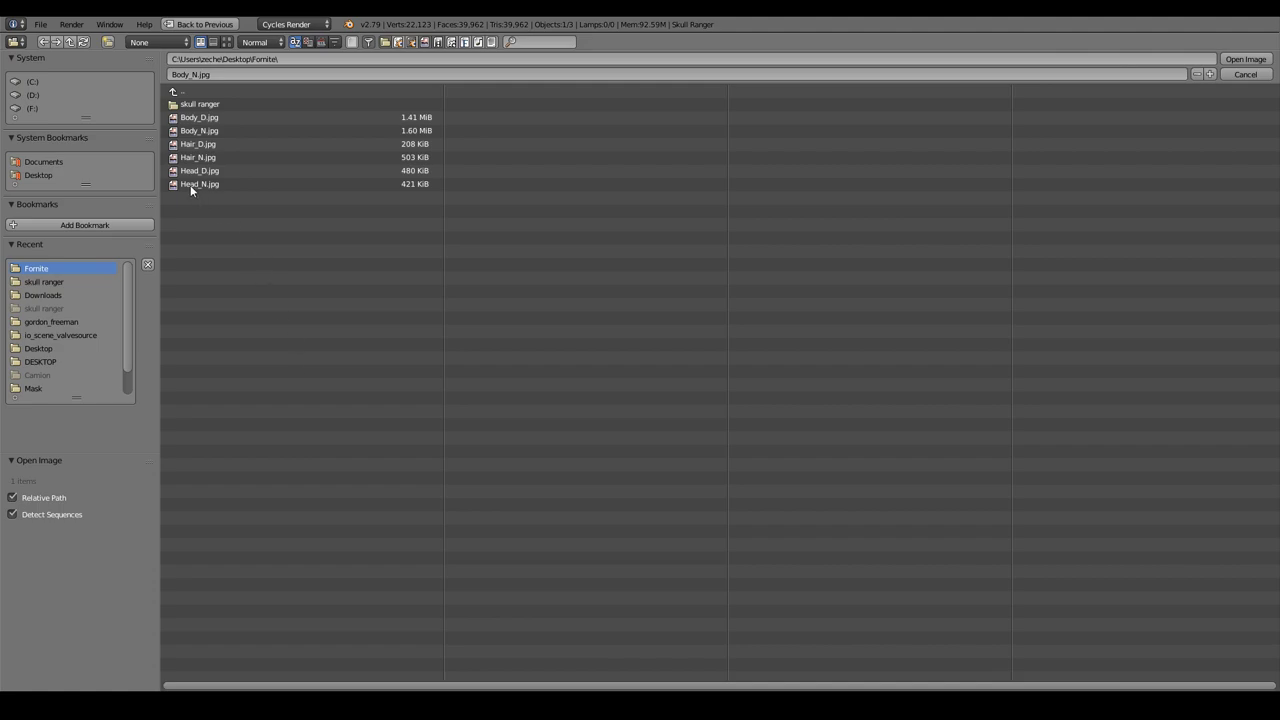
{"action": "left_click", "coordinate": [208, 130]}
Step: Confirm loading Body_N.jpg and return the area to the 3D viewport, centred on the character
{"action": "key", "text": "Return"}
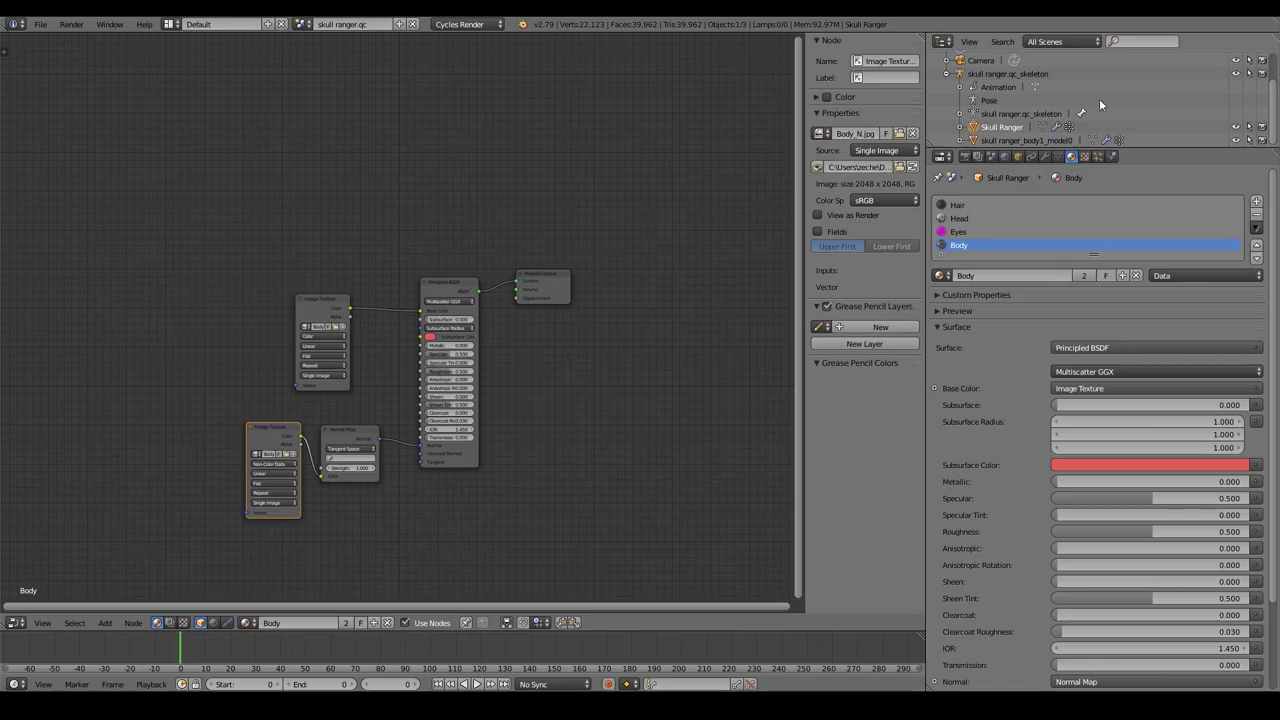
{"action": "left_click", "coordinate": [25, 623]}
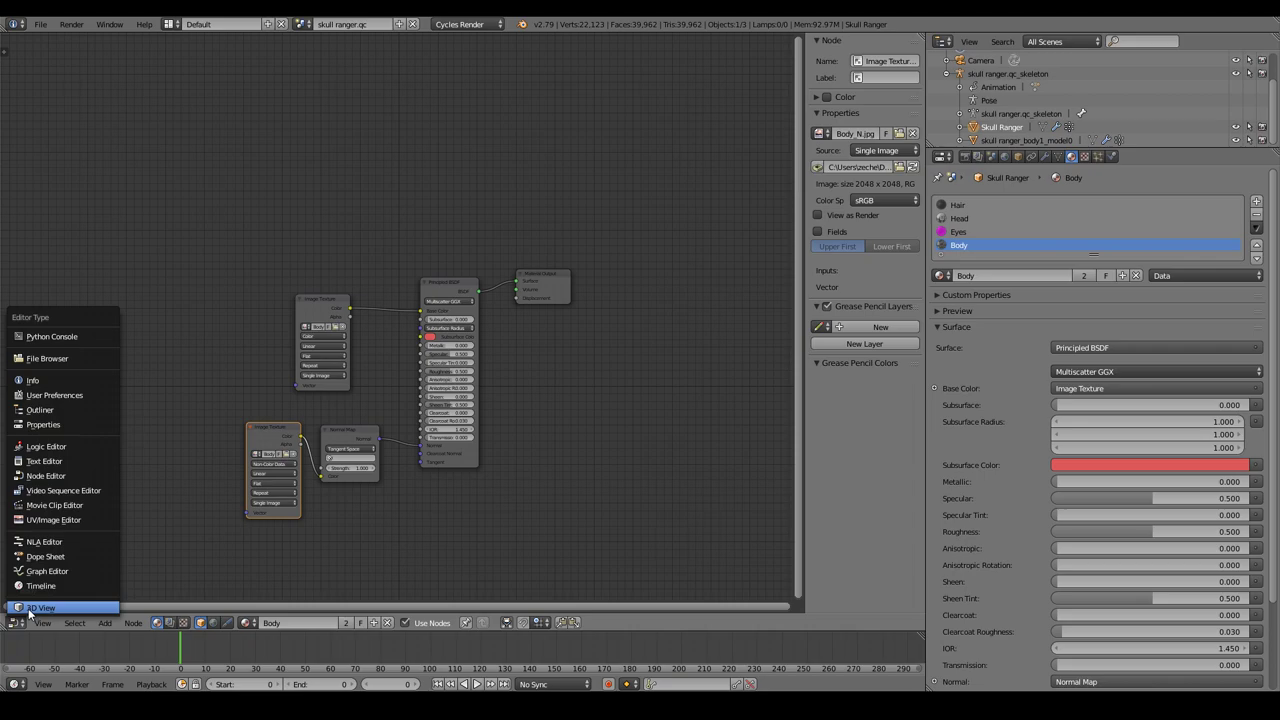
{"action": "left_click", "coordinate": [40, 606]}
{"action": "scroll", "coordinate": [540, 450], "scroll_direction": "down", "scroll_amount": 4}
{"action": "scroll", "coordinate": [656, 445], "scroll_direction": "down", "scroll_amount": 2}
{"action": "middle_click_drag", "start_coordinate": [657, 471], "coordinate": [652, 414], "text": "shift"}
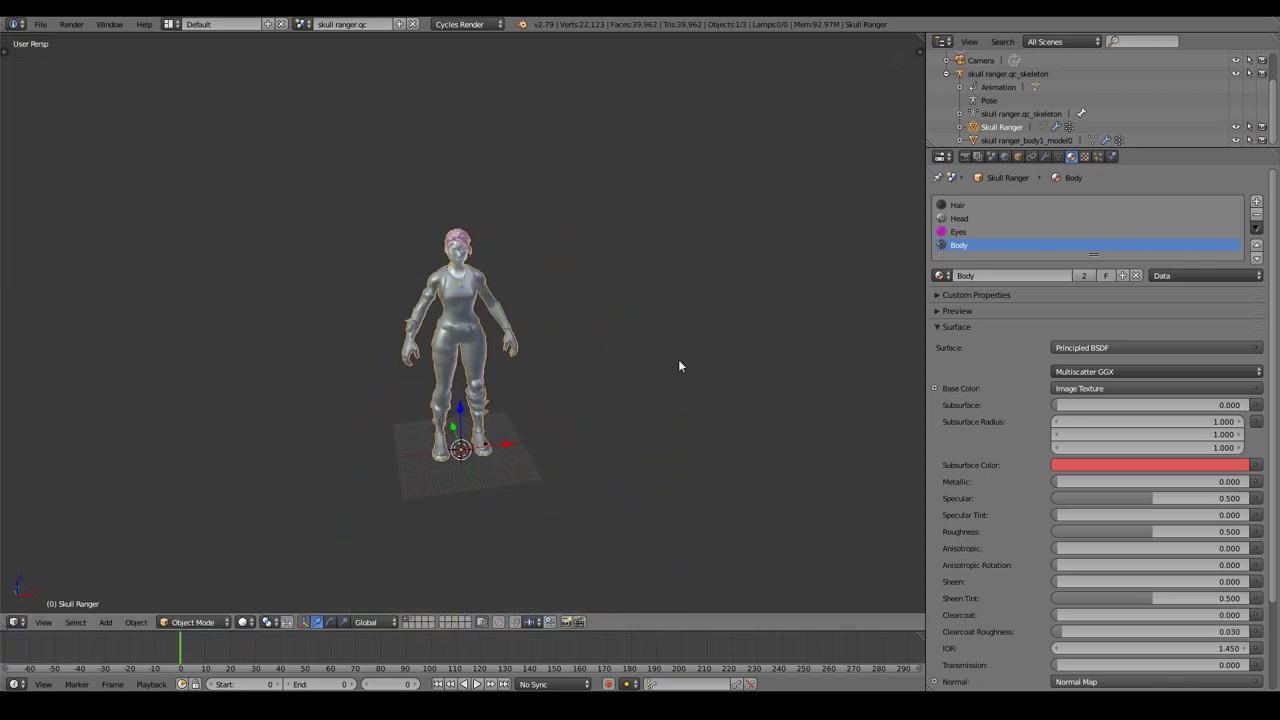
Step: Preview the Skull Ranger in Rendered shading, orbiting to inspect the skeleton body texture
{"action": "key", "text": "z"}
{"action": "key", "text": "9"}
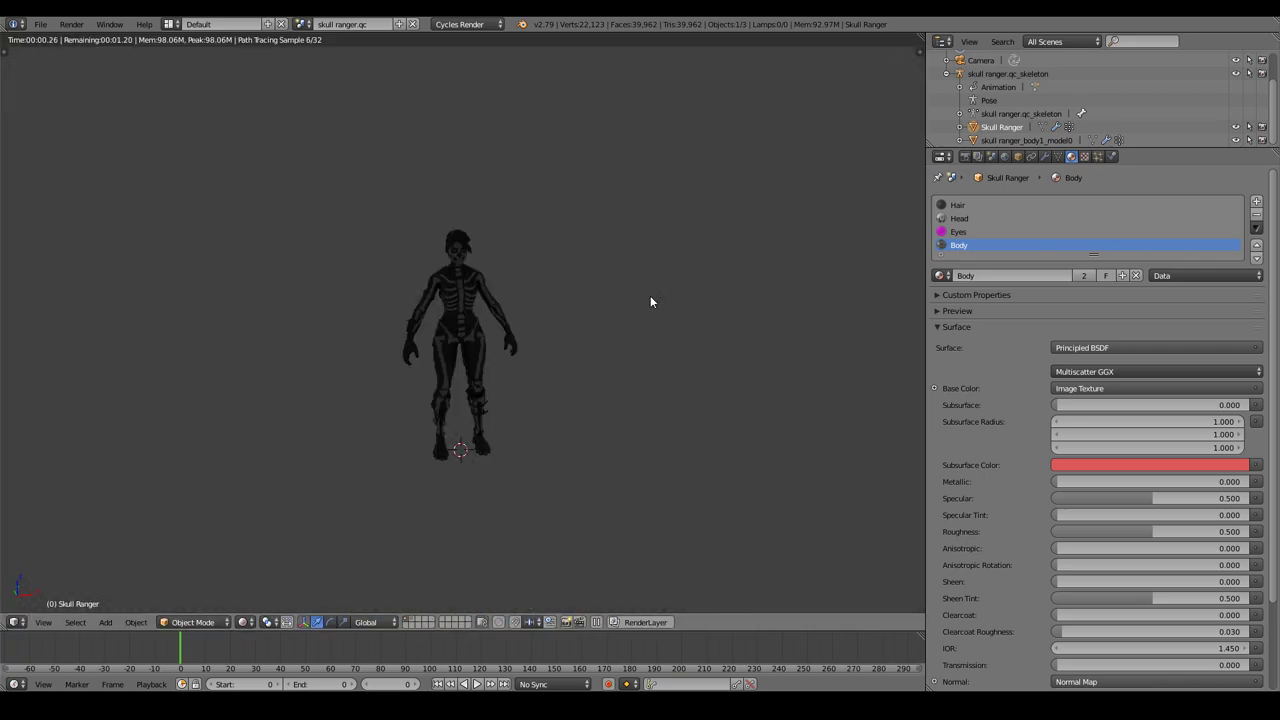
{"action": "scroll", "coordinate": [650, 295], "scroll_direction": "up", "scroll_amount": 4}
{"action": "middle_click_drag", "start_coordinate": [593, 350], "coordinate": [654, 345]}
{"action": "scroll", "coordinate": [673, 372], "scroll_direction": "down", "scroll_amount": 3}
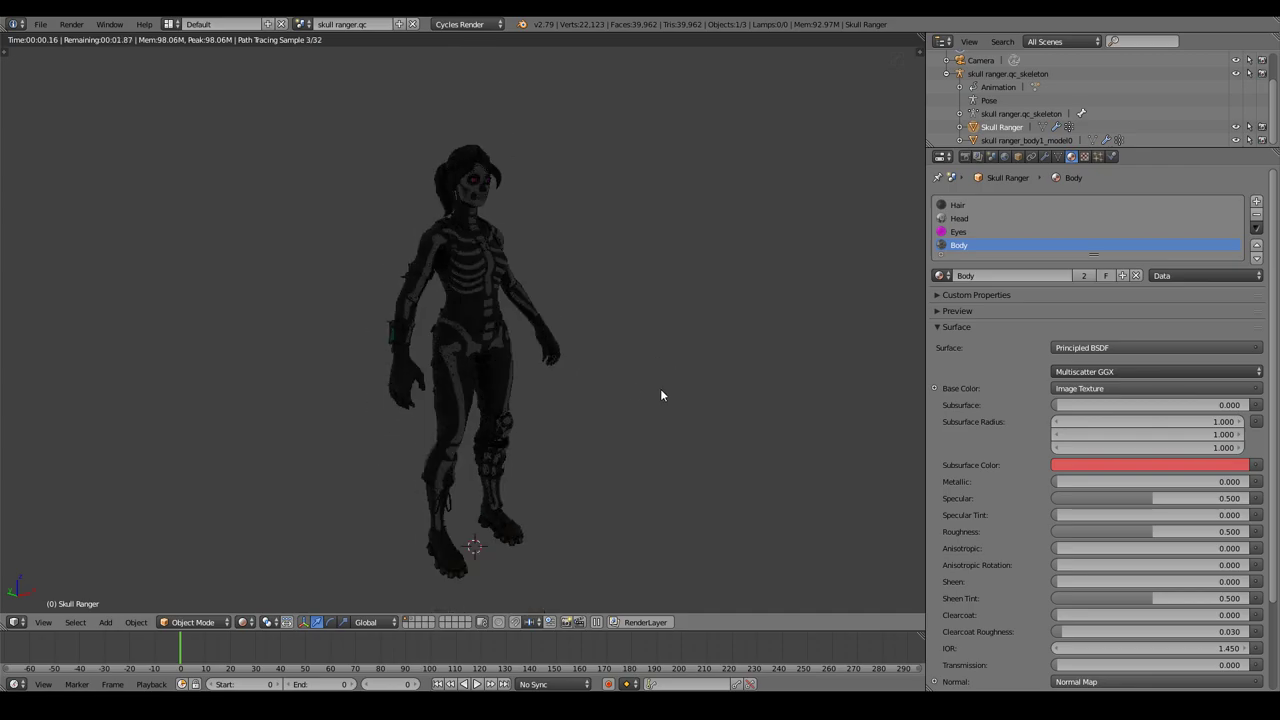
{"action": "middle_click_drag", "start_coordinate": [663, 394], "coordinate": [600, 406]}
{"action": "scroll", "coordinate": [550, 300], "scroll_direction": "up", "scroll_amount": 3}
{"action": "scroll", "coordinate": [490, 140], "scroll_direction": "up", "scroll_amount": 2}
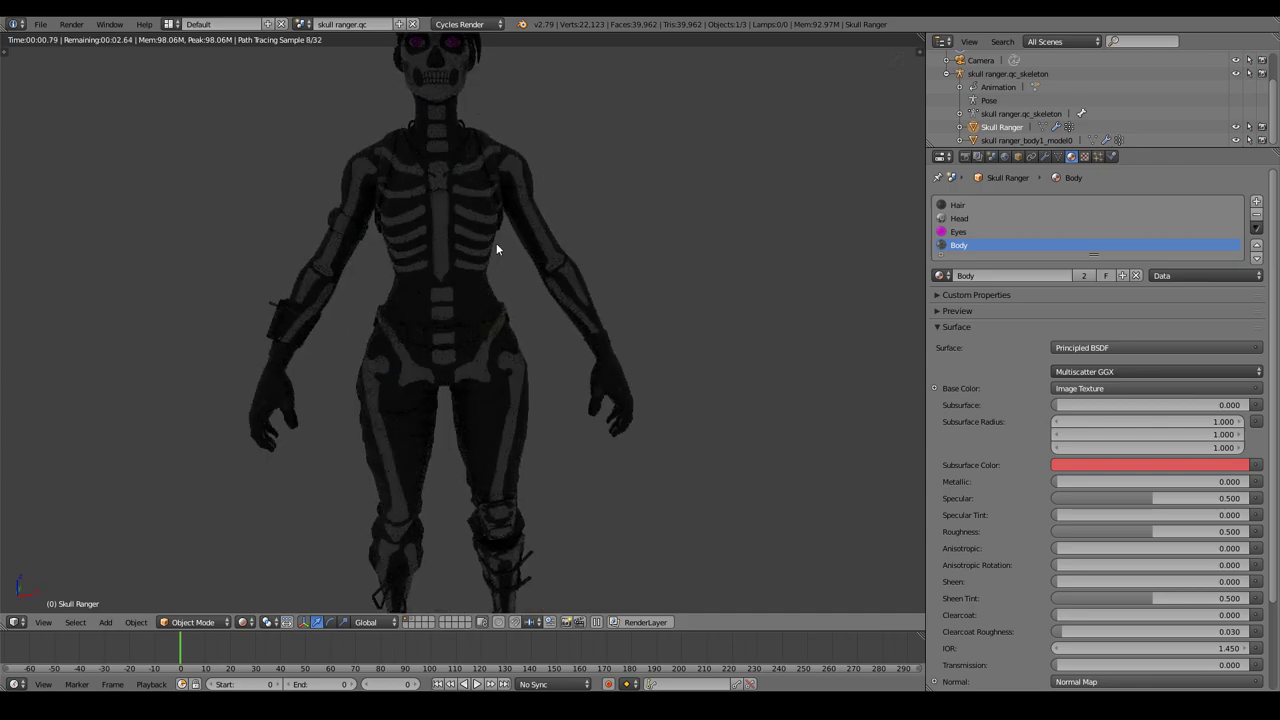
{"action": "scroll", "coordinate": [496, 243], "scroll_direction": "down", "scroll_amount": 4}
Step: Return the viewport to Solid shading with a frontal view of the model
{"action": "key", "text": "z"}
{"action": "left_click", "coordinate": [564, 548]}
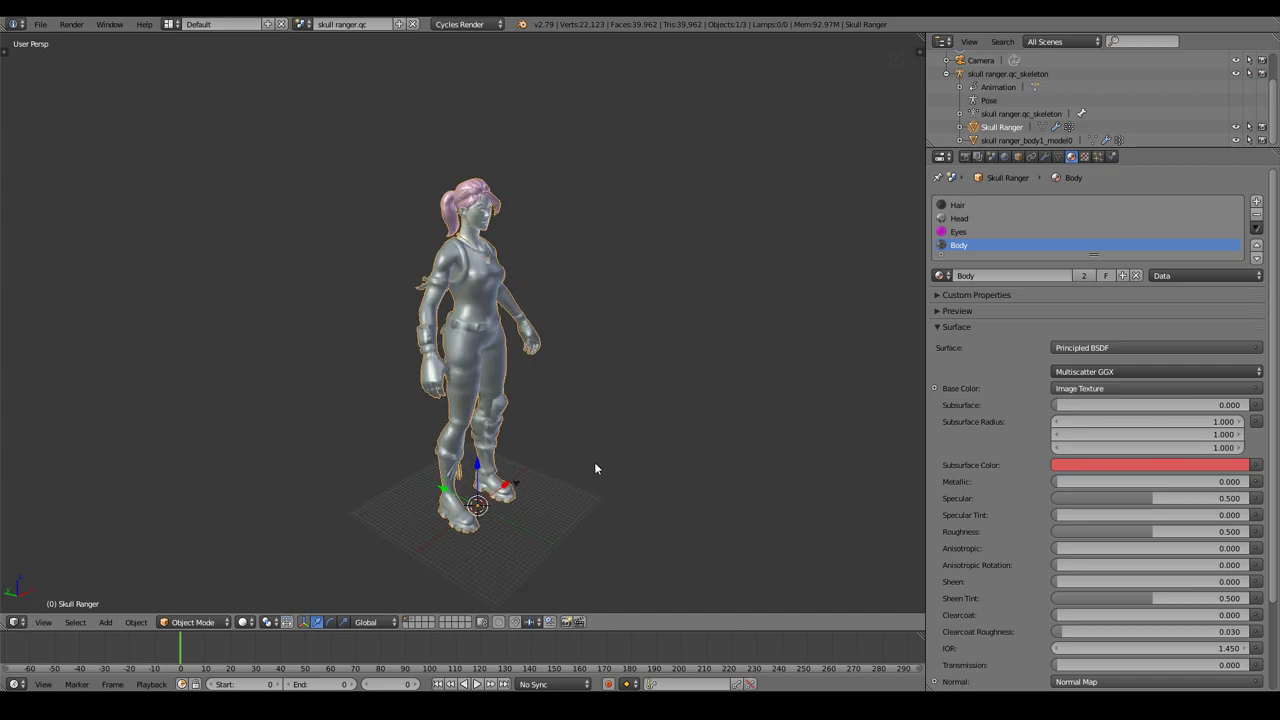
{"action": "middle_click_drag", "start_coordinate": [594, 469], "coordinate": [526, 470]}
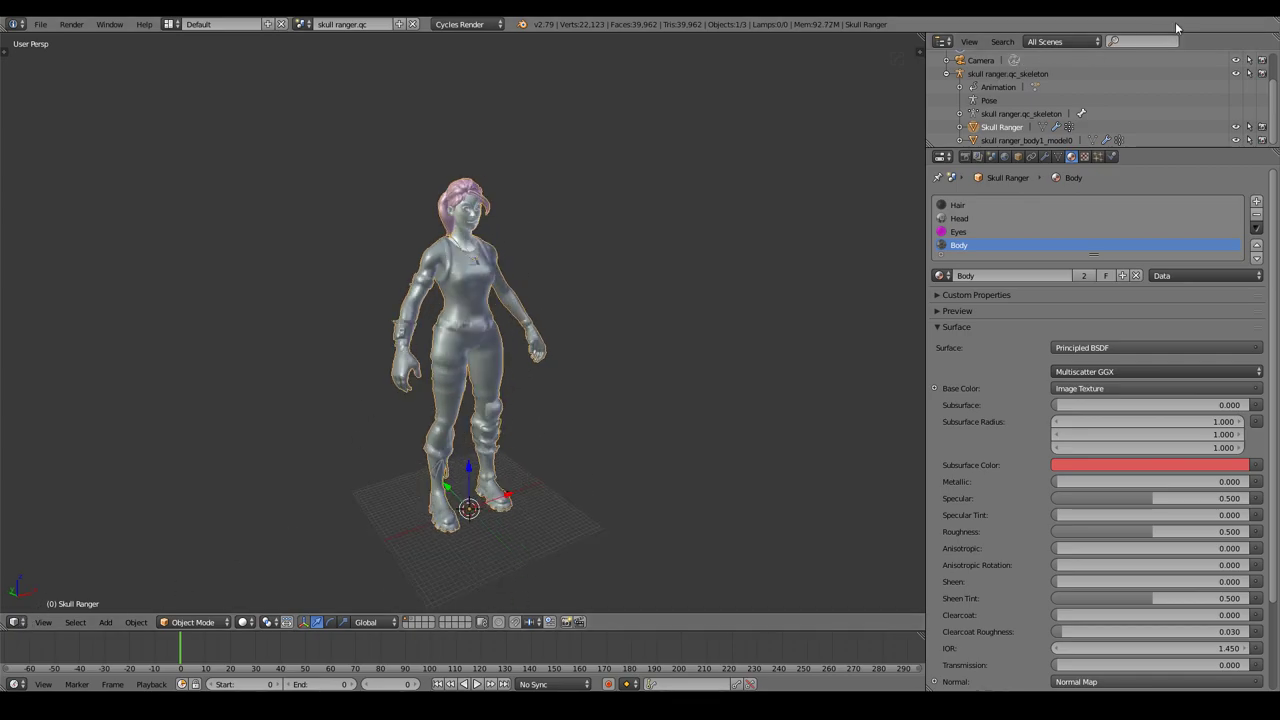
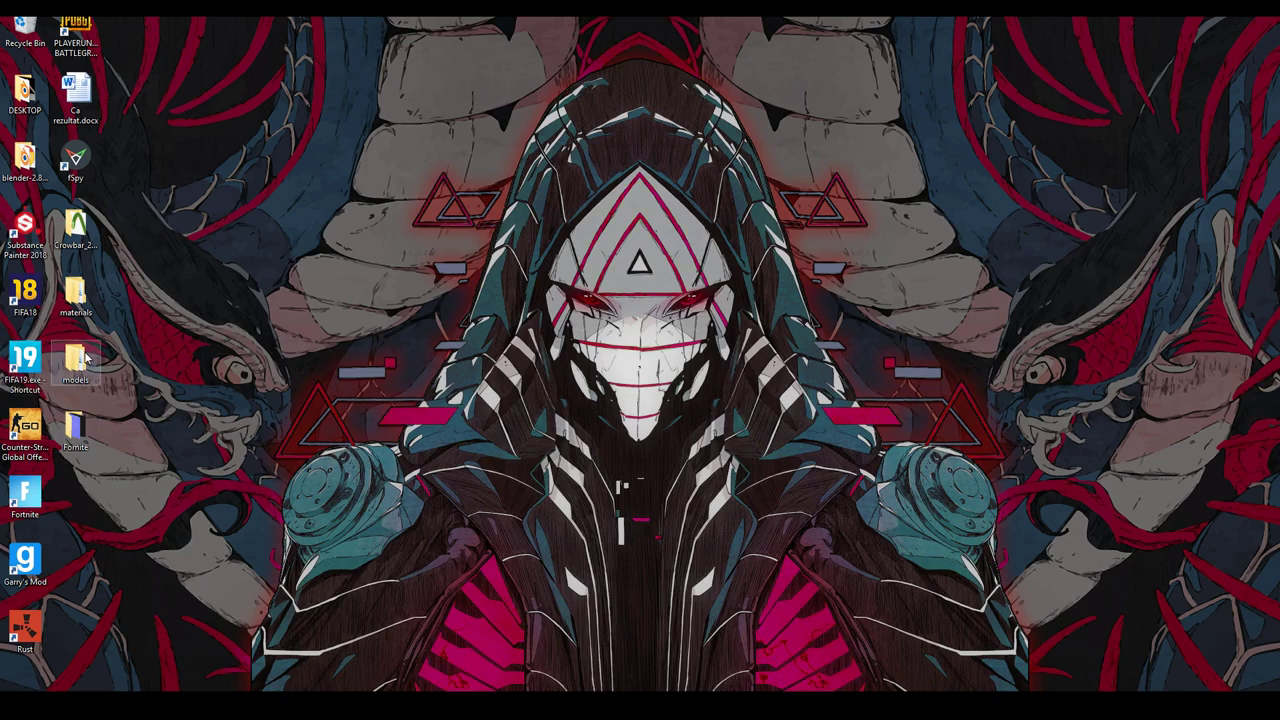
Step: Browse materials > MrShlapa > Fortnite > Skull Ranger and open Eyes.vmt in VTFEdit
{"action": "double_click", "coordinate": [78, 290]}
{"action": "double_click", "coordinate": [398, 141]}
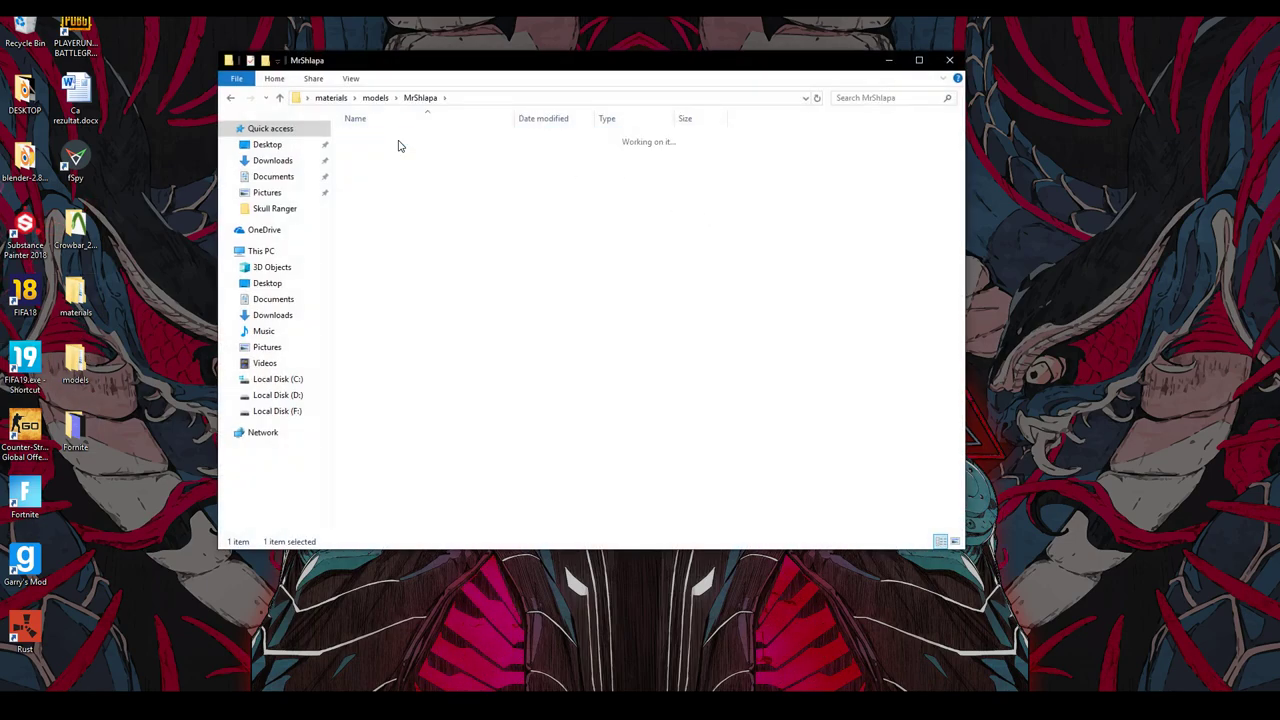
{"action": "double_click", "coordinate": [398, 141]}
{"action": "double_click", "coordinate": [398, 141]}
{"action": "double_click", "coordinate": [398, 141]}
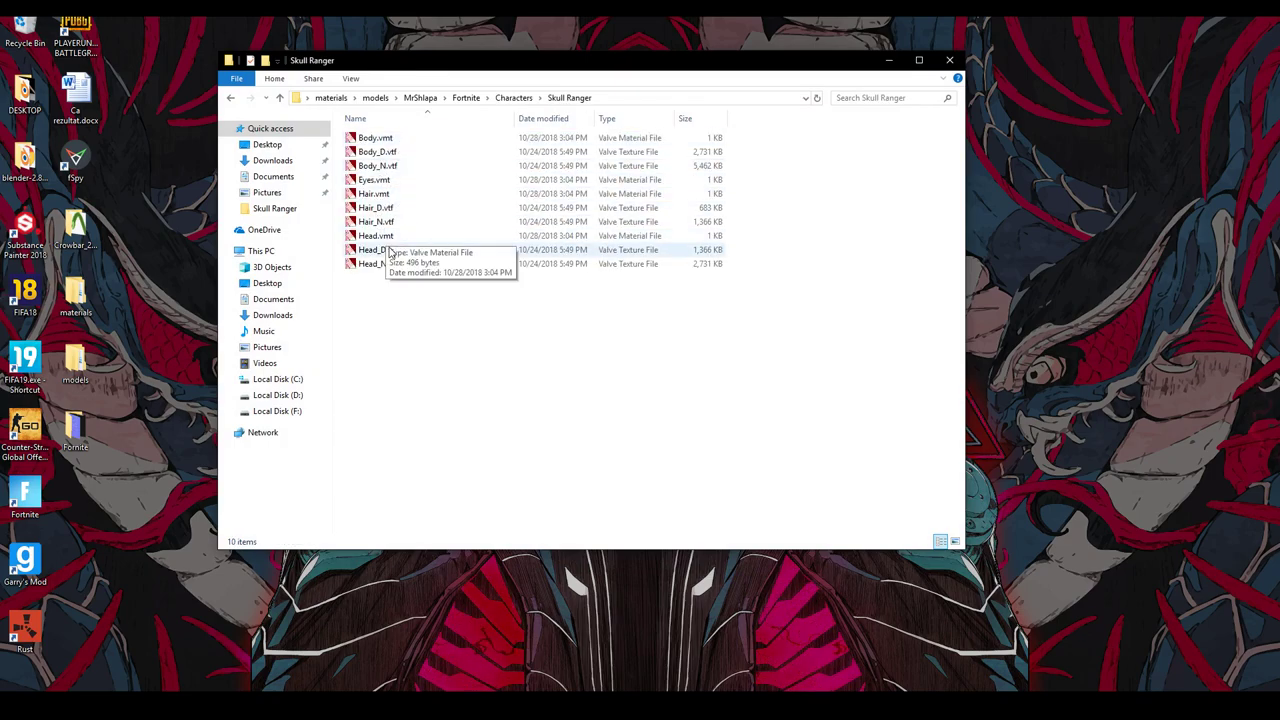
{"action": "left_click", "coordinate": [390, 184]}
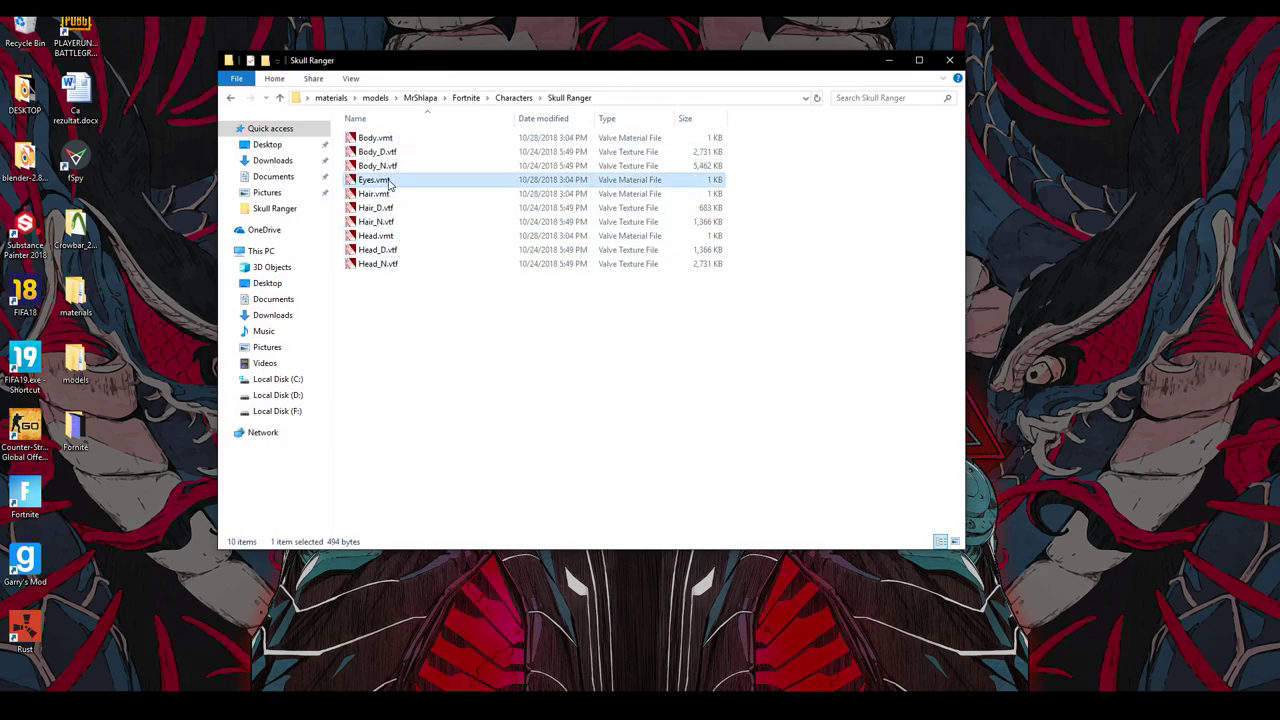
{"action": "double_click", "coordinate": [387, 179]}
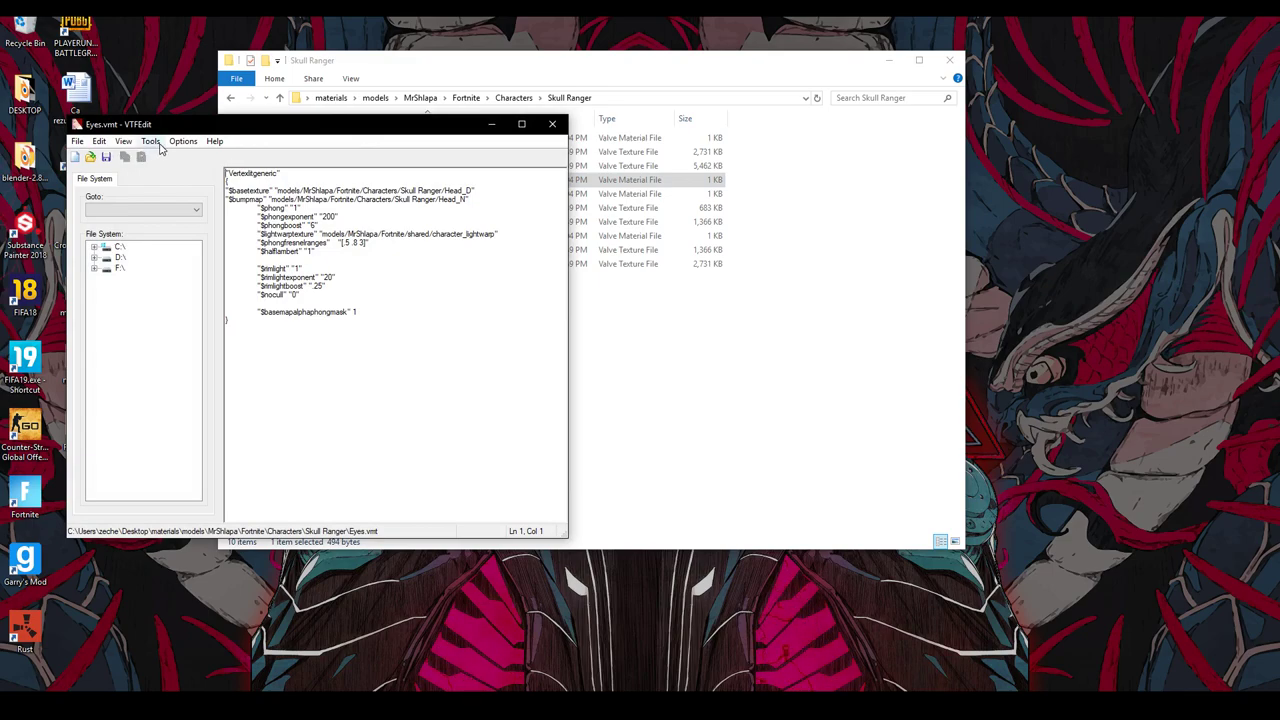
Step: Batch-convert the Skull Ranger folder textures to JPG in Desktop\Fortnite, then close VTFEdit
{"action": "left_click", "coordinate": [182, 171]}
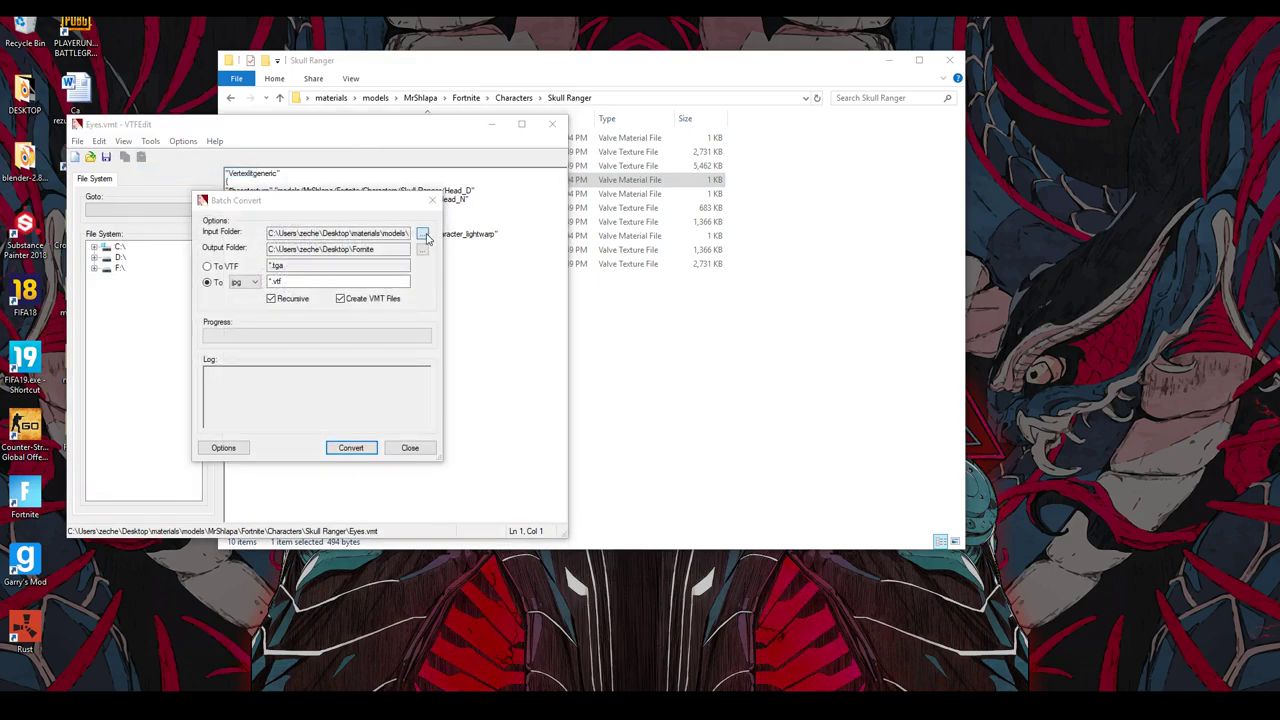
{"action": "left_click", "coordinate": [422, 233]}
{"action": "left_click", "coordinate": [656, 473]}
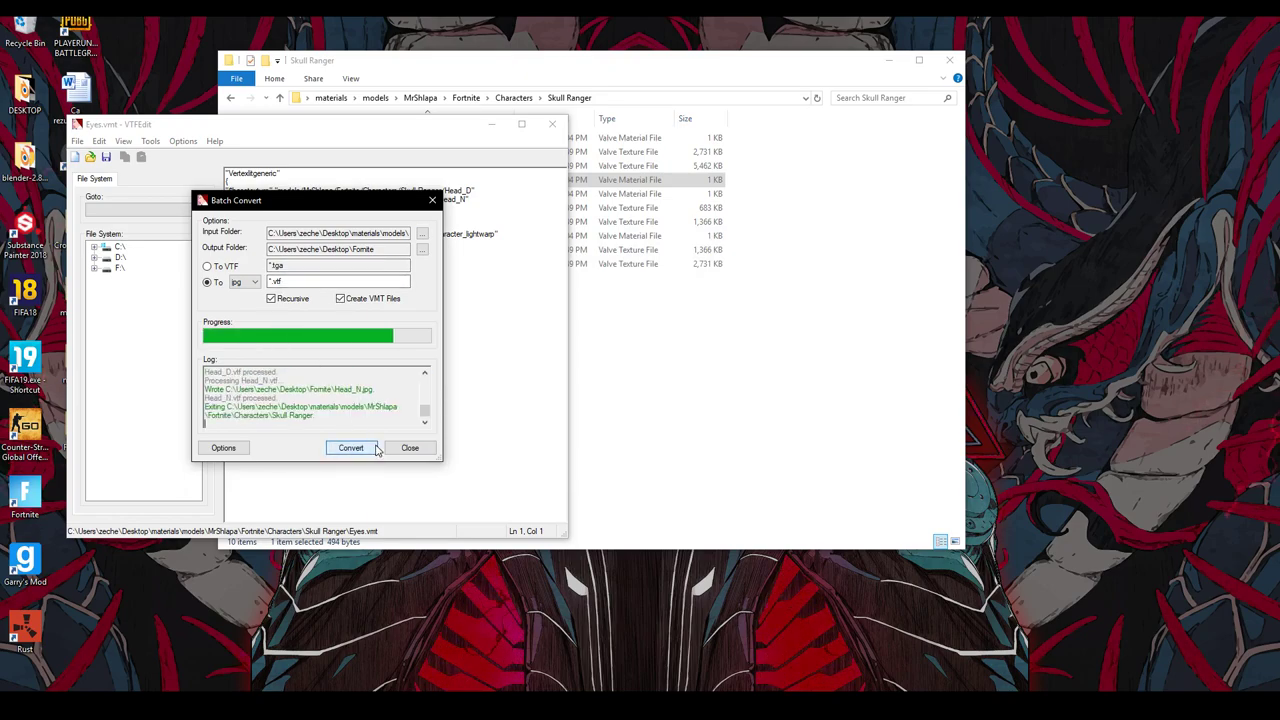
{"action": "left_click", "coordinate": [411, 448]}
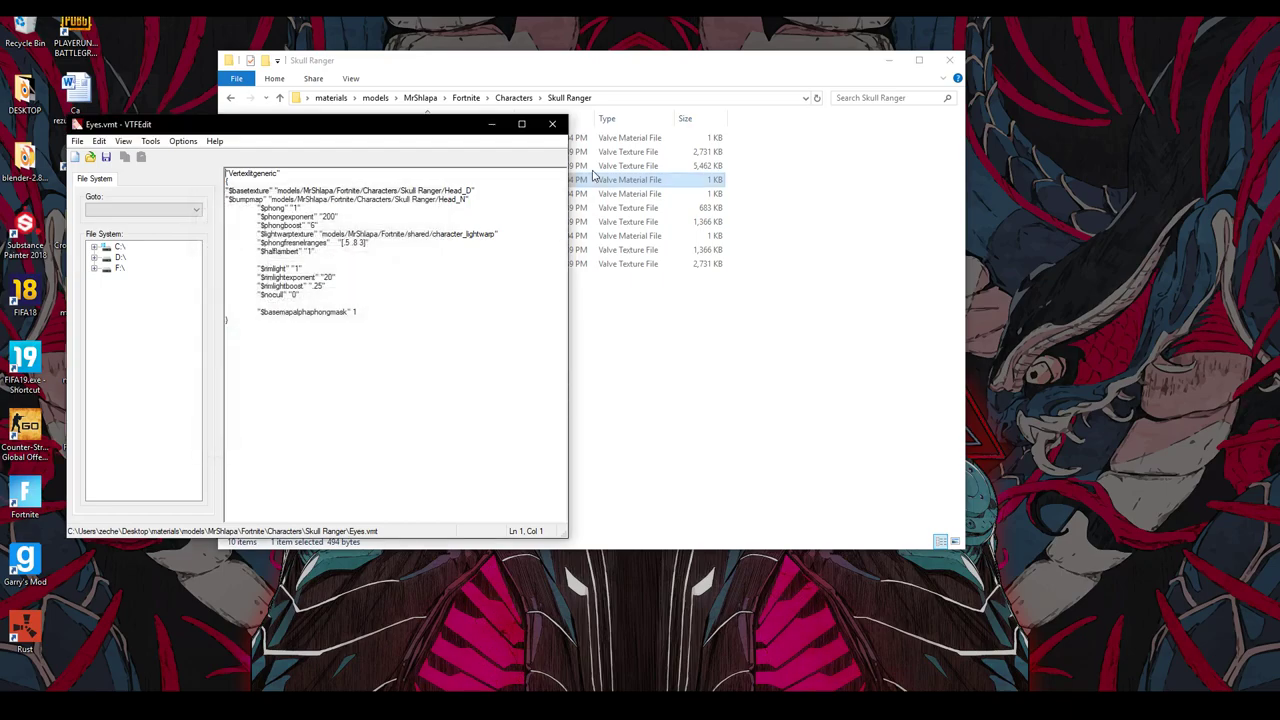
{"action": "left_click", "coordinate": [552, 123]}
{"action": "left_click", "coordinate": [230, 97]}
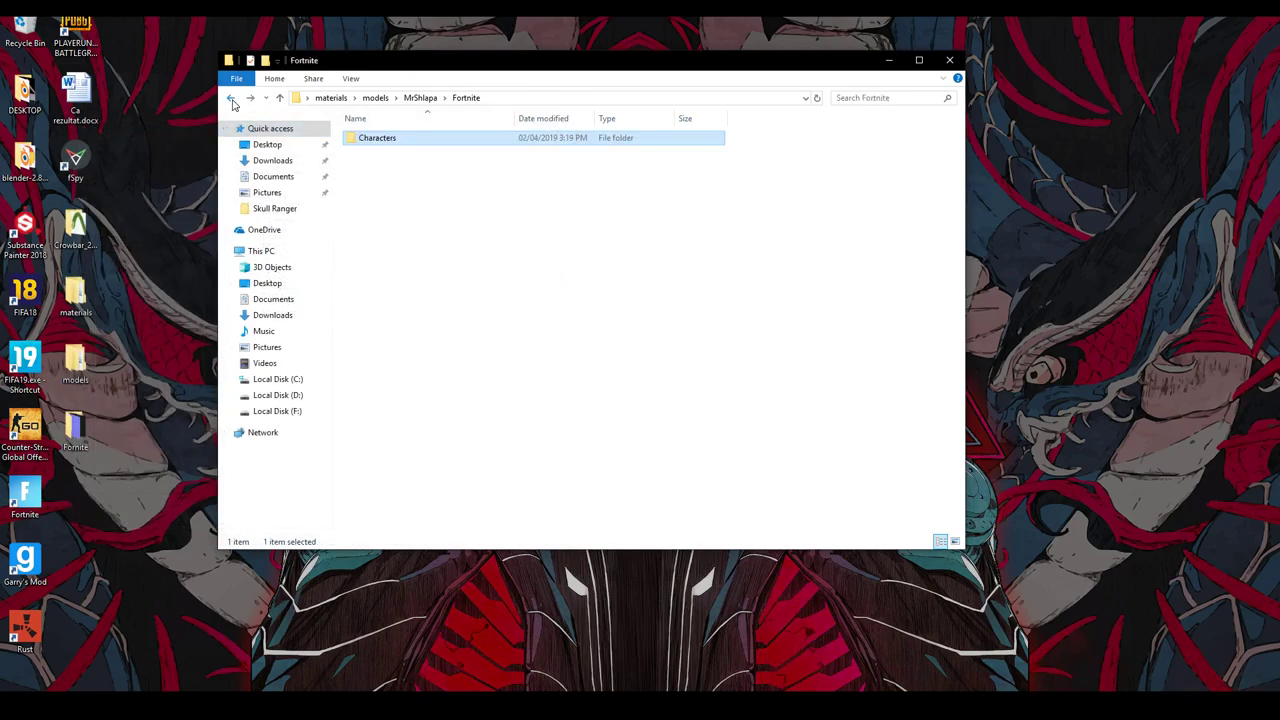
Step: Confirm the desktop Fornite folder holds Body, Hair and Head _D/_N JPGs, then close Explorer
{"action": "double_click", "coordinate": [231, 99]}
{"action": "left_click", "coordinate": [949, 60]}
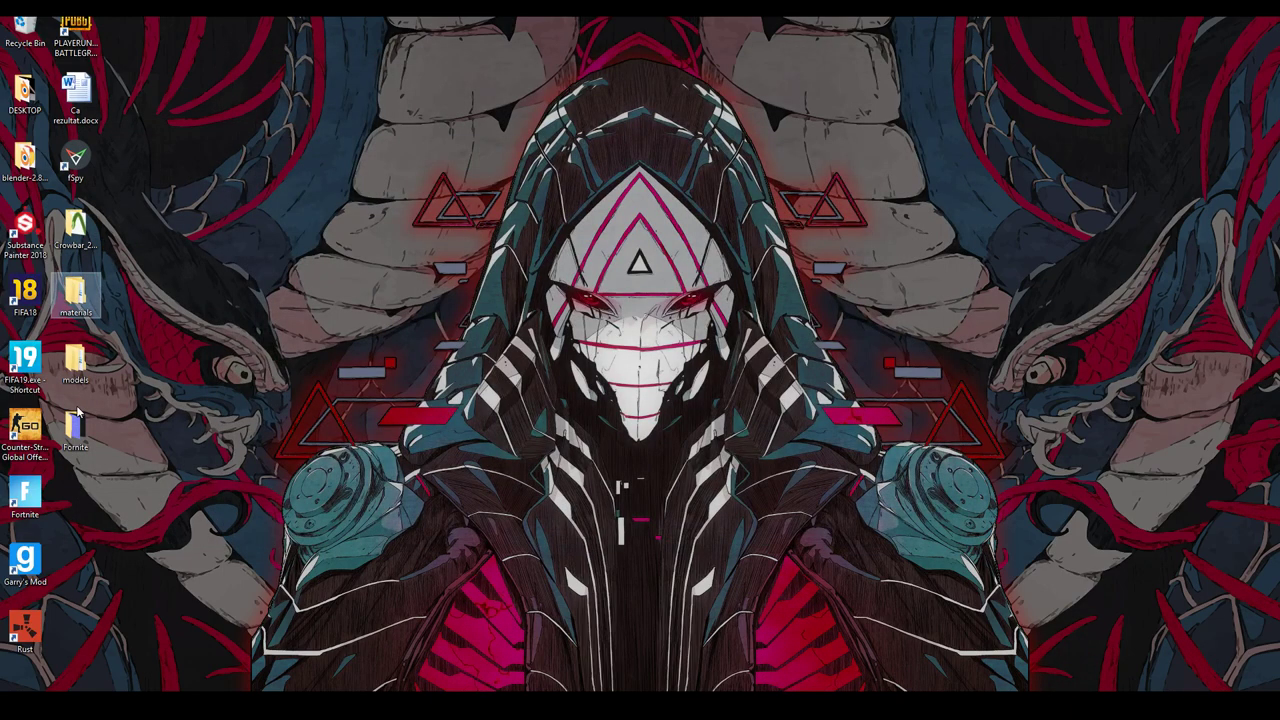
{"action": "double_click", "coordinate": [78, 430]}
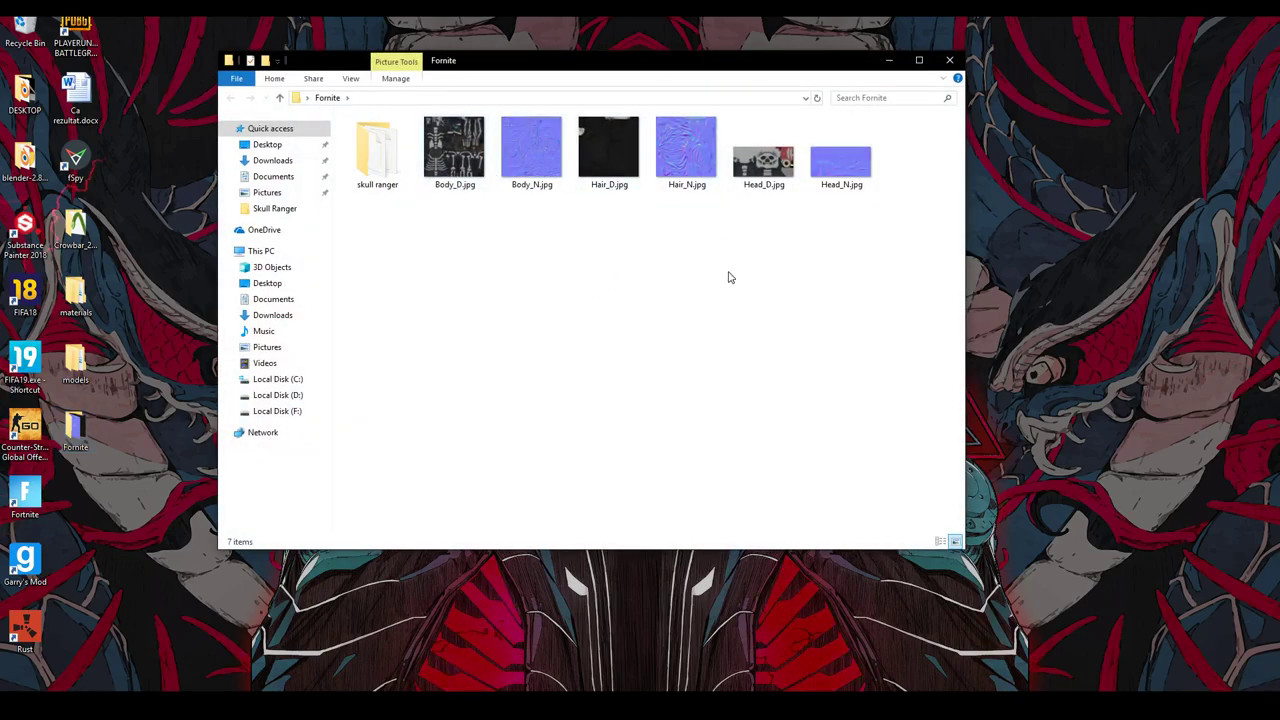
{"action": "left_click", "coordinate": [951, 61]}
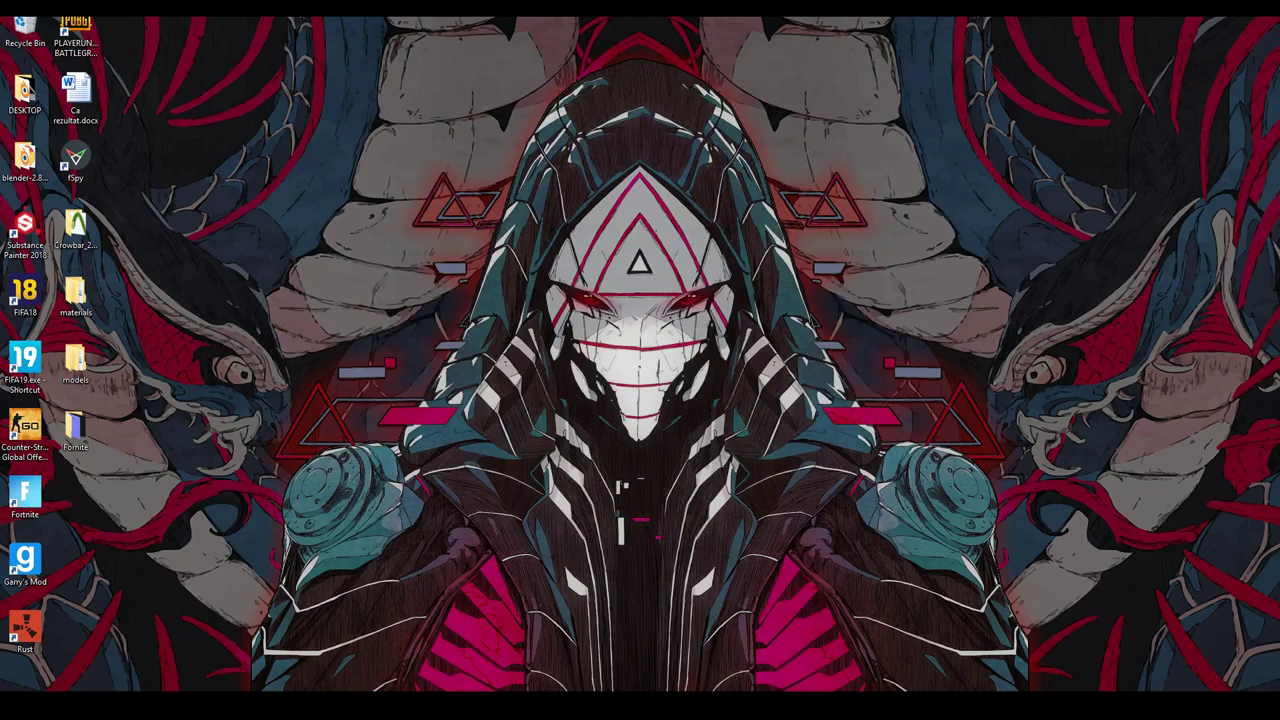
Step: Switch the viewport to Texture shading to show the Skull Ranger's painted textures
{"action": "scroll", "coordinate": [510, 375], "scroll_direction": "up", "scroll_amount": 3}
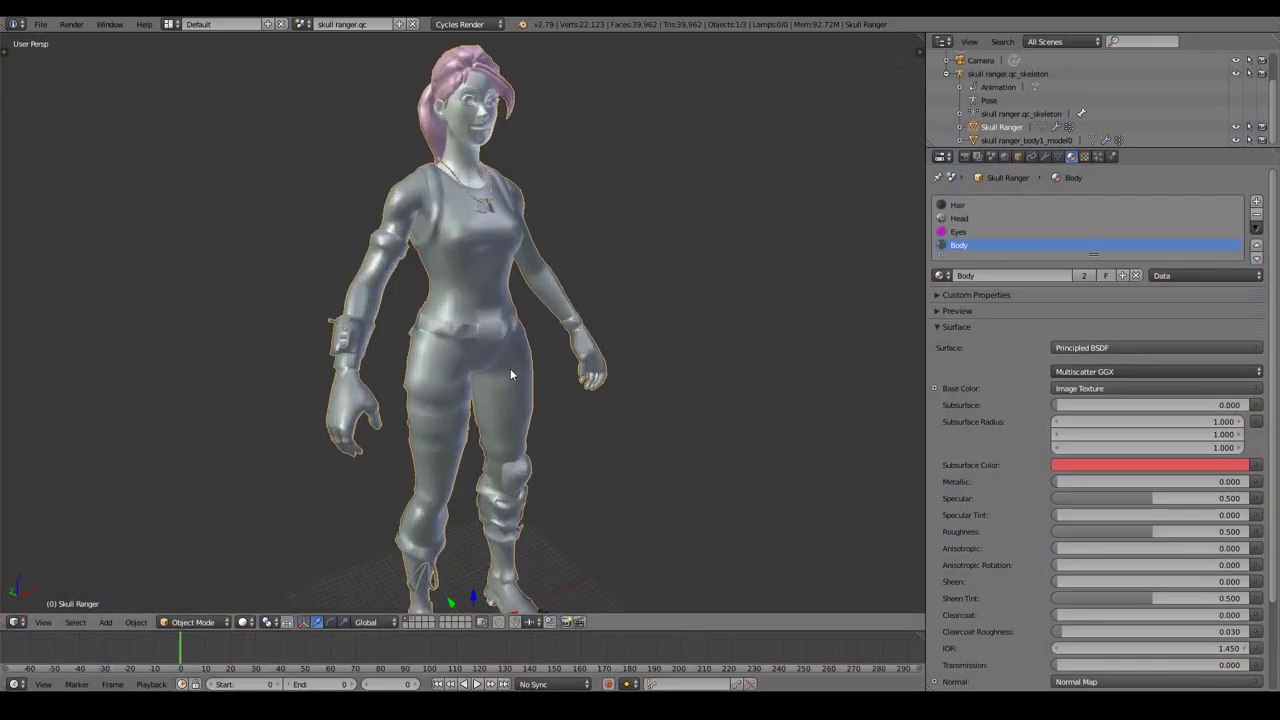
{"action": "scroll", "coordinate": [630, 414], "scroll_direction": "down", "scroll_amount": 3}
{"action": "scroll", "coordinate": [616, 408], "scroll_direction": "up", "scroll_amount": 3}
{"action": "key", "text": "z"}
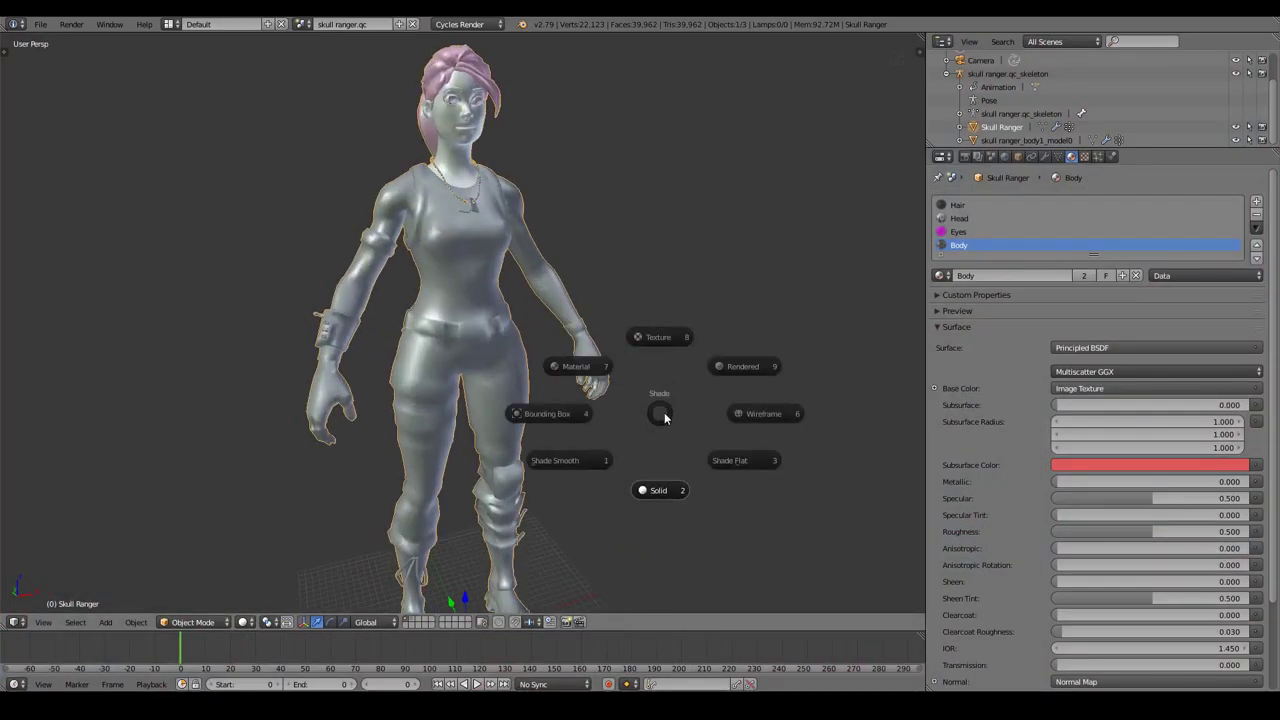
{"action": "left_click", "coordinate": [626, 322]}
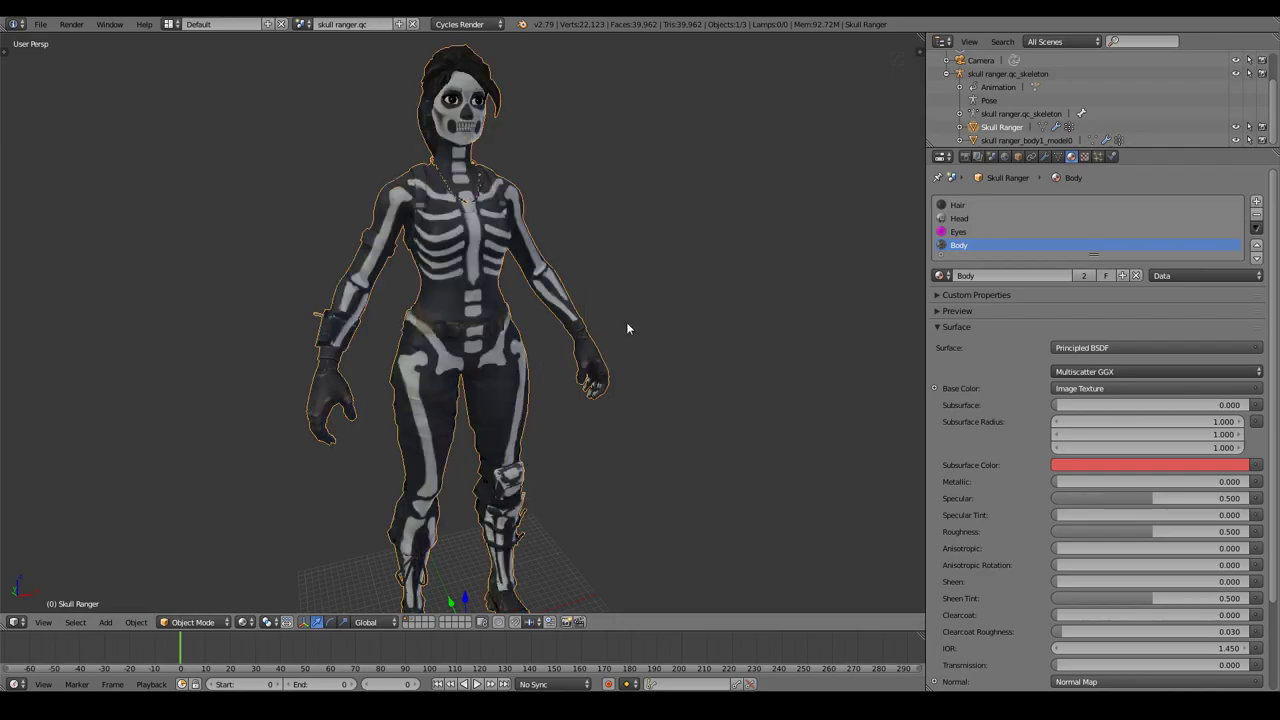
Step: Inspect the textured character from a three-quarter angle and select the Eyes material slot
{"action": "middle_click_drag", "start_coordinate": [626, 322], "coordinate": [795, 427]}
{"action": "scroll", "coordinate": [772, 374], "scroll_direction": "up", "scroll_amount": 3}
{"action": "mouse_move", "coordinate": [772, 374]}
{"action": "middle_mouse_down"}
{"action": "mouse_move", "coordinate": [440, 372]}
{"action": "mouse_move", "coordinate": [649, 420]}
{"action": "mouse_move", "coordinate": [682, 283]}
{"action": "mouse_move", "coordinate": [614, 266]}
{"action": "mouse_move", "coordinate": [646, 309]}
{"action": "mouse_move", "coordinate": [550, 352]}
{"action": "middle_mouse_up"}
{"action": "scroll", "coordinate": [682, 283], "scroll_direction": "up", "scroll_amount": 4}
{"action": "scroll", "coordinate": [550, 352], "scroll_direction": "up", "scroll_amount": 2}
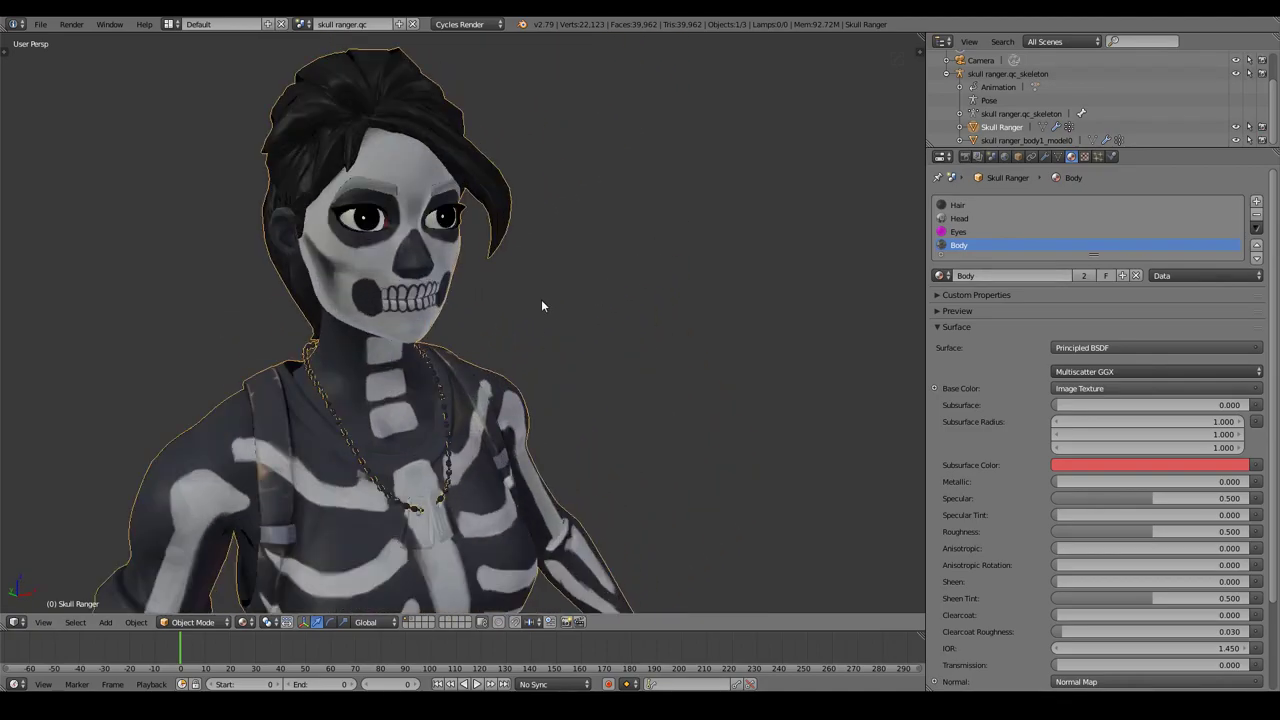
{"action": "scroll", "coordinate": [395, 207], "scroll_direction": "up", "scroll_amount": 3}
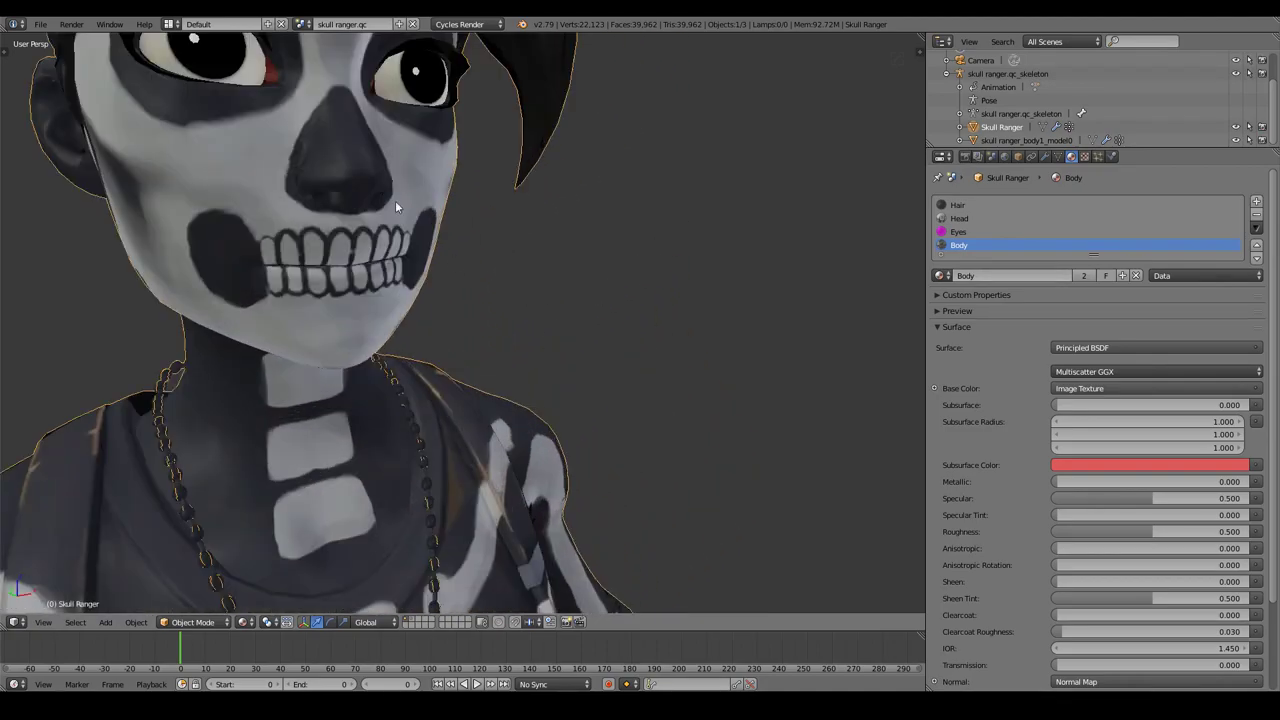
{"action": "left_click", "coordinate": [958, 231]}
{"action": "scroll", "coordinate": [703, 309], "scroll_direction": "down", "scroll_amount": 5}
{"action": "middle_click_drag", "start_coordinate": [642, 344], "coordinate": [758, 337]}
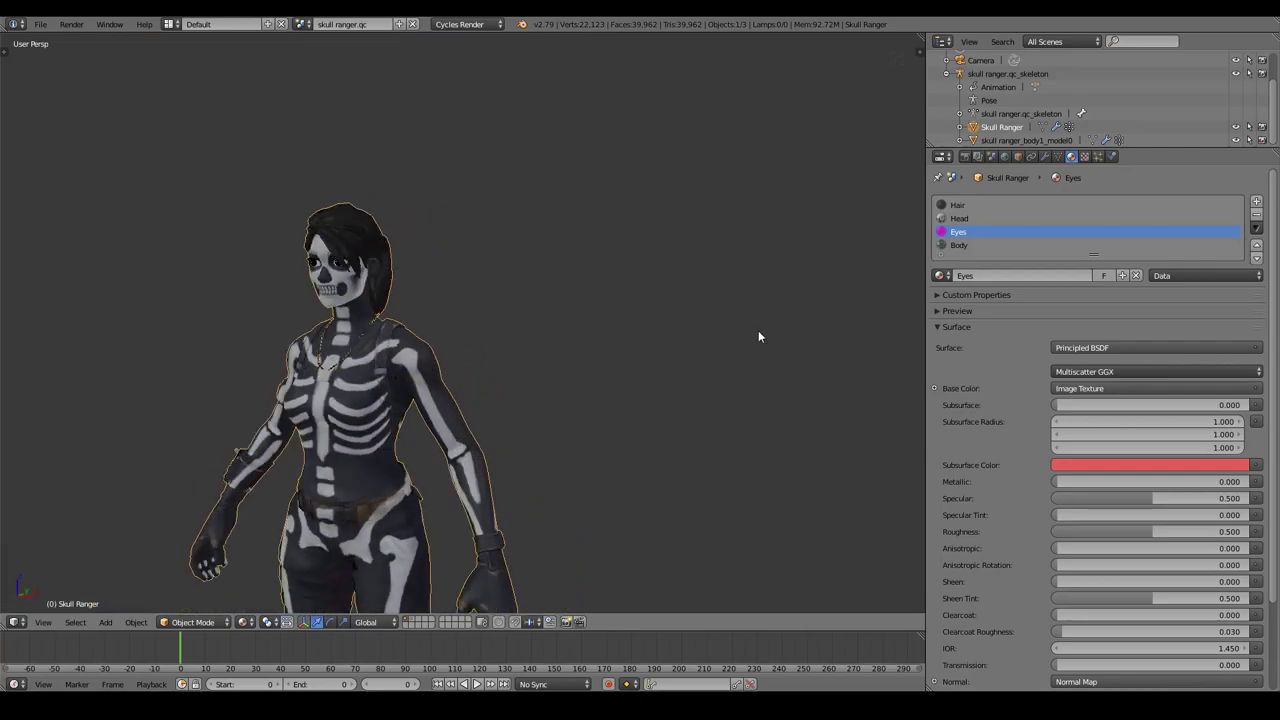
Step: Undo the accidental deletion of the character object with Ctrl+Z
{"action": "key", "text": "x"}
{"action": "left_click", "coordinate": [758, 333]}
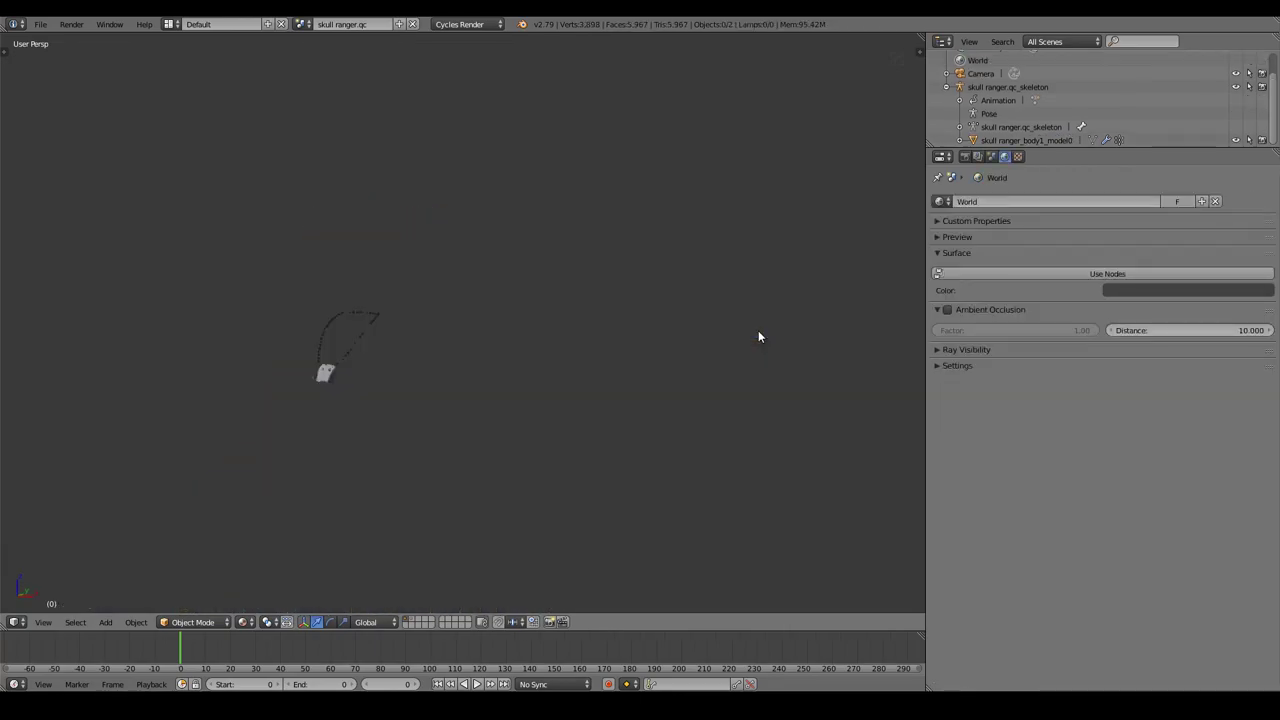
{"action": "key", "text": "ctrl+z"}
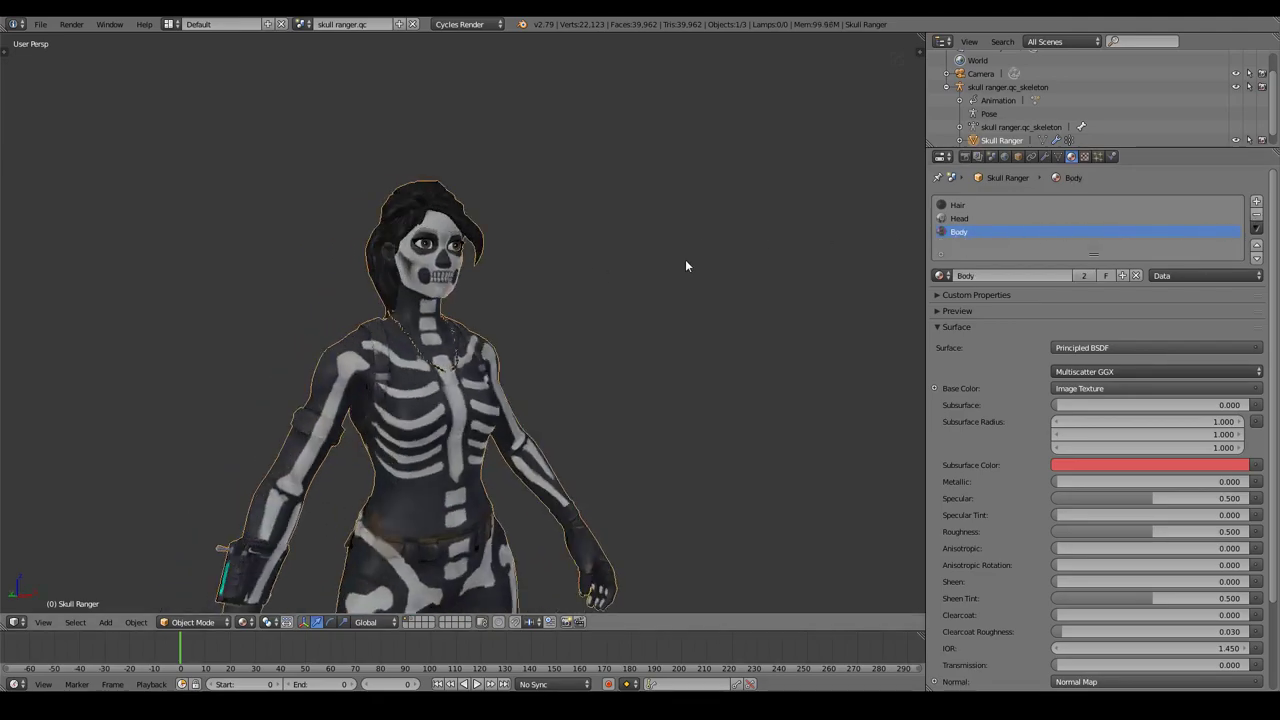
Step: Inspect the textured figure from all sides down to the boots, then collapse the skeleton in the Outliner
{"action": "middle_click_drag", "start_coordinate": [685, 259], "coordinate": [679, 282]}
{"action": "scroll", "coordinate": [660, 289], "scroll_direction": "up", "scroll_amount": 2}
{"action": "scroll", "coordinate": [650, 264], "scroll_direction": "up", "scroll_amount": 3}
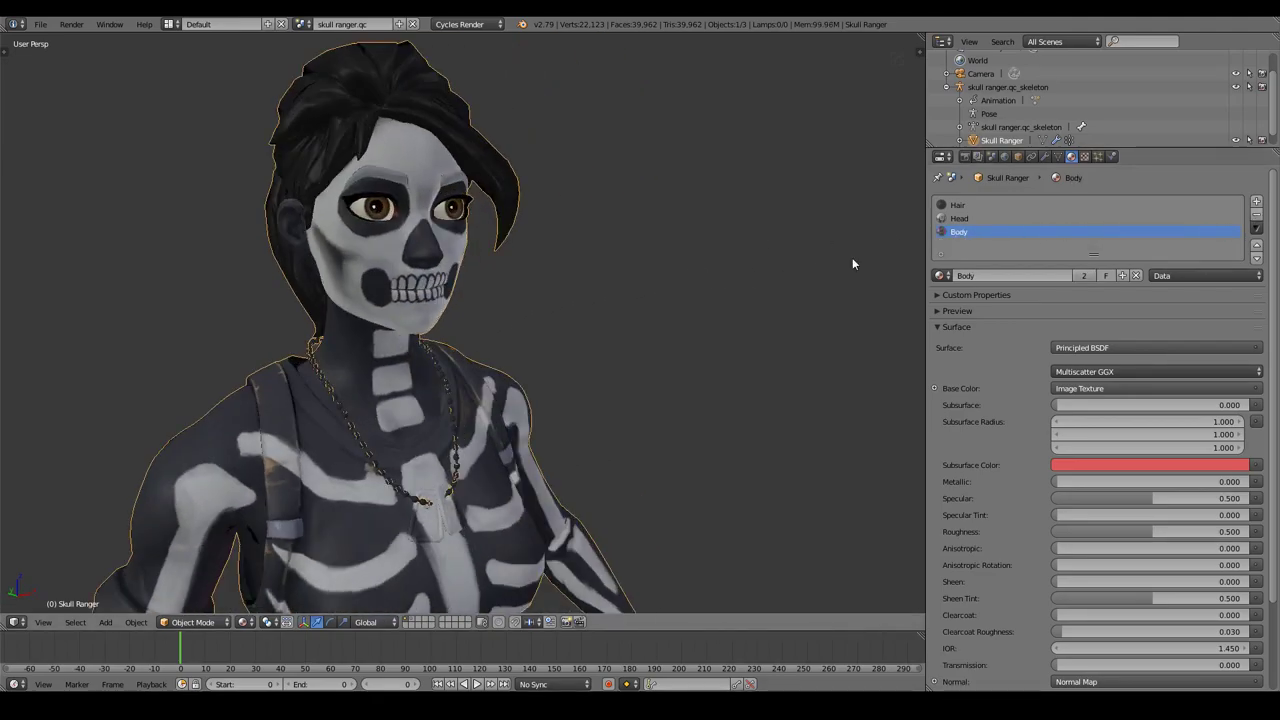
{"action": "scroll", "coordinate": [696, 437], "scroll_direction": "down", "scroll_amount": 5}
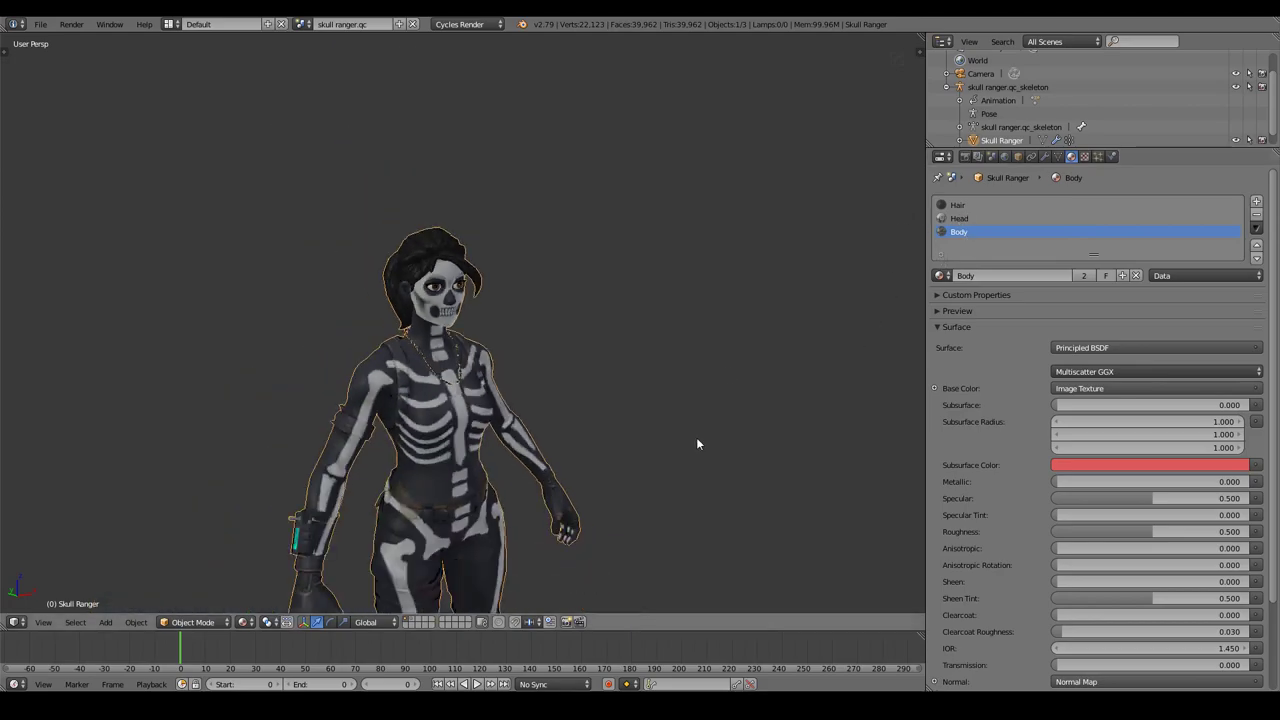
{"action": "mouse_move", "coordinate": [696, 437]}
{"action": "middle_mouse_down"}
{"action": "mouse_move", "coordinate": [506, 459]}
{"action": "mouse_move", "coordinate": [658, 472]}
{"action": "middle_mouse_up"}
{"action": "scroll", "coordinate": [658, 472], "scroll_direction": "up", "scroll_amount": 2}
{"action": "mouse_move", "coordinate": [654, 400]}
{"action": "middle_mouse_down"}
{"action": "mouse_move", "coordinate": [786, 420]}
{"action": "mouse_move", "coordinate": [700, 400]}
{"action": "middle_mouse_up"}
{"action": "scroll", "coordinate": [661, 400], "scroll_direction": "up", "scroll_amount": 3}
{"action": "scroll", "coordinate": [661, 400], "scroll_direction": "down", "scroll_amount": 5}
{"action": "mouse_move", "coordinate": [723, 495]}
{"action": "middle_mouse_down"}
{"action": "mouse_move", "coordinate": [749, 296]}
{"action": "mouse_move", "coordinate": [616, 285]}
{"action": "middle_mouse_up"}
{"action": "scroll", "coordinate": [498, 421], "scroll_direction": "up", "scroll_amount": 4}
{"action": "mouse_move", "coordinate": [498, 421]}
{"action": "middle_mouse_down"}
{"action": "mouse_move", "coordinate": [637, 251]}
{"action": "mouse_move", "coordinate": [600, 391]}
{"action": "mouse_move", "coordinate": [677, 314]}
{"action": "mouse_move", "coordinate": [841, 340]}
{"action": "middle_mouse_up"}
{"action": "scroll", "coordinate": [677, 314], "scroll_direction": "up", "scroll_amount": 3}
{"action": "scroll", "coordinate": [841, 340], "scroll_direction": "down", "scroll_amount": 3}
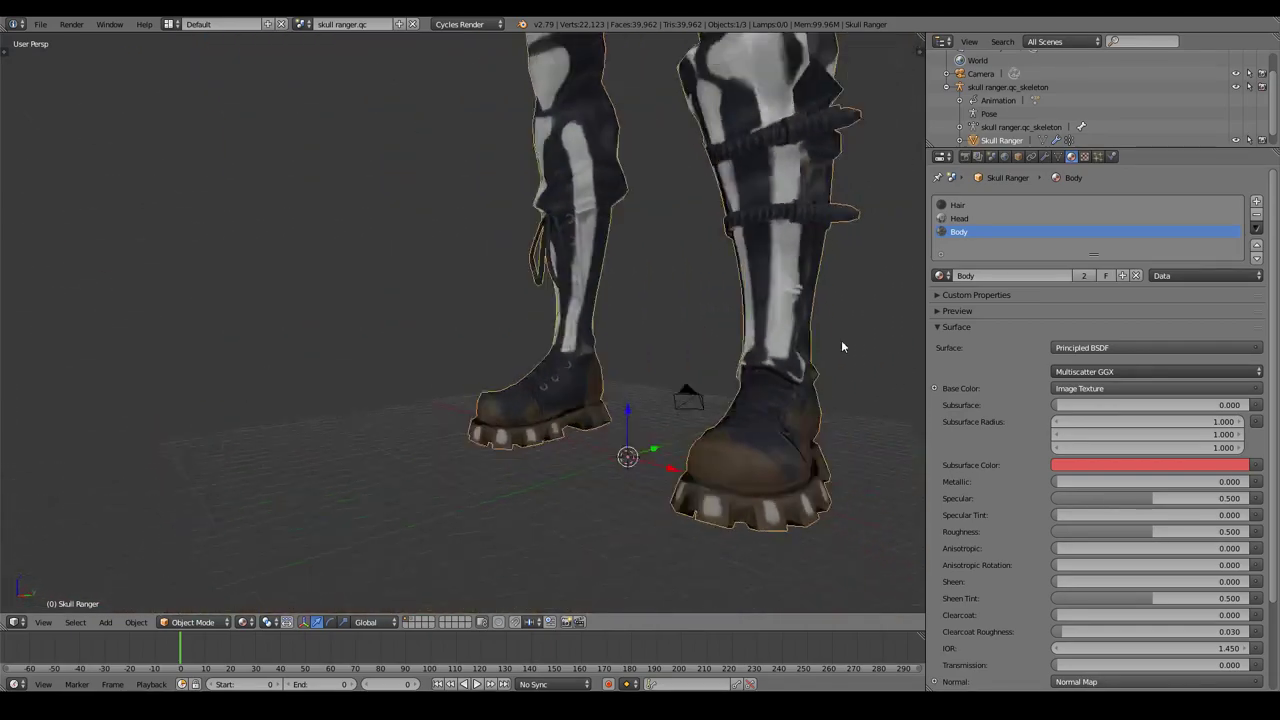
{"action": "scroll", "coordinate": [662, 352], "scroll_direction": "down", "scroll_amount": 3}
{"action": "scroll", "coordinate": [697, 389], "scroll_direction": "up", "scroll_amount": 1}
{"action": "mouse_move", "coordinate": [697, 389]}
{"action": "middle_mouse_down"}
{"action": "mouse_move", "coordinate": [812, 419]}
{"action": "mouse_move", "coordinate": [654, 427]}
{"action": "mouse_move", "coordinate": [754, 437]}
{"action": "mouse_move", "coordinate": [674, 369]}
{"action": "mouse_move", "coordinate": [634, 364]}
{"action": "middle_mouse_up"}
{"action": "scroll", "coordinate": [674, 369], "scroll_direction": "up", "scroll_amount": 2}
{"action": "scroll", "coordinate": [634, 364], "scroll_direction": "up", "scroll_amount": 1}
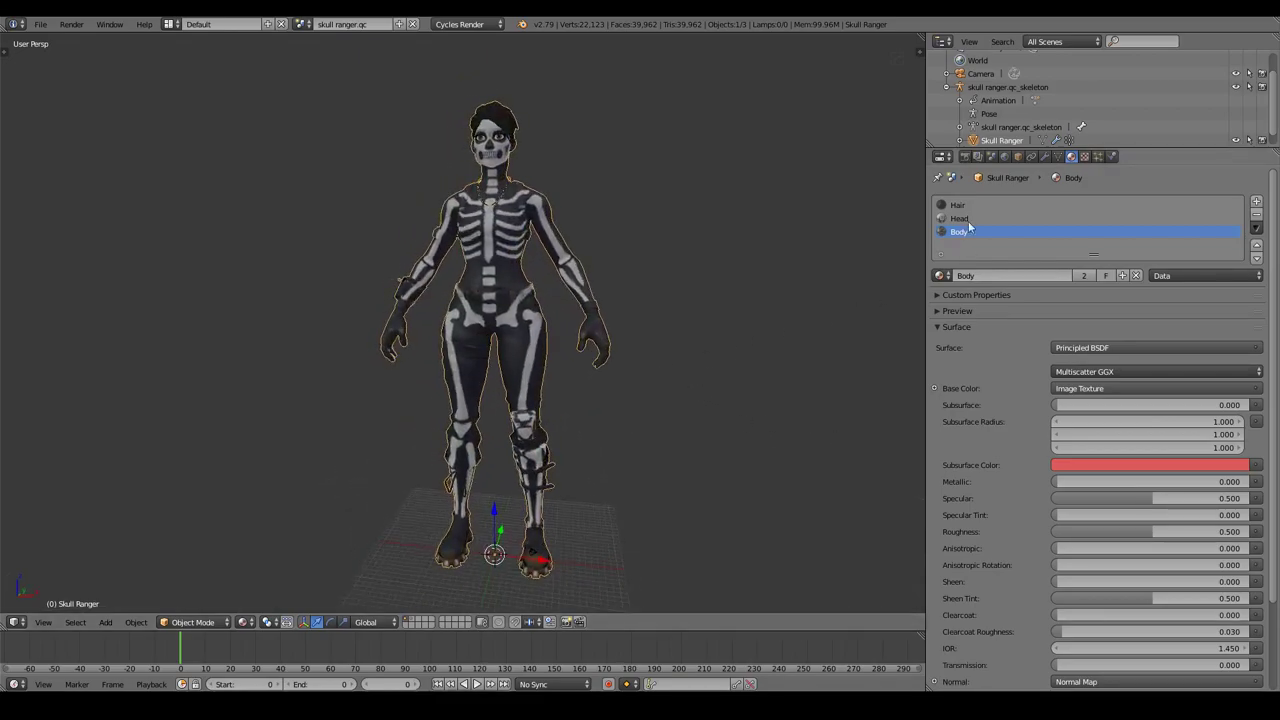
{"action": "left_click", "coordinate": [947, 87]}
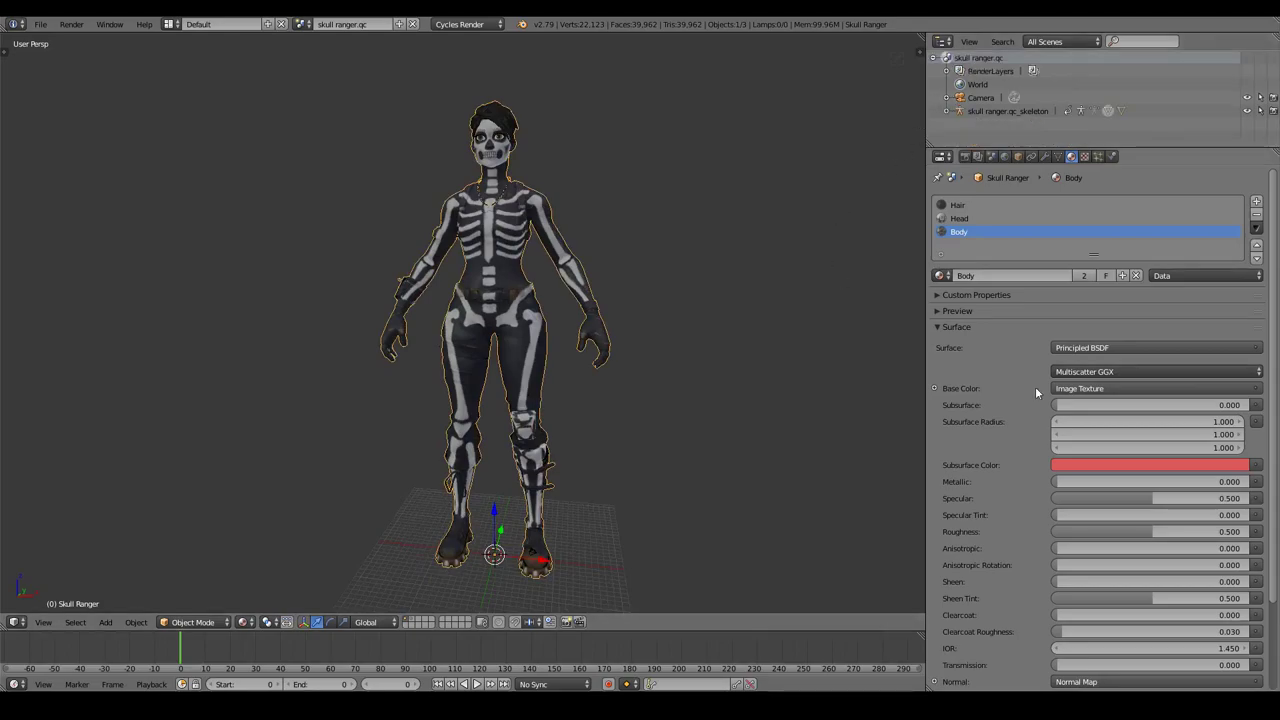
Step: Switch to the layer holding only the skeleton and zoom in on it
{"action": "mouse_move", "coordinate": [710, 416]}
{"action": "middle_mouse_down"}
{"action": "mouse_move", "coordinate": [757, 409]}
{"action": "mouse_move", "coordinate": [723, 400]}
{"action": "mouse_move", "coordinate": [591, 423]}
{"action": "mouse_move", "coordinate": [620, 405]}
{"action": "mouse_move", "coordinate": [536, 236]}
{"action": "middle_mouse_up"}
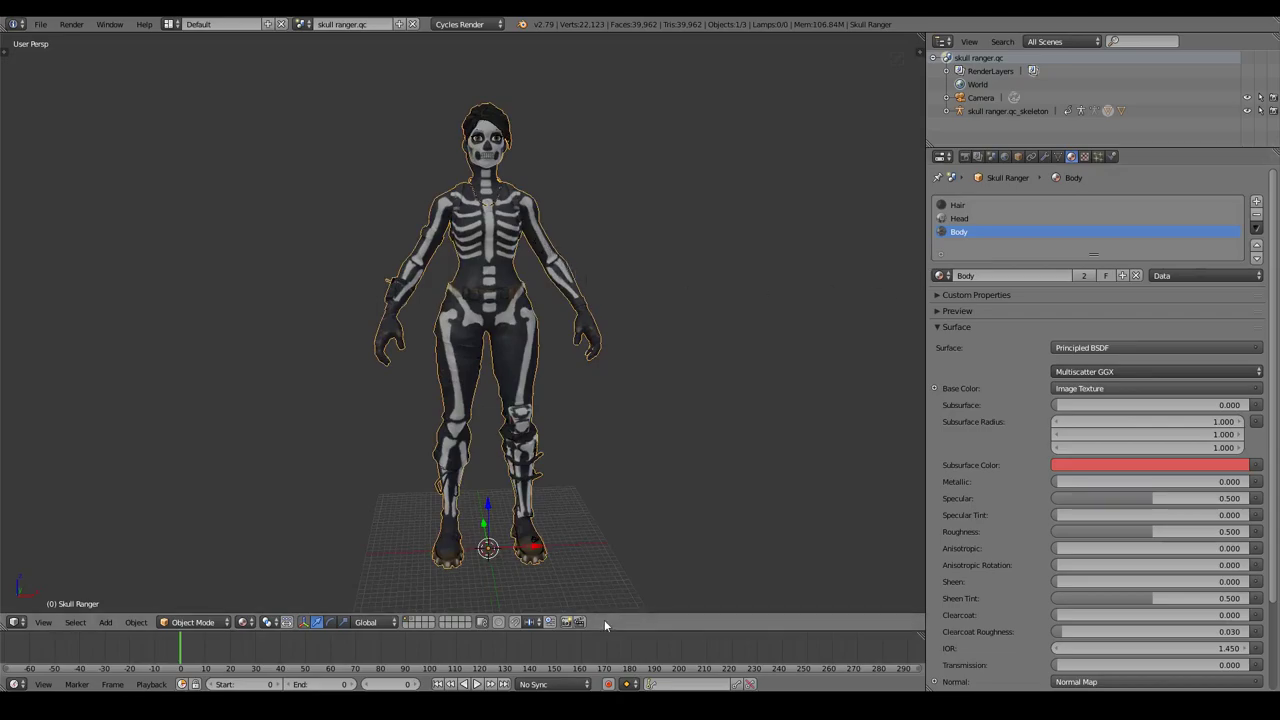
{"action": "left_click", "coordinate": [408, 620]}
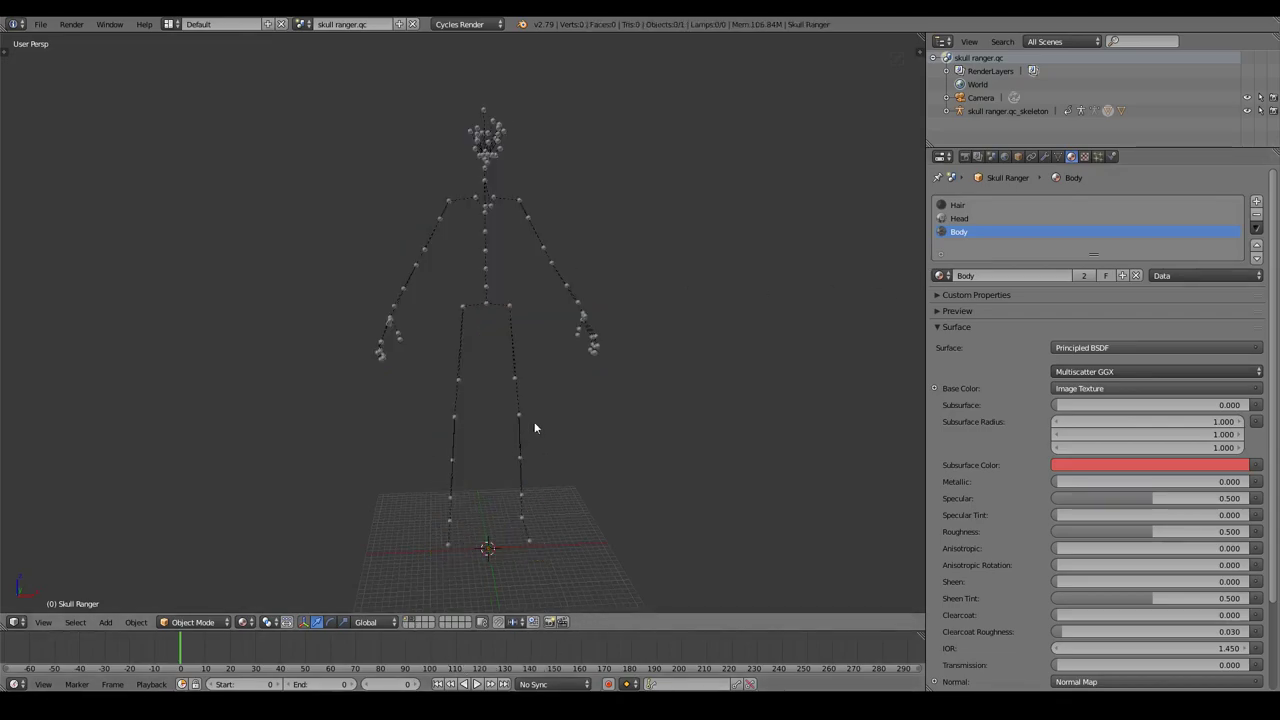
{"action": "mouse_move", "coordinate": [596, 318]}
{"action": "middle_mouse_down"}
{"action": "mouse_move", "coordinate": [668, 352]}
{"action": "mouse_move", "coordinate": [503, 317]}
{"action": "middle_mouse_up"}
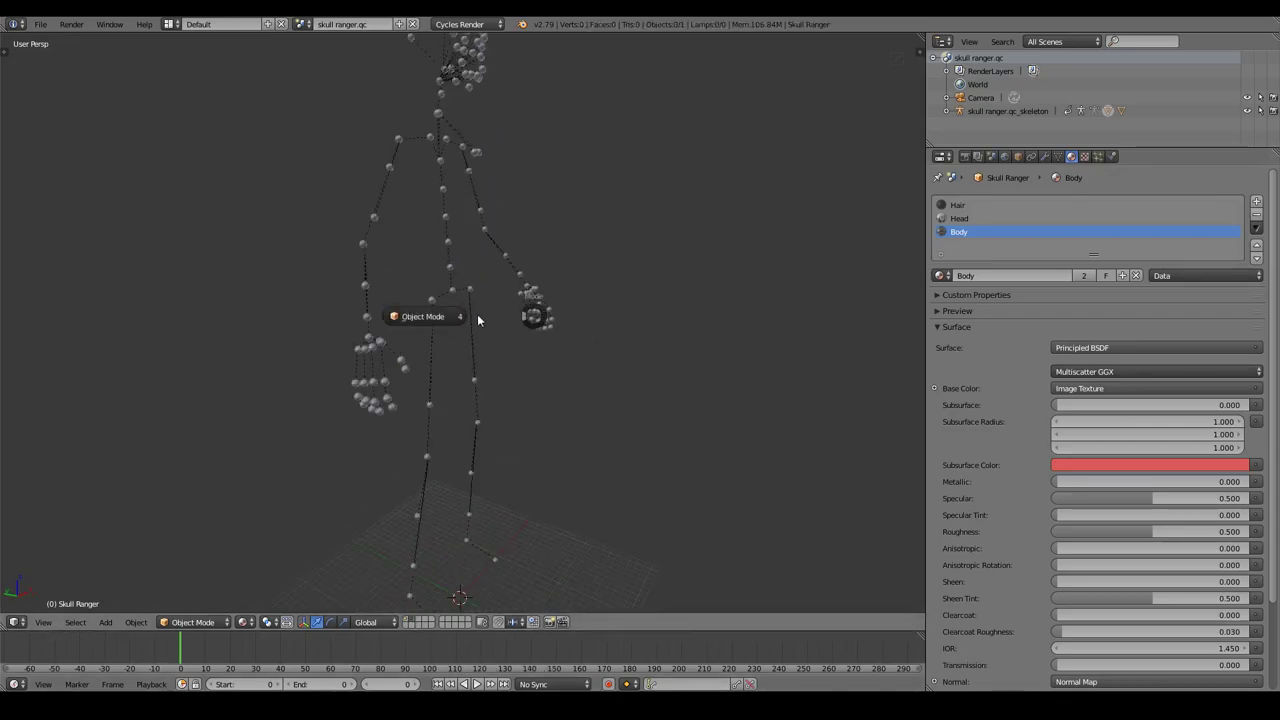
Step: Select the skeleton and send it to another layer with M
{"action": "right_click", "coordinate": [453, 301]}
{"action": "key", "text": "Tab"}
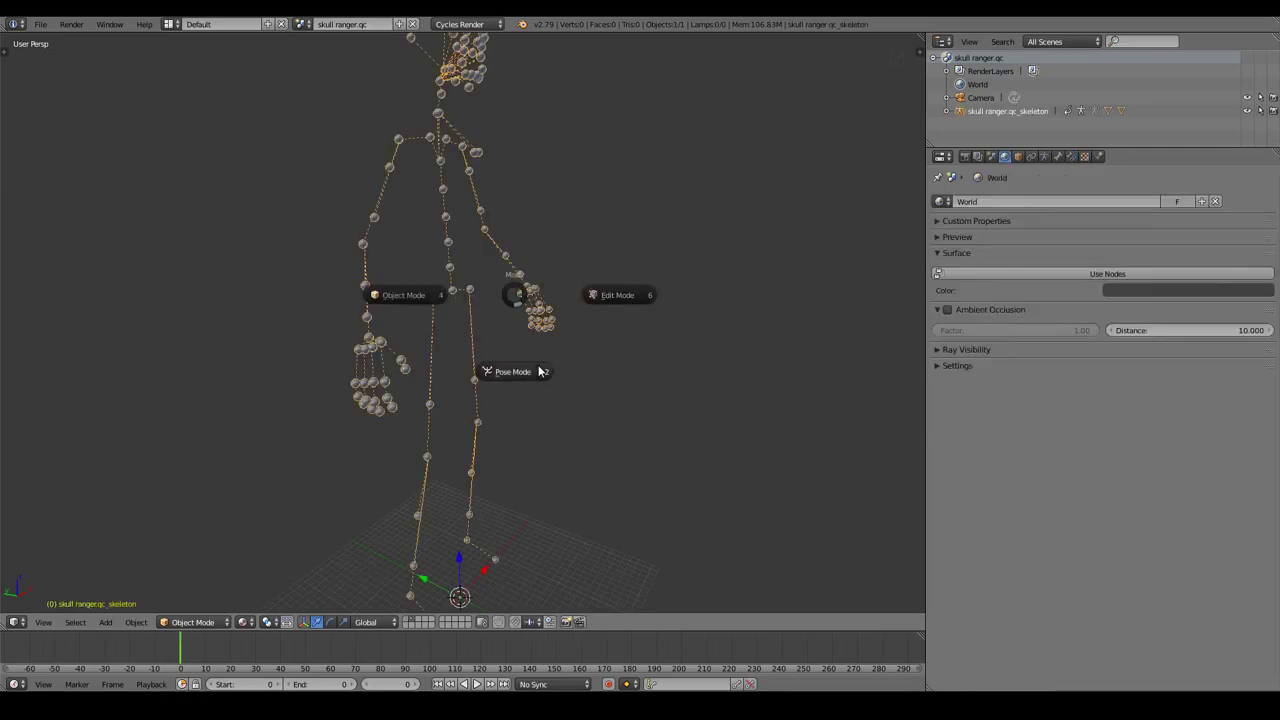
{"action": "key", "text": "Escape"}
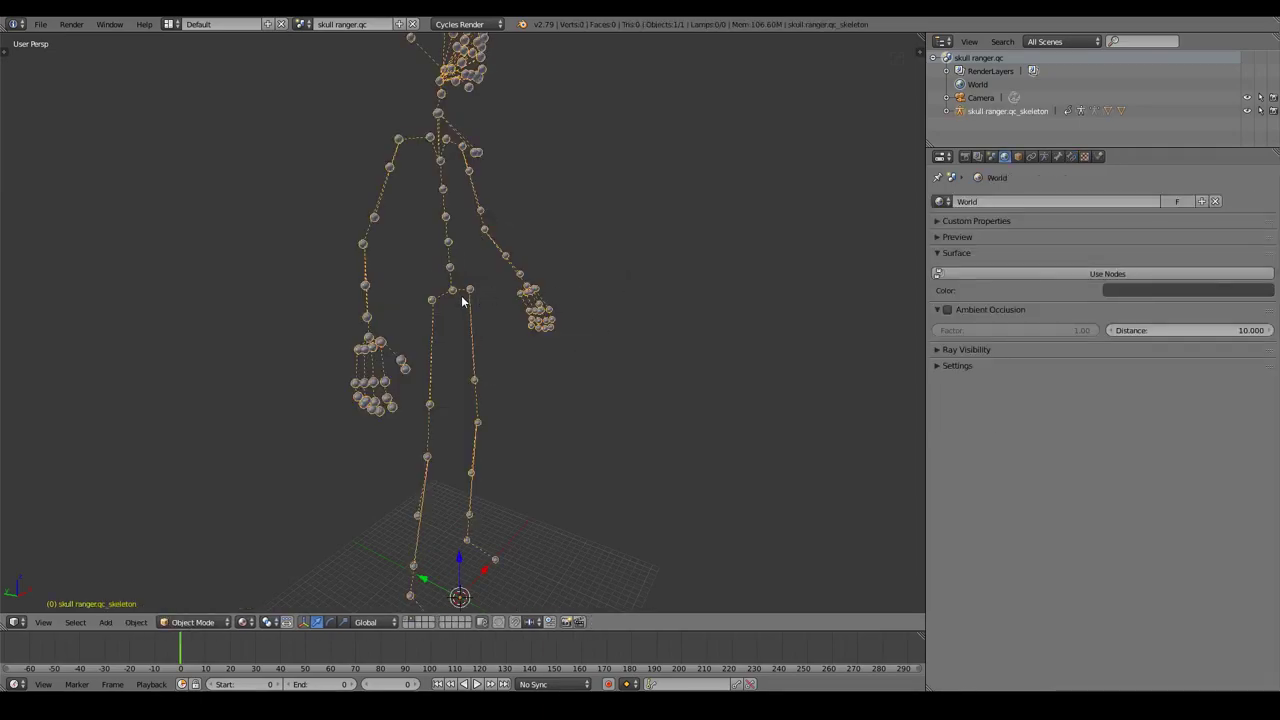
{"action": "scroll", "coordinate": [545, 453], "scroll_direction": "down", "scroll_amount": 3}
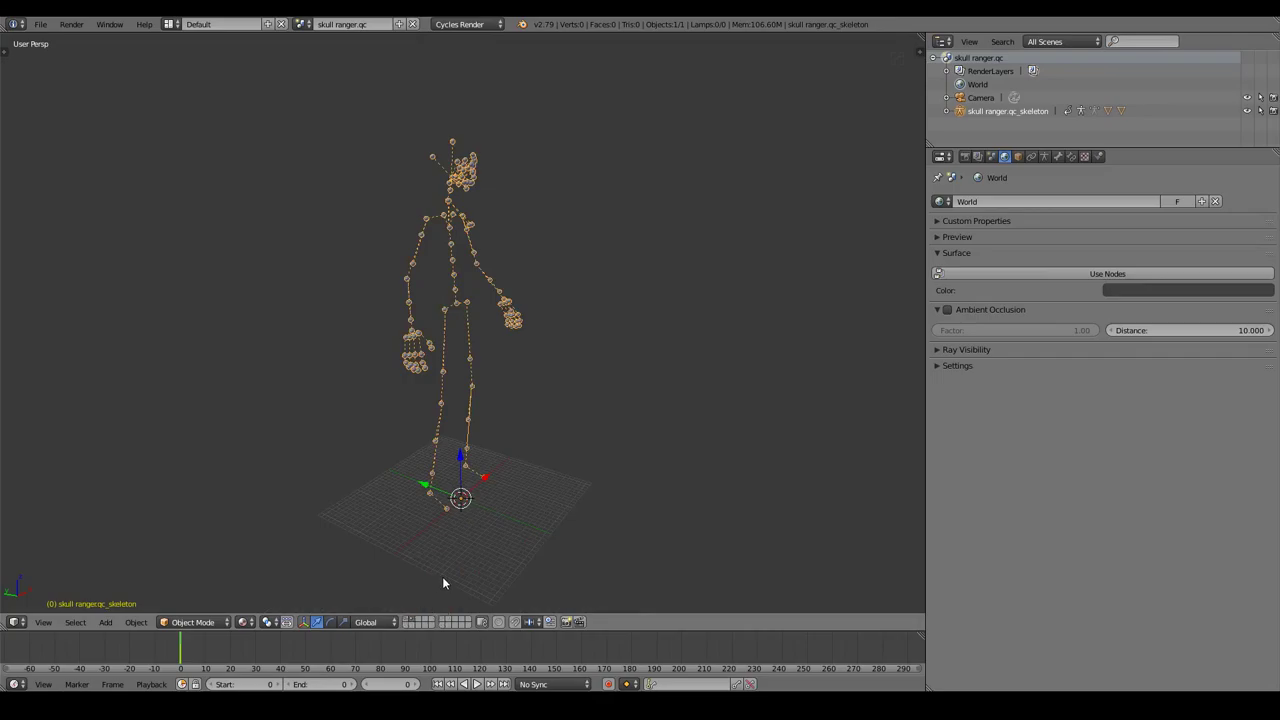
{"action": "key", "text": "m"}
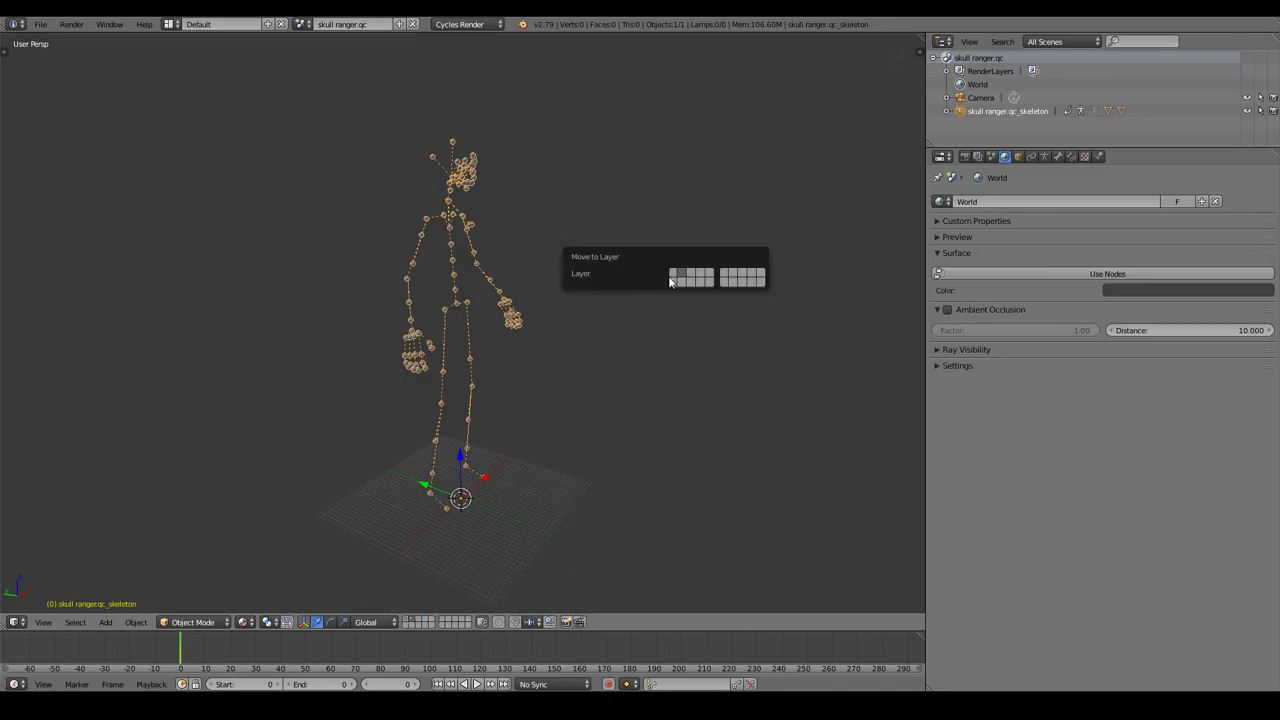
{"action": "left_click", "coordinate": [674, 280]}
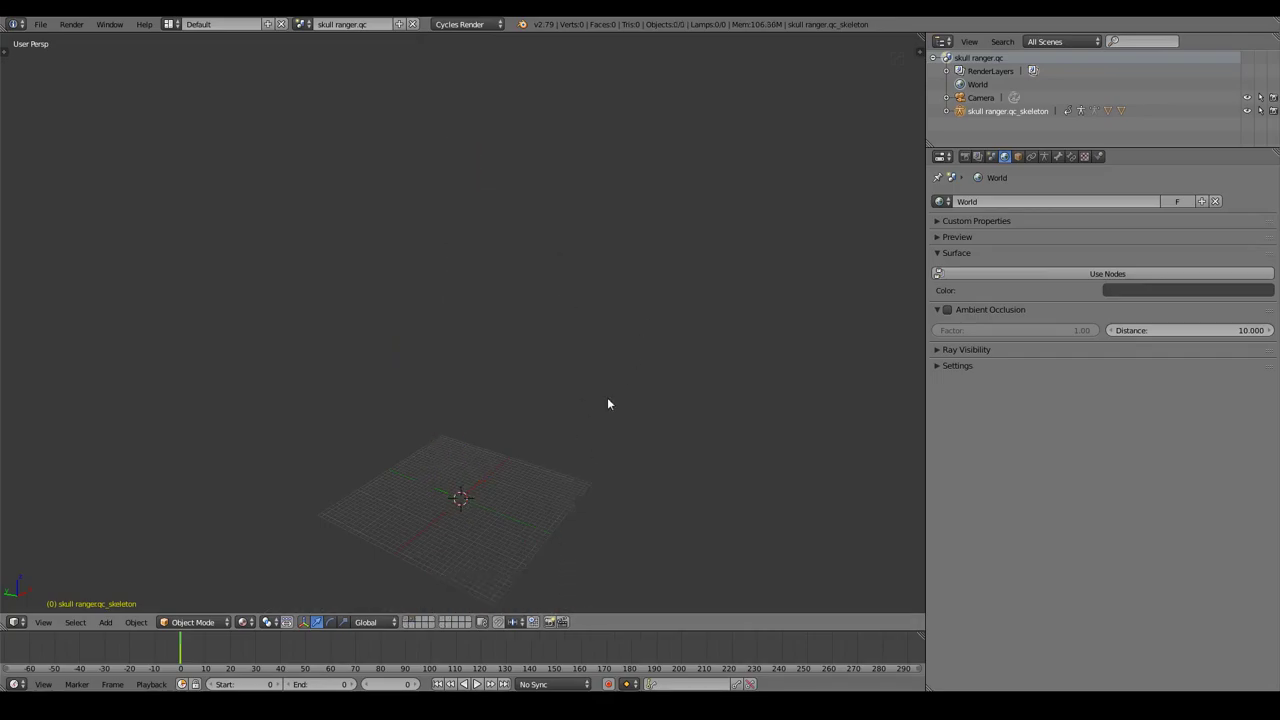
Step: Re-enable the skeleton's layer and switch the armature into Pose Mode
{"action": "left_click", "coordinate": [420, 619]}
{"action": "middle_click_drag", "start_coordinate": [622, 500], "coordinate": [637, 434]}
{"action": "scroll", "coordinate": [637, 434], "scroll_direction": "up", "scroll_amount": 4}
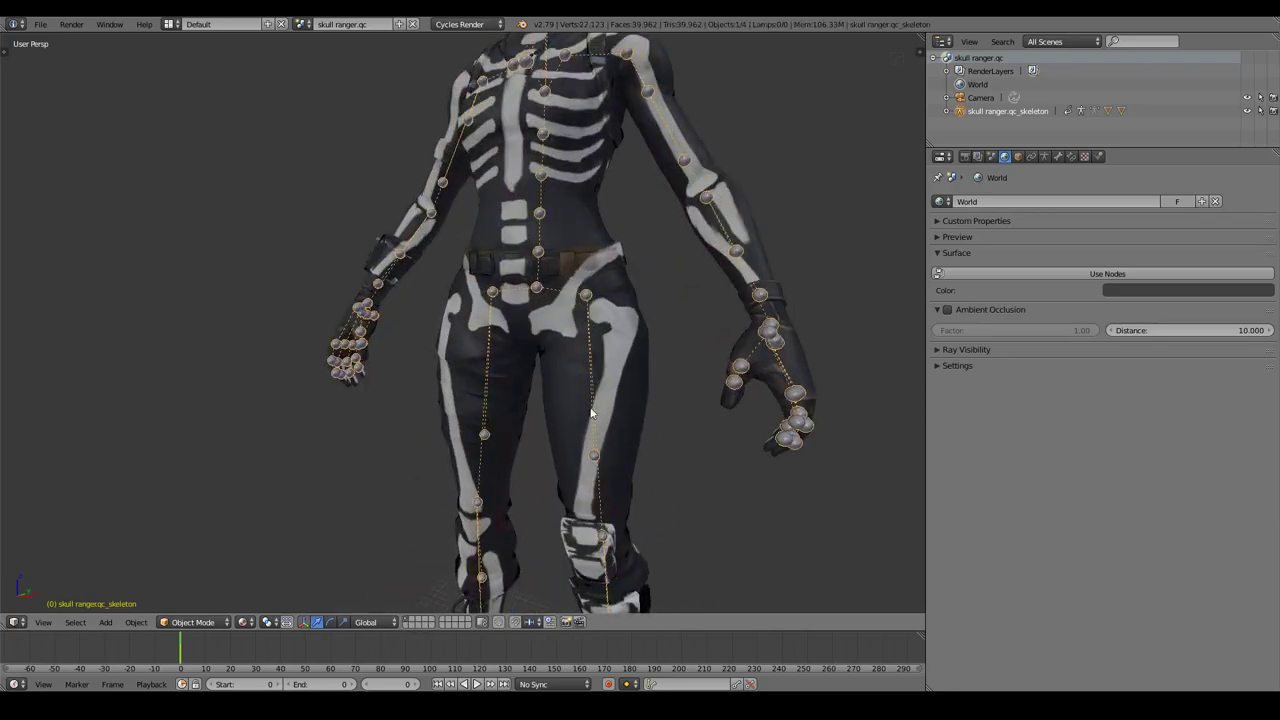
{"action": "middle_click_drag", "start_coordinate": [613, 378], "coordinate": [597, 312]}
{"action": "scroll", "coordinate": [597, 312], "scroll_direction": "down", "scroll_amount": 4}
{"action": "scroll", "coordinate": [548, 289], "scroll_direction": "up", "scroll_amount": 2}
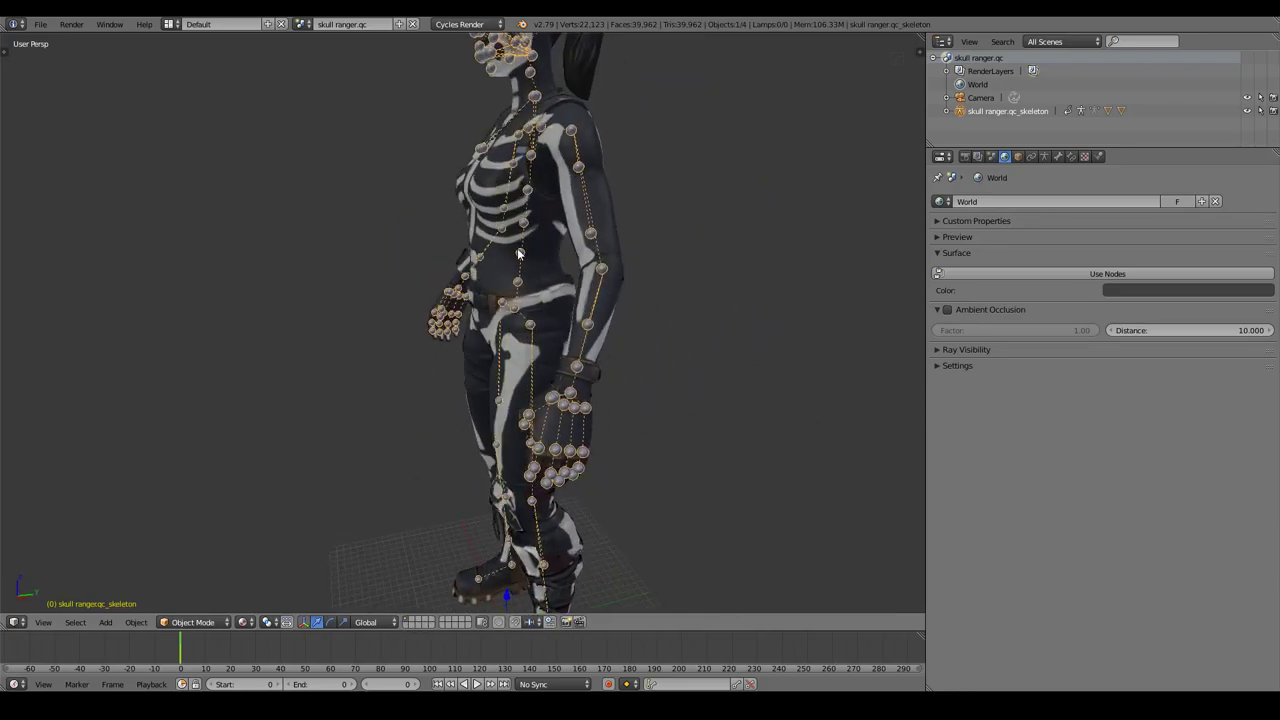
{"action": "key", "text": "Tab"}
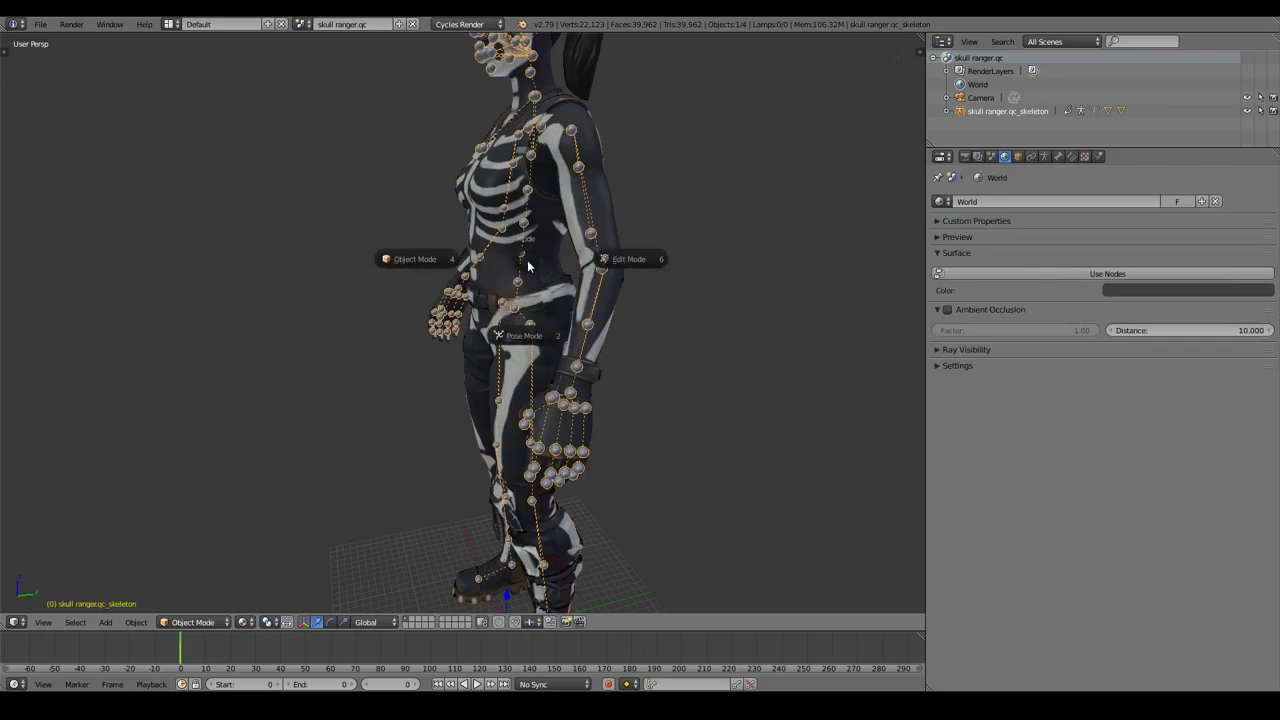
{"action": "left_click", "coordinate": [508, 340]}
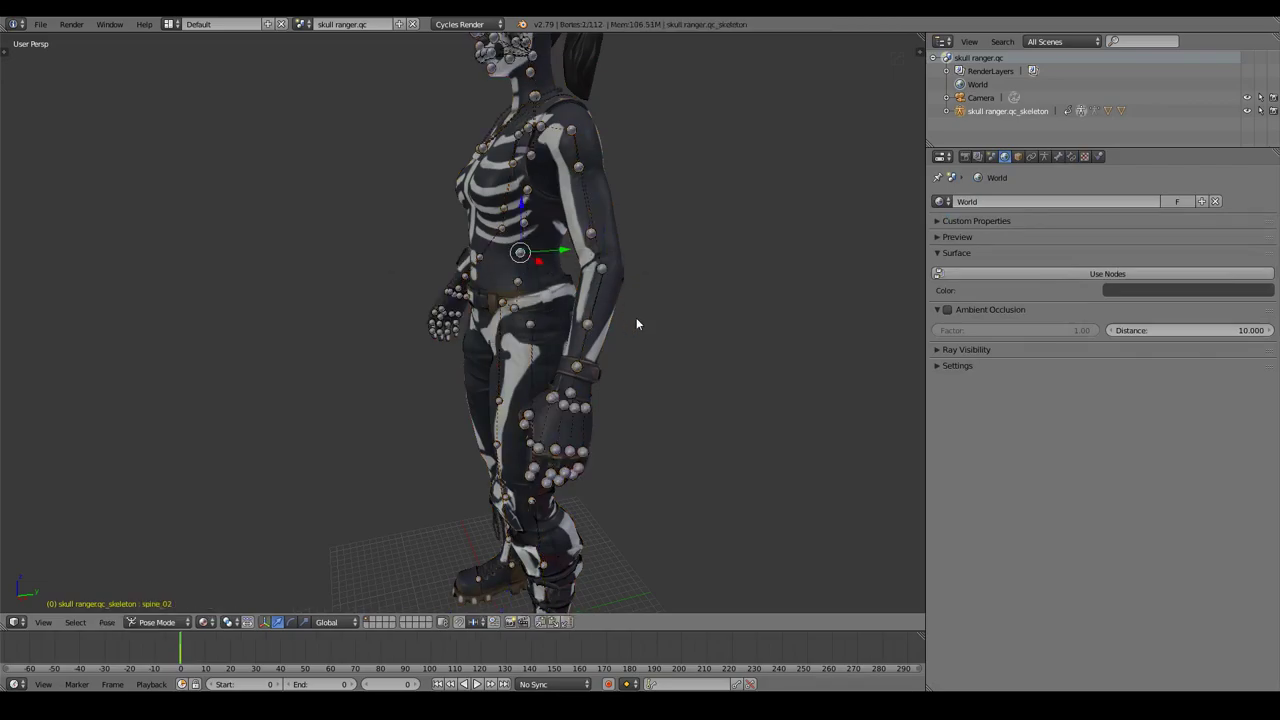
Step: Rotate the spine bone to bend the torso and the neck bone to turn the head
{"action": "mouse_move", "coordinate": [636, 318]}
{"action": "middle_mouse_down"}
{"action": "mouse_move", "coordinate": [536, 319]}
{"action": "mouse_move", "coordinate": [563, 327]}
{"action": "mouse_move", "coordinate": [592, 295]}
{"action": "middle_mouse_up"}
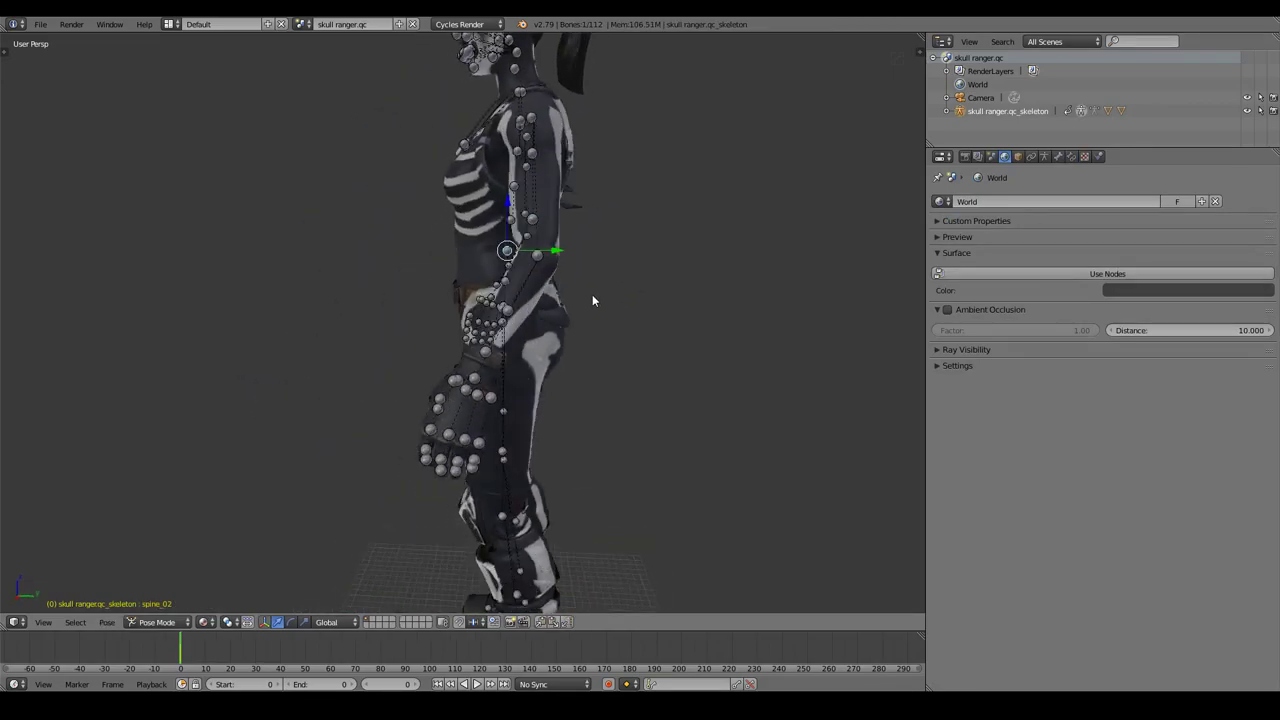
{"action": "key", "text": "r"}
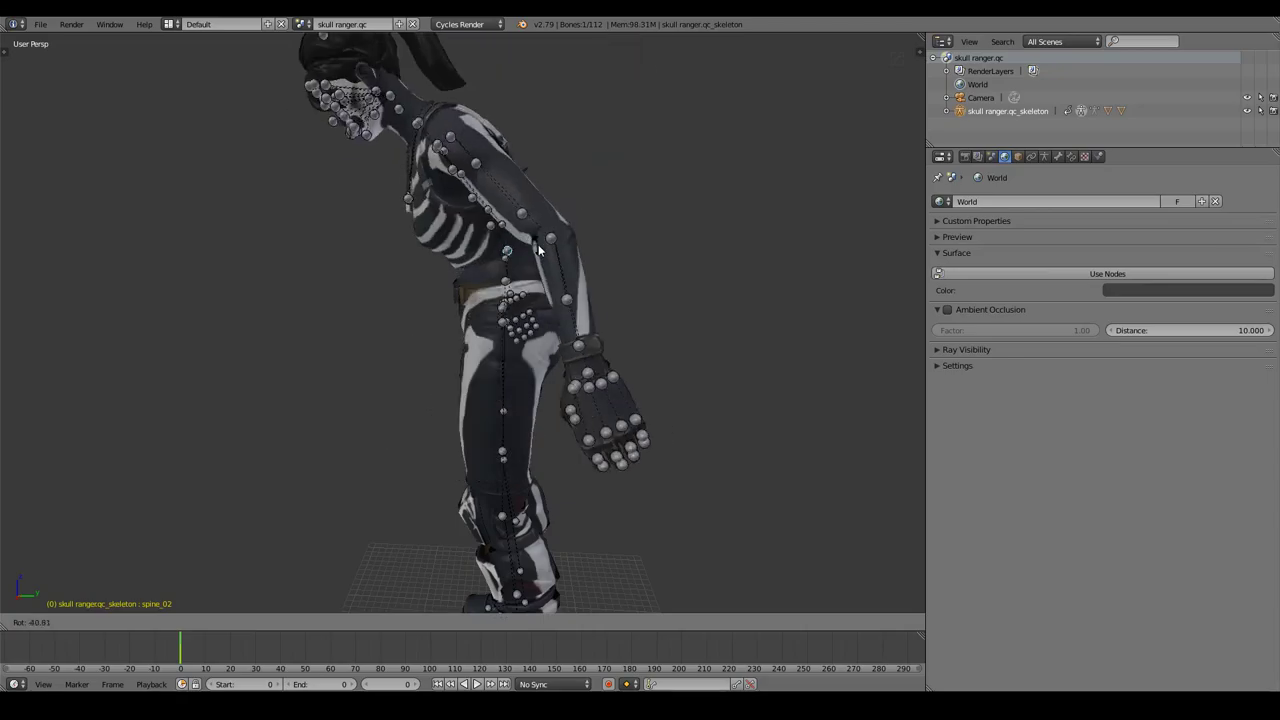
{"action": "left_click", "coordinate": [538, 250]}
{"action": "mouse_move", "coordinate": [538, 250]}
{"action": "middle_mouse_down"}
{"action": "mouse_move", "coordinate": [740, 251]}
{"action": "mouse_move", "coordinate": [604, 374]}
{"action": "mouse_move", "coordinate": [420, 174]}
{"action": "mouse_move", "coordinate": [457, 231]}
{"action": "middle_mouse_up"}
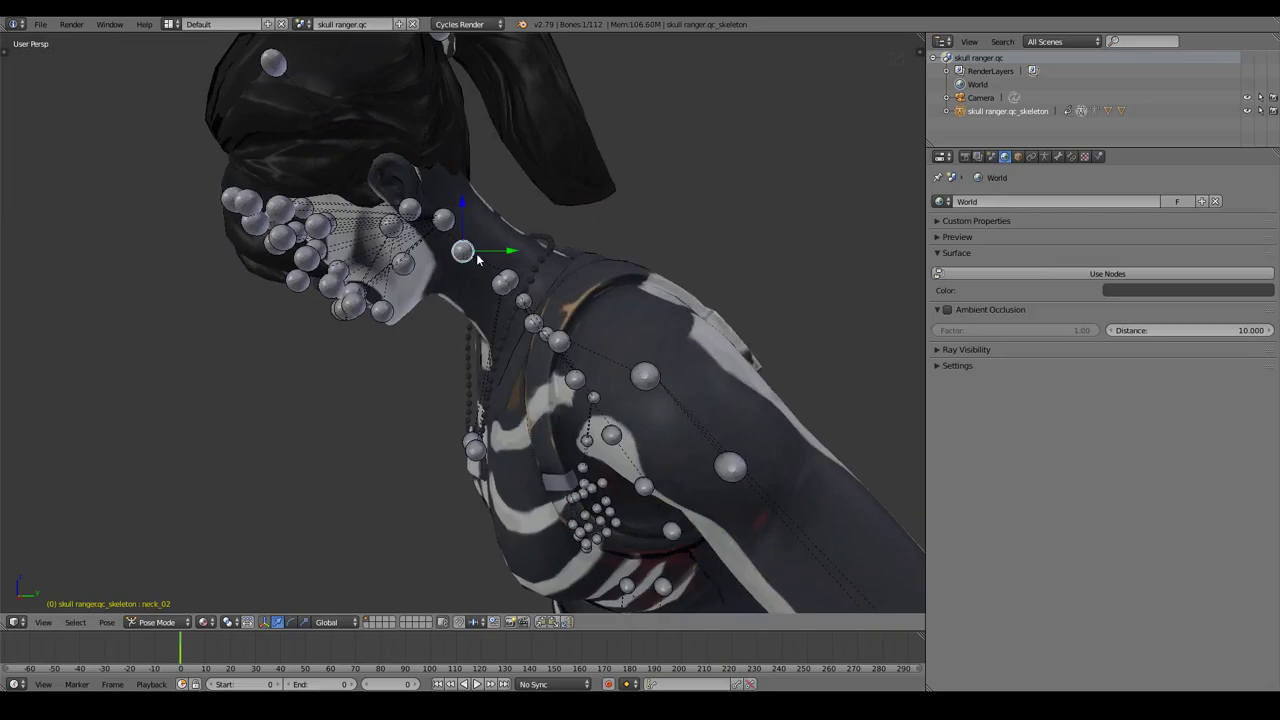
{"action": "key", "text": "r"}
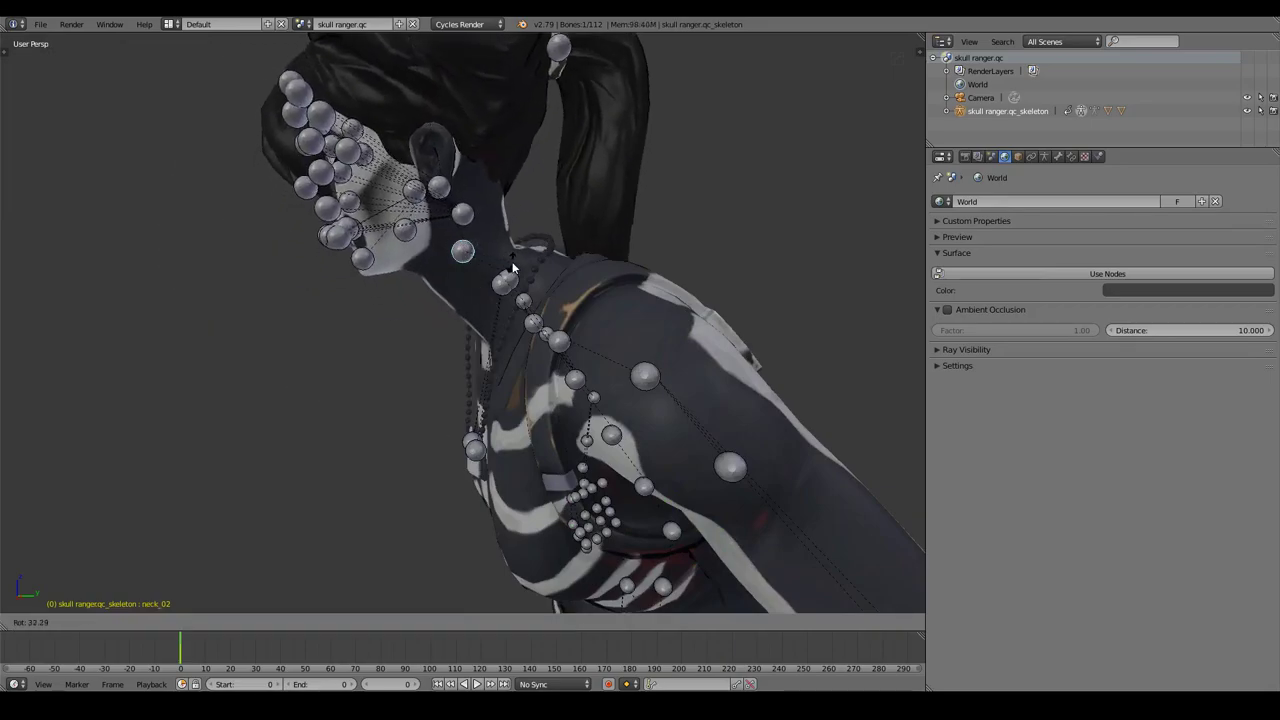
{"action": "left_click", "coordinate": [477, 338]}
{"action": "mouse_move", "coordinate": [477, 338]}
{"action": "middle_mouse_down"}
{"action": "mouse_move", "coordinate": [588, 381]}
{"action": "mouse_move", "coordinate": [664, 299]}
{"action": "mouse_move", "coordinate": [664, 341]}
{"action": "mouse_move", "coordinate": [600, 345]}
{"action": "mouse_move", "coordinate": [557, 366]}
{"action": "mouse_move", "coordinate": [580, 400]}
{"action": "middle_mouse_up"}
Step: Rotate the left forearm bone forward and shift it slightly into place
{"action": "right_click", "coordinate": [617, 345]}
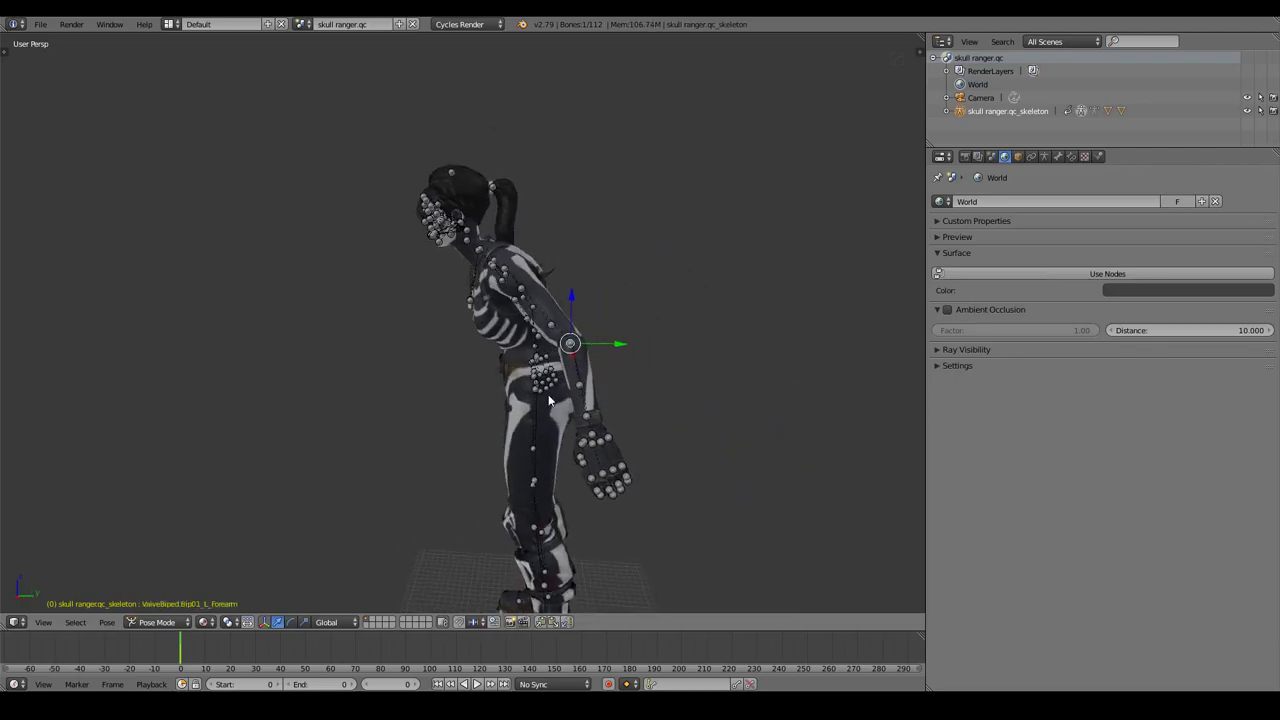
{"action": "key", "text": "r"}
{"action": "left_click", "coordinate": [479, 388]}
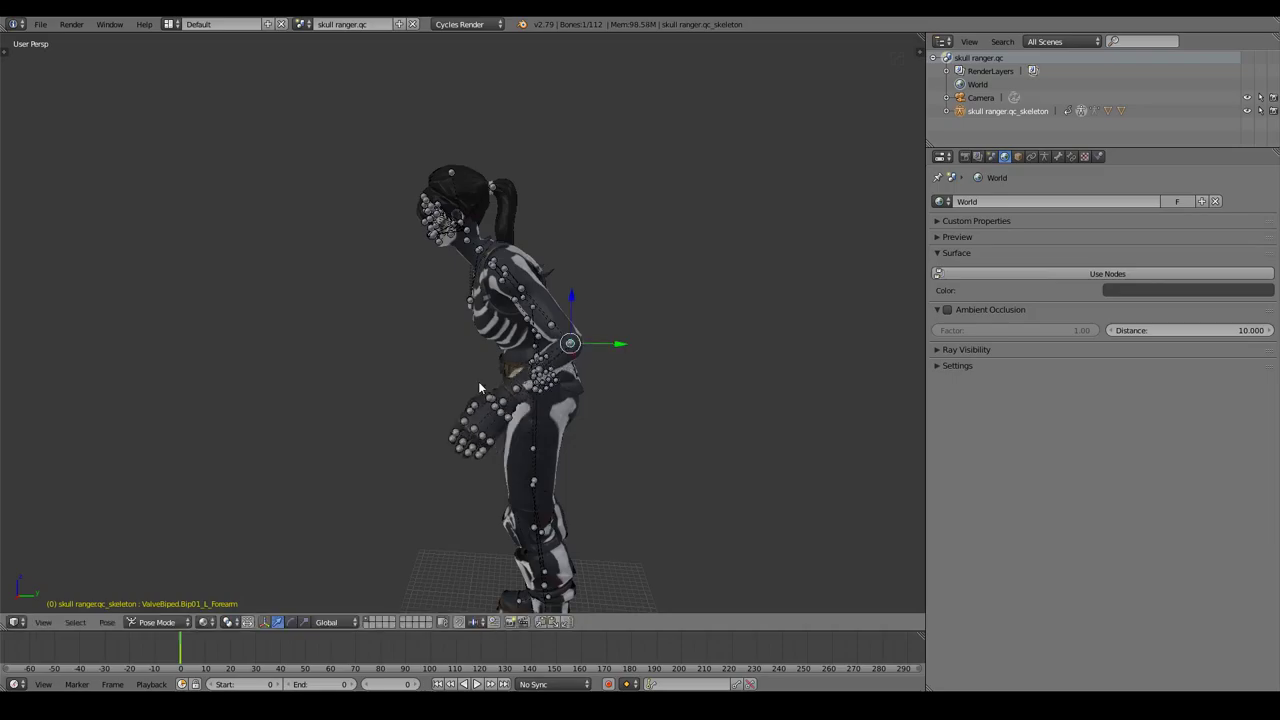
{"action": "key", "text": "g"}
{"action": "left_click", "coordinate": [486, 400]}
{"action": "scroll", "coordinate": [652, 388], "scroll_direction": "up", "scroll_amount": 2}
{"action": "scroll", "coordinate": [671, 350], "scroll_direction": "up", "scroll_amount": 2}
{"action": "scroll", "coordinate": [668, 349], "scroll_direction": "up", "scroll_amount": 2}
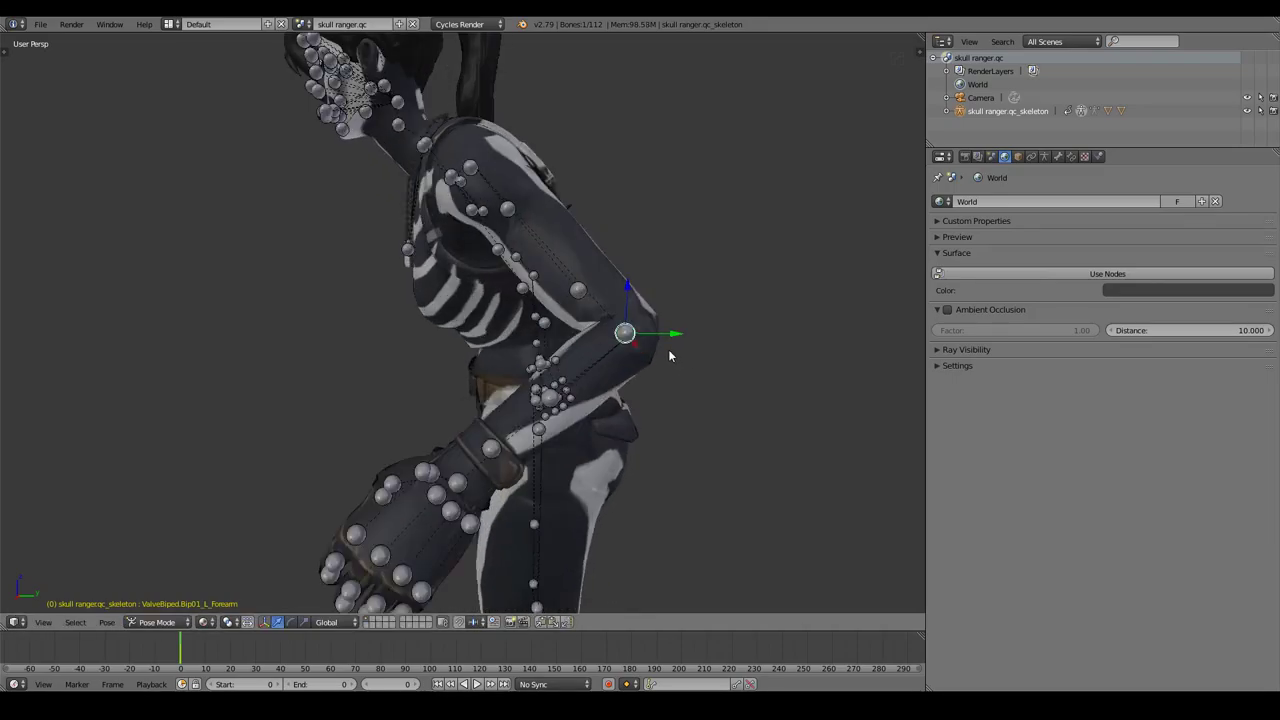
{"action": "key", "text": "r"}
{"action": "key", "text": "Escape"}
Step: Frame the character from the front and align the active camera to this view
{"action": "mouse_move", "coordinate": [668, 349]}
{"action": "middle_mouse_down"}
{"action": "mouse_move", "coordinate": [721, 369]}
{"action": "mouse_move", "coordinate": [765, 358]}
{"action": "middle_mouse_up"}
{"action": "scroll", "coordinate": [765, 358], "scroll_direction": "down", "scroll_amount": 2}
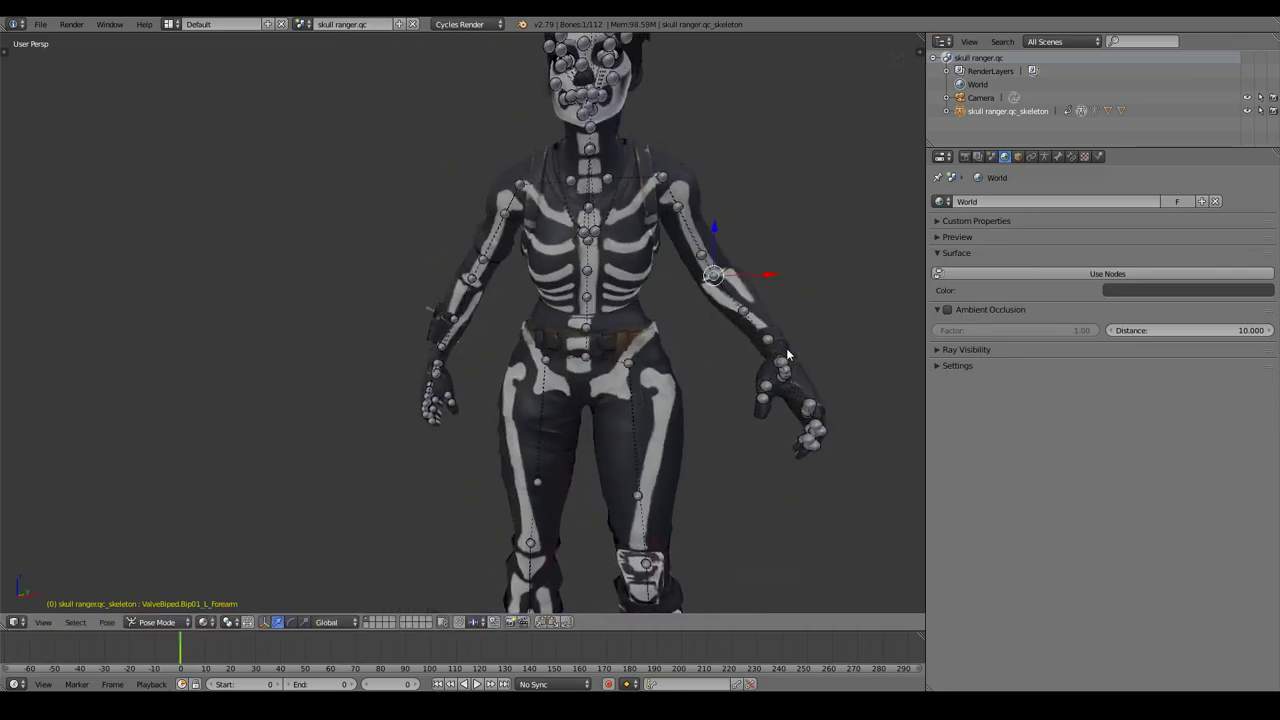
{"action": "scroll", "coordinate": [773, 356], "scroll_direction": "down", "scroll_amount": 2}
{"action": "scroll", "coordinate": [751, 361], "scroll_direction": "up", "scroll_amount": 3}
{"action": "scroll", "coordinate": [740, 311], "scroll_direction": "down", "scroll_amount": 2}
{"action": "scroll", "coordinate": [740, 311], "scroll_direction": "down", "scroll_amount": 2}
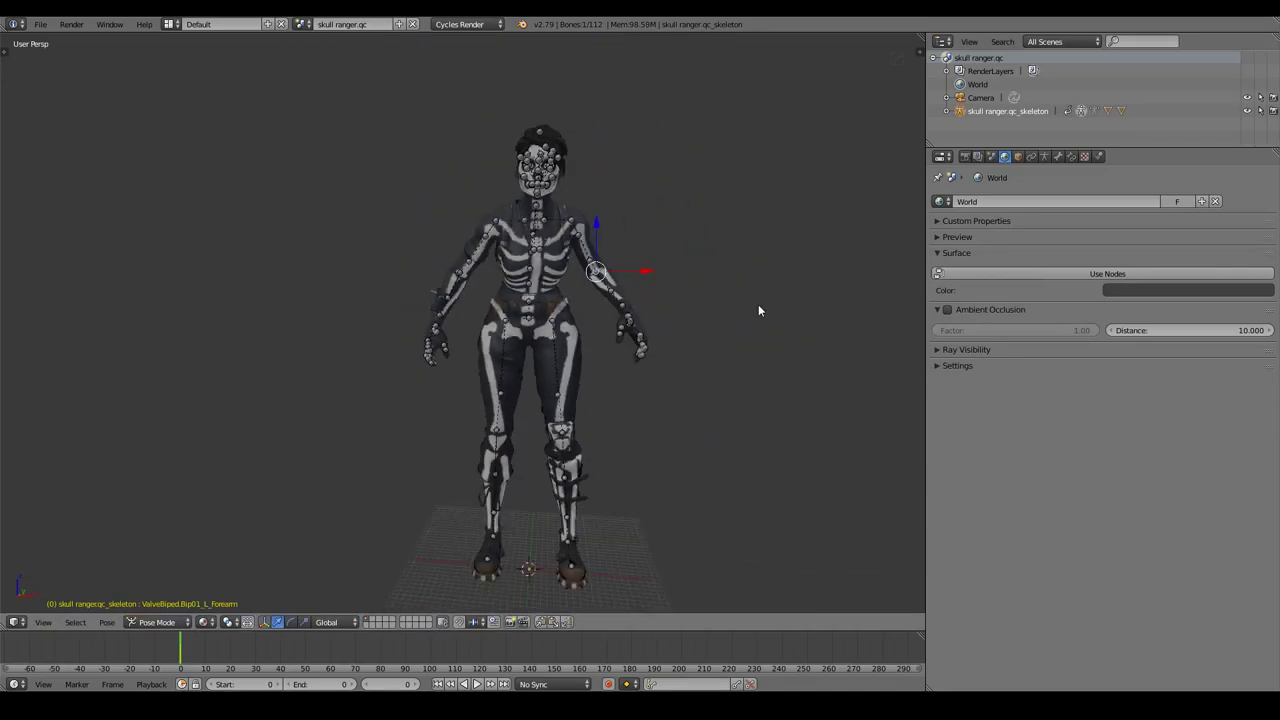
{"action": "scroll", "coordinate": [704, 296], "scroll_direction": "down", "scroll_amount": 1}
{"action": "middle_click_drag", "start_coordinate": [736, 315], "coordinate": [676, 322]}
{"action": "scroll", "coordinate": [676, 322], "scroll_direction": "up", "scroll_amount": 2}
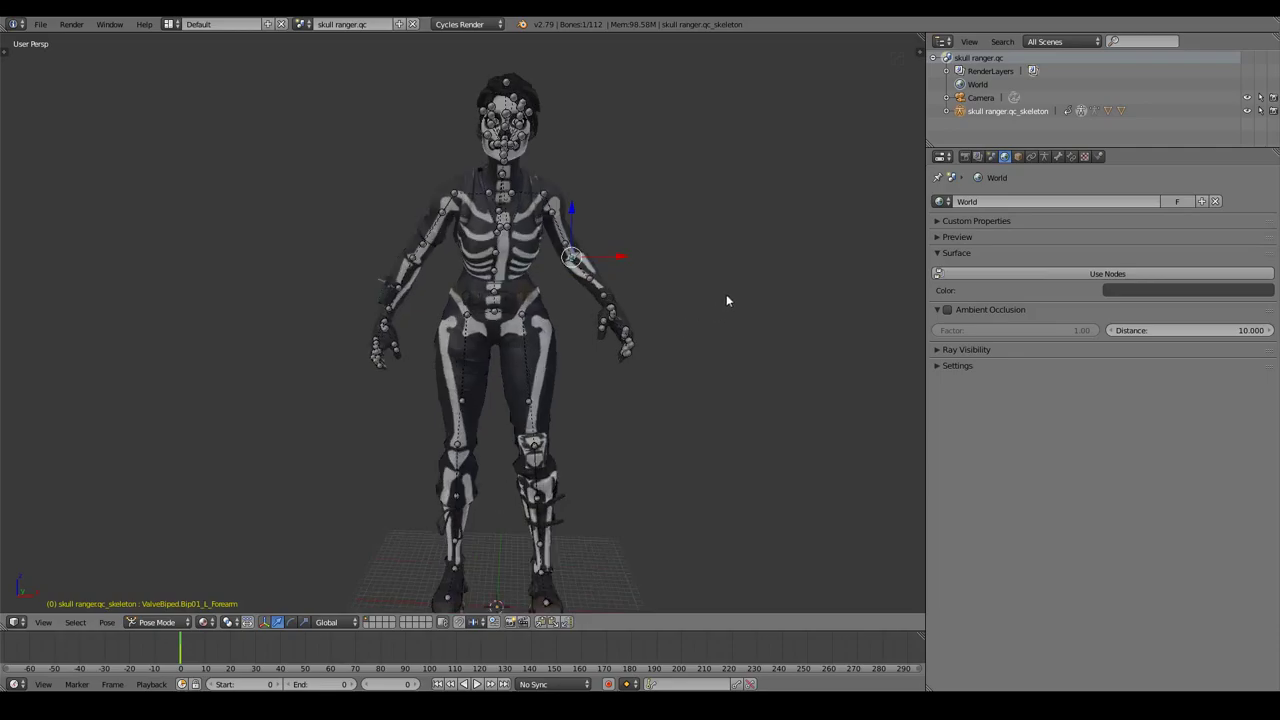
{"action": "scroll", "coordinate": [726, 294], "scroll_direction": "down", "scroll_amount": 2}
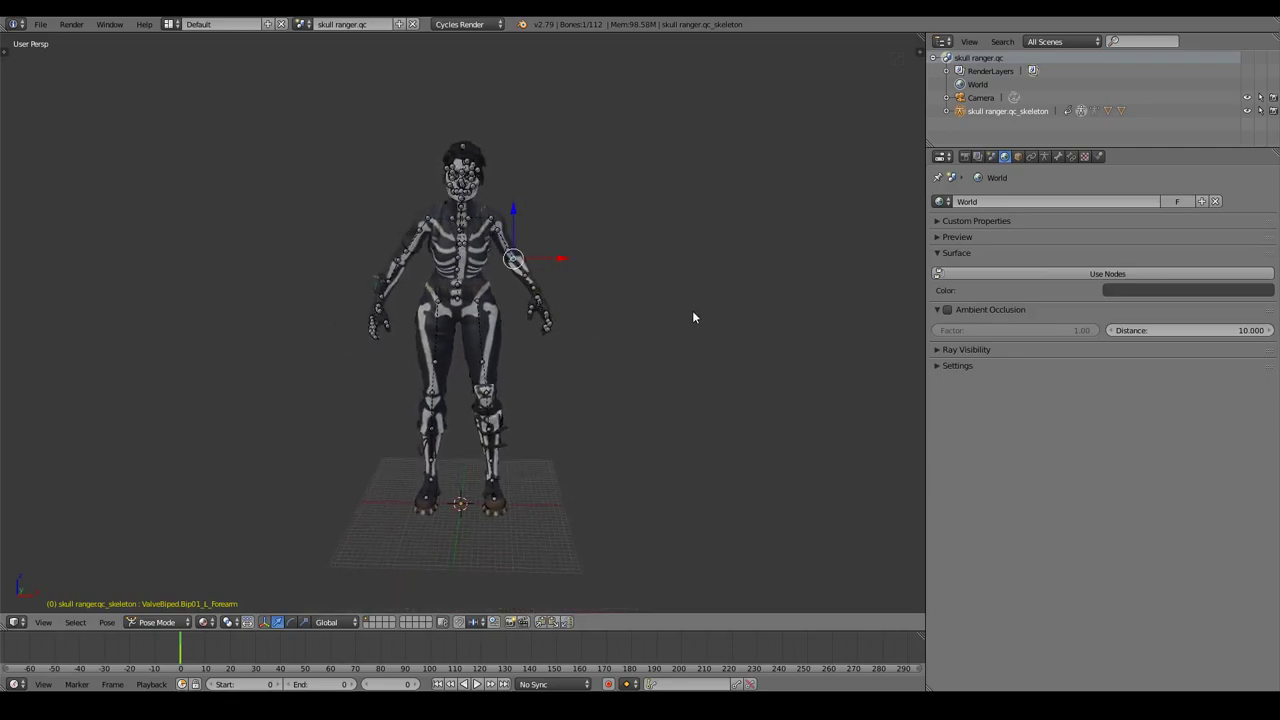
{"action": "scroll", "coordinate": [691, 314], "scroll_direction": "up", "scroll_amount": 1}
{"action": "scroll", "coordinate": [700, 322], "scroll_direction": "up", "scroll_amount": 2}
{"action": "scroll", "coordinate": [710, 360], "scroll_direction": "down", "scroll_amount": 1}
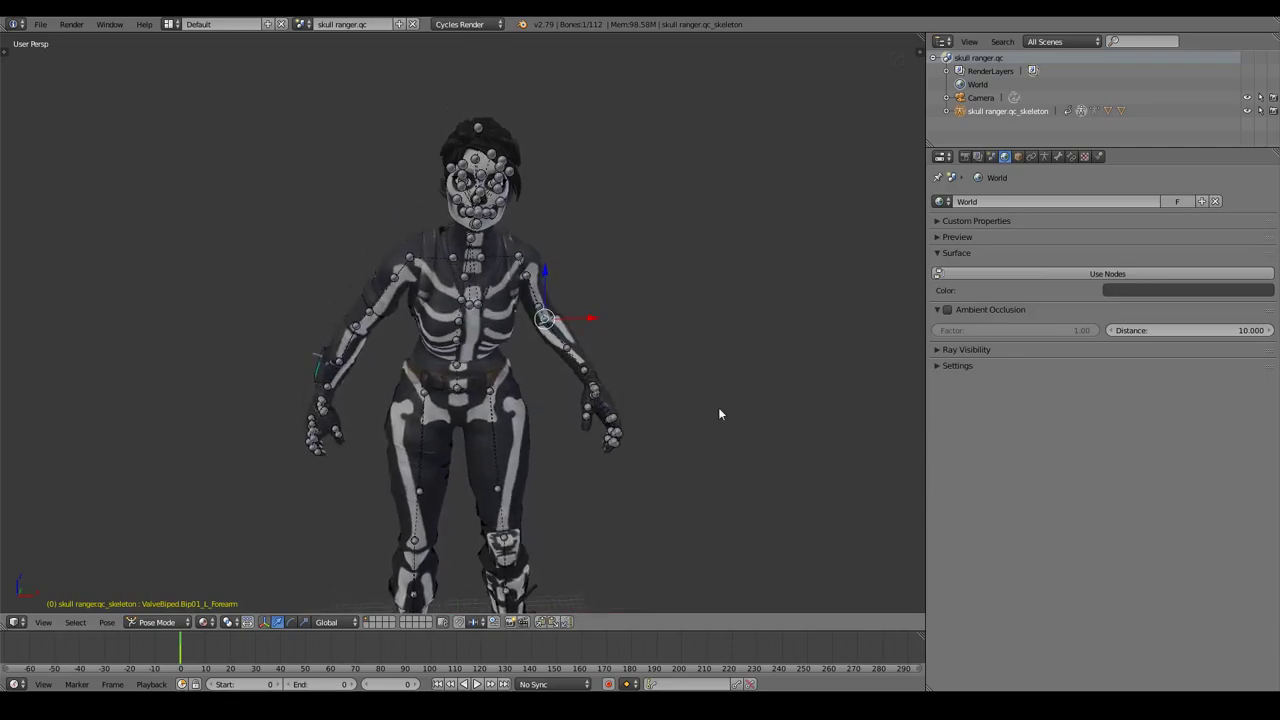
{"action": "middle_click_drag", "start_coordinate": [723, 378], "coordinate": [743, 376]}
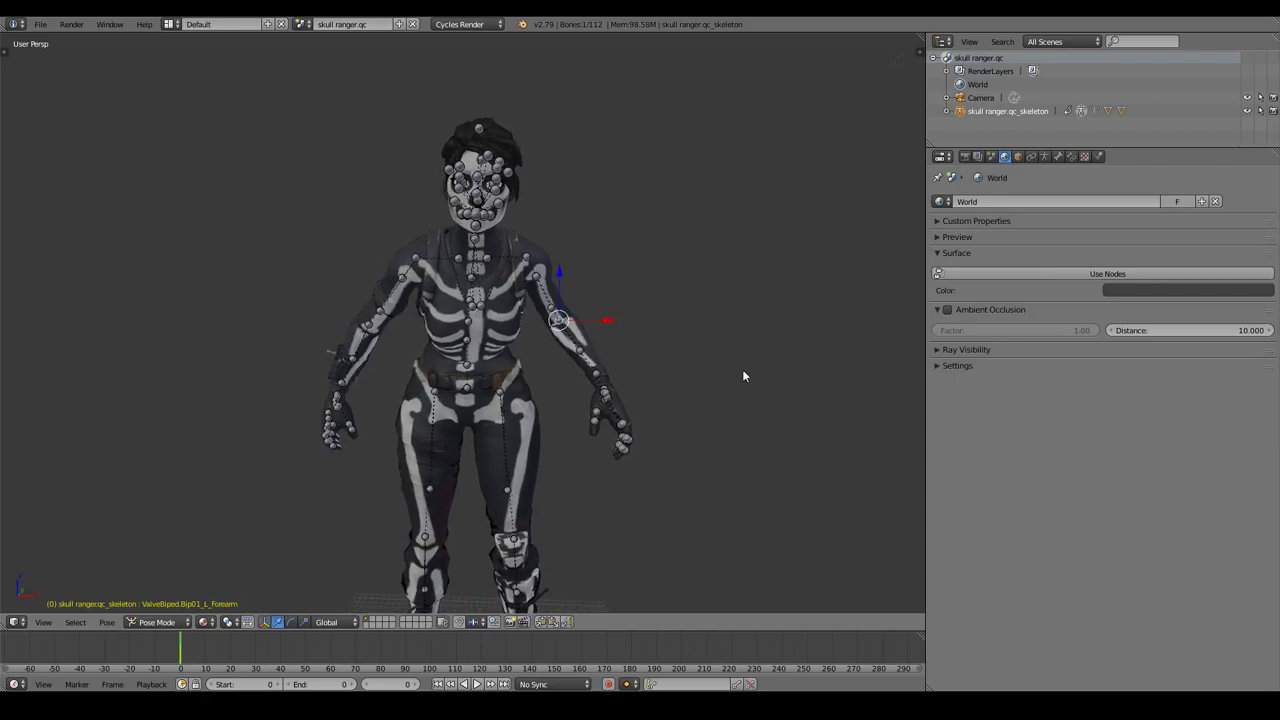
{"action": "left_click", "coordinate": [43, 622]}
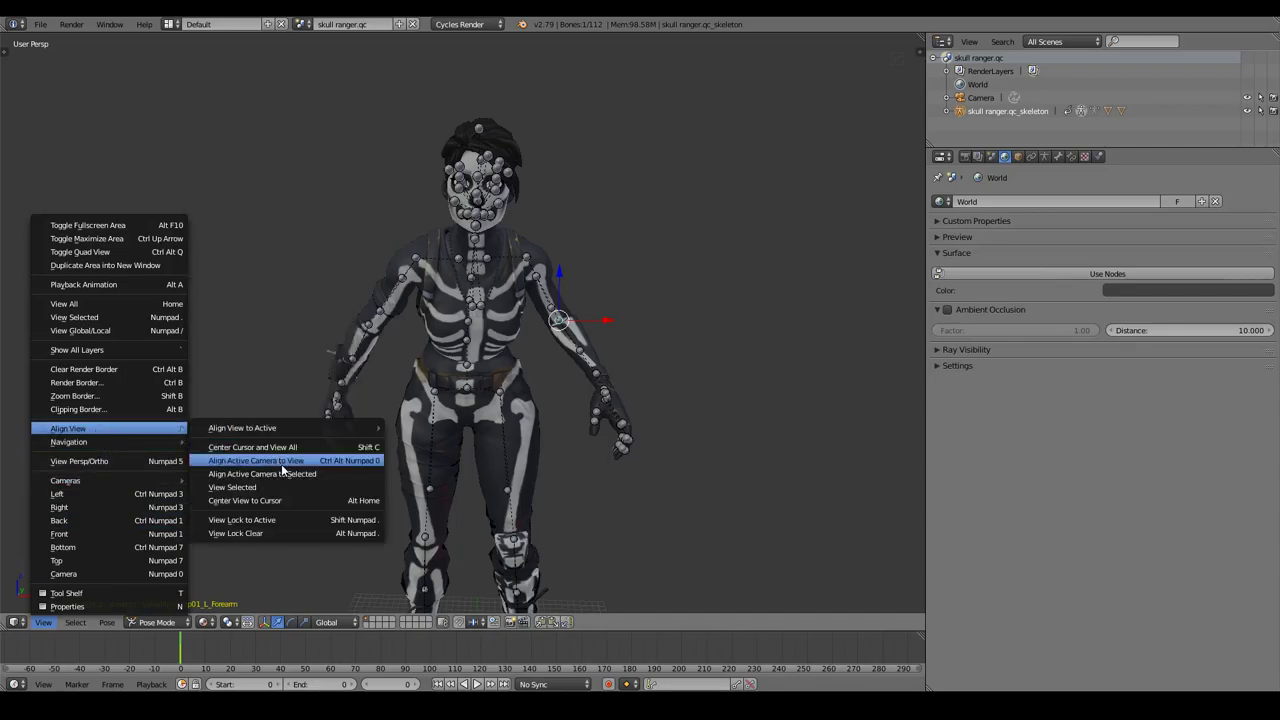
{"action": "mouse_move", "coordinate": [68, 428]}
{"action": "left_click", "coordinate": [281, 464]}
Step: Pull the camera back along Z and tilt it to frame head to thighs, then check render settings
{"action": "right_click", "coordinate": [606, 195]}
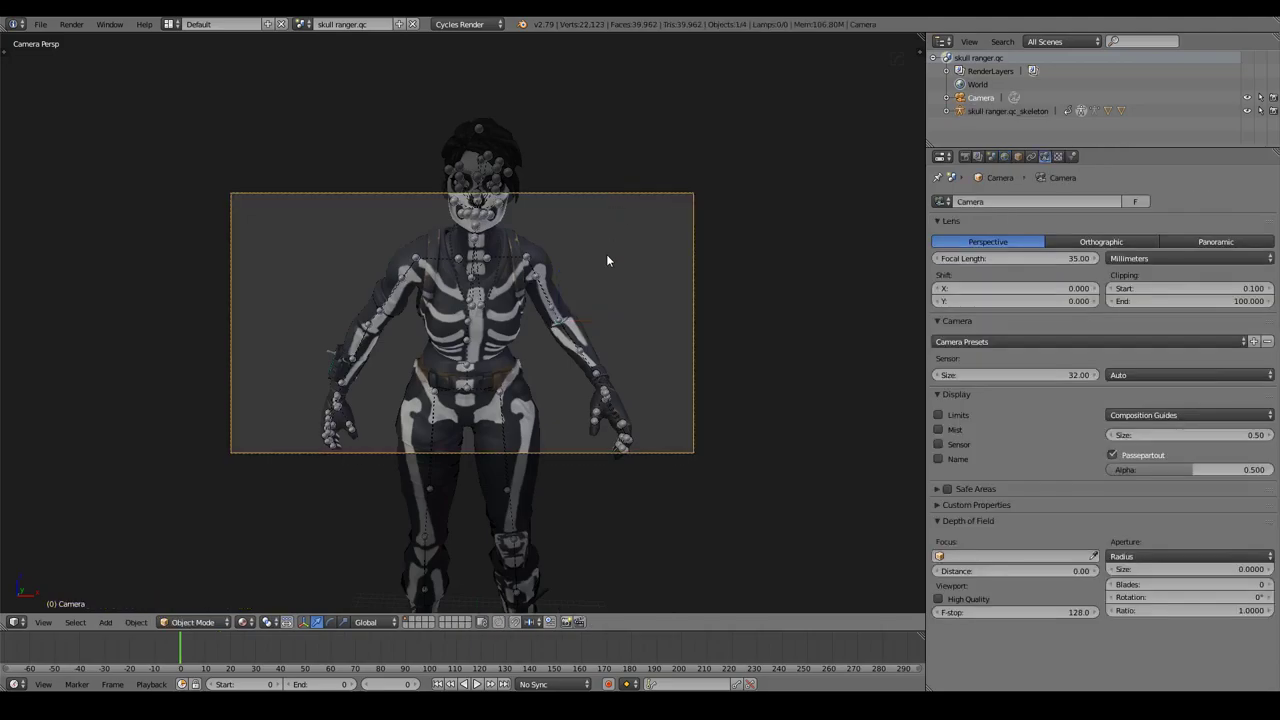
{"action": "key", "text": "g"}
{"action": "key", "text": "z"}
{"action": "key", "text": "z"}
{"action": "left_click", "coordinate": [650, 490]}
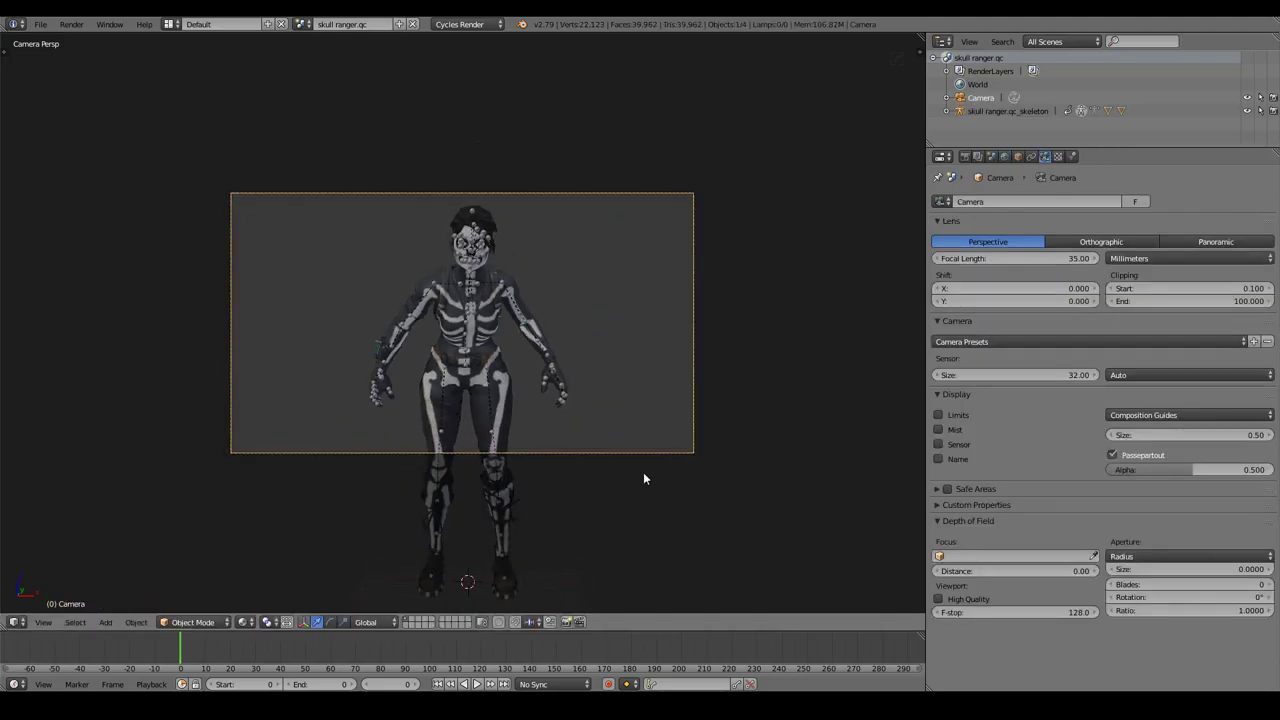
{"action": "key", "text": "r"}
{"action": "left_click", "coordinate": [754, 380]}
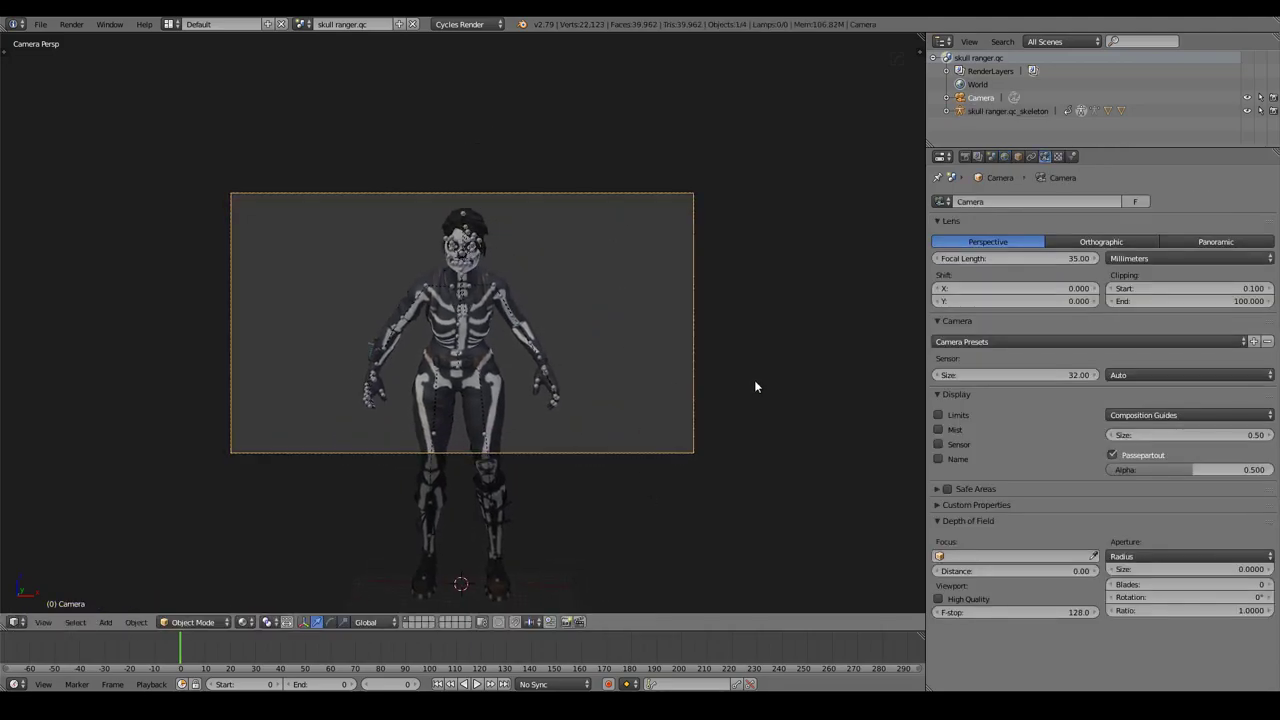
{"action": "left_click", "coordinate": [965, 157]}
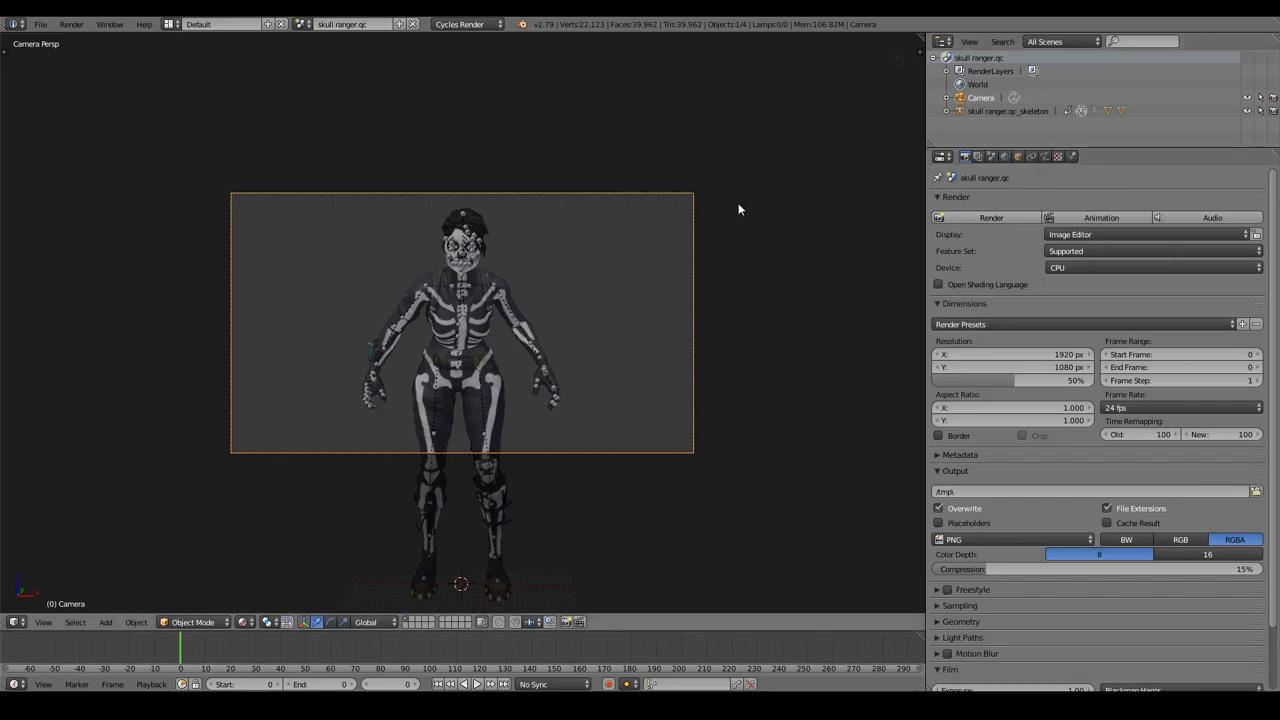
{"action": "key", "text": "shift+a"}
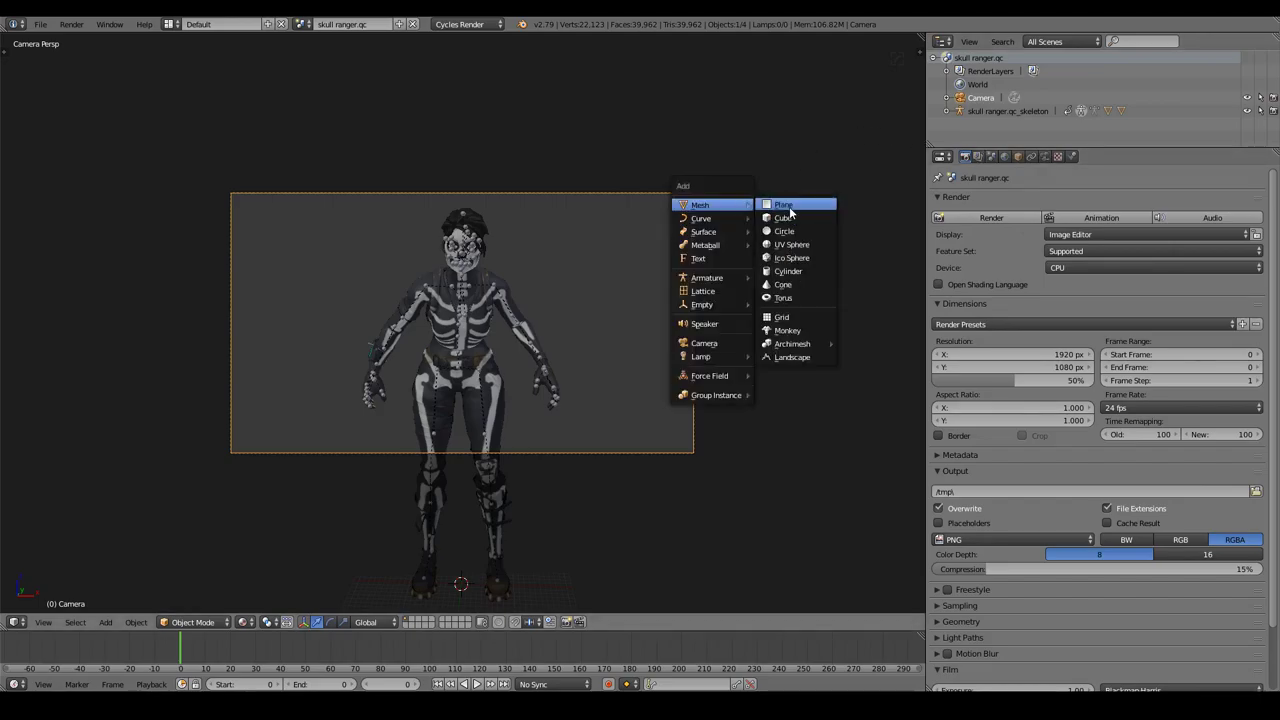
Step: Add a plane mesh, scale it up large, and switch the viewport to Solid shading
{"action": "left_click", "coordinate": [790, 207]}
{"action": "scroll", "coordinate": [700, 340], "scroll_direction": "down", "scroll_amount": 5}
{"action": "key", "text": "s"}
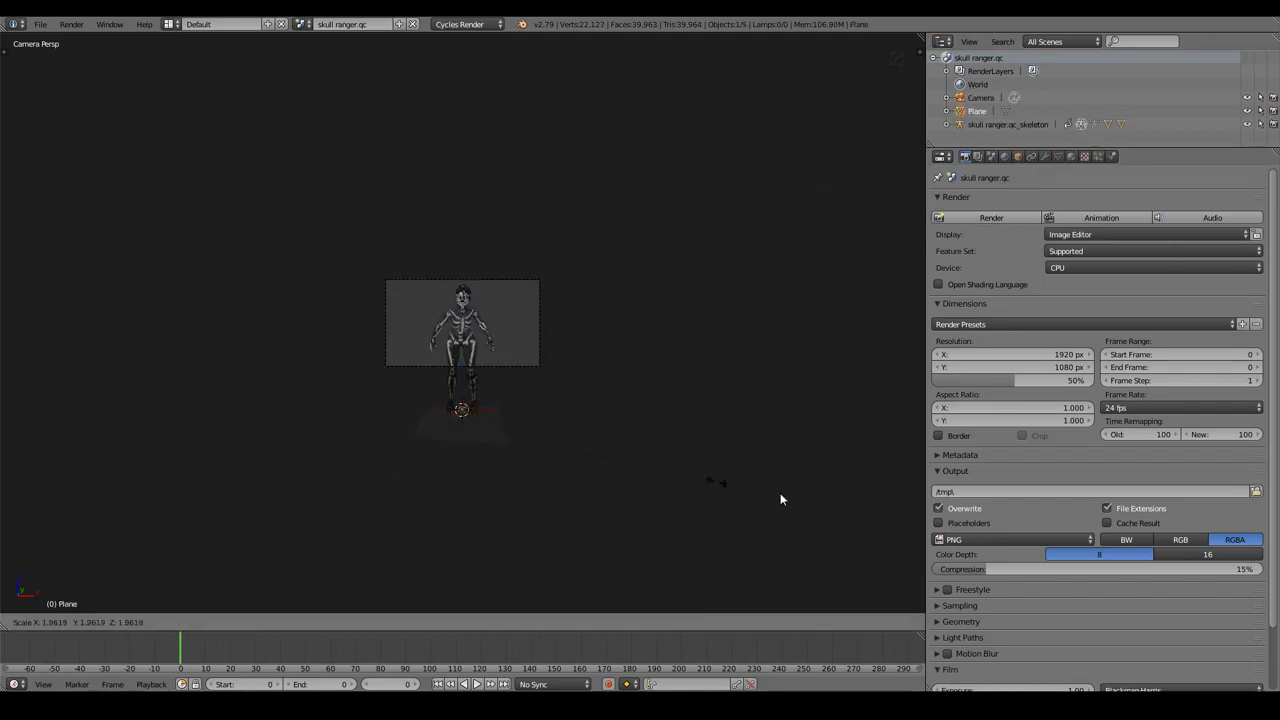
{"action": "left_click", "coordinate": [683, 467]}
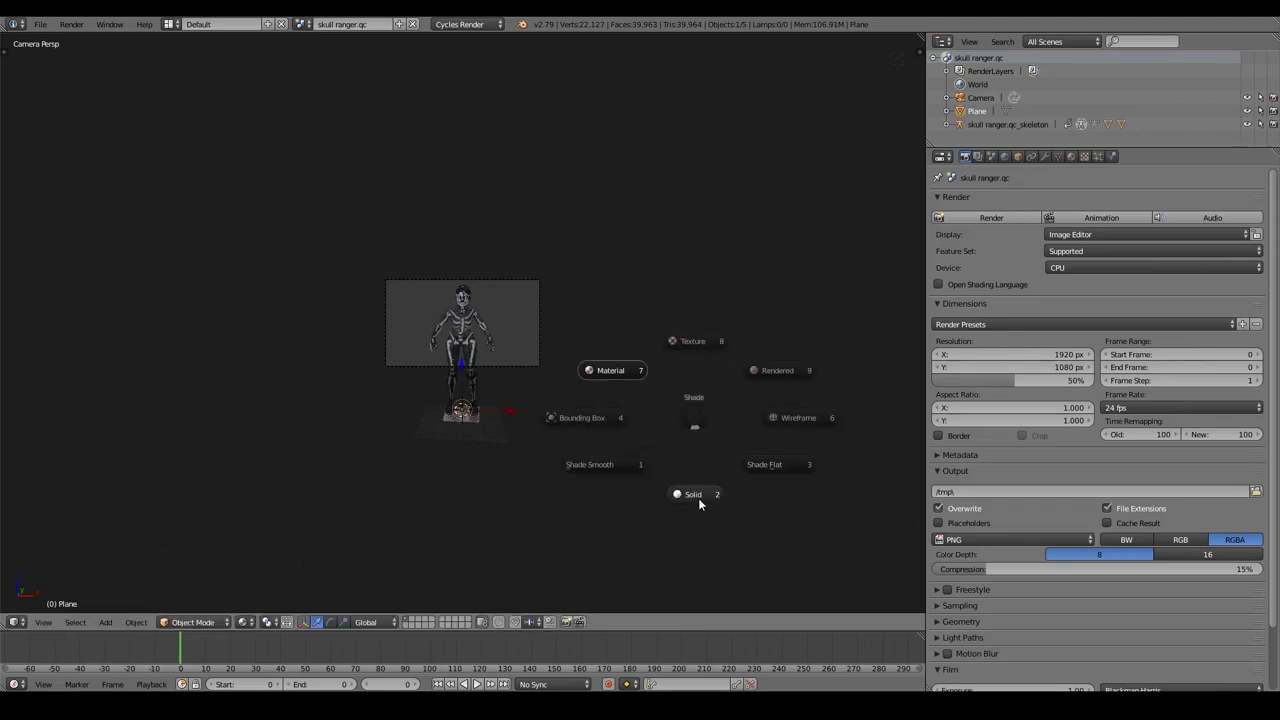
{"action": "left_click", "coordinate": [698, 498]}
{"action": "left_click", "coordinate": [600, 434]}
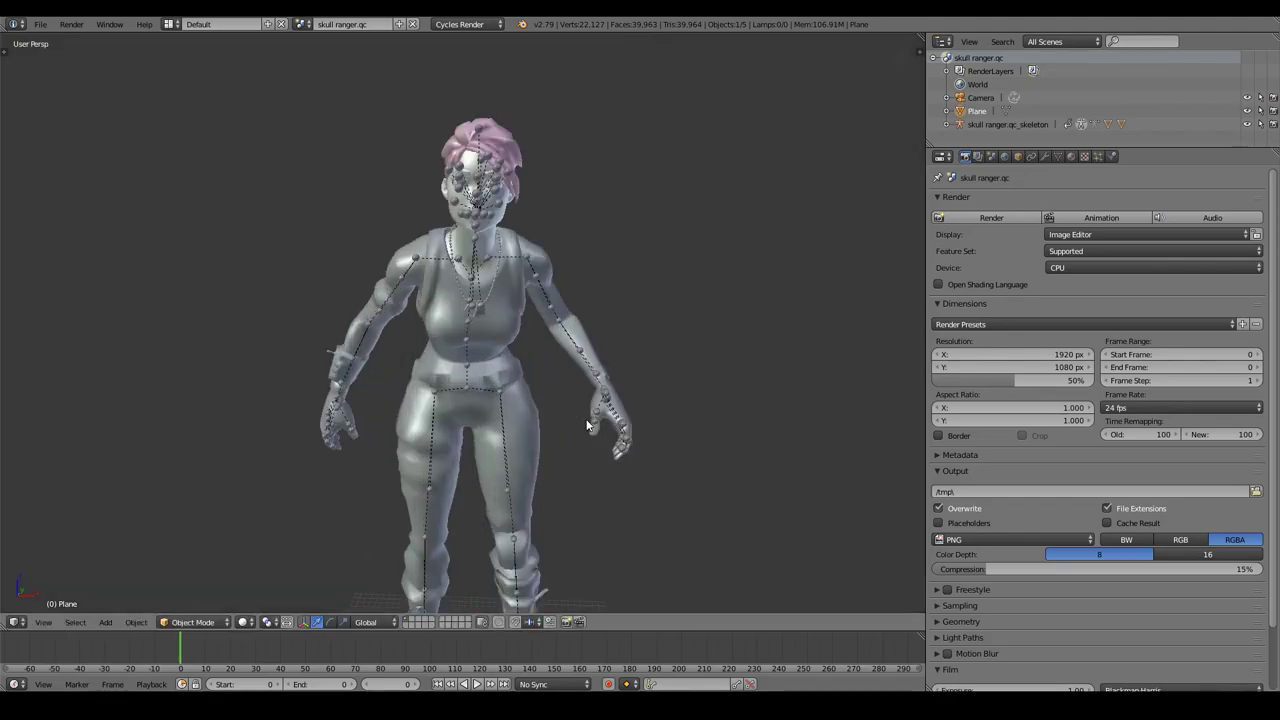
{"action": "middle_click_drag", "start_coordinate": [587, 426], "coordinate": [609, 500]}
{"action": "scroll", "coordinate": [634, 491], "scroll_direction": "down", "scroll_amount": 2}
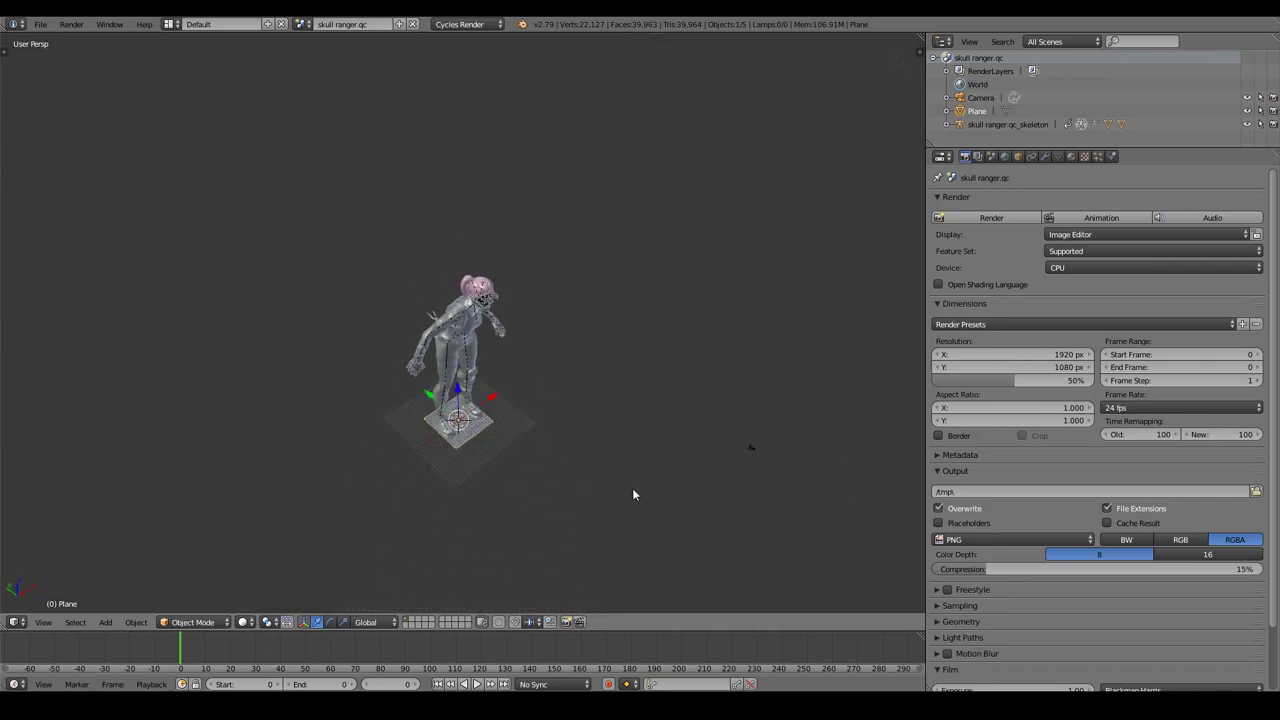
{"action": "key", "text": "s"}
{"action": "left_click", "coordinate": [557, 579]}
{"action": "scroll", "coordinate": [706, 567], "scroll_direction": "down", "scroll_amount": 2}
{"action": "scroll", "coordinate": [637, 434], "scroll_direction": "down", "scroll_amount": 2}
Step: Move the plane and raise it along Z to sit above the Skull Ranger
{"action": "key", "text": "g"}
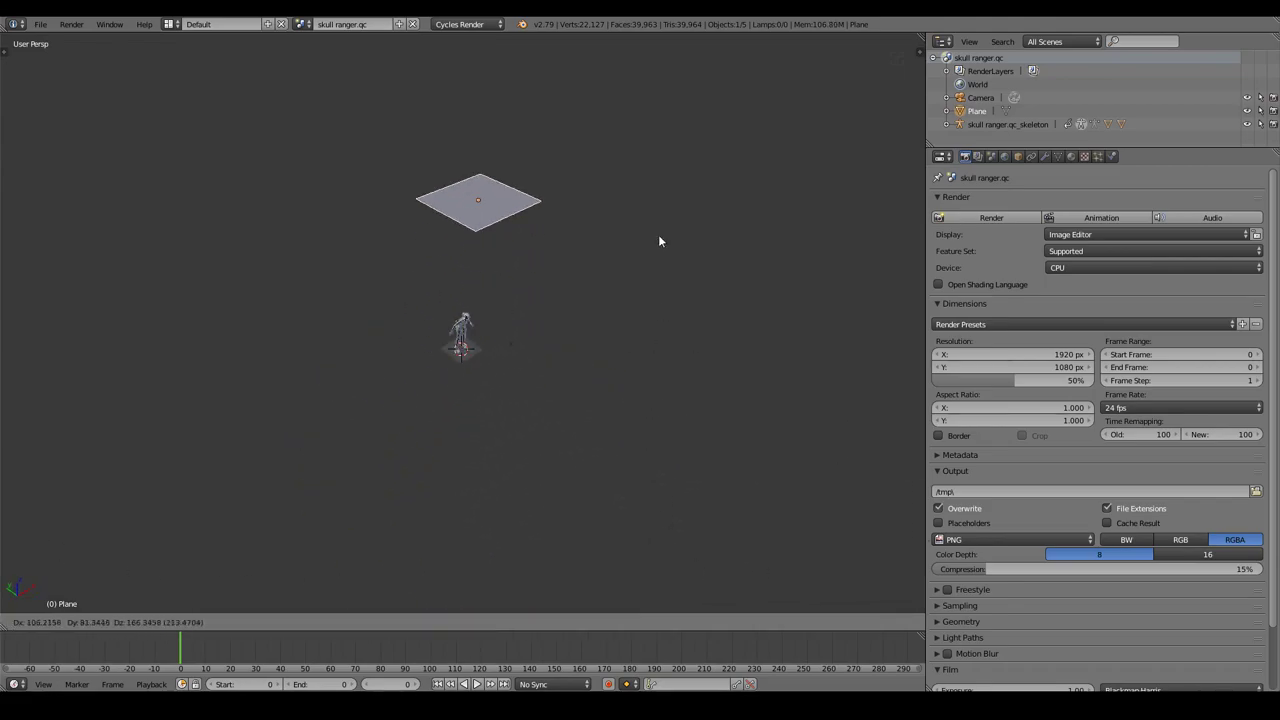
{"action": "left_click", "coordinate": [648, 374]}
{"action": "mouse_move", "coordinate": [648, 374]}
{"action": "middle_mouse_down"}
{"action": "mouse_move", "coordinate": [620, 310]}
{"action": "mouse_move", "coordinate": [472, 266]}
{"action": "mouse_move", "coordinate": [605, 358]}
{"action": "middle_mouse_up"}
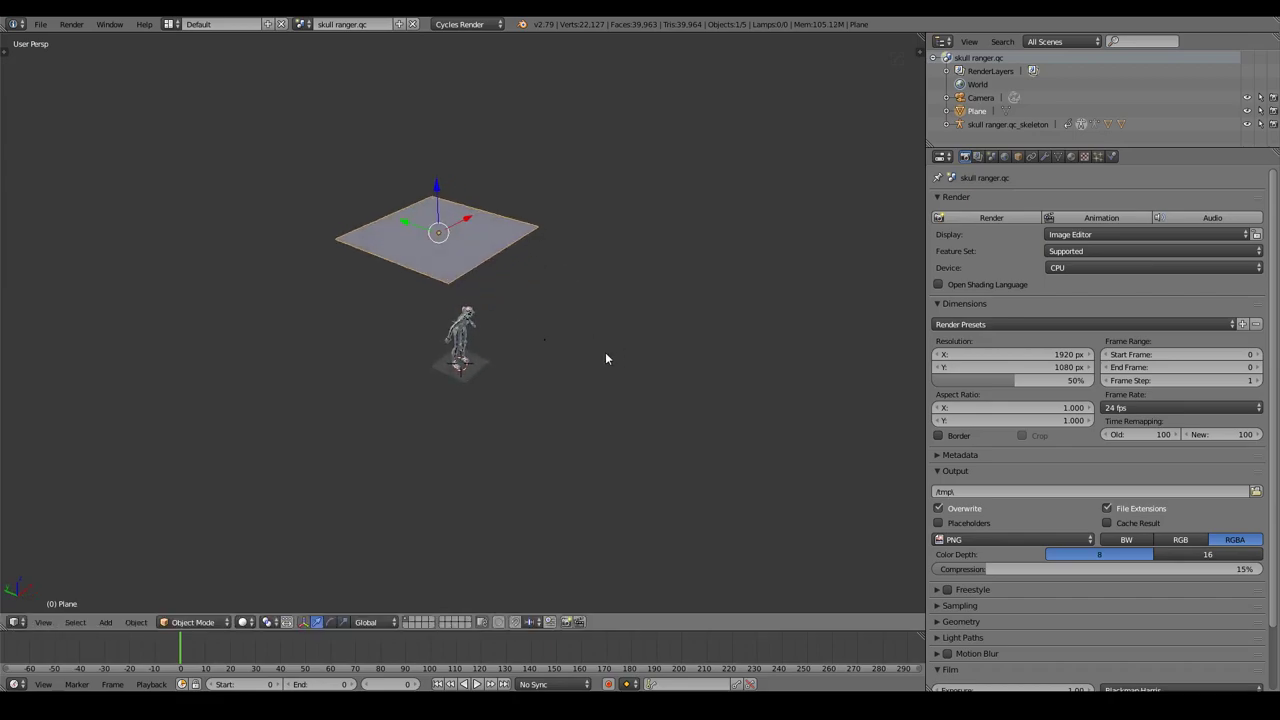
{"action": "key", "text": "g"}
{"action": "key", "text": "z"}
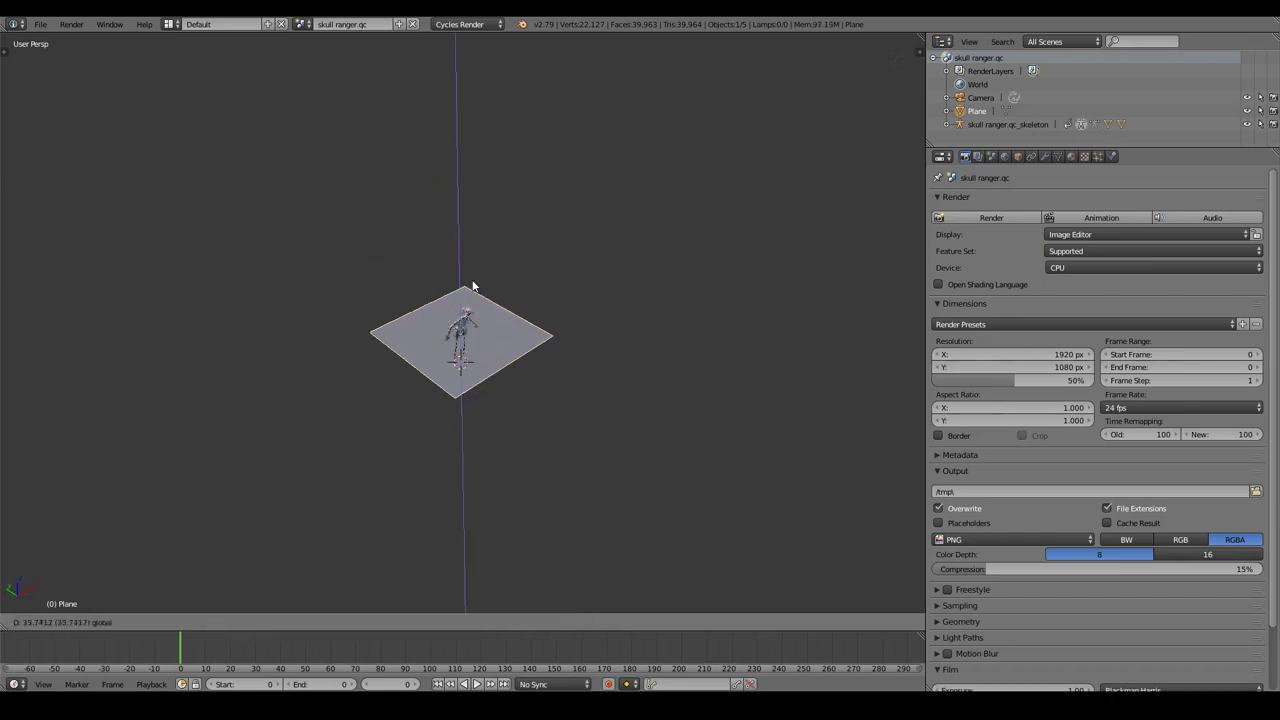
{"action": "left_click", "coordinate": [475, 233]}
{"action": "middle_click_drag", "start_coordinate": [475, 233], "coordinate": [458, 244]}
{"action": "key", "text": "shift+a"}
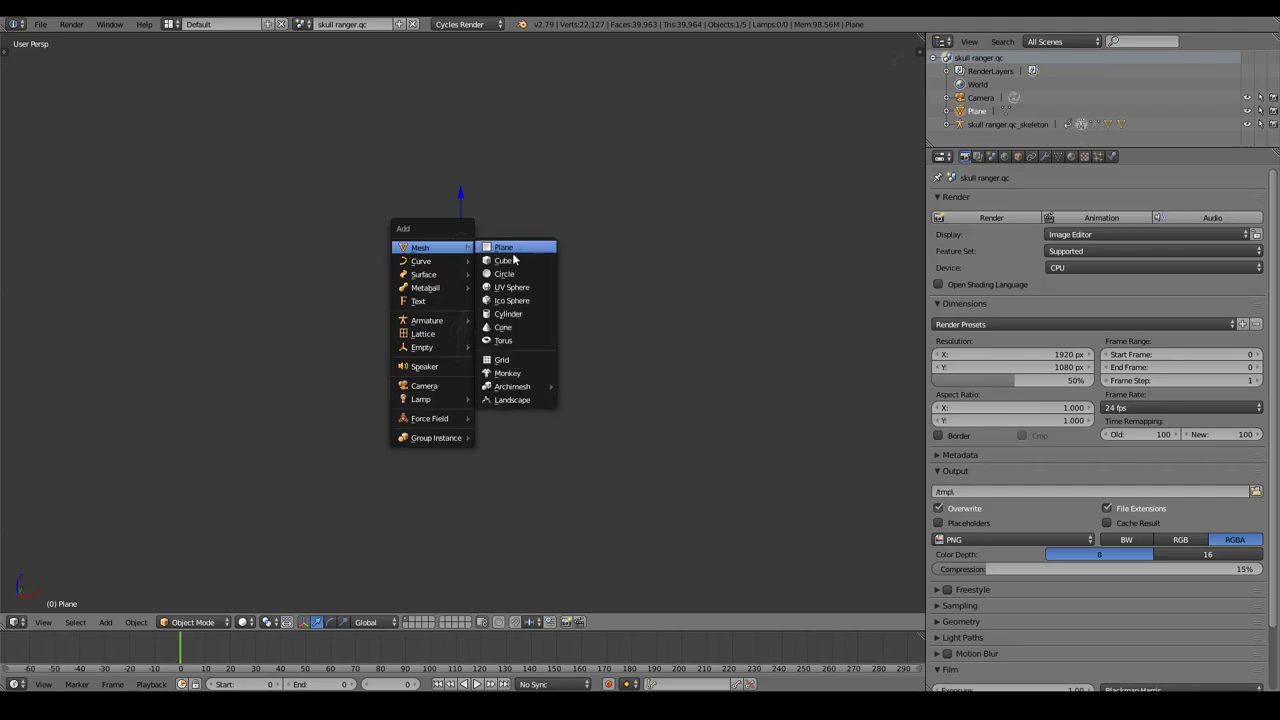
Step: Add a cube and scale it up large enough to surround the Skull Ranger
{"action": "left_click", "coordinate": [518, 260]}
{"action": "key", "text": "s"}
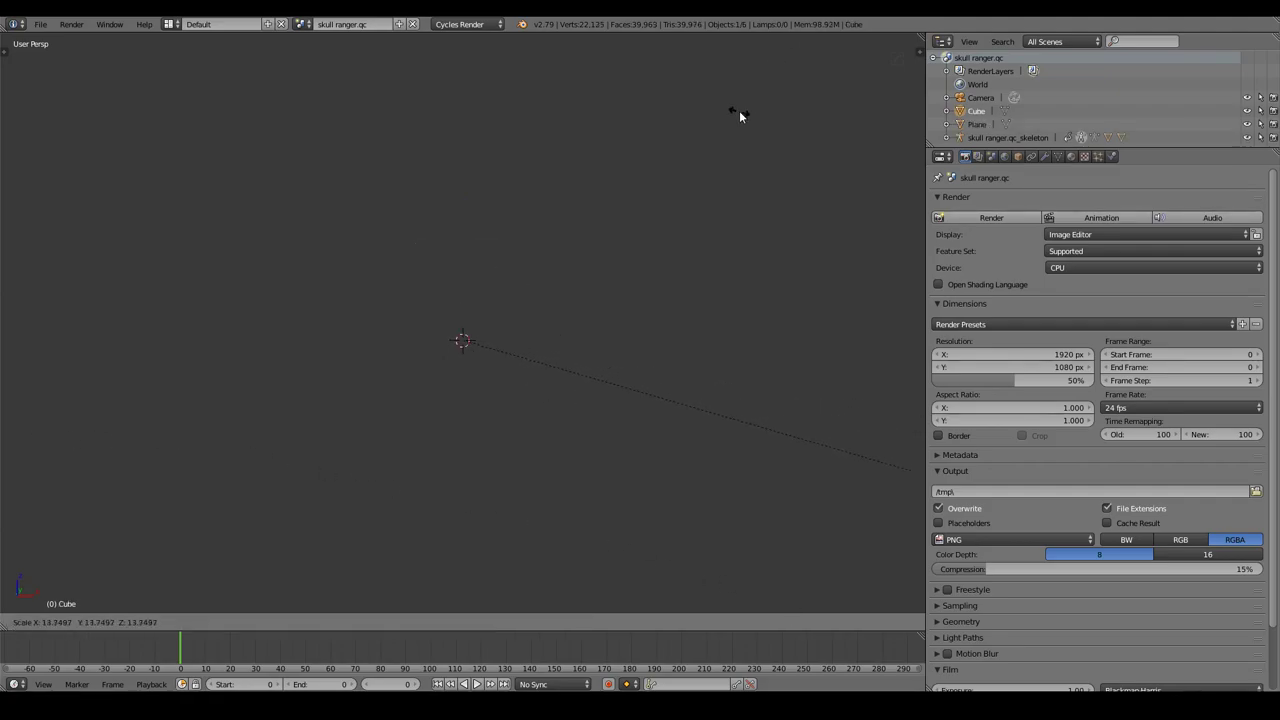
{"action": "left_click", "coordinate": [739, 113]}
{"action": "key", "text": "KP_Decimal"}
{"action": "mouse_move", "coordinate": [643, 328]}
{"action": "middle_mouse_down"}
{"action": "mouse_move", "coordinate": [563, 268]}
{"action": "mouse_move", "coordinate": [572, 303]}
{"action": "mouse_move", "coordinate": [472, 234]}
{"action": "middle_mouse_up"}
{"action": "key", "text": "s"}
{"action": "left_click", "coordinate": [173, 465]}
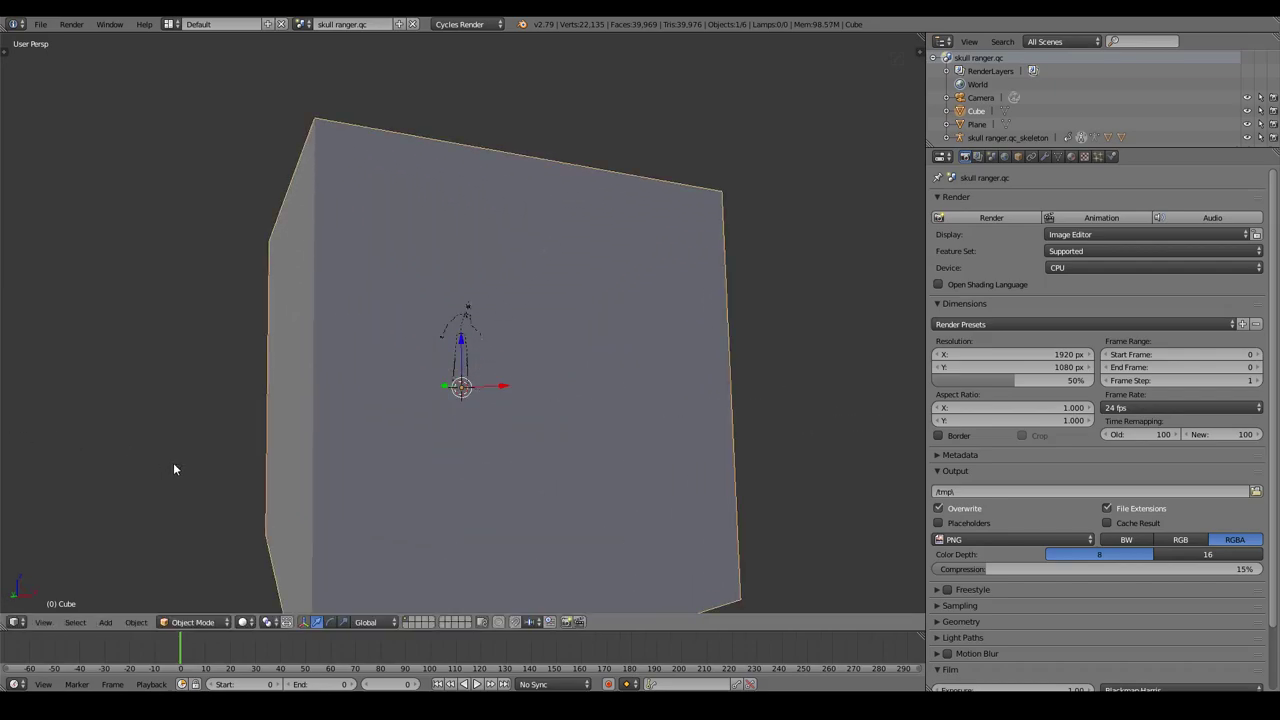
{"action": "key", "text": "ctrl+z"}
{"action": "key", "text": "s"}
{"action": "left_click", "coordinate": [512, 440]}
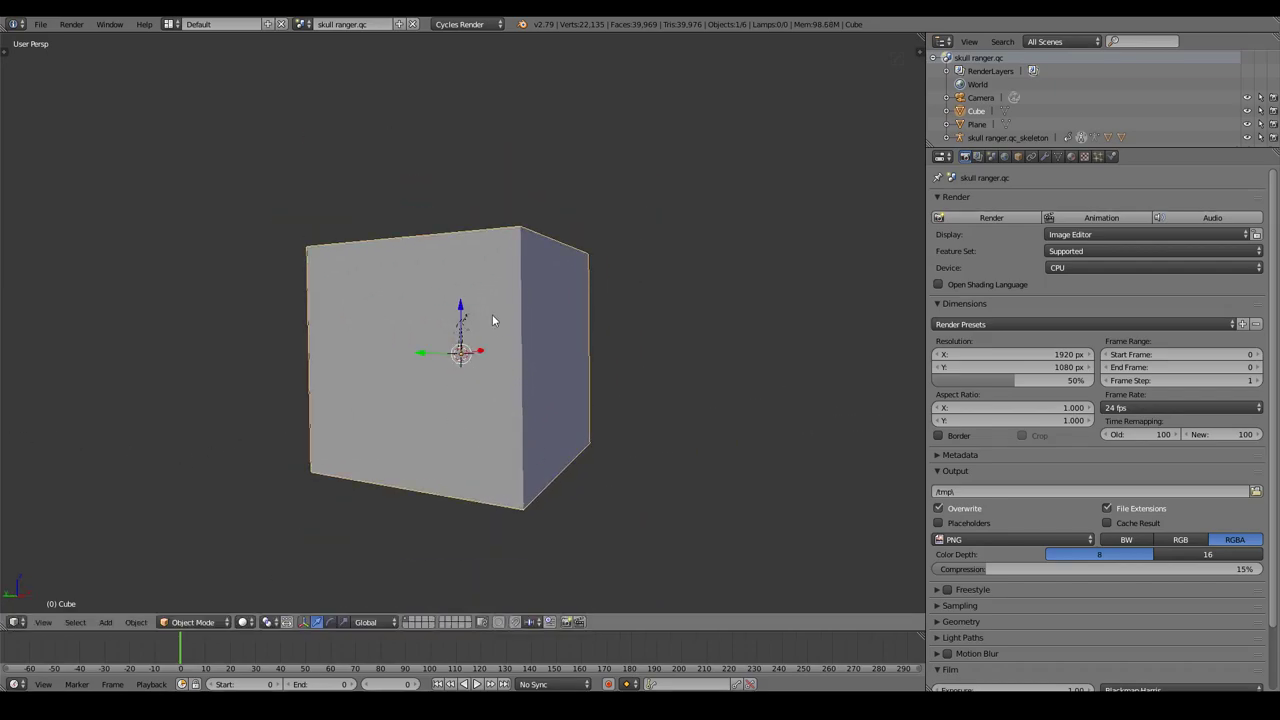
Step: Raise the cube along Z above the character, then view through the scene camera
{"action": "key", "text": "g"}
{"action": "key", "text": "z"}
{"action": "left_click", "coordinate": [451, 190]}
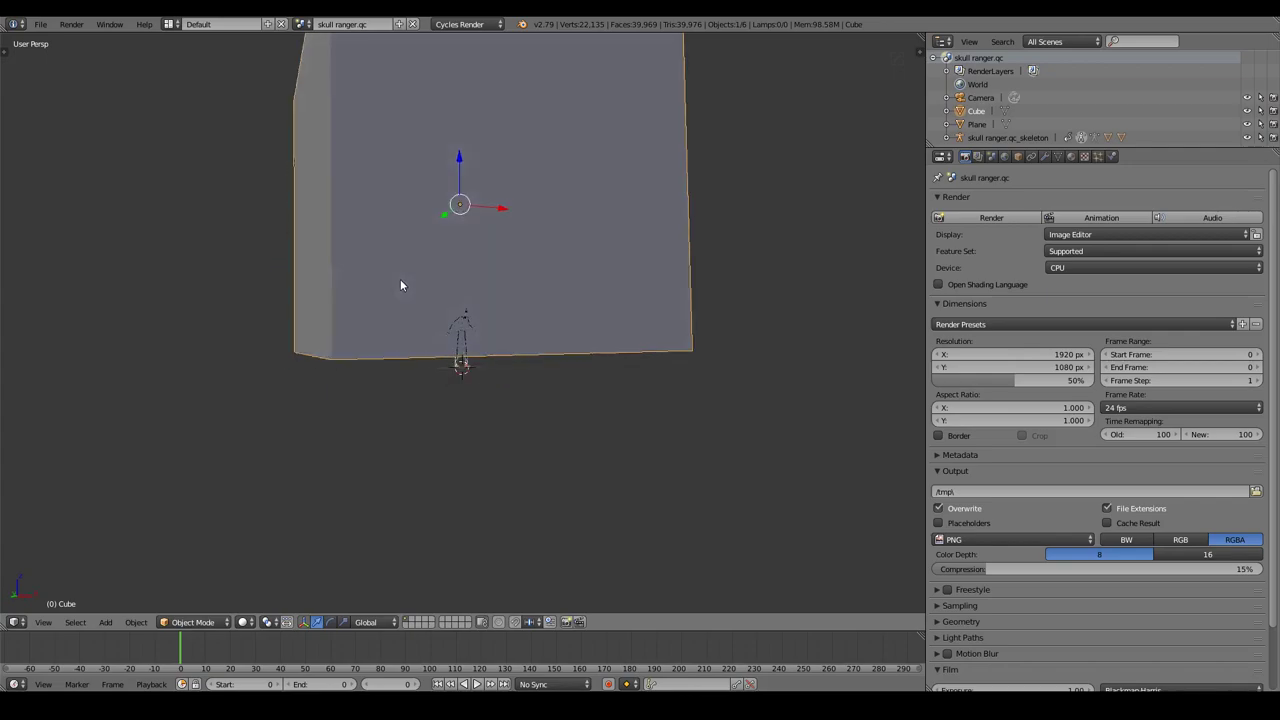
{"action": "key", "text": "g"}
{"action": "key", "text": "z"}
{"action": "left_click", "coordinate": [455, 152]}
{"action": "mouse_move", "coordinate": [455, 152]}
{"action": "middle_mouse_down"}
{"action": "mouse_move", "coordinate": [484, 133]}
{"action": "mouse_move", "coordinate": [598, 176]}
{"action": "mouse_move", "coordinate": [366, 272]}
{"action": "mouse_move", "coordinate": [268, 295]}
{"action": "mouse_move", "coordinate": [383, 369]}
{"action": "mouse_move", "coordinate": [423, 423]}
{"action": "mouse_move", "coordinate": [546, 354]}
{"action": "mouse_move", "coordinate": [650, 361]}
{"action": "mouse_move", "coordinate": [485, 415]}
{"action": "mouse_move", "coordinate": [409, 423]}
{"action": "mouse_move", "coordinate": [513, 452]}
{"action": "mouse_move", "coordinate": [501, 447]}
{"action": "middle_mouse_up"}
{"action": "key", "text": "KP_0"}
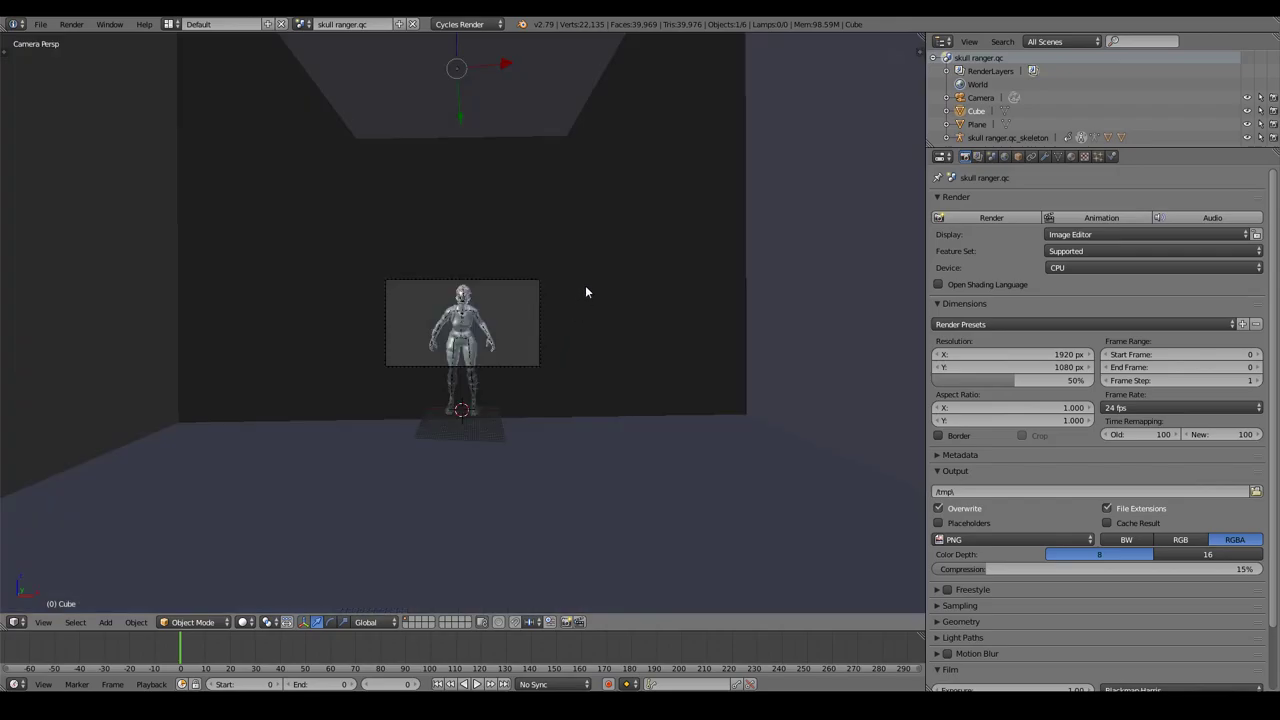
Step: Render the current camera view to check the lighting
{"action": "scroll", "coordinate": [585, 285], "scroll_direction": "up", "scroll_amount": 3}
{"action": "scroll", "coordinate": [550, 273], "scroll_direction": "up", "scroll_amount": 4}
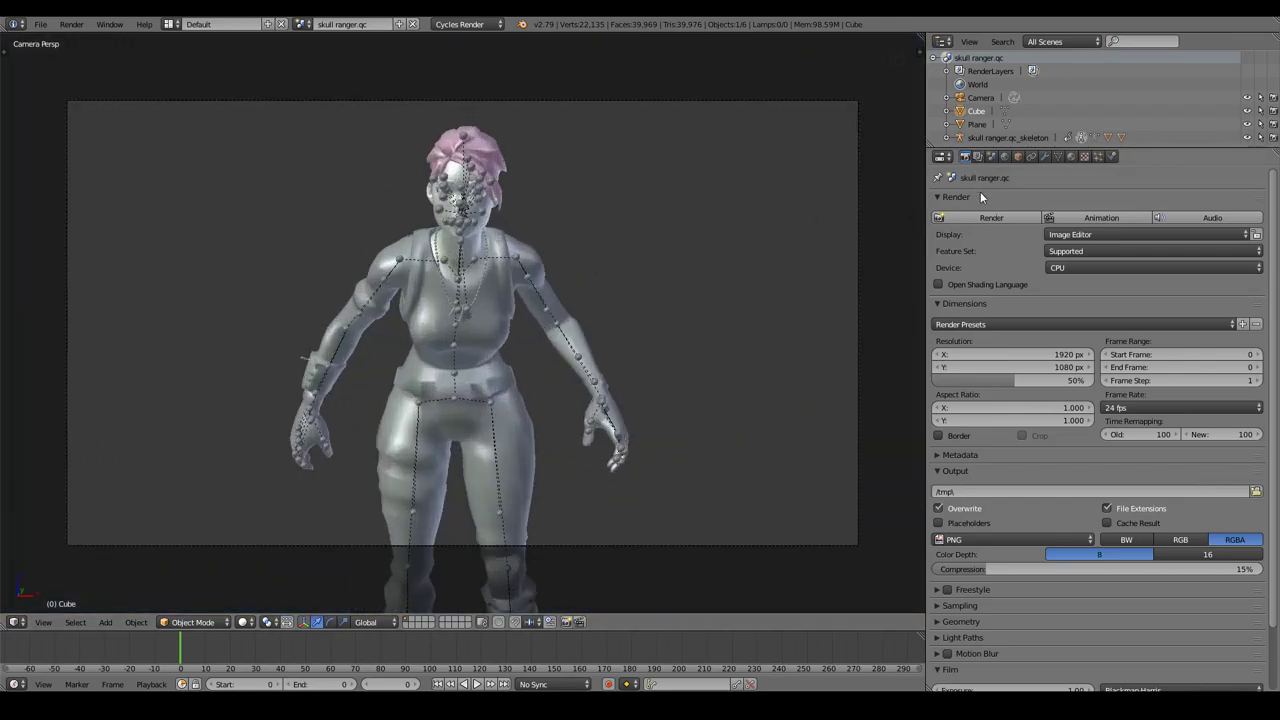
{"action": "left_click", "coordinate": [989, 218]}
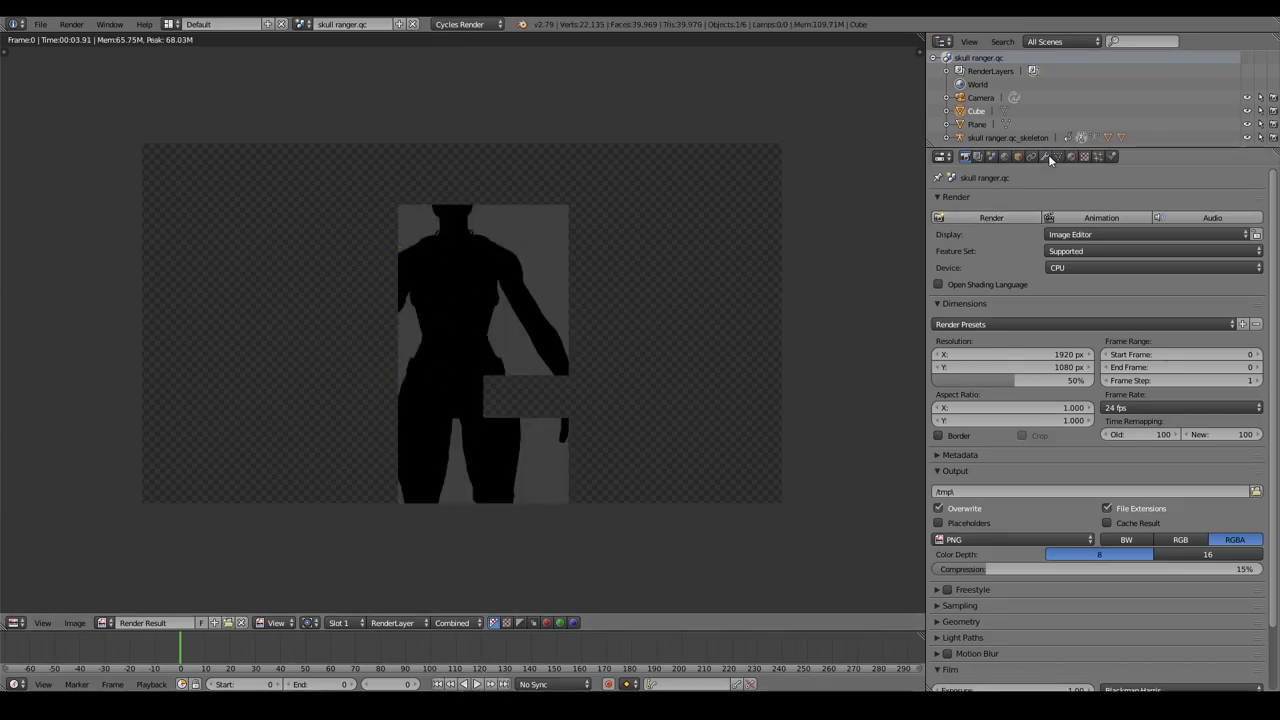
Step: Give the Plane a new material with an Emission surface and render again
{"action": "left_click", "coordinate": [976, 124]}
{"action": "left_click", "coordinate": [1070, 157]}
{"action": "left_click", "coordinate": [1006, 247]}
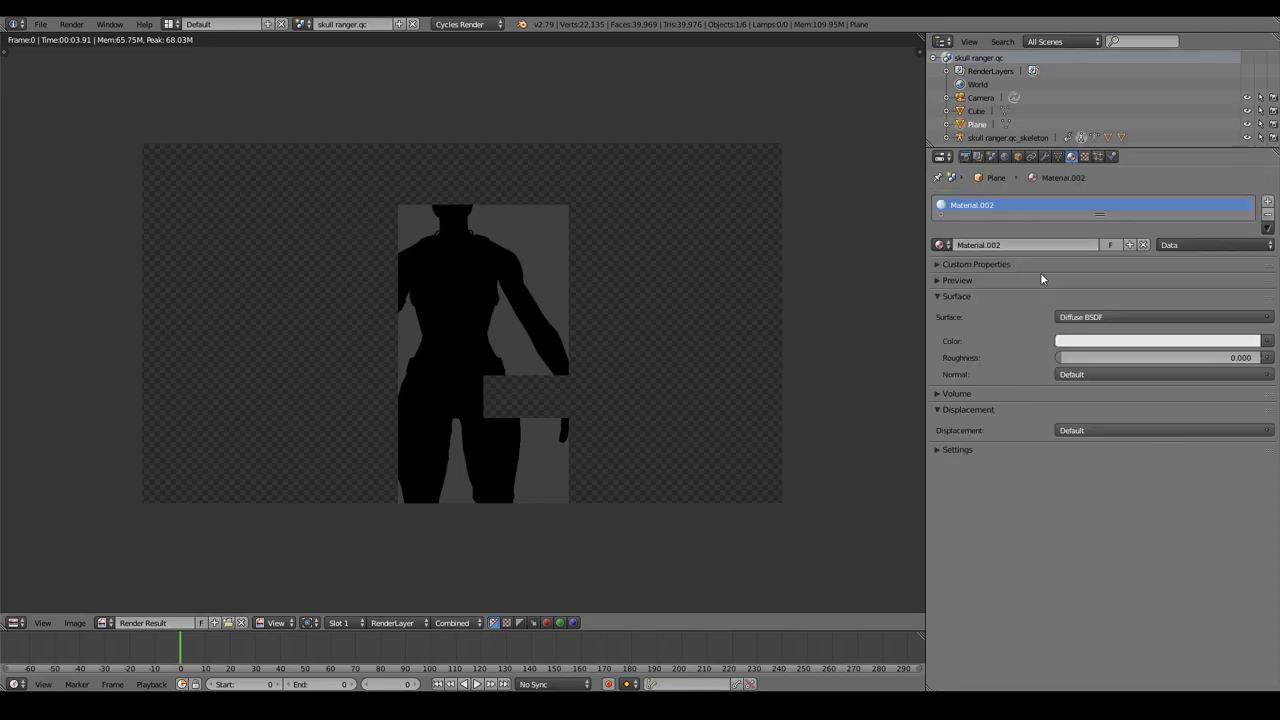
{"action": "left_click", "coordinate": [1080, 317]}
{"action": "left_click", "coordinate": [1085, 422]}
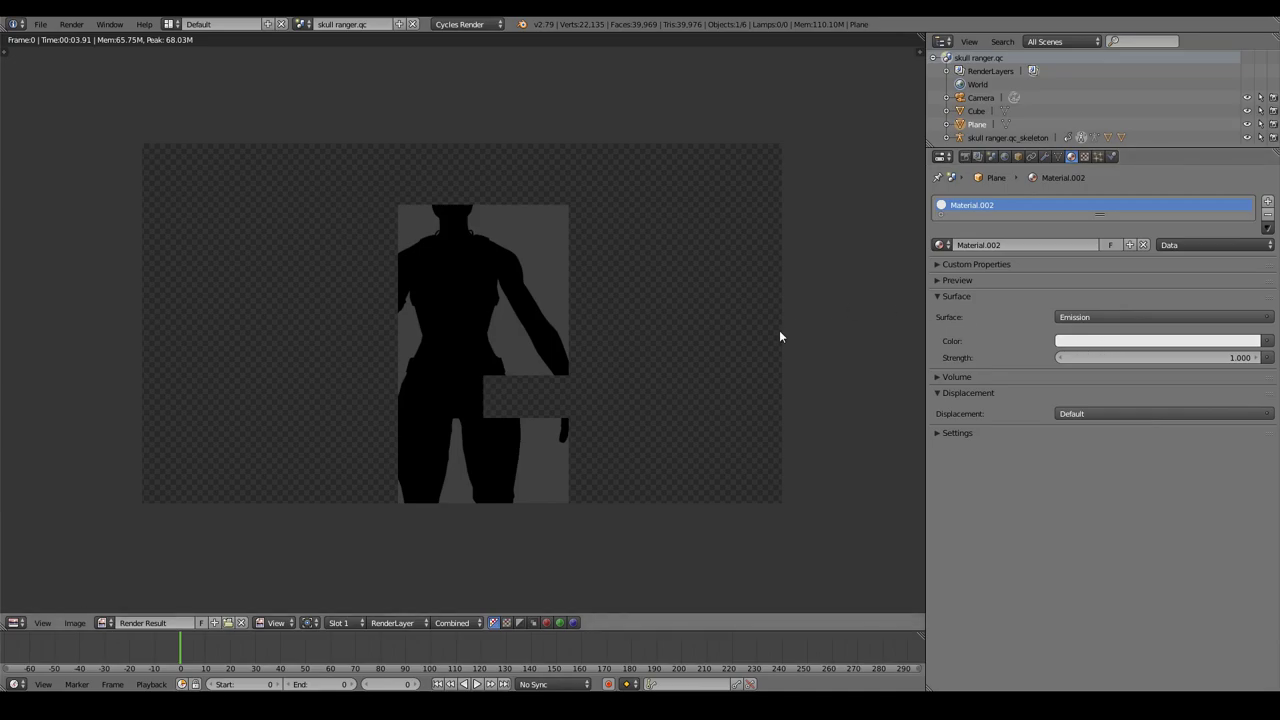
{"action": "key", "text": "F12"}
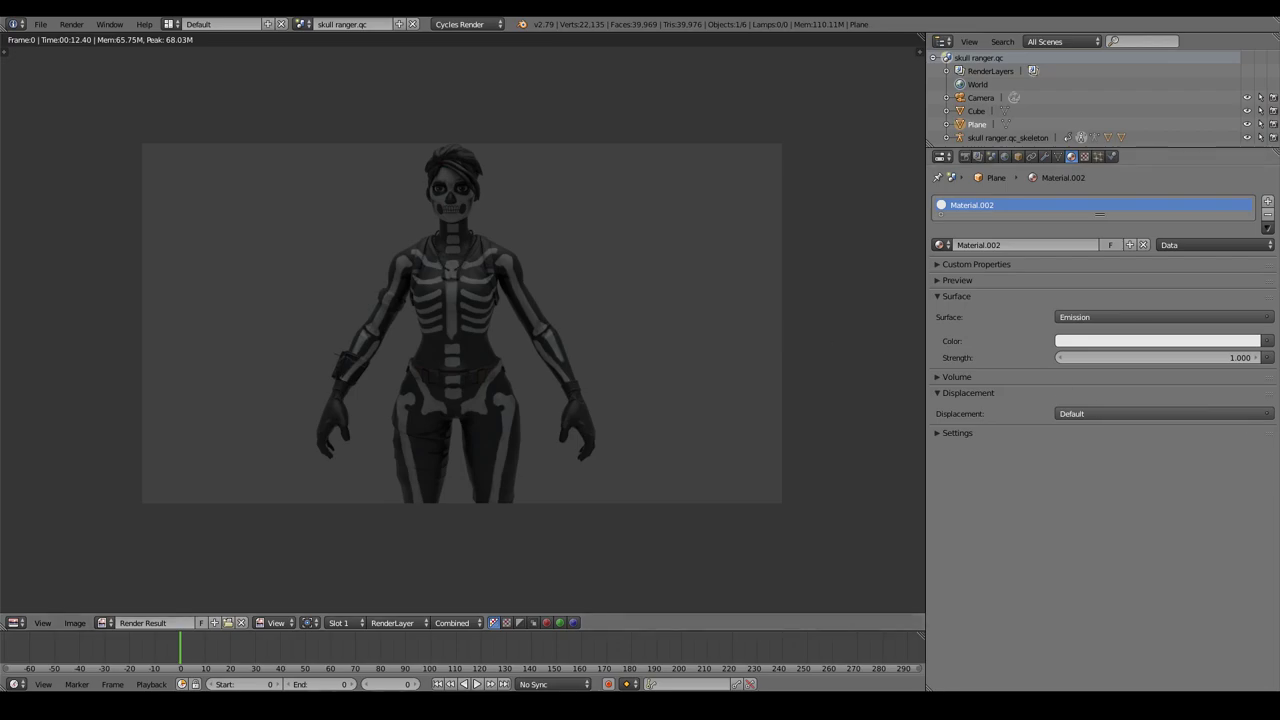
Step: Close the render, select the character's armature and put it in Pose Mode
{"action": "key", "text": "Escape"}
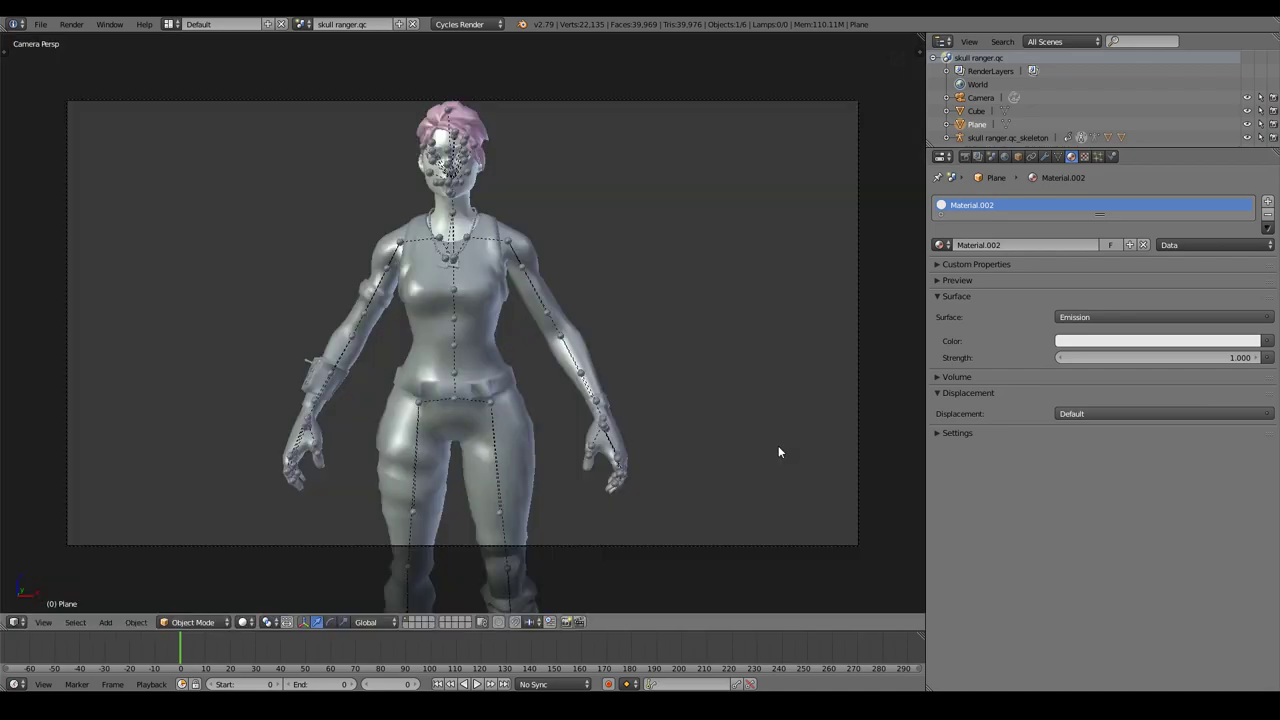
{"action": "middle_click_drag", "start_coordinate": [778, 446], "coordinate": [714, 437]}
{"action": "key", "text": "z"}
{"action": "left_click", "coordinate": [556, 462]}
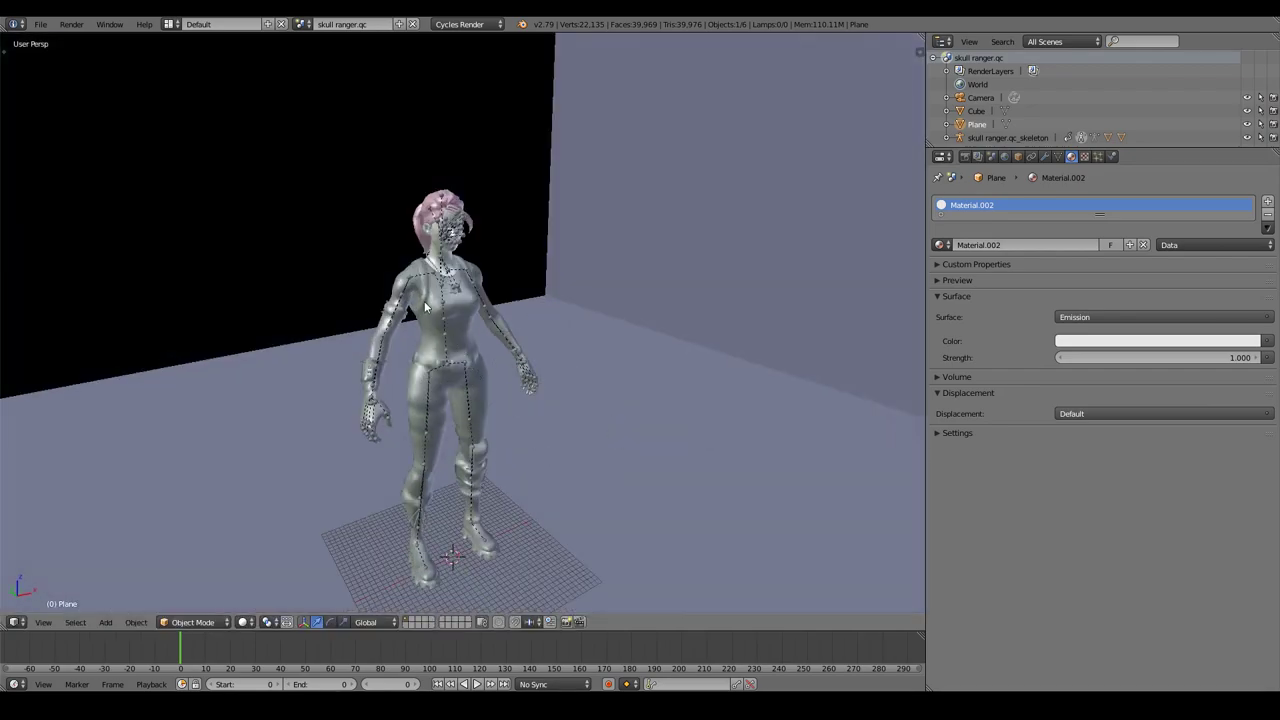
{"action": "right_click", "coordinate": [452, 298]}
{"action": "key", "text": "ctrl+Tab"}
{"action": "key", "text": "ctrl+Tab"}
{"action": "key", "text": "Escape"}
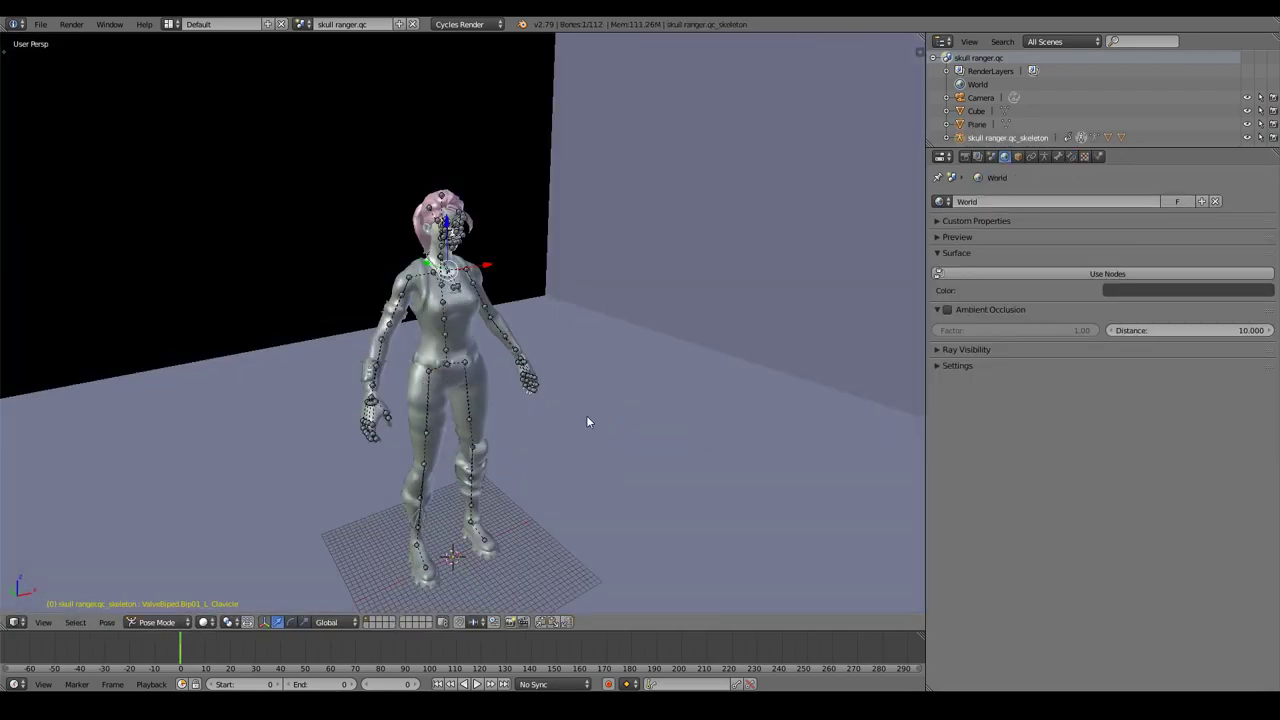
{"action": "middle_click_drag", "start_coordinate": [586, 415], "coordinate": [543, 424]}
{"action": "key", "text": "ctrl+Tab"}
{"action": "left_click", "coordinate": [538, 328]}
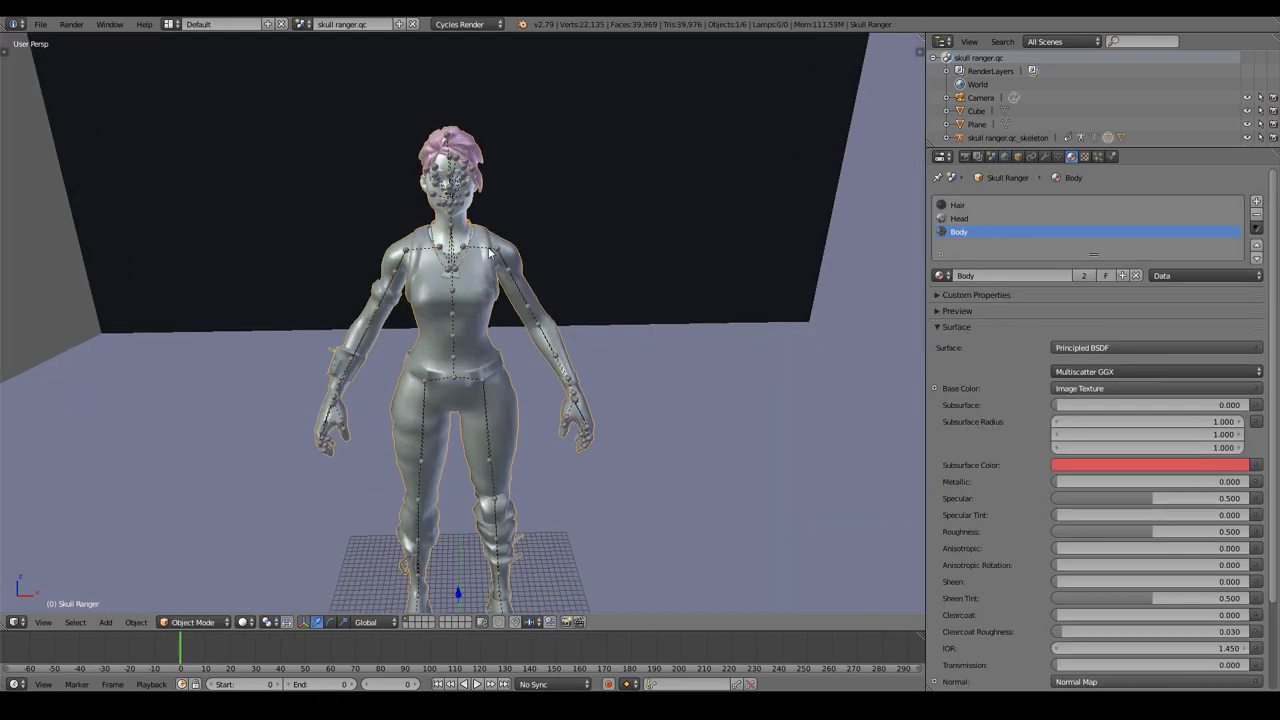
{"action": "key", "text": "ctrl+Tab"}
{"action": "left_click", "coordinate": [495, 335]}
Step: Rotate the spine_02 bone to bend the torso forward
{"action": "middle_click_drag", "start_coordinate": [514, 338], "coordinate": [450, 379]}
{"action": "scroll", "coordinate": [450, 379], "scroll_direction": "up", "scroll_amount": 3}
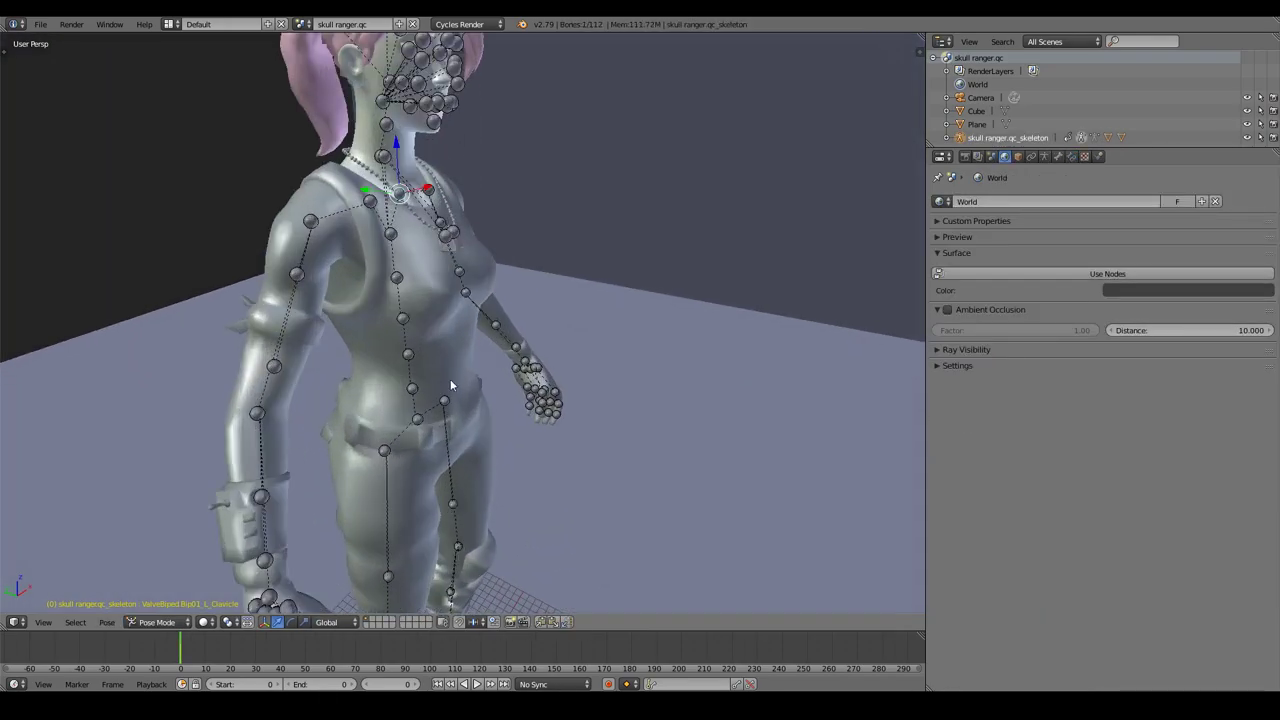
{"action": "right_click", "coordinate": [450, 379]}
{"action": "scroll", "coordinate": [452, 375], "scroll_direction": "down", "scroll_amount": 3}
{"action": "middle_click_drag", "start_coordinate": [516, 356], "coordinate": [566, 360]}
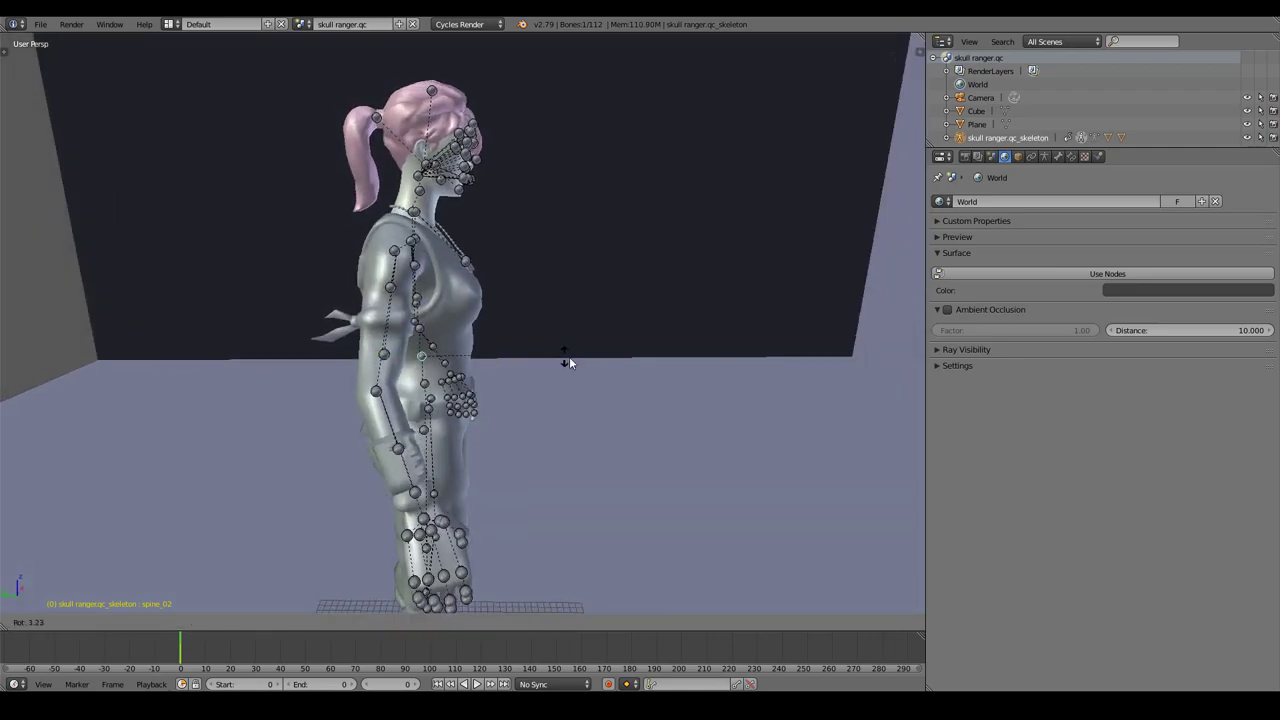
{"action": "key", "text": "r"}
{"action": "left_click", "coordinate": [764, 515]}
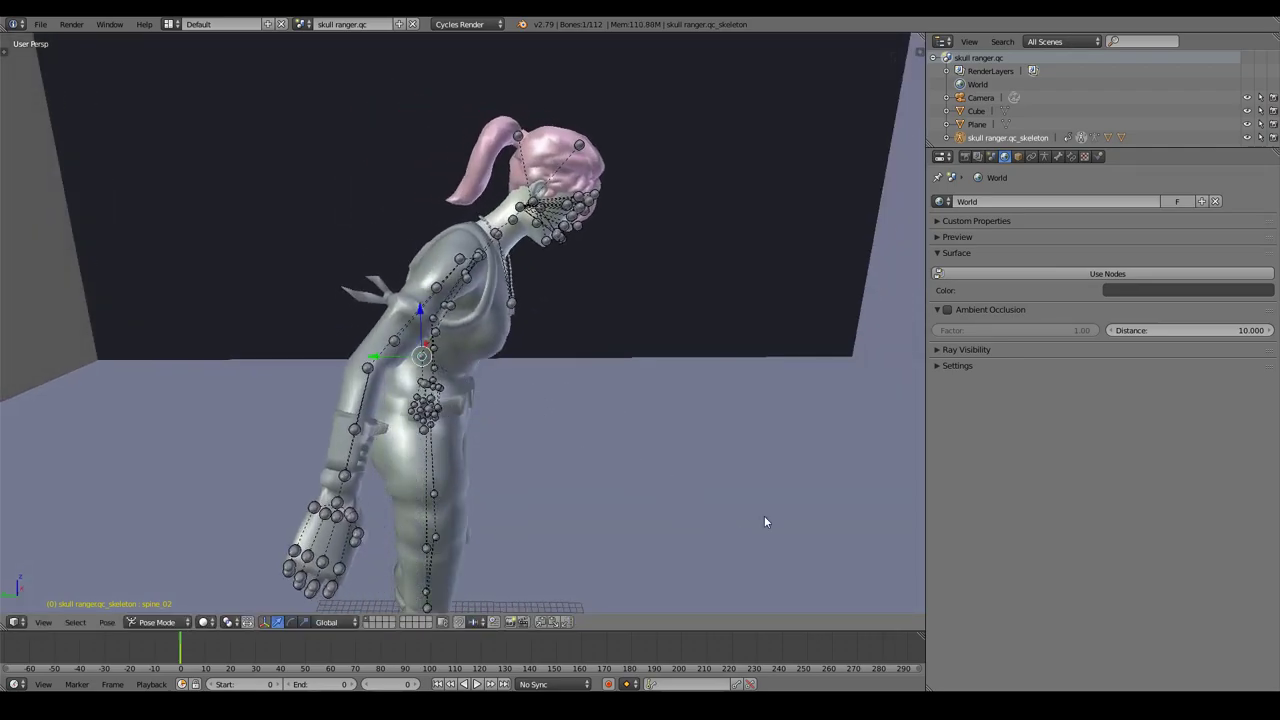
Step: Tilt the neck_02 bone, switch to camera view and select the Plane
{"action": "mouse_move", "coordinate": [764, 515]}
{"action": "middle_mouse_down"}
{"action": "mouse_move", "coordinate": [588, 350]}
{"action": "mouse_move", "coordinate": [507, 233]}
{"action": "middle_mouse_up"}
{"action": "right_click", "coordinate": [507, 233]}
{"action": "key", "text": "r"}
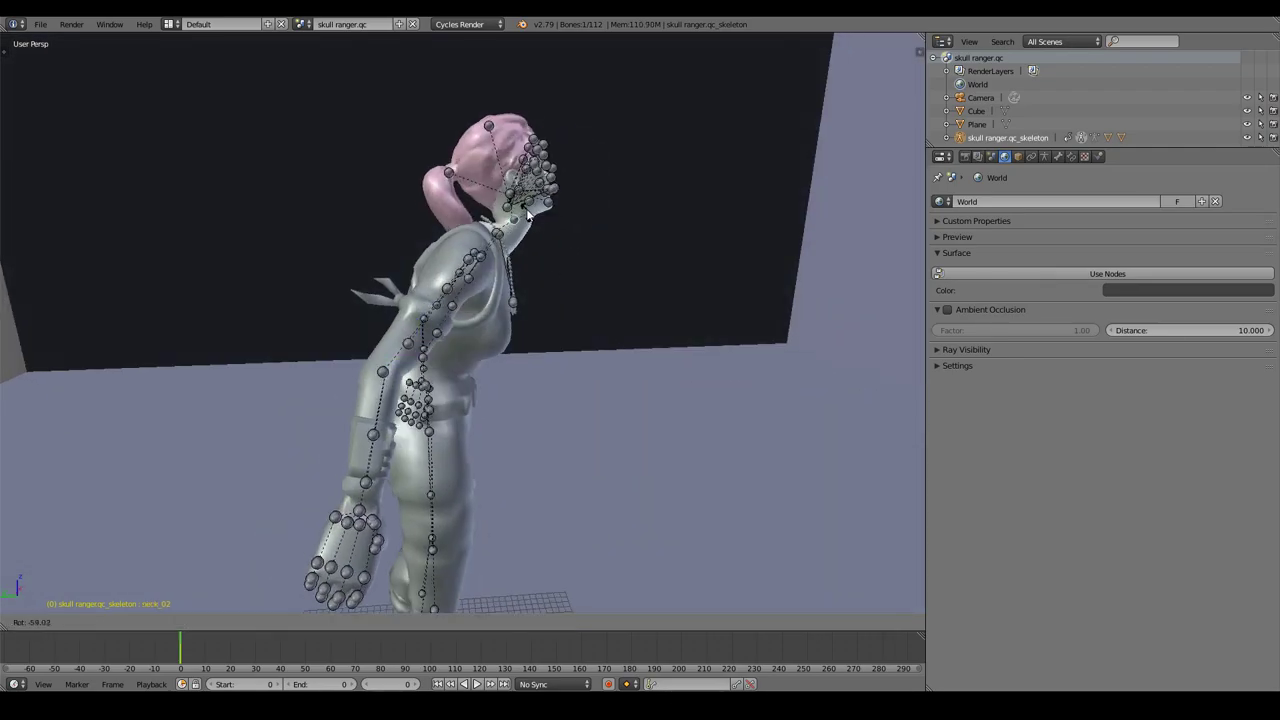
{"action": "left_click", "coordinate": [530, 230]}
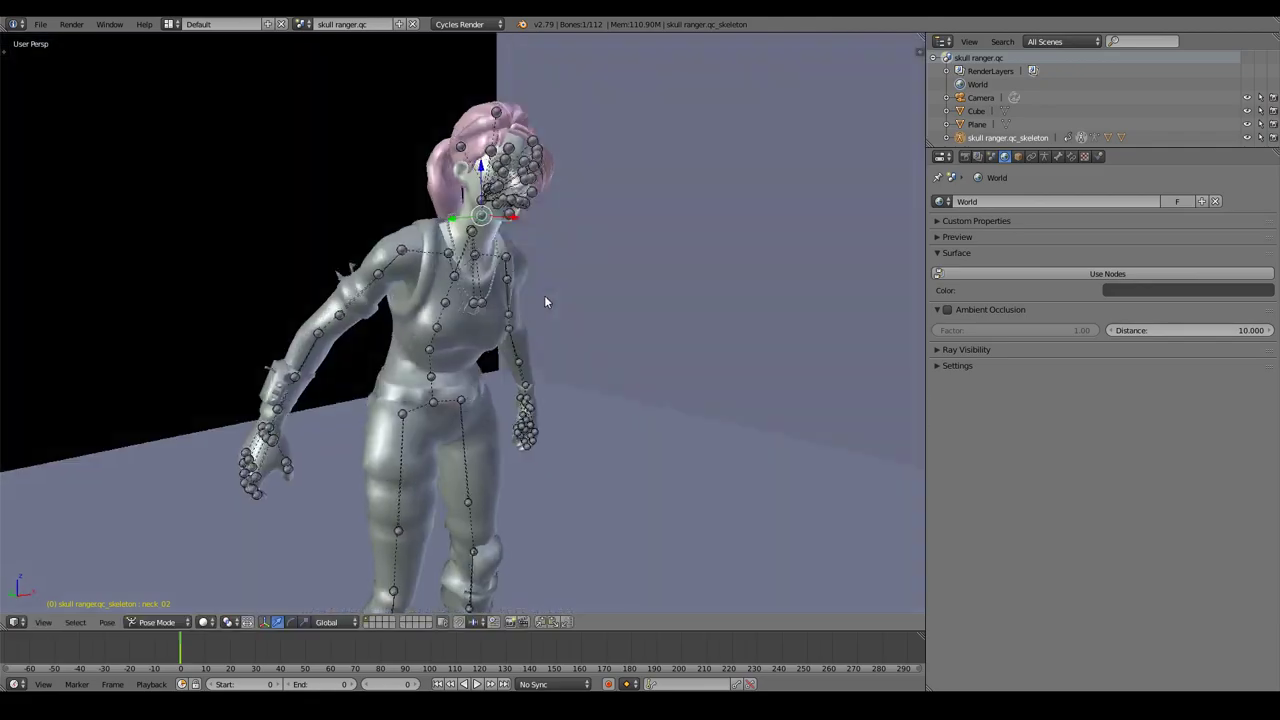
{"action": "mouse_move", "coordinate": [530, 230]}
{"action": "middle_mouse_down"}
{"action": "mouse_move", "coordinate": [544, 295]}
{"action": "mouse_move", "coordinate": [484, 302]}
{"action": "middle_mouse_up"}
{"action": "key", "text": "KP_0"}
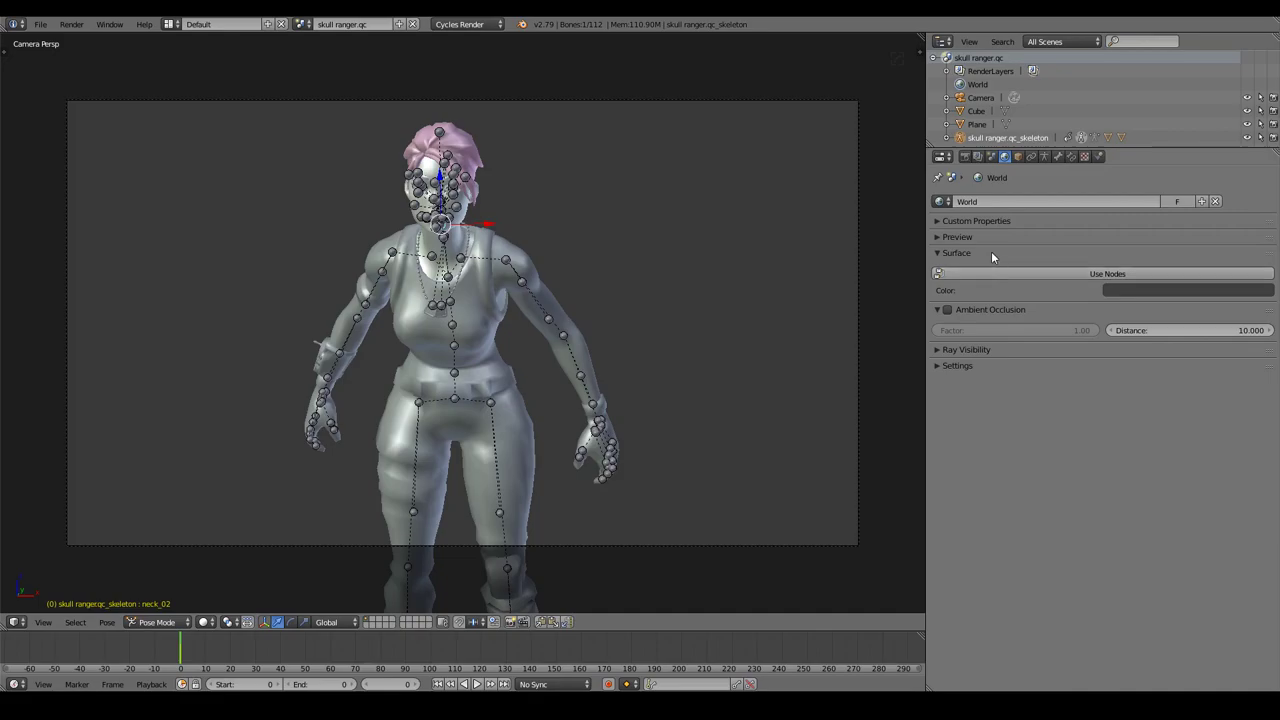
{"action": "left_click", "coordinate": [977, 124]}
Step: Set the Plane's Emission strength to 3 and render the scene with F12
{"action": "left_click", "coordinate": [1071, 156]}
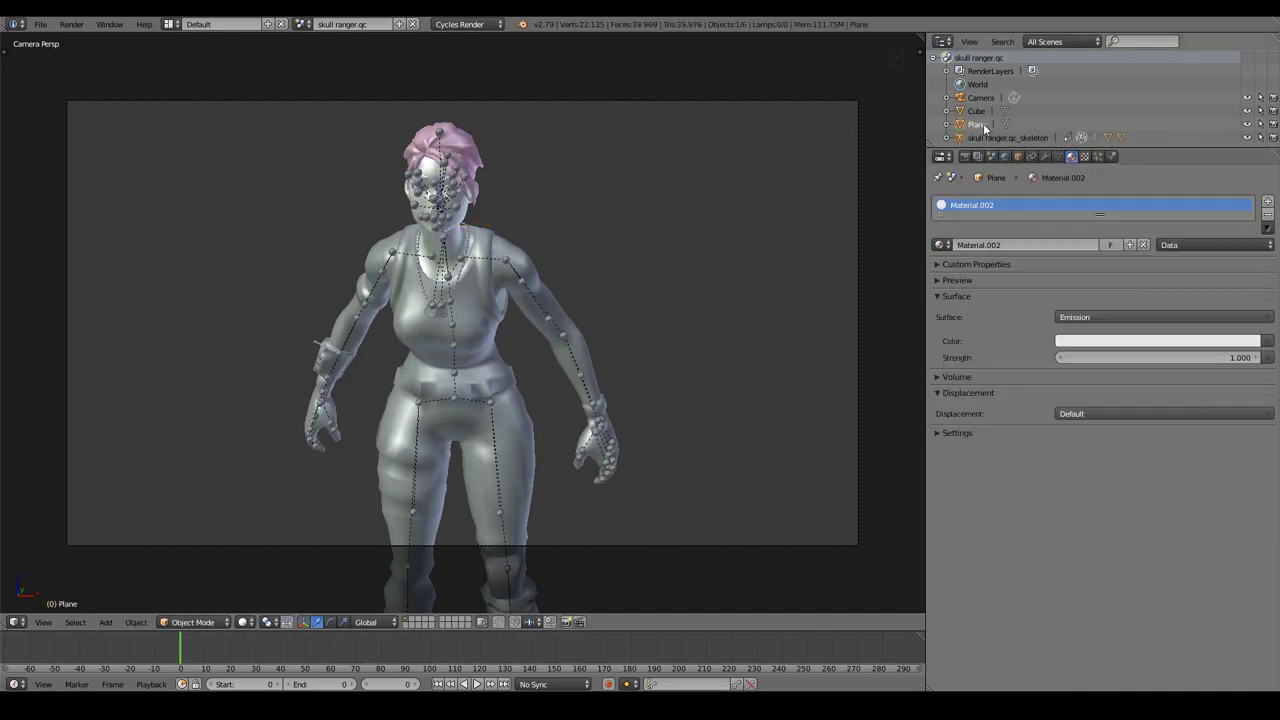
{"action": "left_click", "coordinate": [1140, 341]}
{"action": "left_click", "coordinate": [1103, 357]}
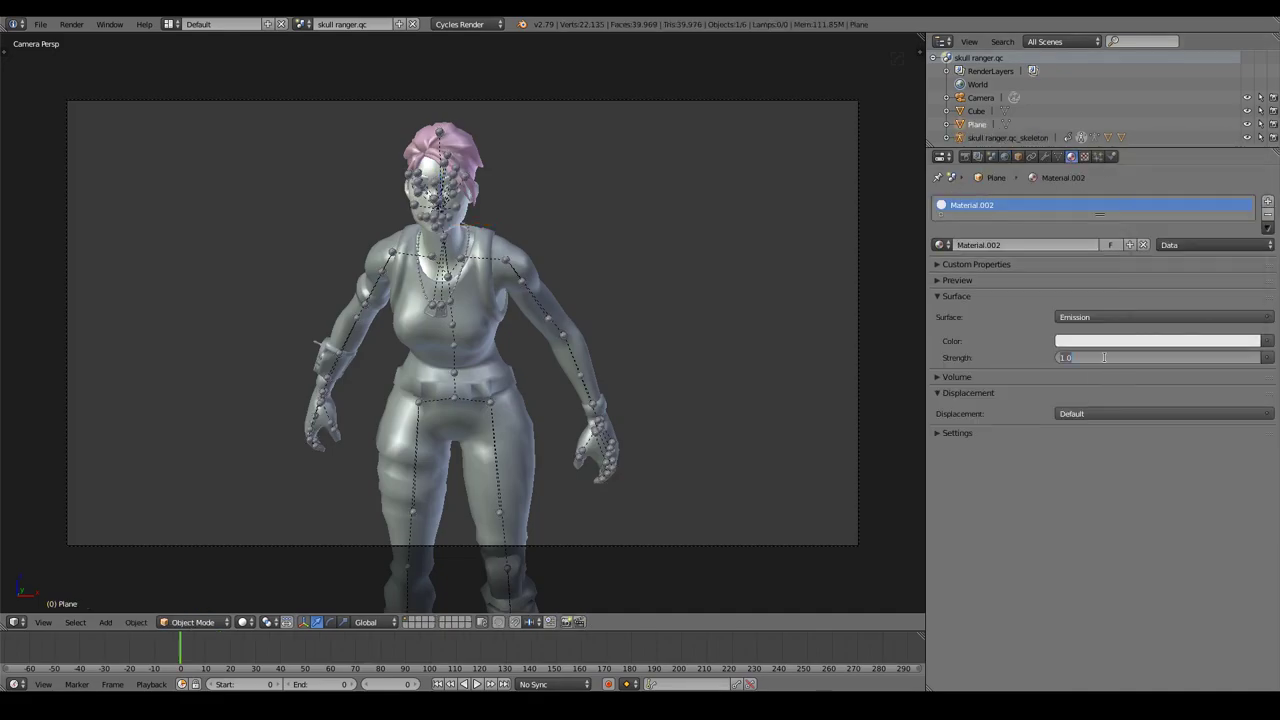
{"action": "type", "text": "3"}
{"action": "key", "text": "Return"}
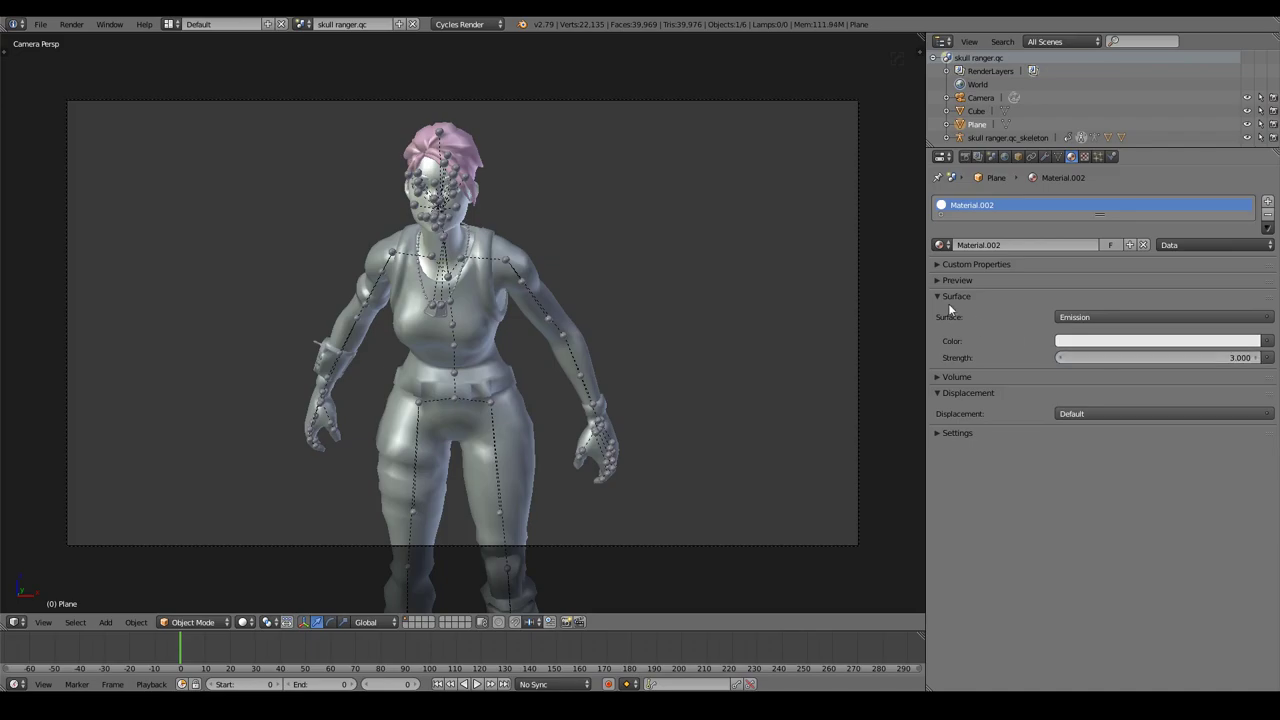
{"action": "key", "text": "F12"}
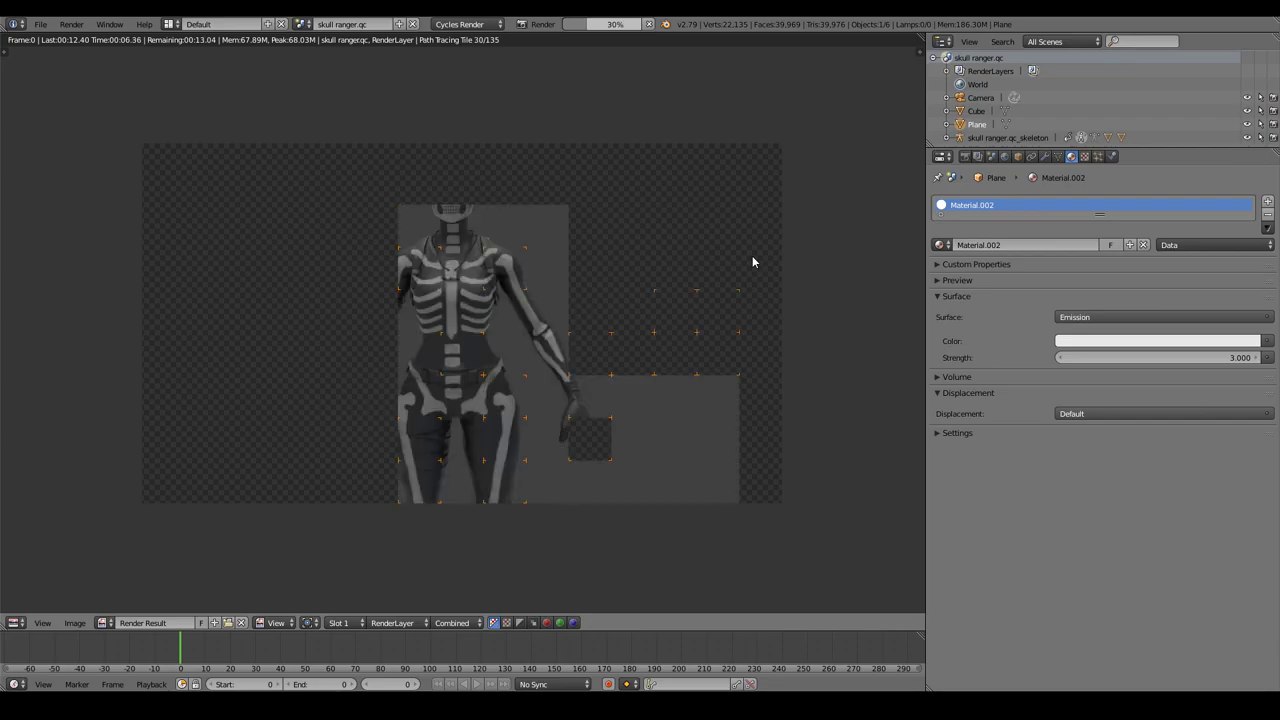
Step: Cancel the render and try rotating the Spine1 bone, then abandon it
{"action": "key", "text": "Escape"}
{"action": "mouse_move", "coordinate": [697, 395]}
{"action": "middle_mouse_down"}
{"action": "mouse_move", "coordinate": [585, 335]}
{"action": "mouse_move", "coordinate": [430, 330]}
{"action": "middle_mouse_up"}
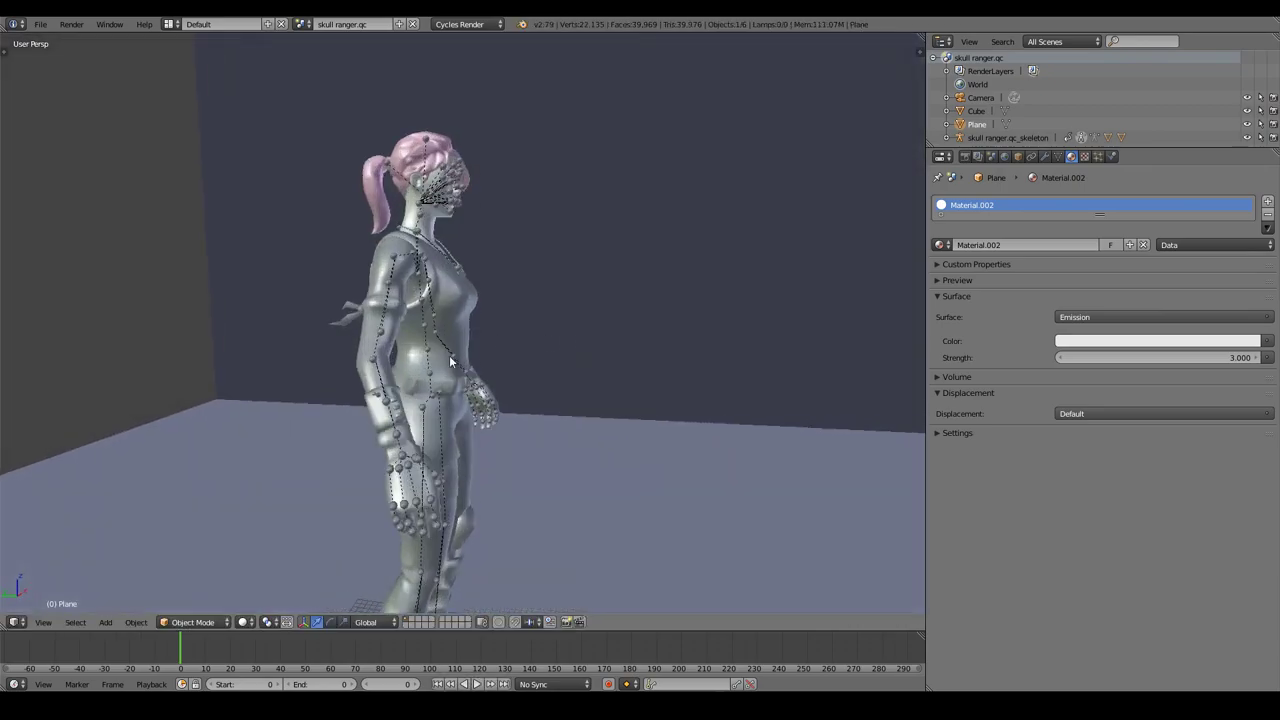
{"action": "right_click", "coordinate": [425, 325]}
{"action": "key", "text": "r"}
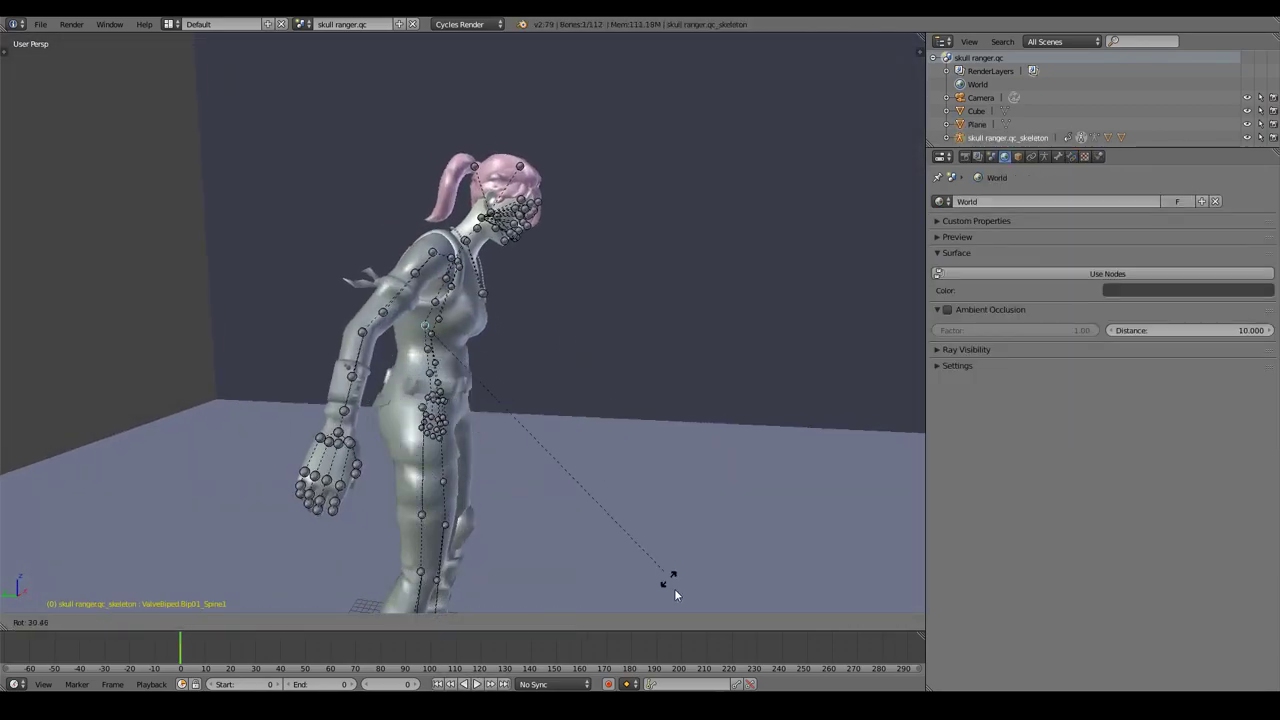
{"action": "key", "text": "Escape"}
Step: Rotate spine_02 back upright and render the camera view
{"action": "mouse_move", "coordinate": [706, 554]}
{"action": "middle_mouse_down"}
{"action": "mouse_move", "coordinate": [548, 514]}
{"action": "mouse_move", "coordinate": [594, 514]}
{"action": "mouse_move", "coordinate": [560, 466]}
{"action": "mouse_move", "coordinate": [462, 440]}
{"action": "mouse_move", "coordinate": [524, 353]}
{"action": "middle_mouse_up"}
{"action": "scroll", "coordinate": [608, 450], "scroll_direction": "up", "scroll_amount": 3}
{"action": "right_click", "coordinate": [520, 360]}
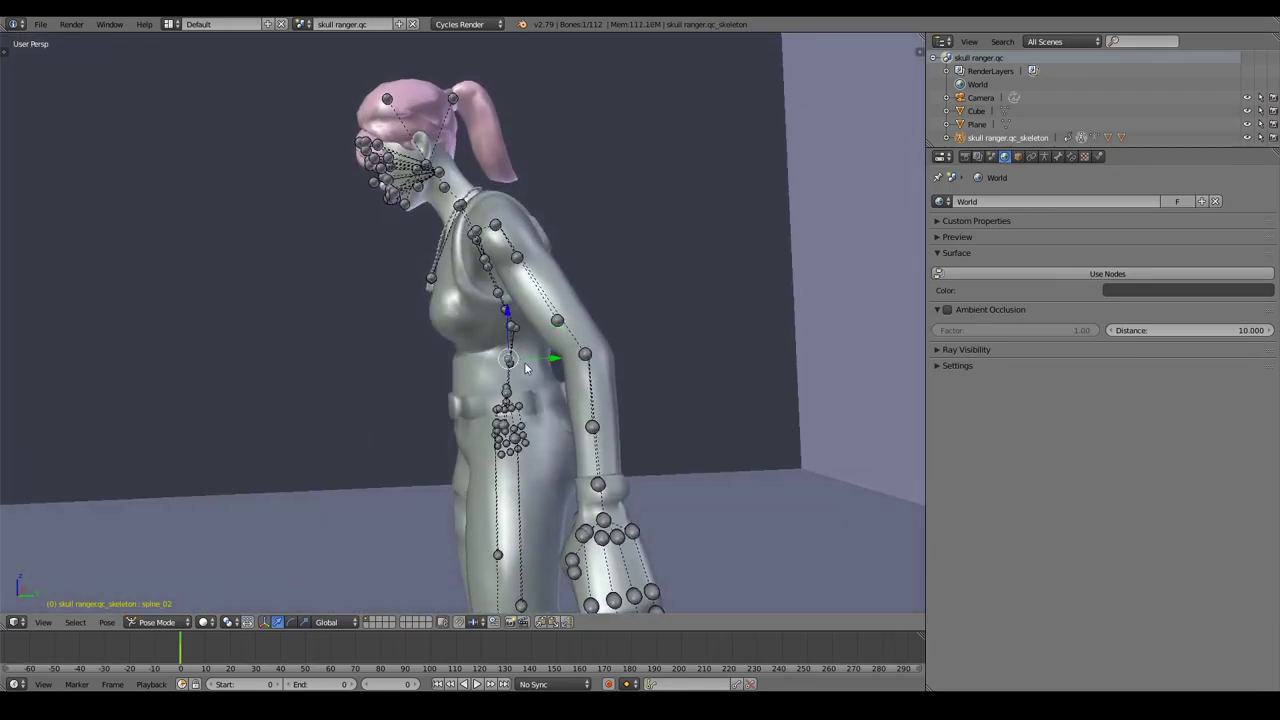
{"action": "key", "text": "r"}
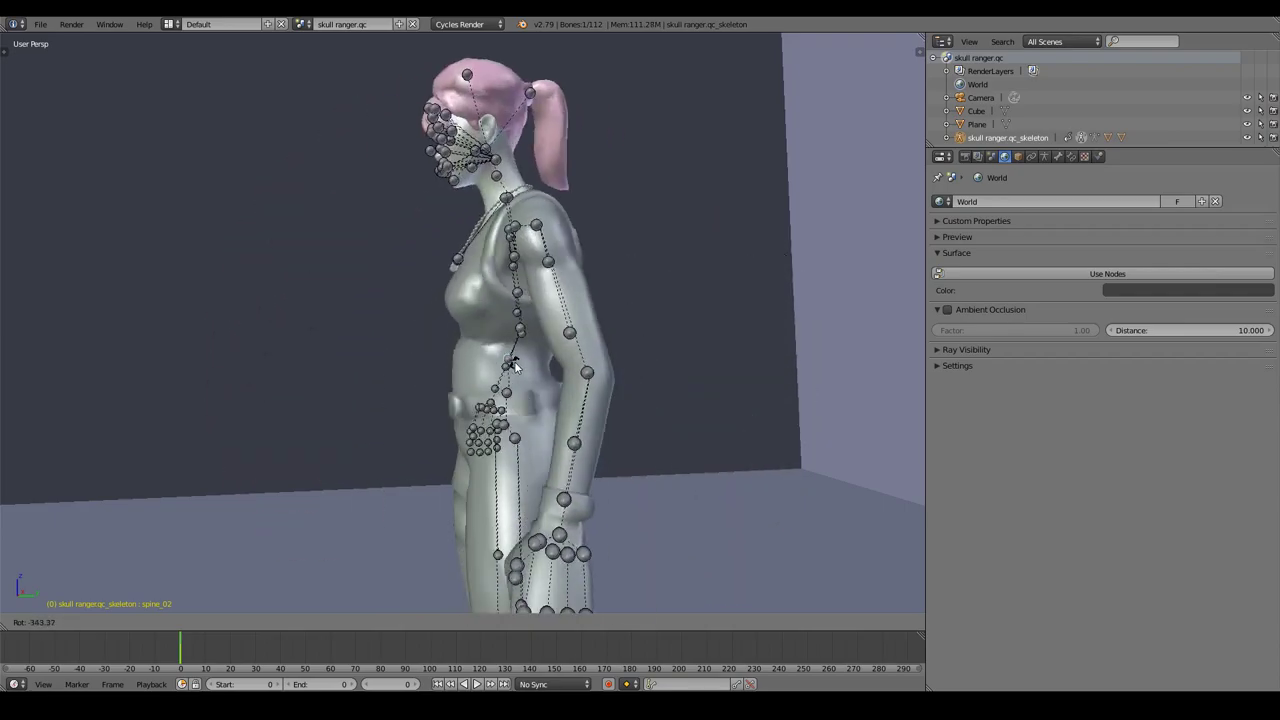
{"action": "key", "text": "Escape"}
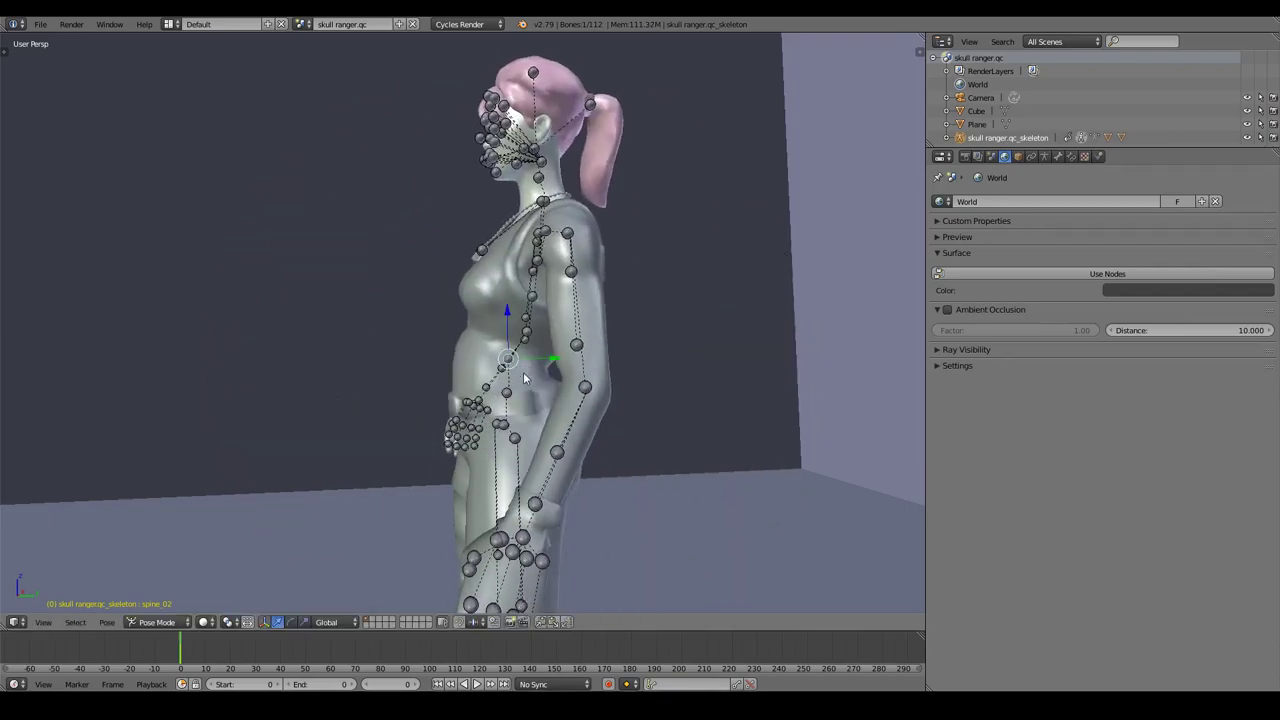
{"action": "middle_click_drag", "start_coordinate": [520, 400], "coordinate": [677, 402]}
{"action": "key", "text": "KP_0"}
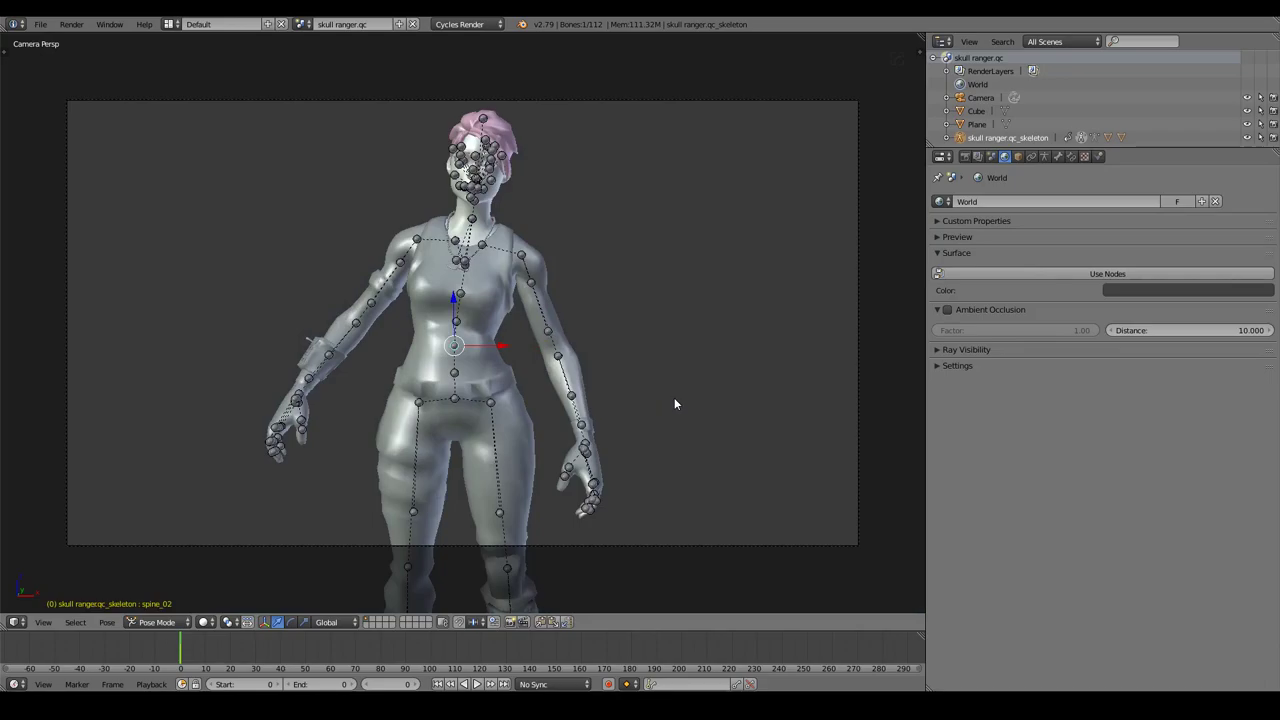
{"action": "key", "text": "F12"}
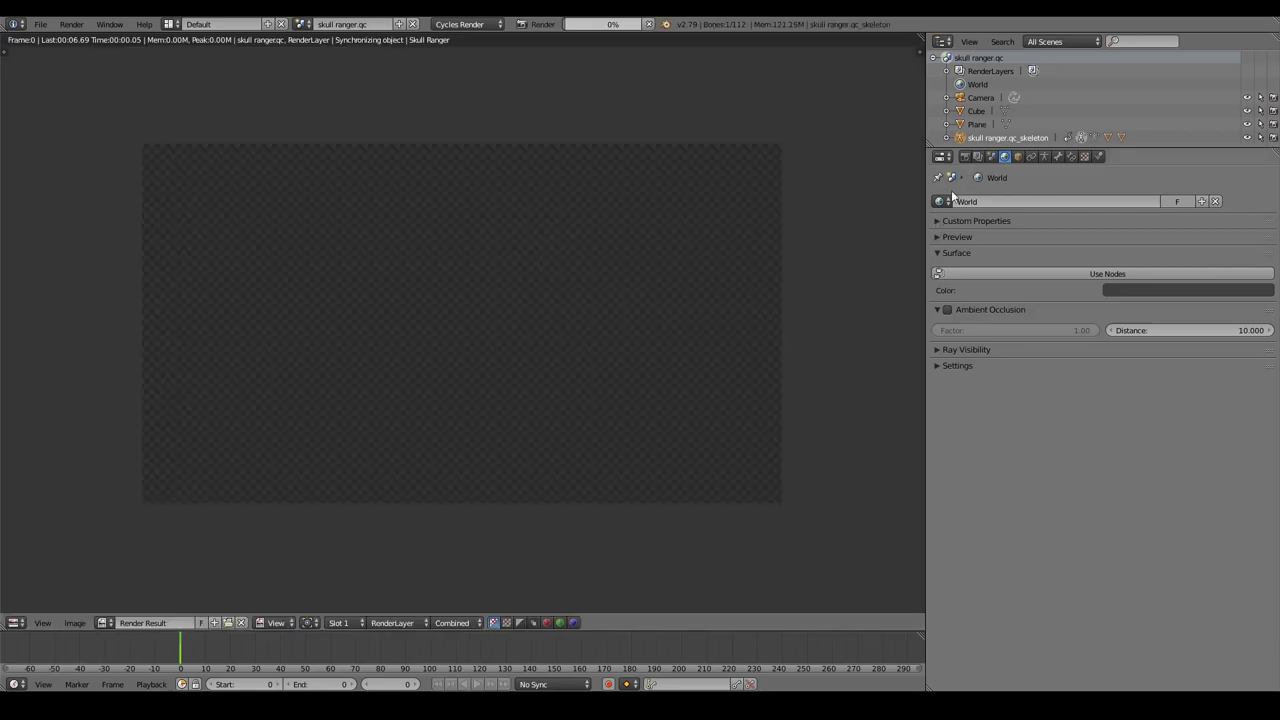